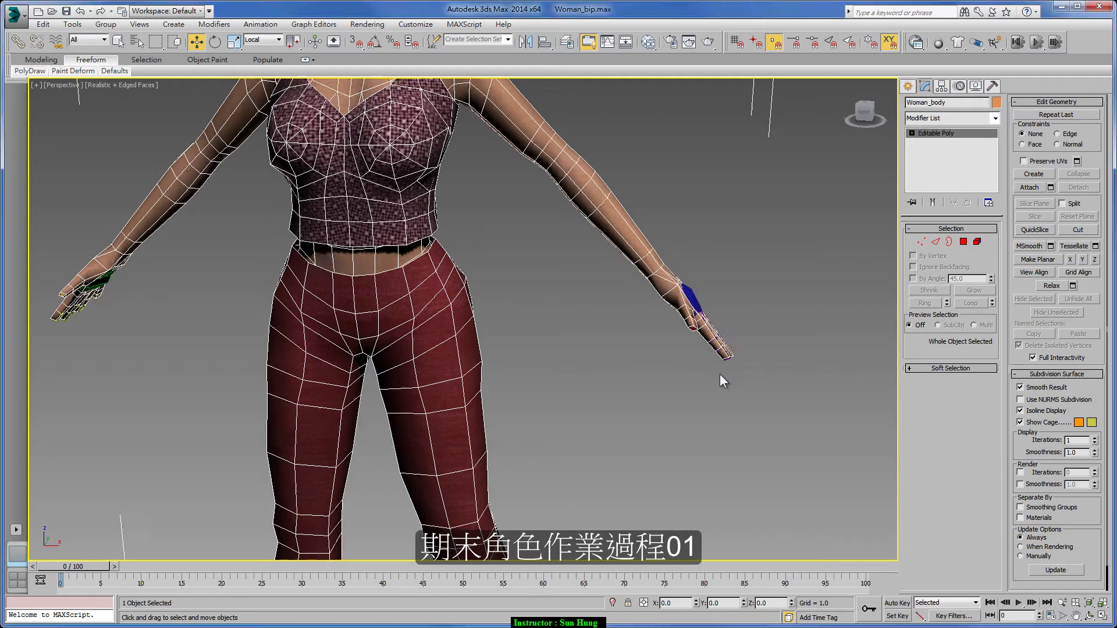
- Zoom onto the right hand and enter Edge sub-object level of the Editable Poly
alt+middle_drag(721, 371, 691, 278)
scroll(691, 278, up, 5)
scroll(668, 365, up, 3)
scroll(667, 366, down, 3)
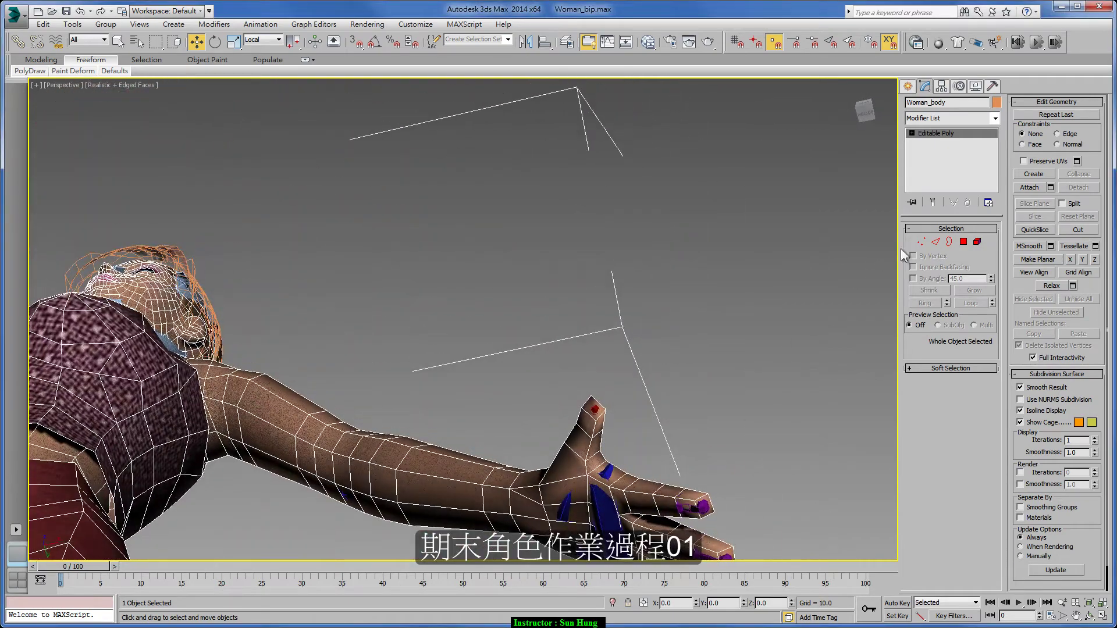
click(921, 241)
alt+middle_drag(900, 249, 703, 249)
scroll(703, 282, up, 4)
scroll(703, 282, up, 2)
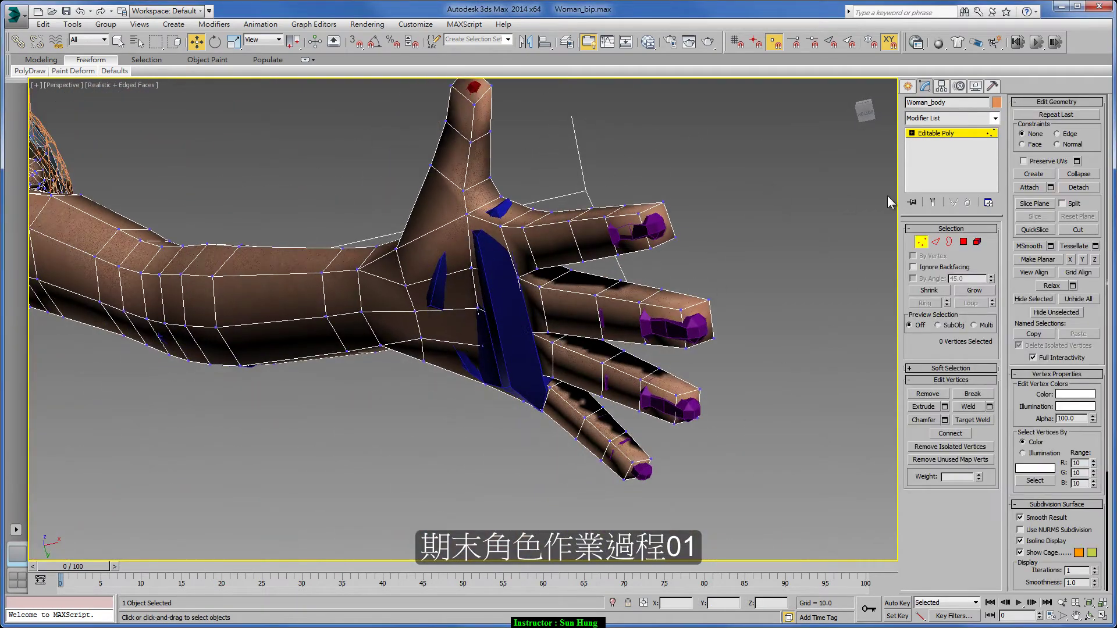
click(935, 241)
- Ctrl-select the knuckle edges across each finger joint, 14 edges in total
click(608, 231)
ctrl+click(572, 246)
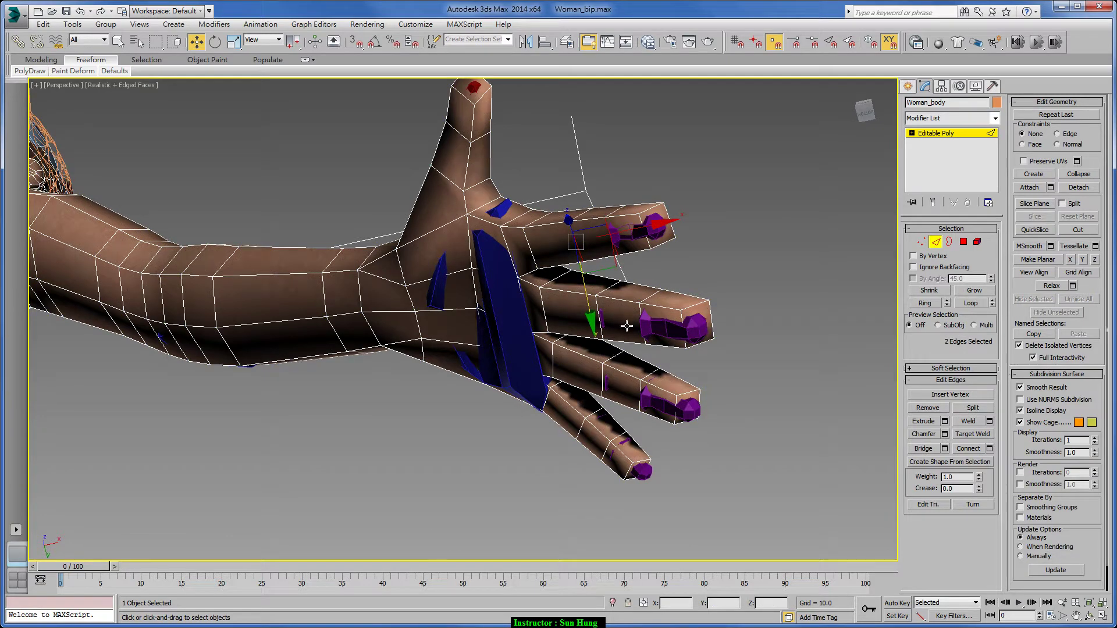
ctrl+click(527, 239)
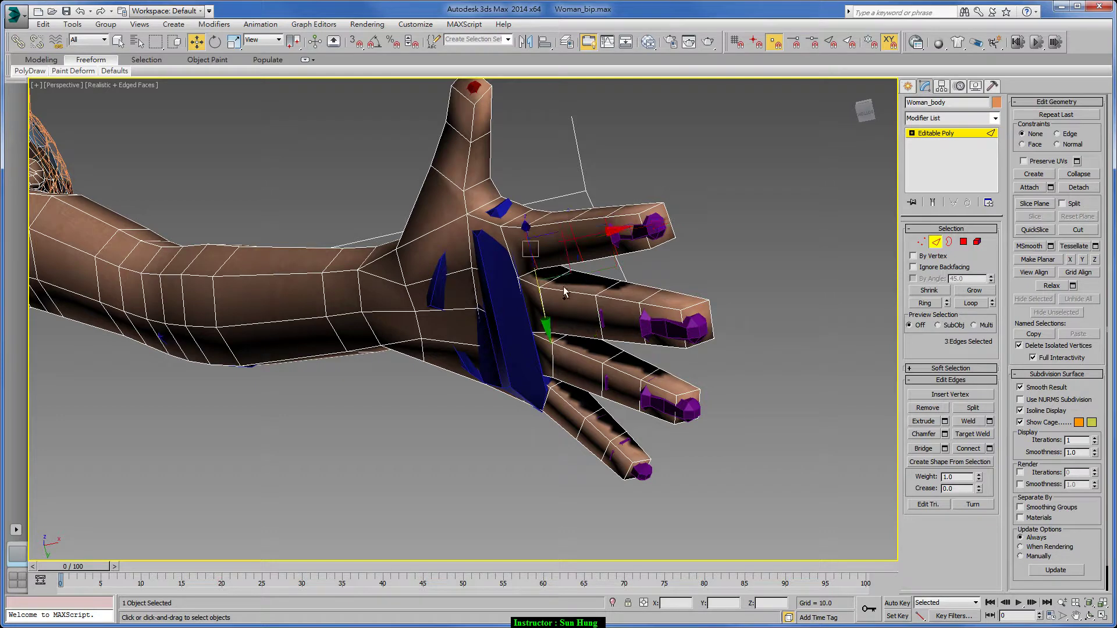
ctrl+click(596, 316)
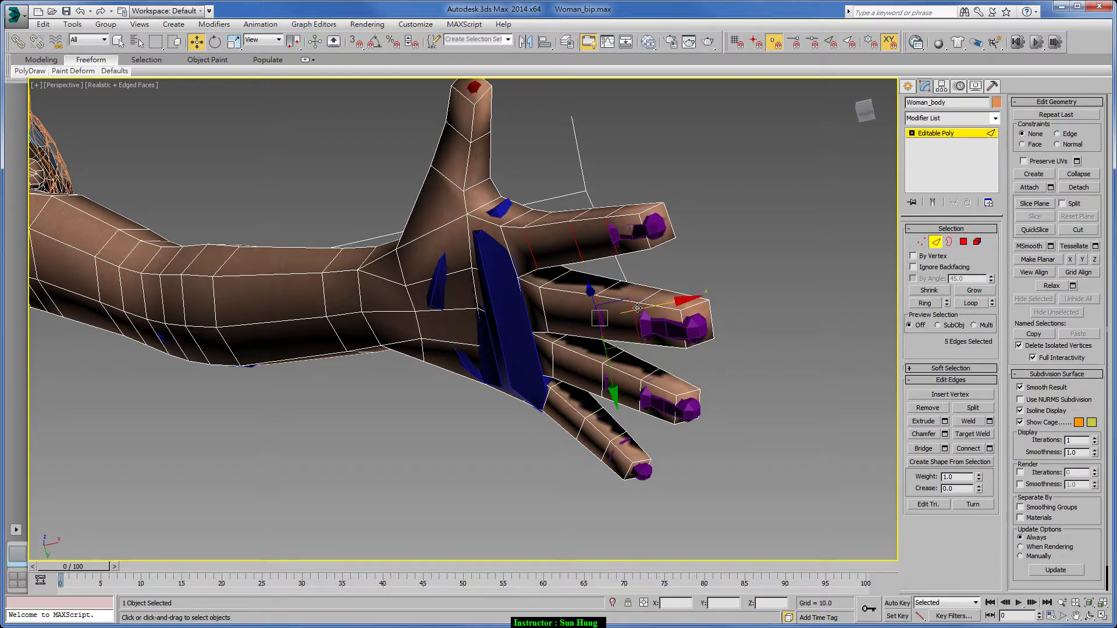
ctrl+click(584, 308)
ctrl+click(609, 381)
key(q)
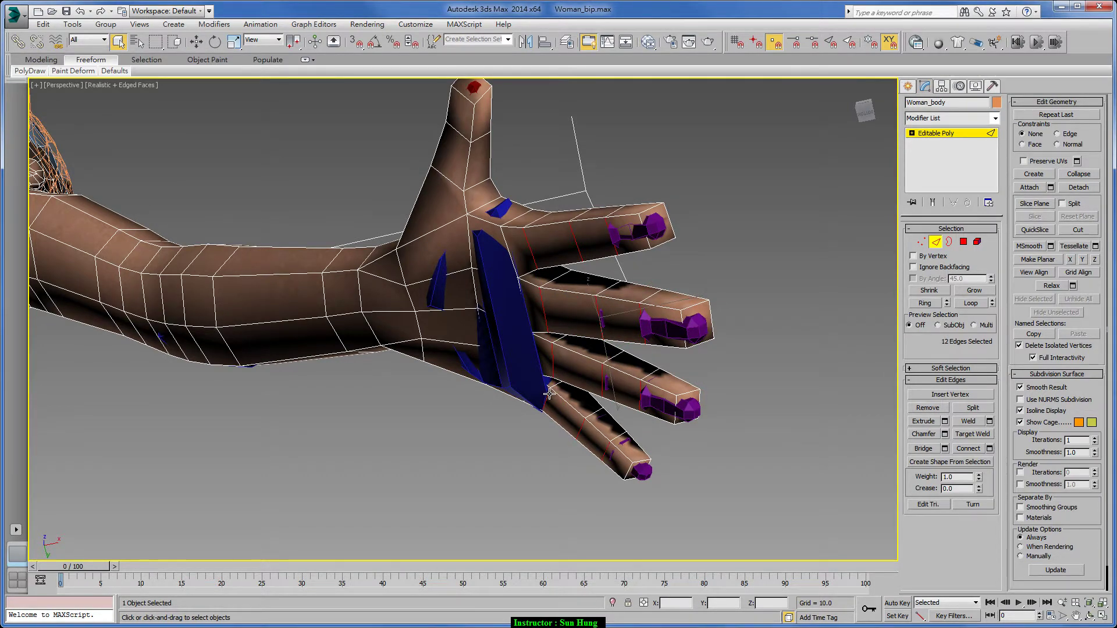
mouse_move(549, 393)
alt+middle_down()
mouse_move(593, 456)
mouse_move(635, 420)
alt+middle_up()
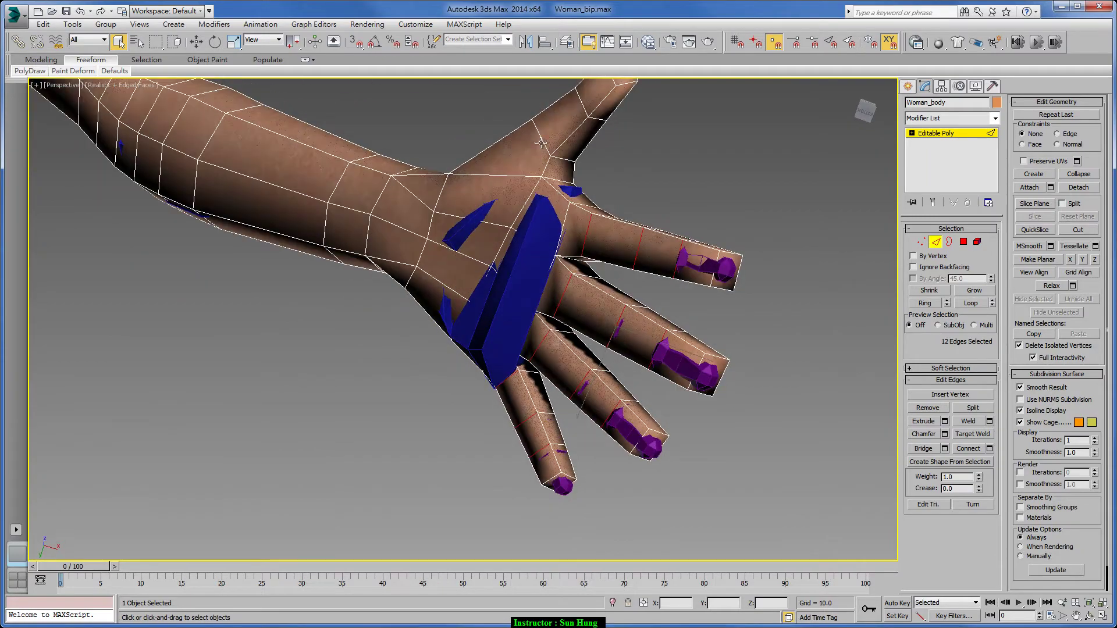
mouse_move(581, 102)
alt+middle_down()
mouse_move(616, 312)
mouse_move(590, 292)
mouse_move(506, 294)
mouse_move(466, 375)
mouse_move(520, 311)
mouse_move(720, 378)
mouse_move(604, 279)
mouse_move(585, 291)
mouse_move(469, 233)
mouse_move(612, 270)
alt+middle_up()
scroll(616, 313, down, 5)
scroll(612, 271, up, 3)
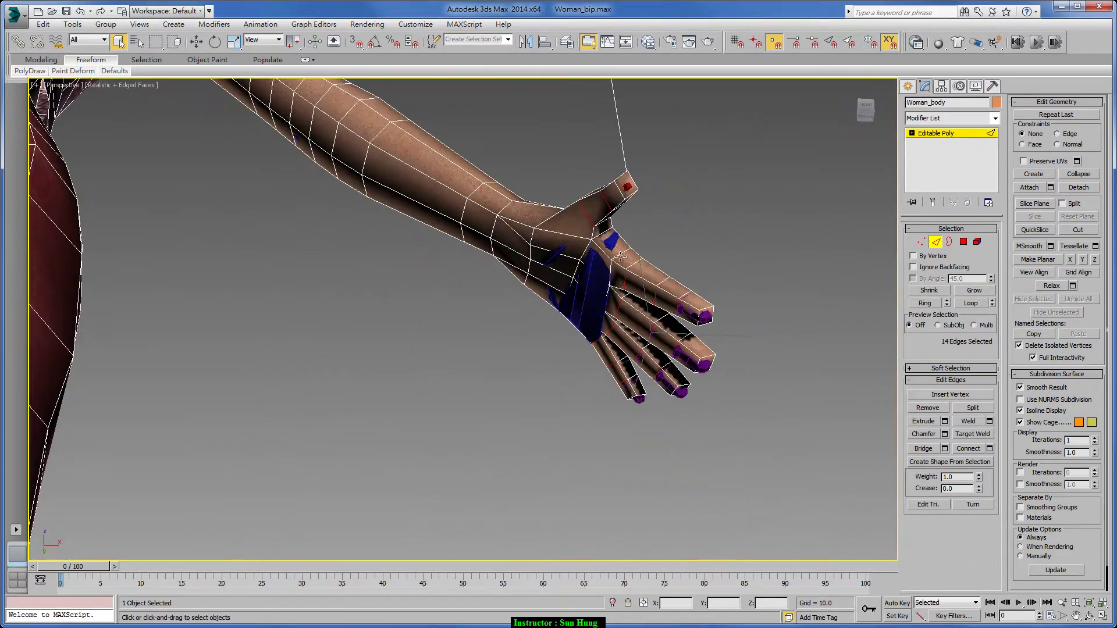
scroll(612, 271, up, 3)
- Chamfer the selected finger-joint edges with an Edge Chamfer Amount of 0.071
click(925, 434)
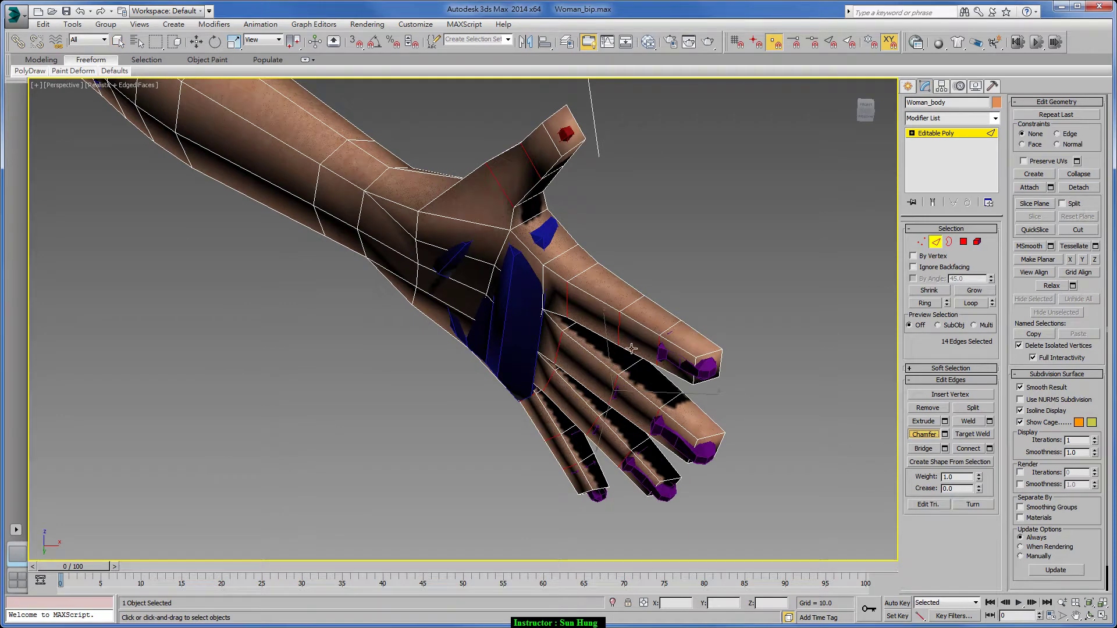
click(944, 434)
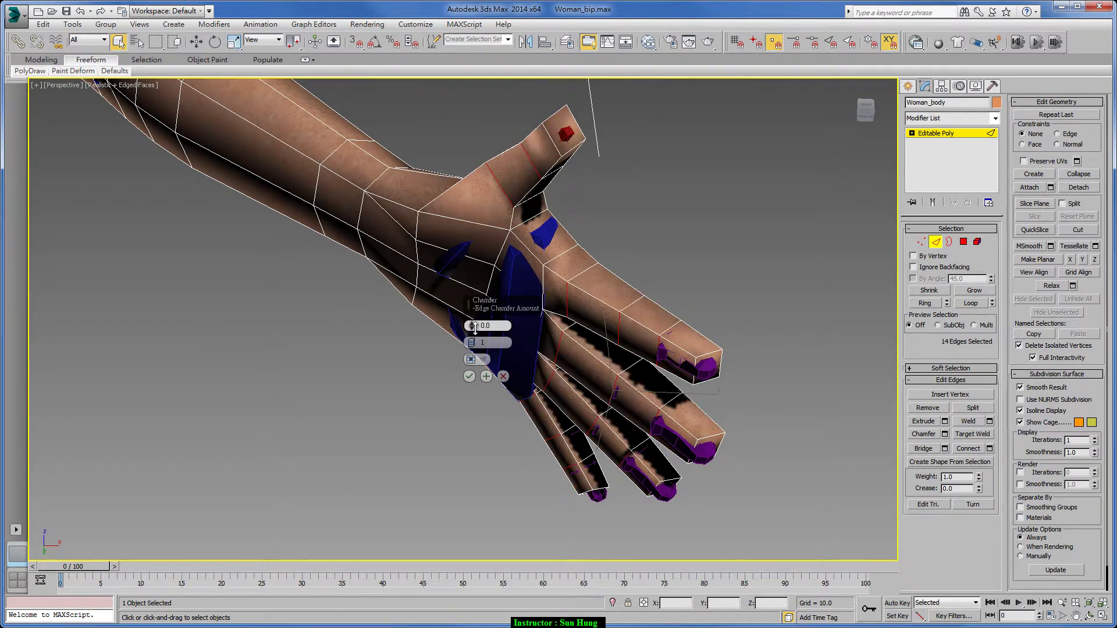
drag(473, 330, 472, 333)
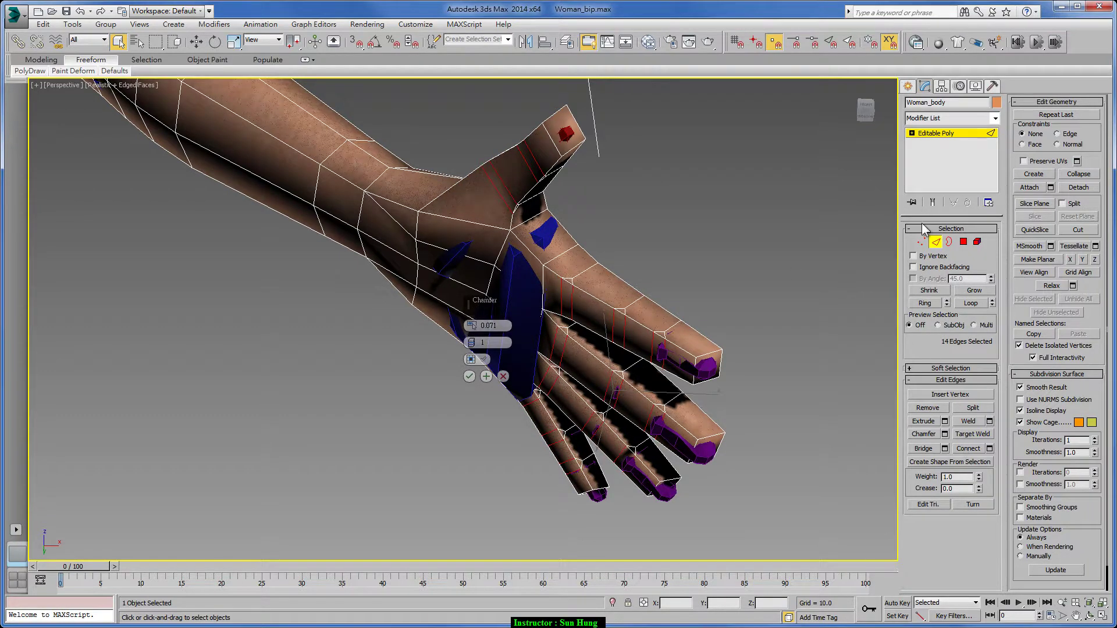
click(921, 241)
click(972, 420)
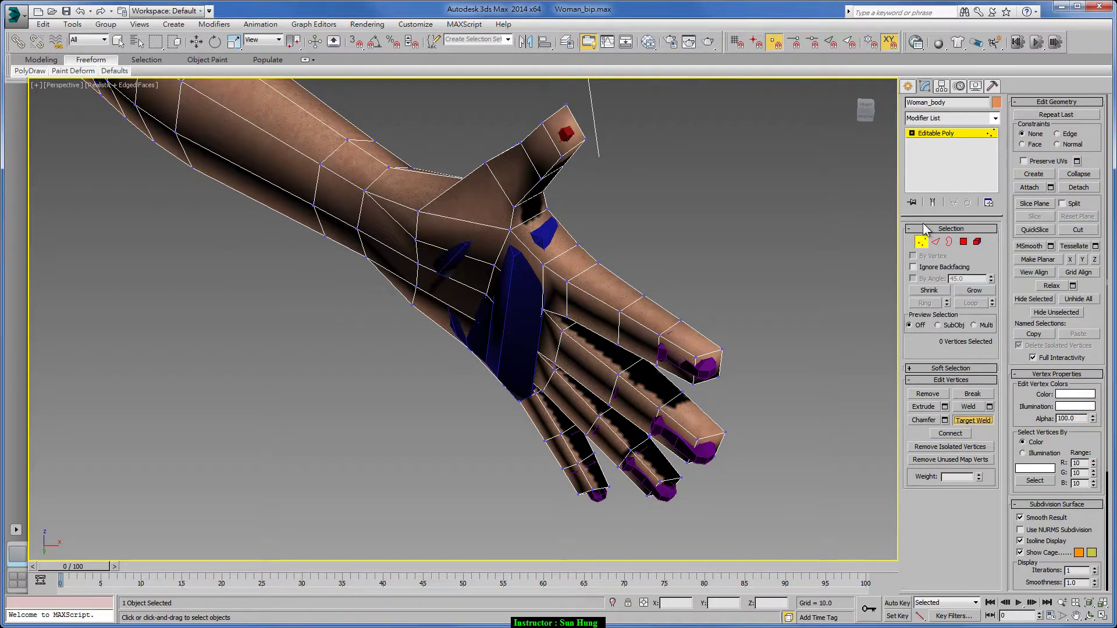
- Reapply the 0.071 chamfer to the finger-joint edges and return to vertex level
click(935, 241)
click(944, 434)
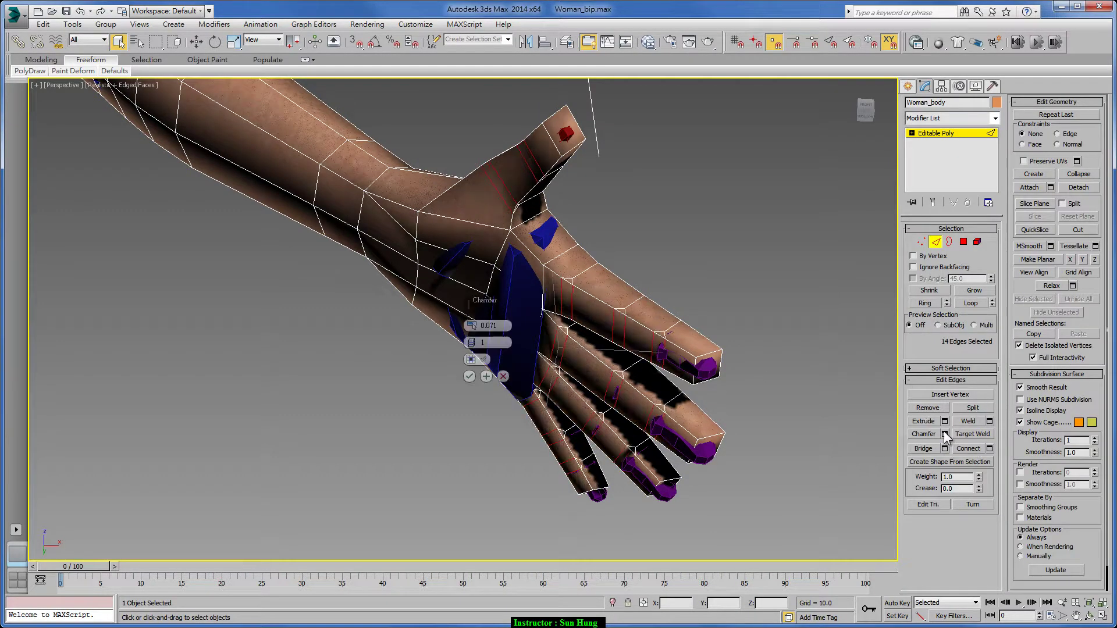
click(468, 377)
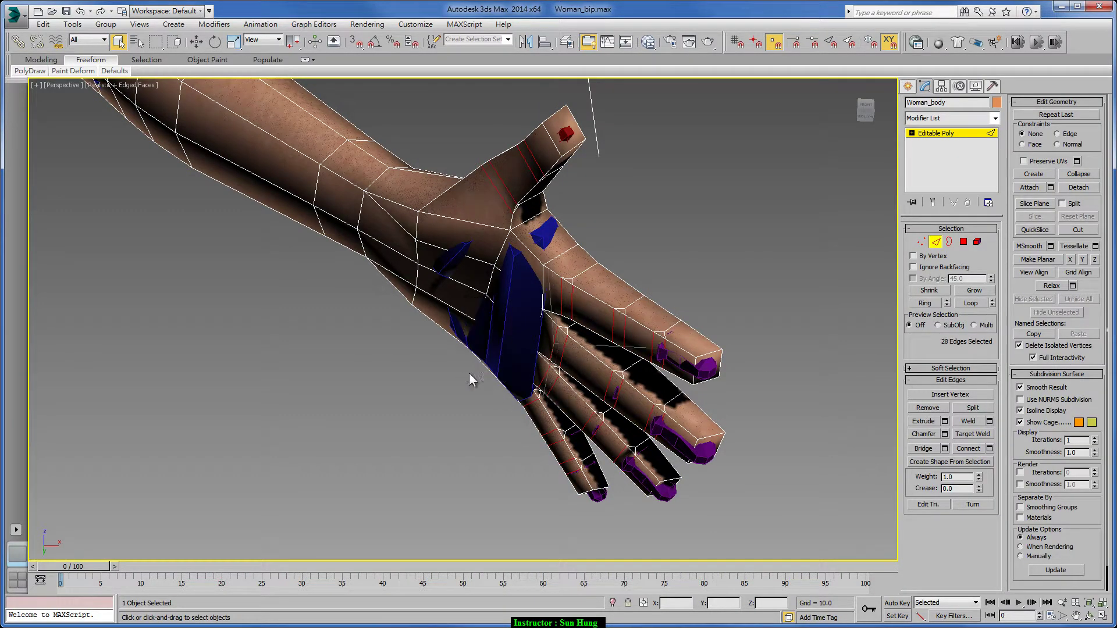
click(921, 241)
- Turn on Target Weld and merge the first stray knuckle vertices into their neighbours
click(973, 421)
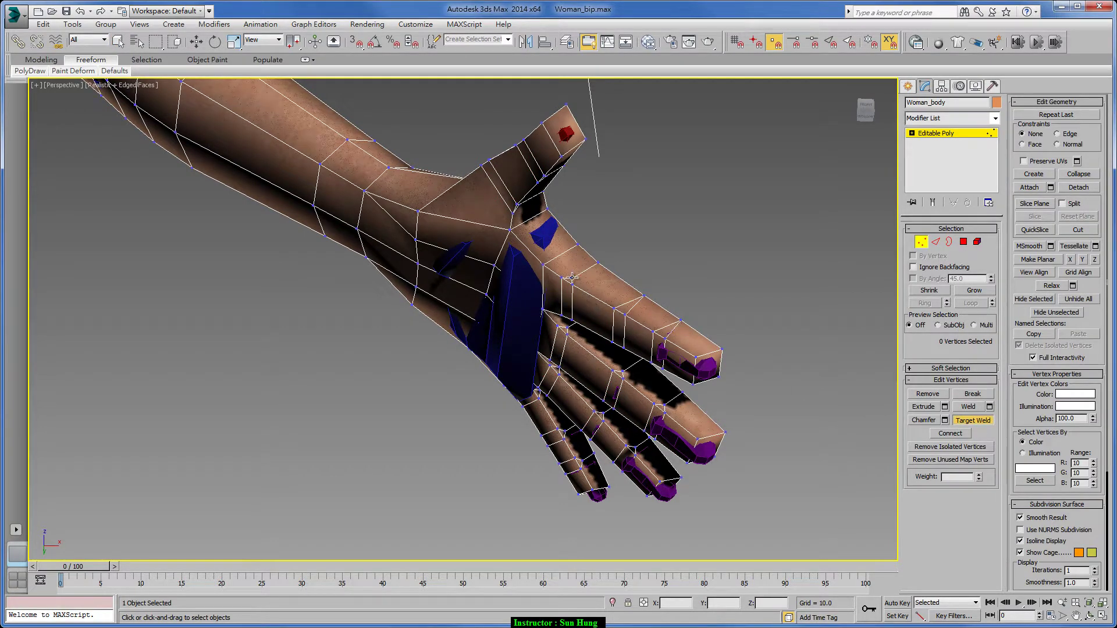
click(598, 261)
mouse_move(685, 393)
alt+middle_down()
mouse_move(676, 207)
mouse_move(668, 316)
mouse_move(651, 337)
mouse_move(631, 273)
mouse_move(538, 363)
alt+middle_up()
key(q)
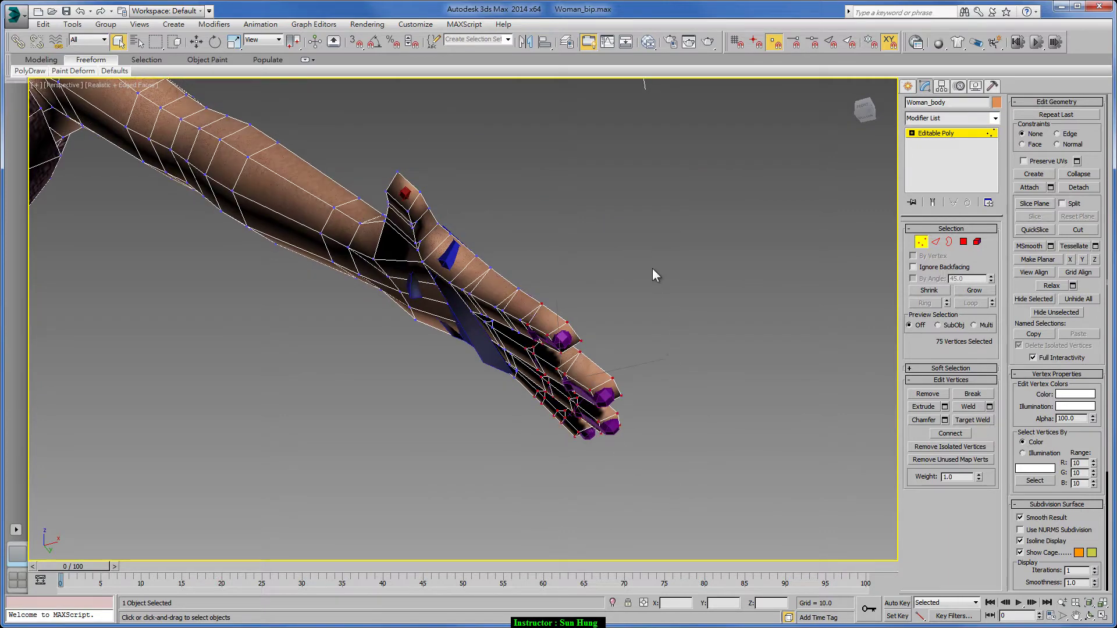
alt+middle_drag(653, 269, 771, 324)
click(972, 416)
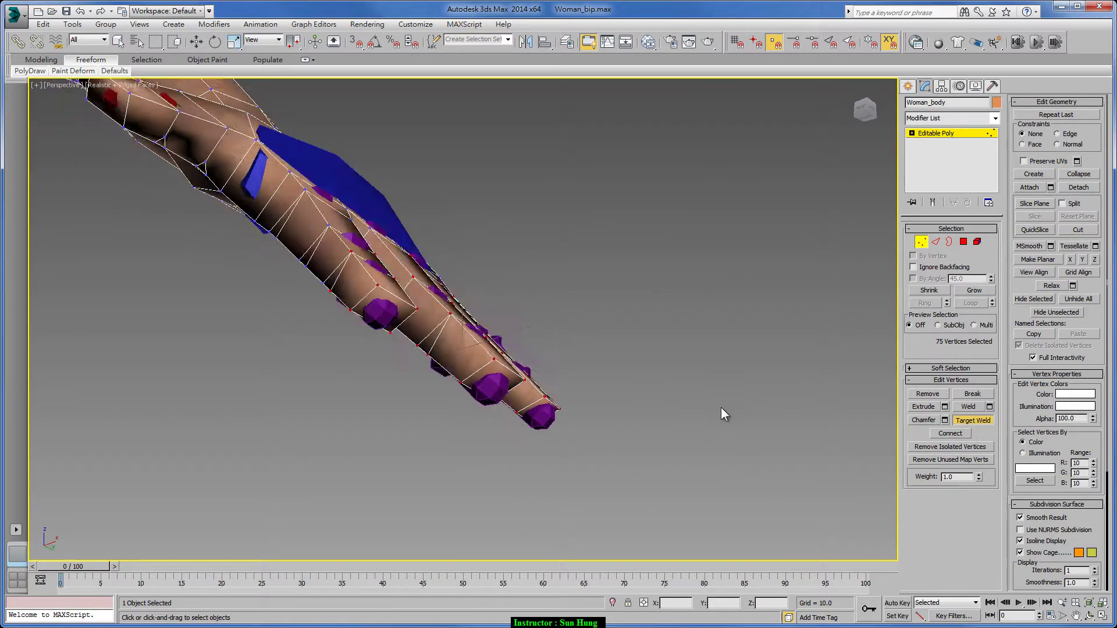
mouse_move(721, 407)
alt+middle_down()
mouse_move(564, 367)
mouse_move(389, 354)
alt+middle_up()
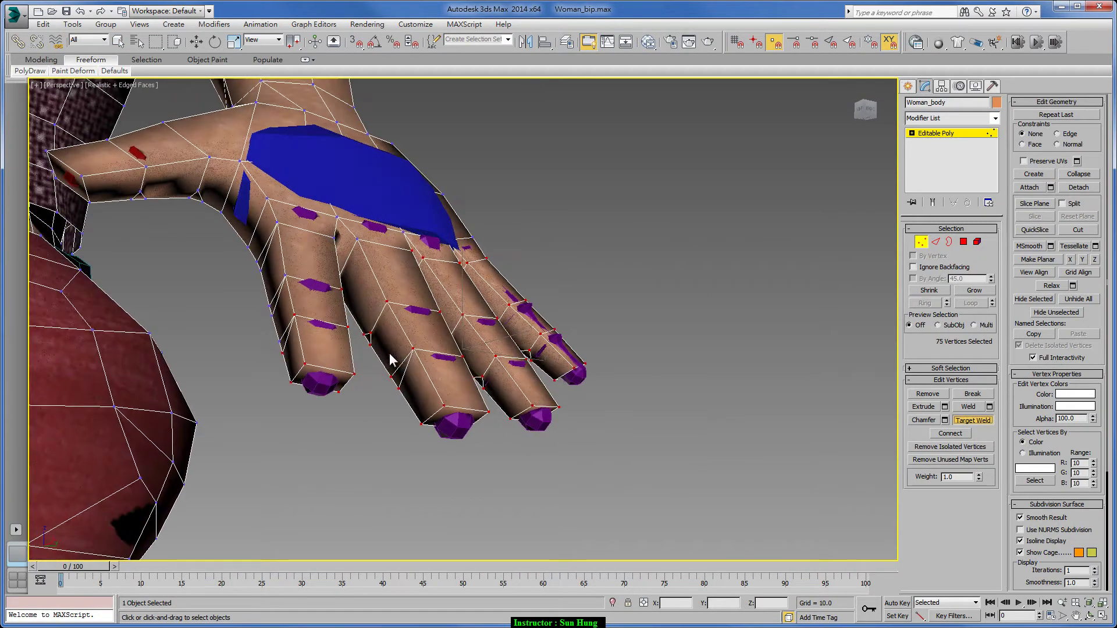
click(365, 334)
click(386, 301)
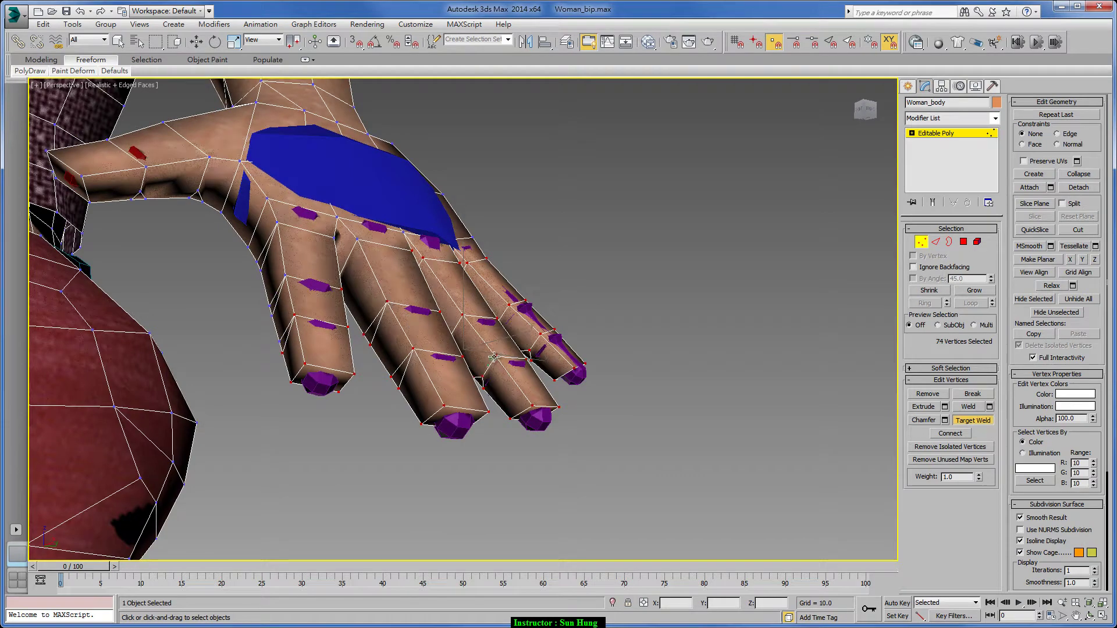
- Target-weld the stray vertices on the remaining finger joints onto neighbouring vertices
click(530, 353)
click(527, 351)
click(541, 333)
alt+middle_drag(540, 334, 552, 341)
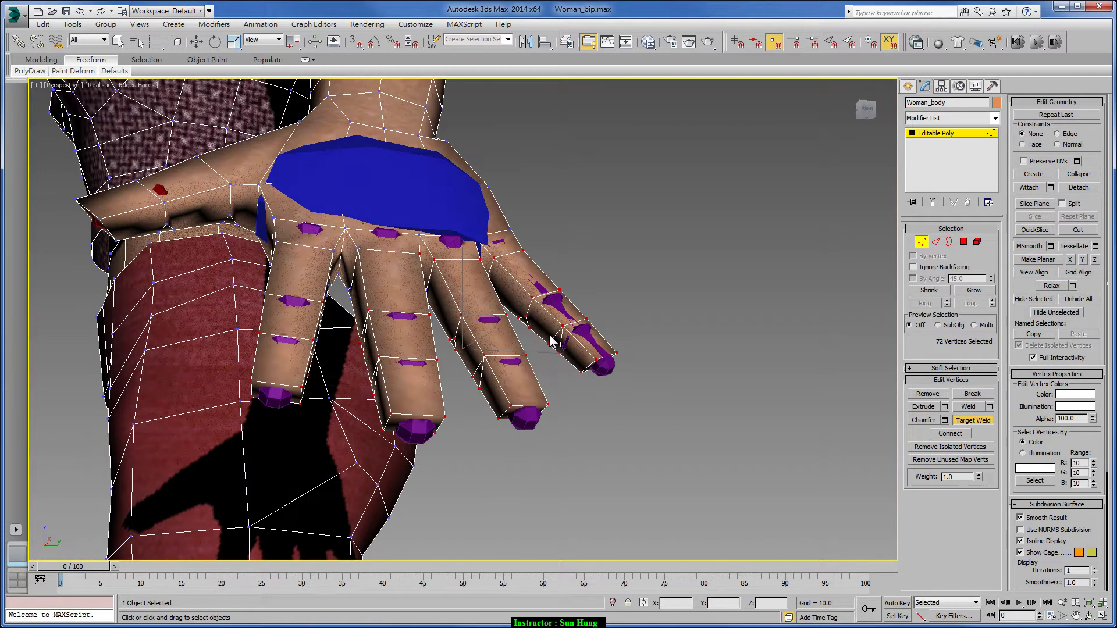
click(525, 317)
click(533, 297)
alt+middle_drag(533, 297, 366, 392)
click(515, 271)
click(509, 301)
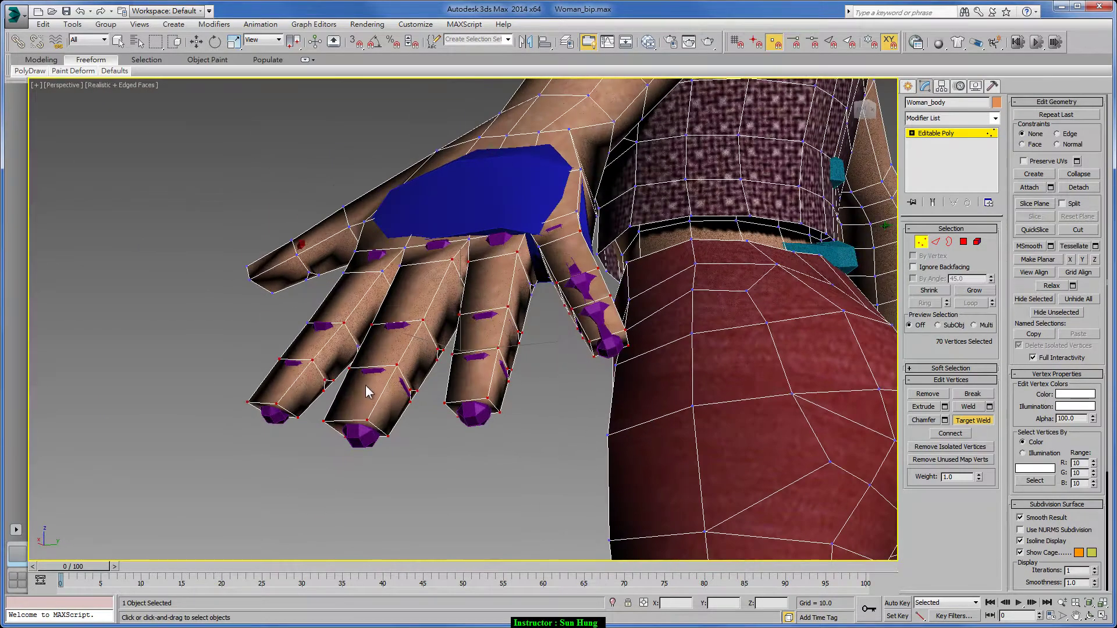
click(313, 360)
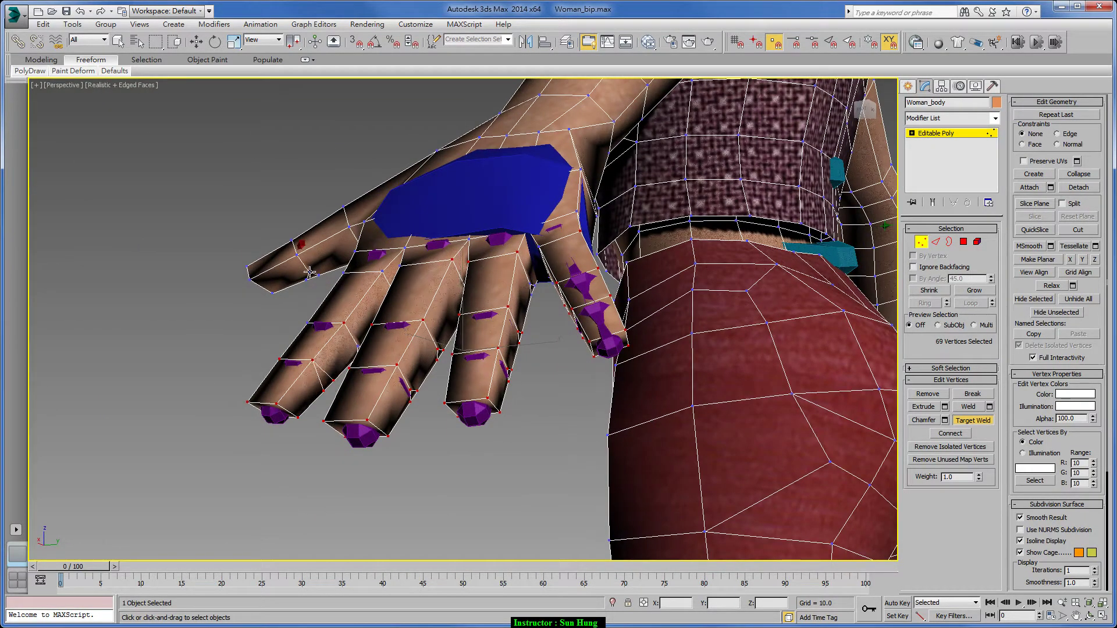
mouse_move(349, 324)
alt+middle_down()
mouse_move(339, 341)
mouse_move(352, 304)
alt+middle_up()
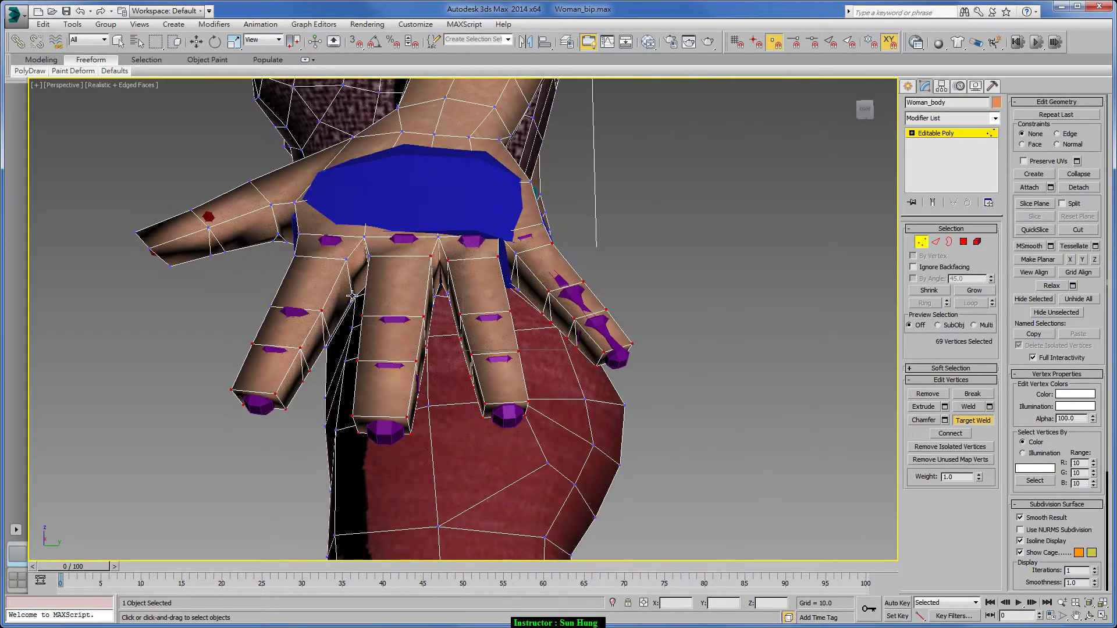
- Re-enable Target Weld and merge more stray finger vertices onto their neighbours
alt+middle_drag(389, 344, 411, 390)
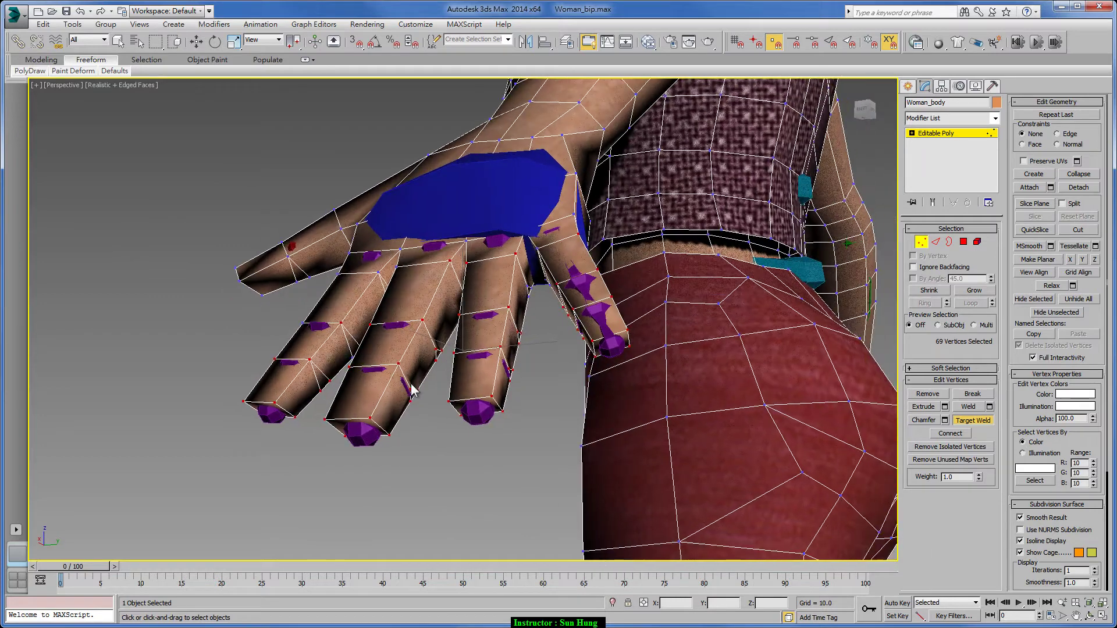
key(q)
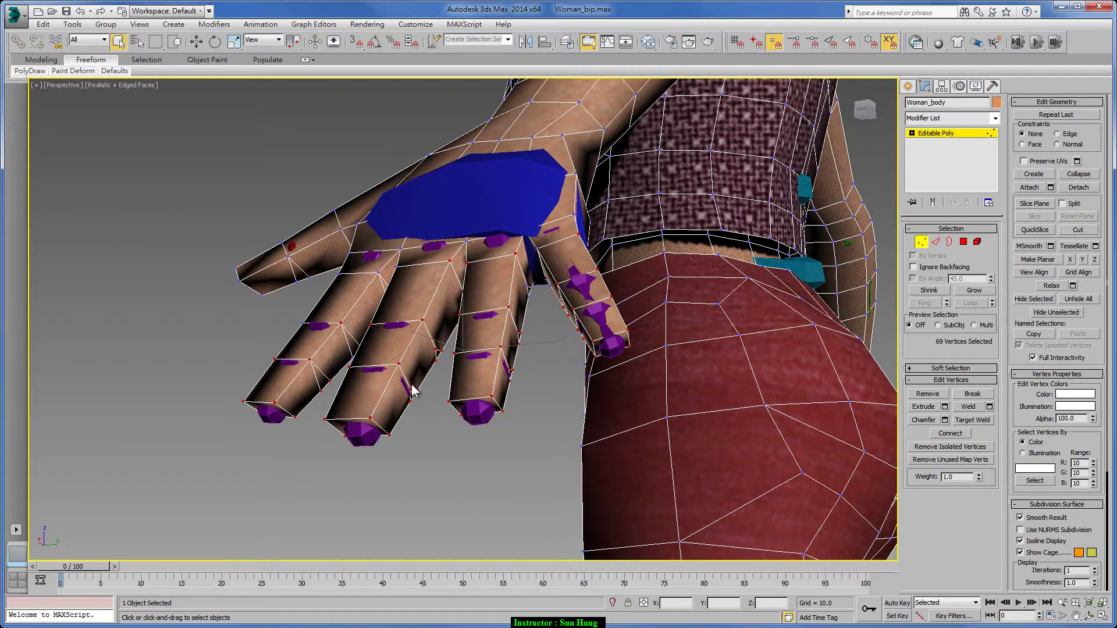
click(988, 420)
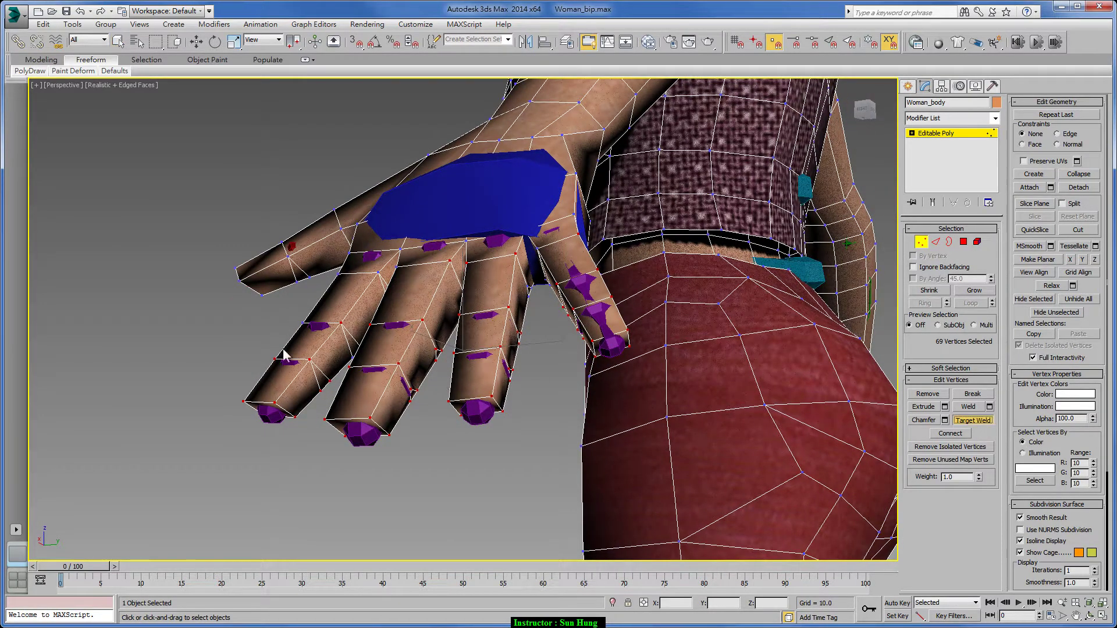
click(410, 393)
click(436, 348)
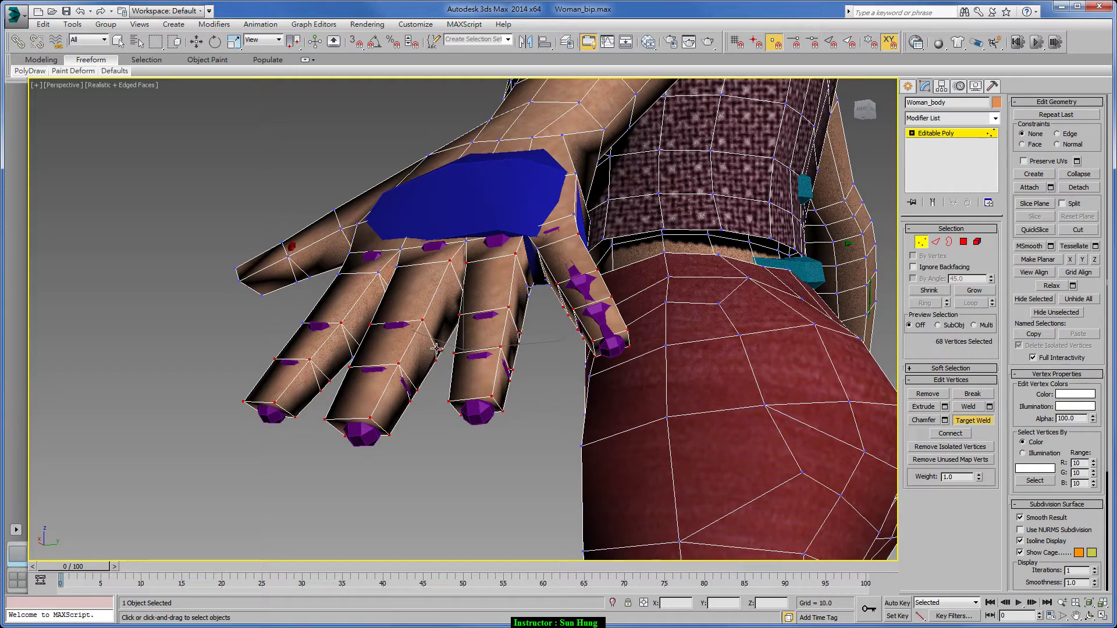
click(423, 318)
mouse_move(423, 319)
alt+middle_down()
mouse_move(455, 299)
mouse_move(417, 335)
alt+middle_up()
click(472, 347)
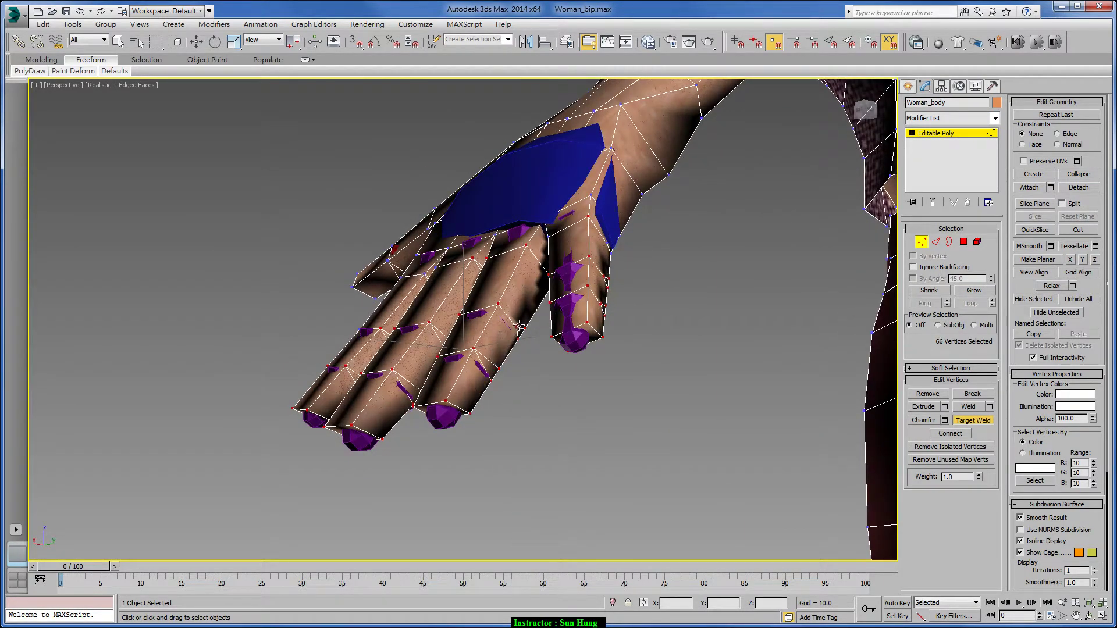
click(523, 329)
- Weld the last loose finger vertices, leaving 62, and orbit around to check the hand
mouse_move(524, 329)
alt+middle_down()
mouse_move(547, 277)
mouse_move(557, 332)
alt+middle_up()
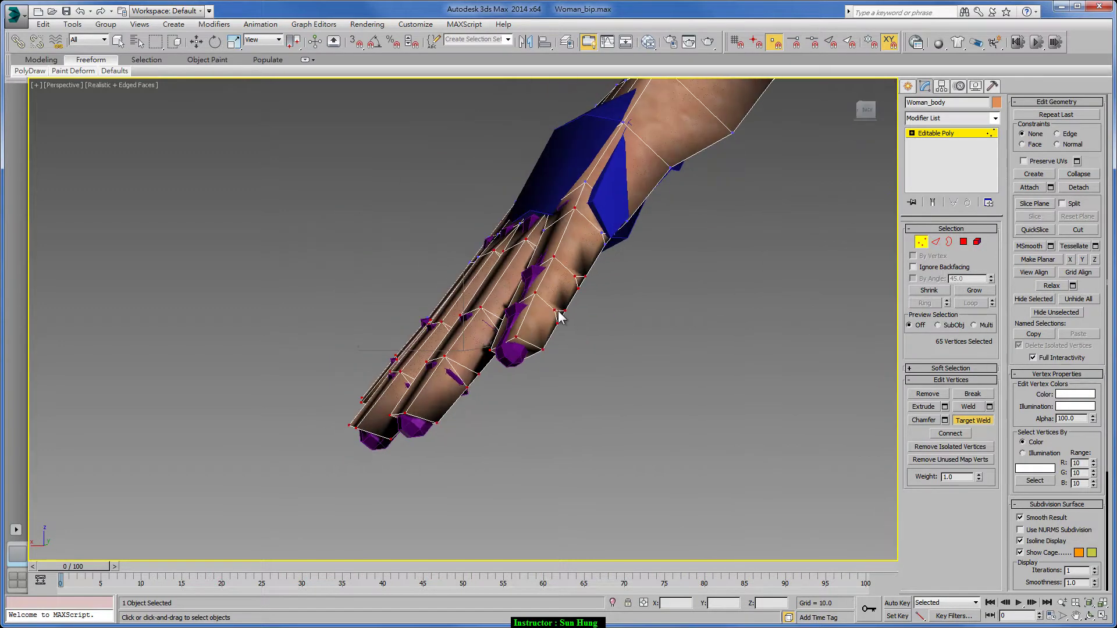
click(546, 300)
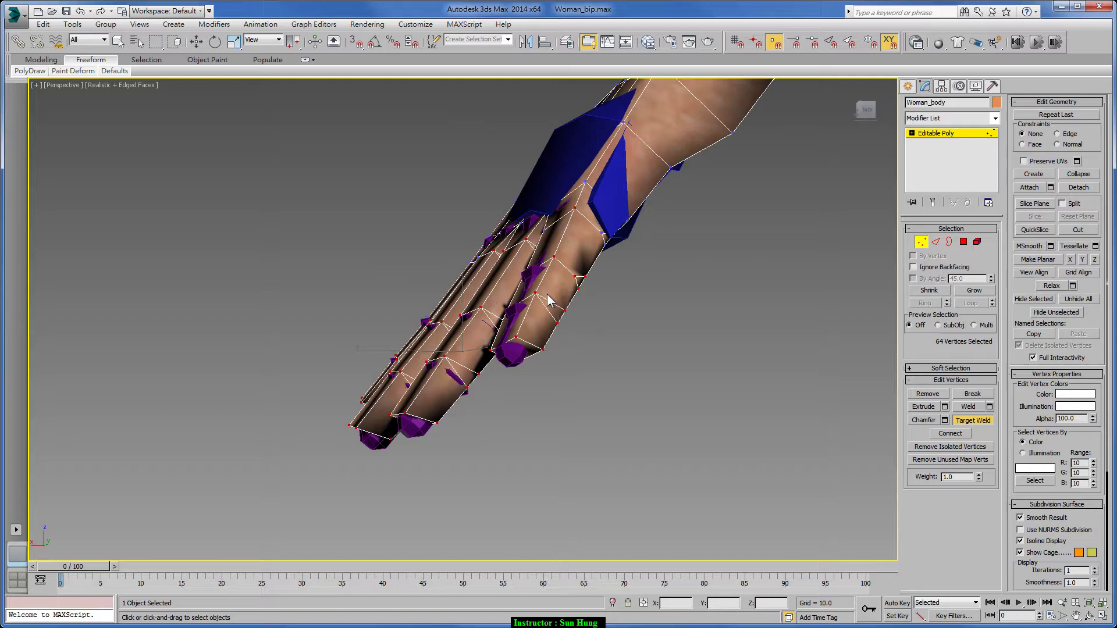
click(551, 258)
click(603, 235)
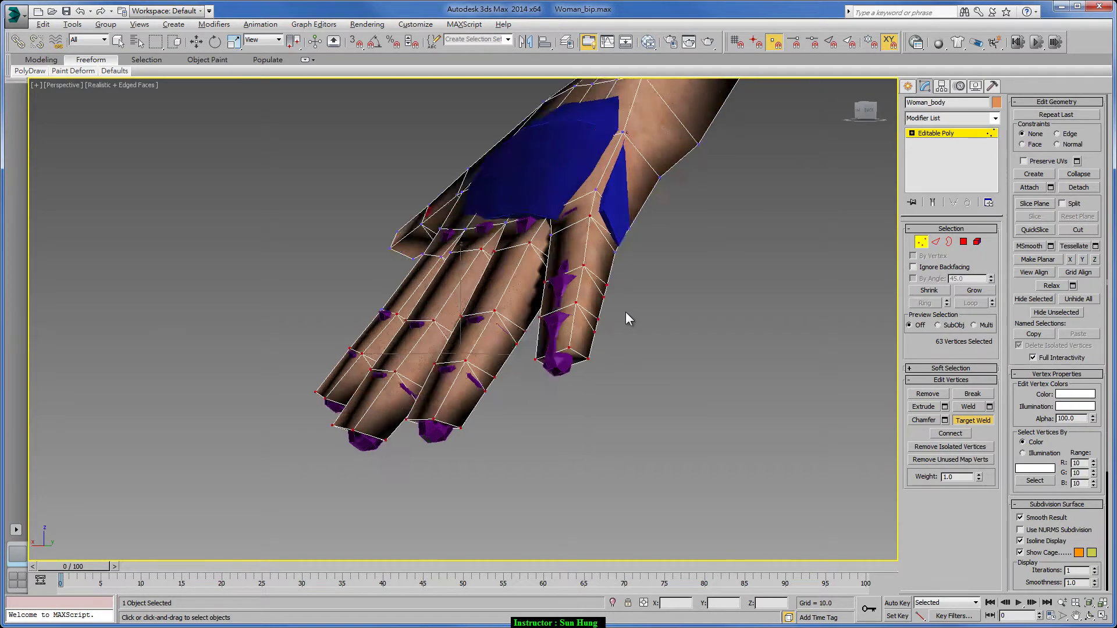
mouse_move(602, 234)
alt+middle_down()
mouse_move(626, 311)
mouse_move(410, 226)
mouse_move(516, 269)
mouse_move(383, 293)
alt+middle_up()
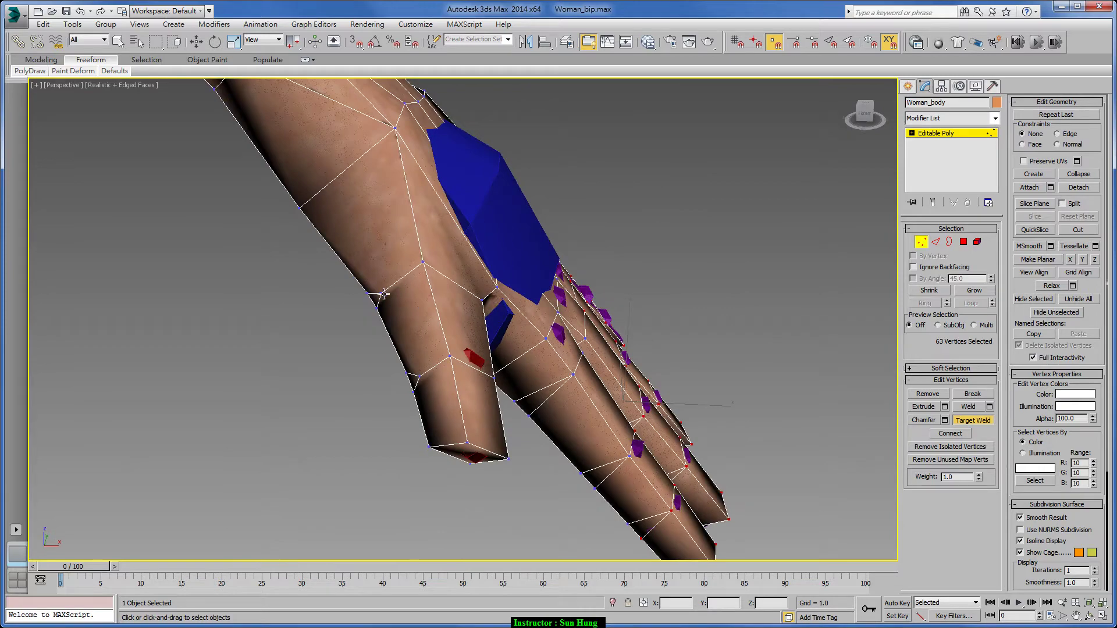
click(423, 261)
mouse_move(553, 406)
alt+middle_down()
mouse_move(619, 331)
mouse_move(605, 419)
mouse_move(533, 399)
mouse_move(583, 395)
alt+middle_up()
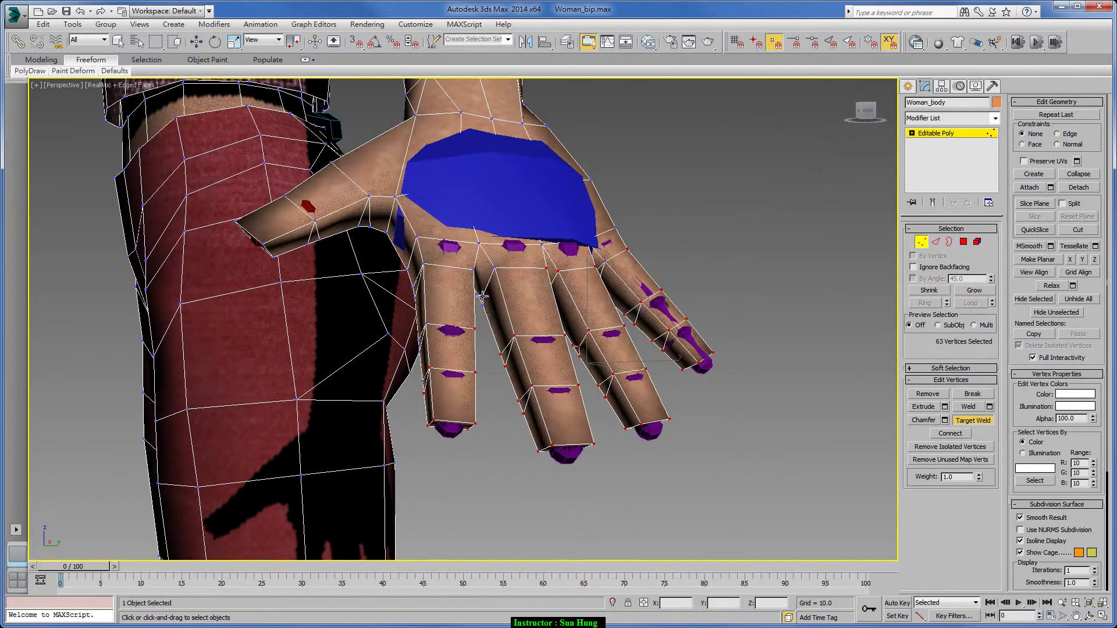
mouse_move(493, 270)
alt+middle_down()
mouse_move(591, 351)
mouse_move(593, 341)
alt+middle_up()
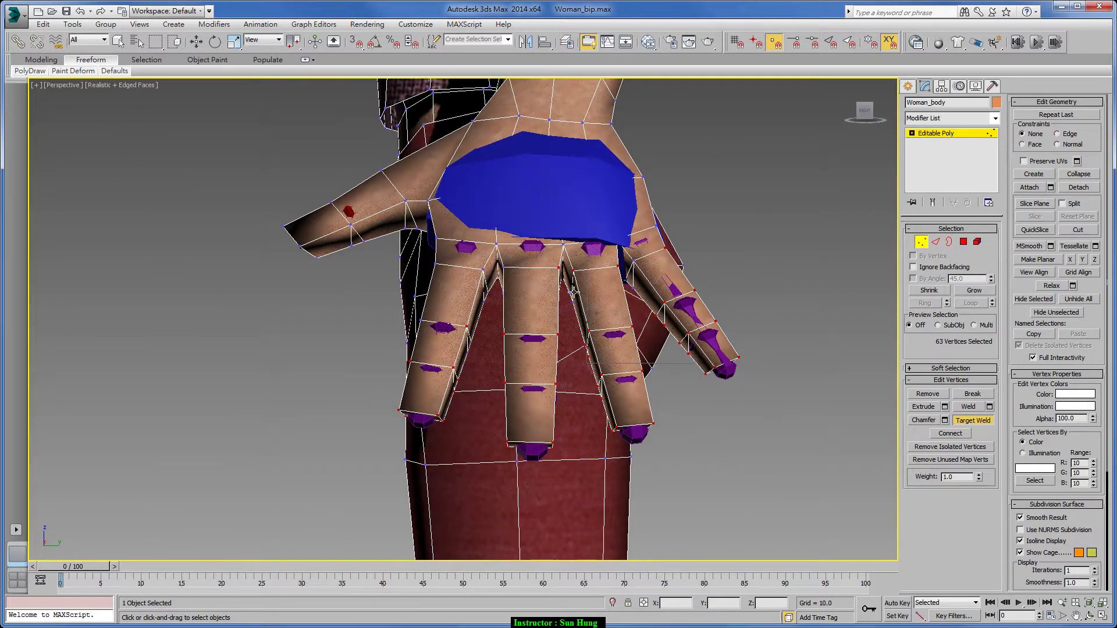
mouse_move(572, 273)
alt+middle_down()
mouse_move(581, 312)
mouse_move(593, 299)
mouse_move(630, 308)
mouse_move(544, 311)
mouse_move(719, 315)
alt+middle_up()
- Region-select the 153 hand polygons and detach them as a clone named Object001
click(963, 241)
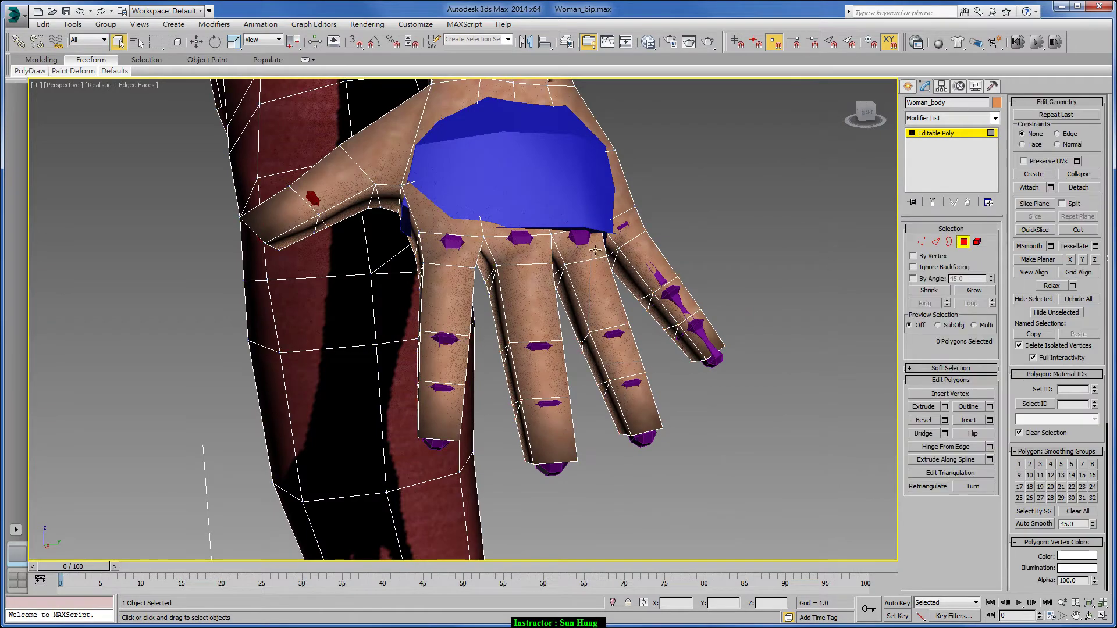
mouse_move(559, 274)
alt+middle_down()
mouse_move(525, 263)
mouse_move(602, 303)
mouse_move(551, 307)
alt+middle_up()
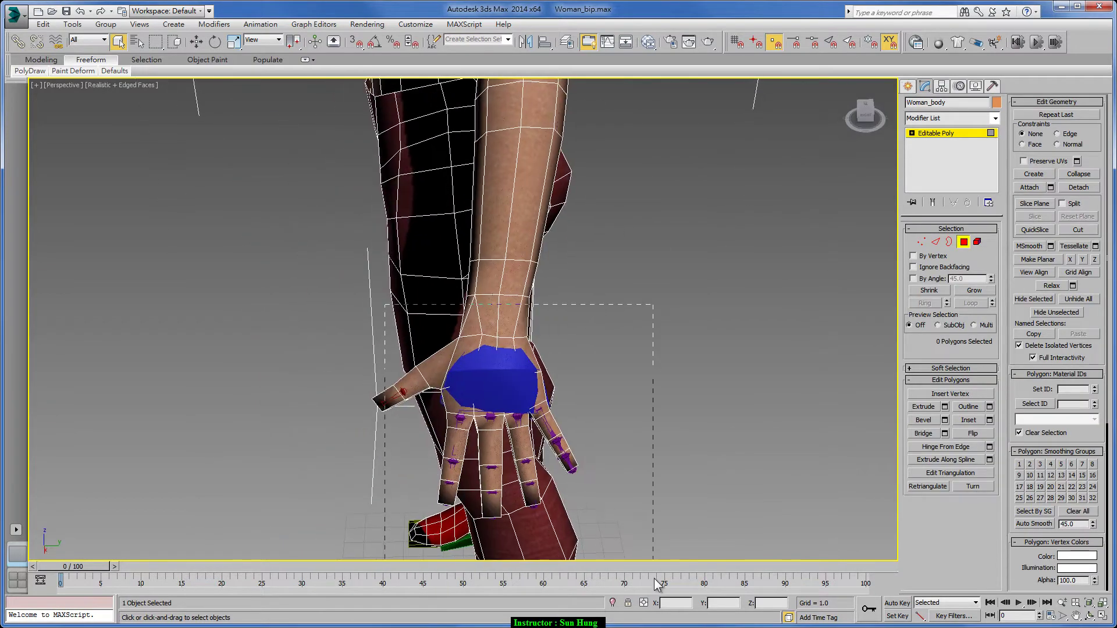
drag(657, 582, 652, 560)
mouse_move(324, 379)
alt+middle_down()
mouse_move(665, 387)
mouse_move(489, 342)
mouse_move(683, 288)
alt+middle_up()
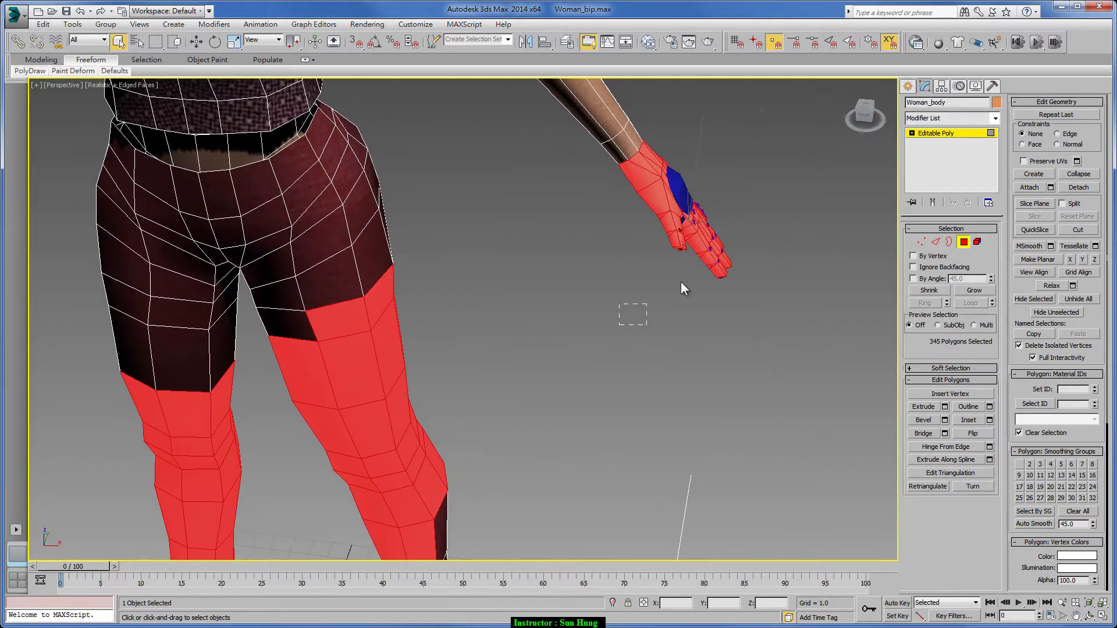
drag(813, 184, 810, 181)
mouse_move(810, 181)
alt+middle_down()
mouse_move(777, 258)
mouse_move(757, 250)
mouse_move(769, 231)
mouse_move(750, 235)
alt+middle_up()
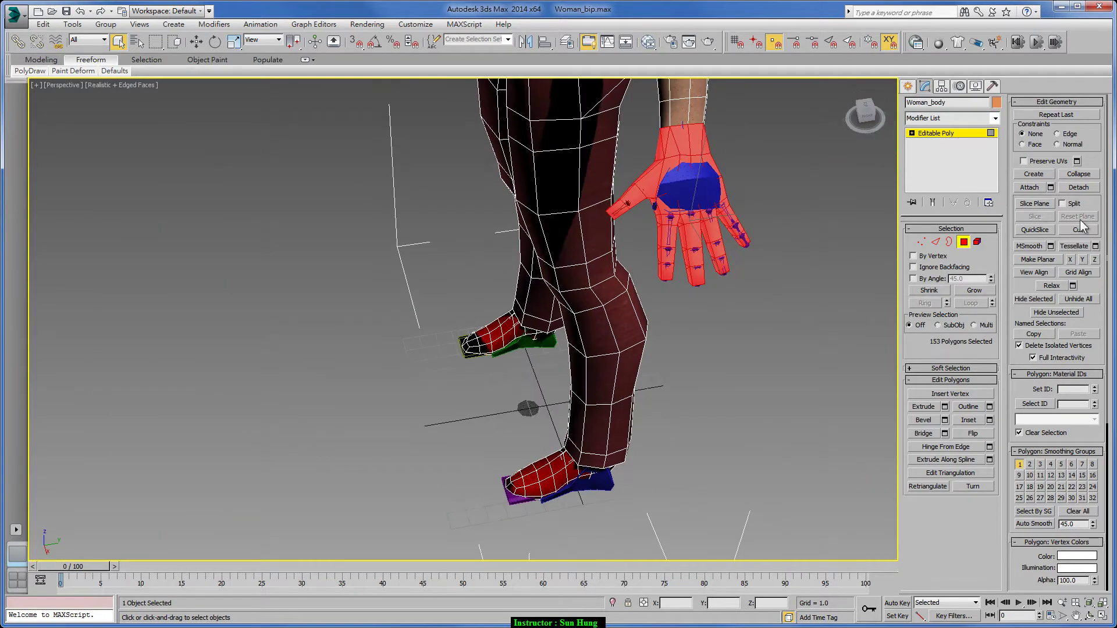
click(1079, 186)
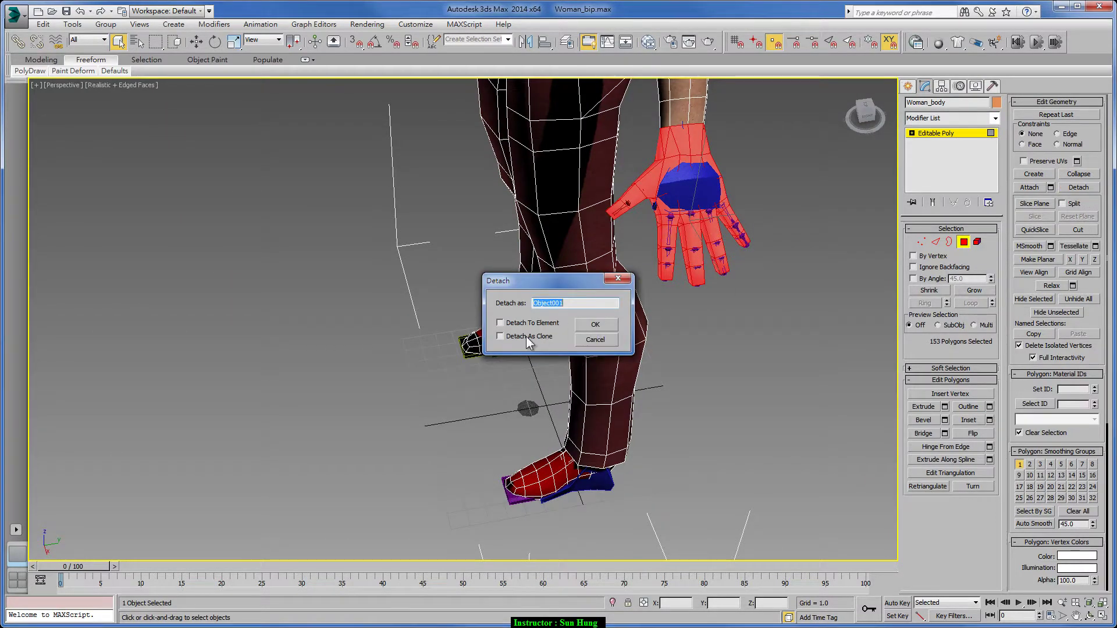
click(588, 326)
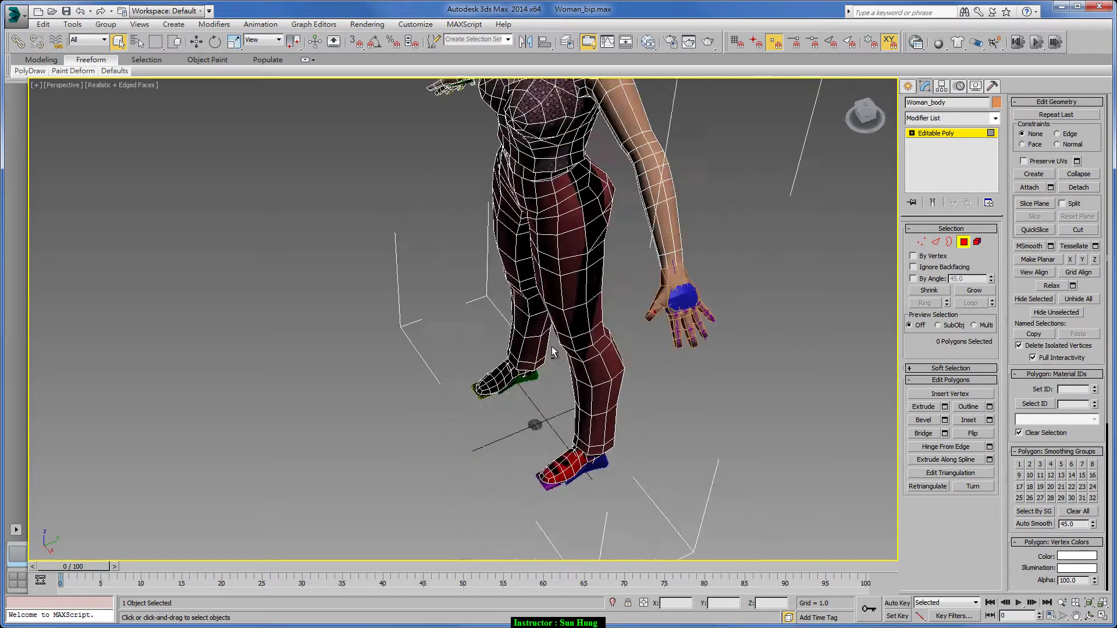
- Select the other hand's polygons, shrink off the wrist ring, and delete them
alt+middle_drag(588, 326, 329, 232)
drag(401, 307, 405, 308)
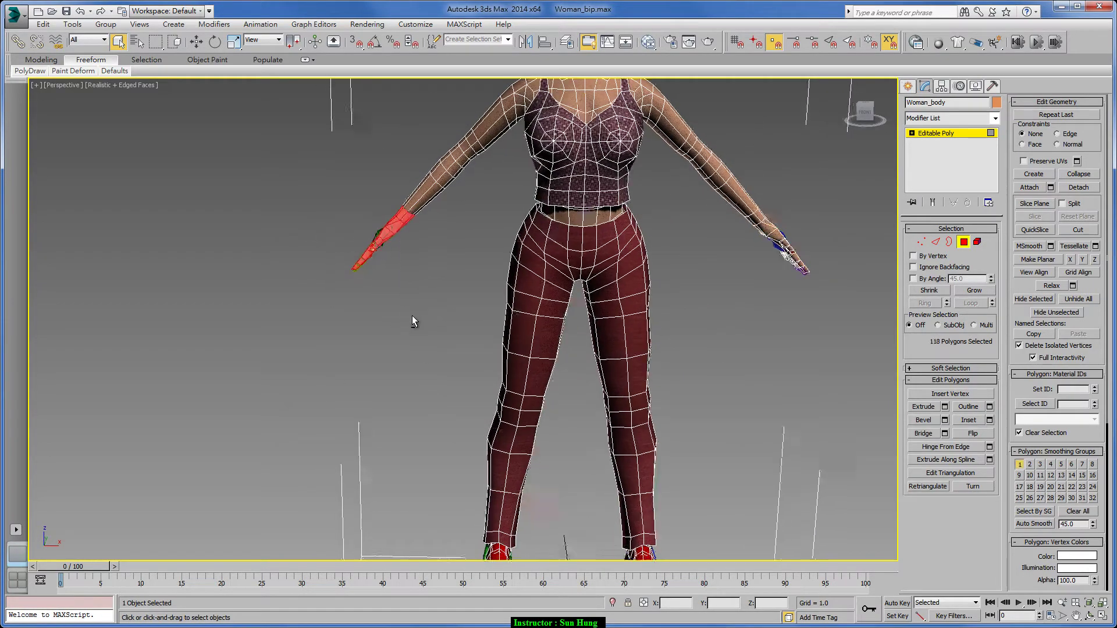
mouse_move(411, 319)
alt+middle_down()
mouse_move(598, 329)
mouse_move(588, 269)
mouse_move(599, 296)
mouse_move(477, 284)
mouse_move(379, 198)
mouse_move(448, 190)
alt+middle_up()
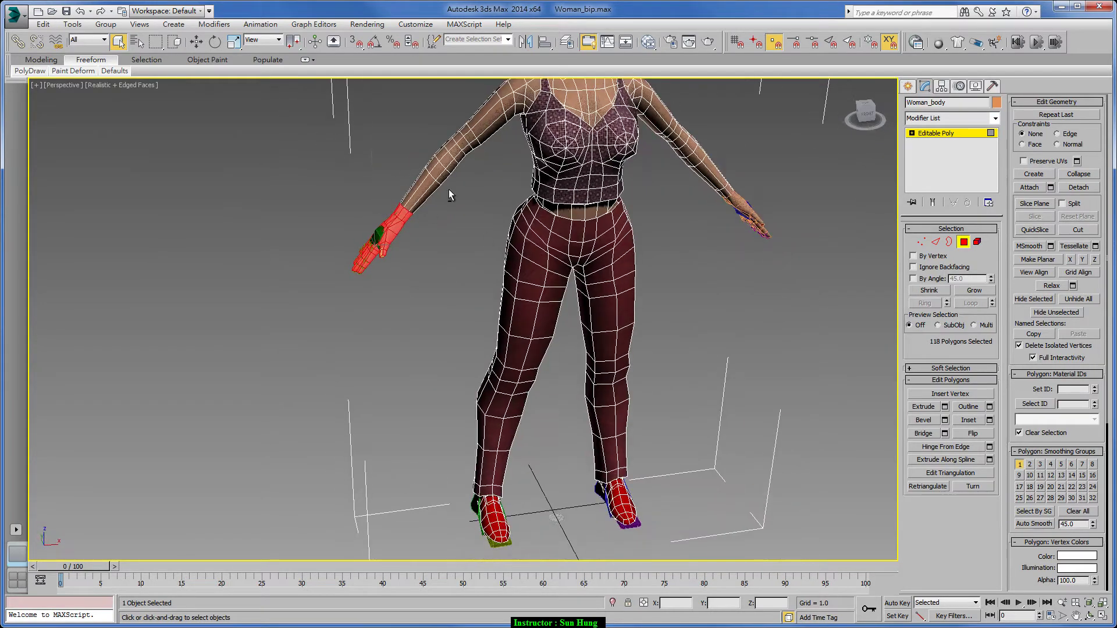
key(ctrl+Page_Down)
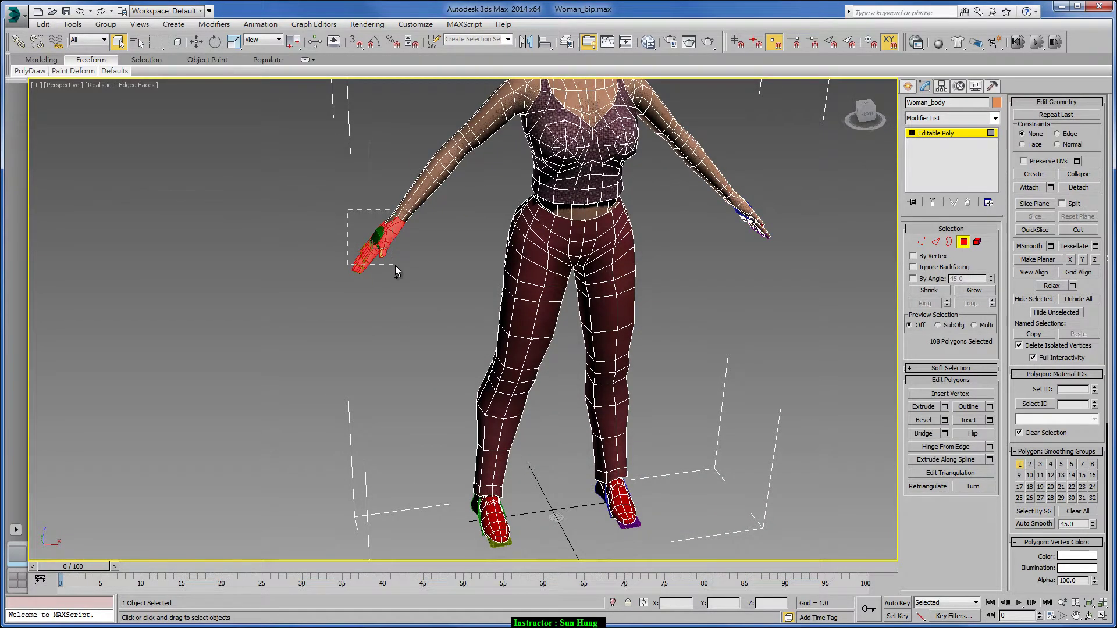
ctrl+drag(348, 210, 395, 271)
mouse_move(595, 336)
alt+middle_down()
mouse_move(686, 313)
mouse_move(576, 315)
mouse_move(605, 327)
mouse_move(745, 309)
mouse_move(673, 249)
mouse_move(730, 303)
alt+middle_up()
click(733, 302)
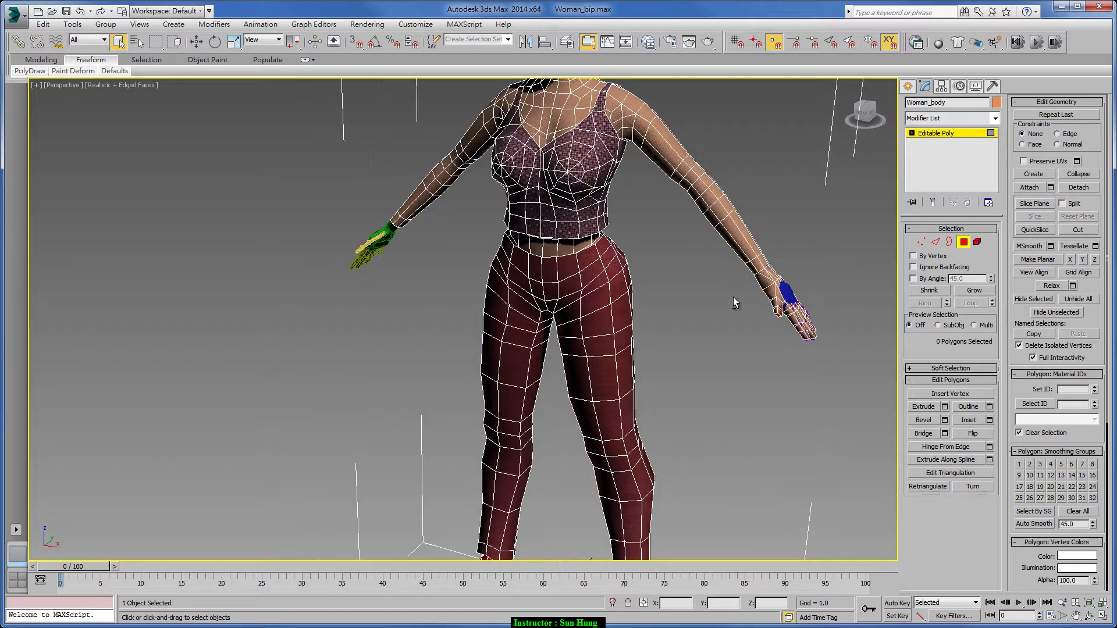
click(964, 242)
- Mirror Object001 on X with No Clone and attach it to Woman_body
click(782, 296)
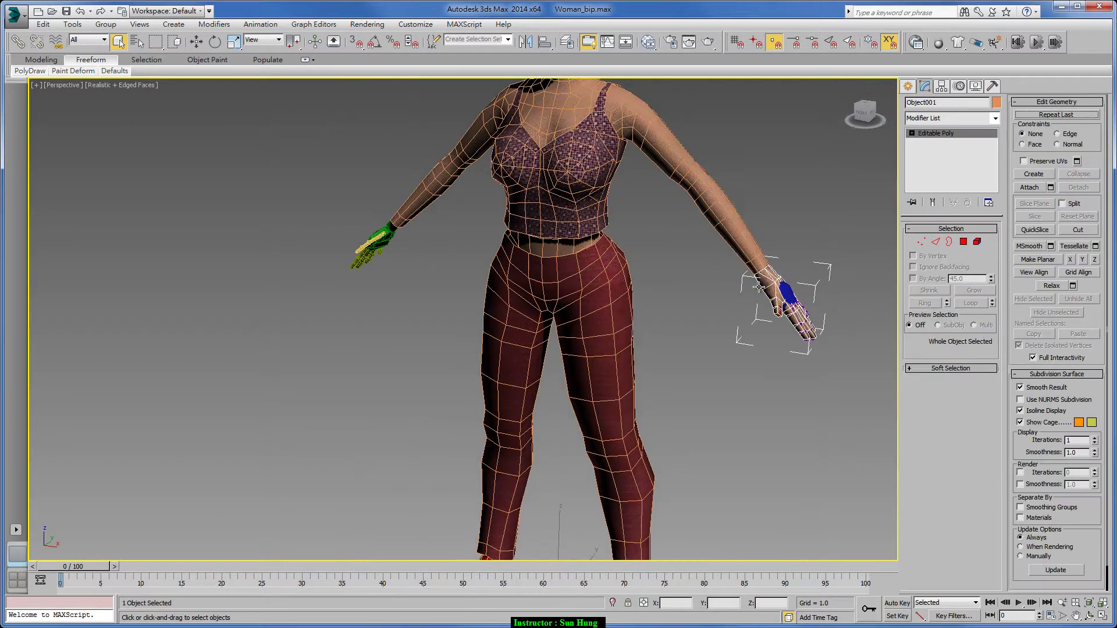
click(524, 41)
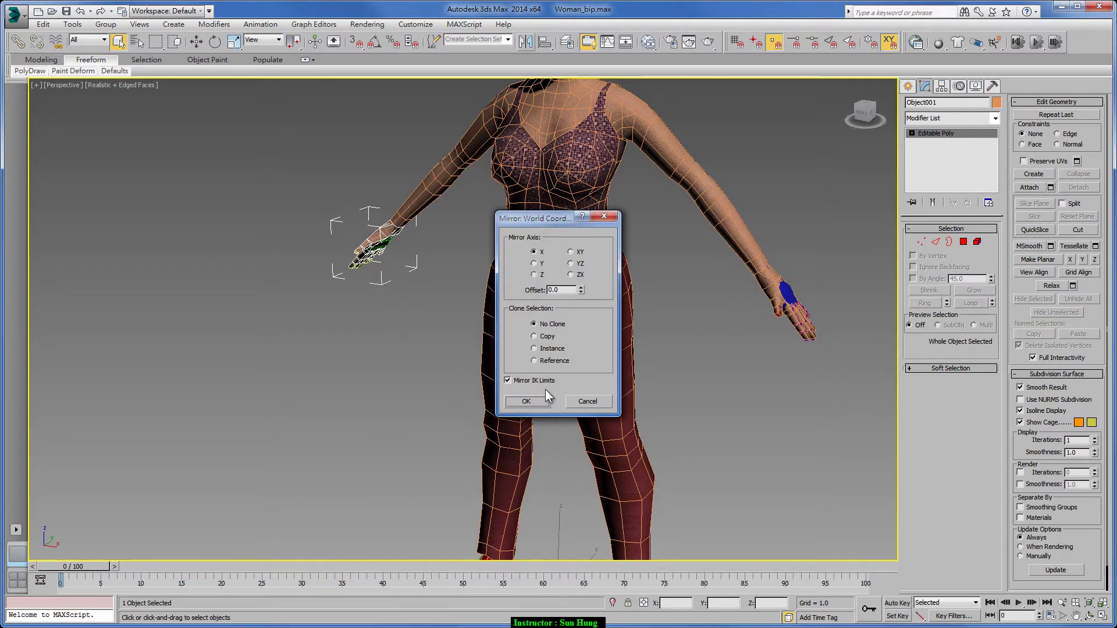
click(526, 402)
click(611, 396)
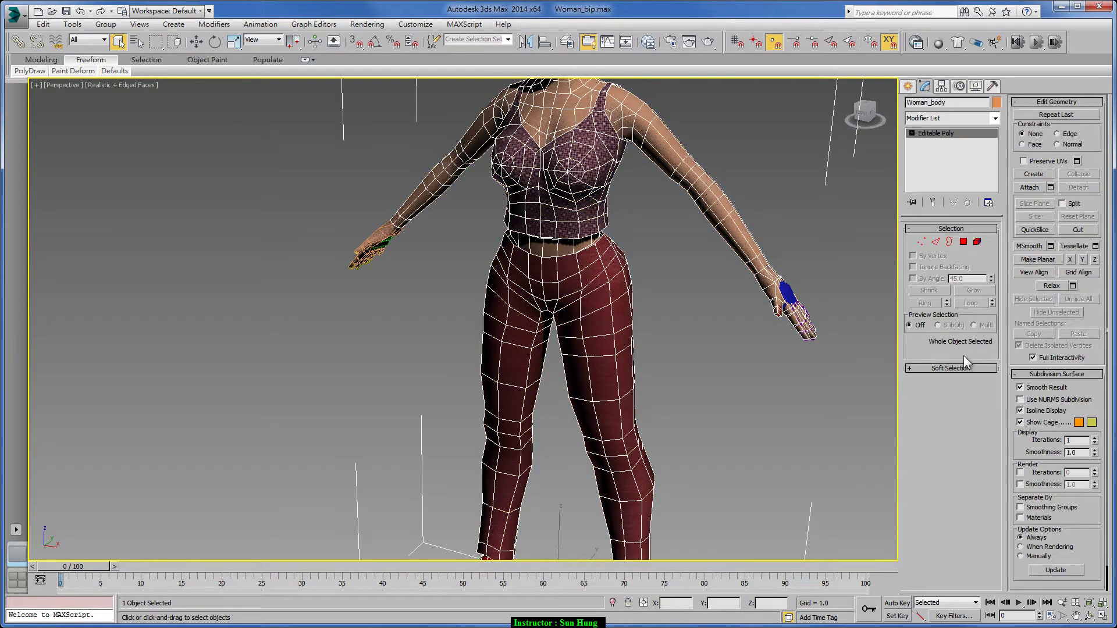
click(1028, 187)
click(377, 235)
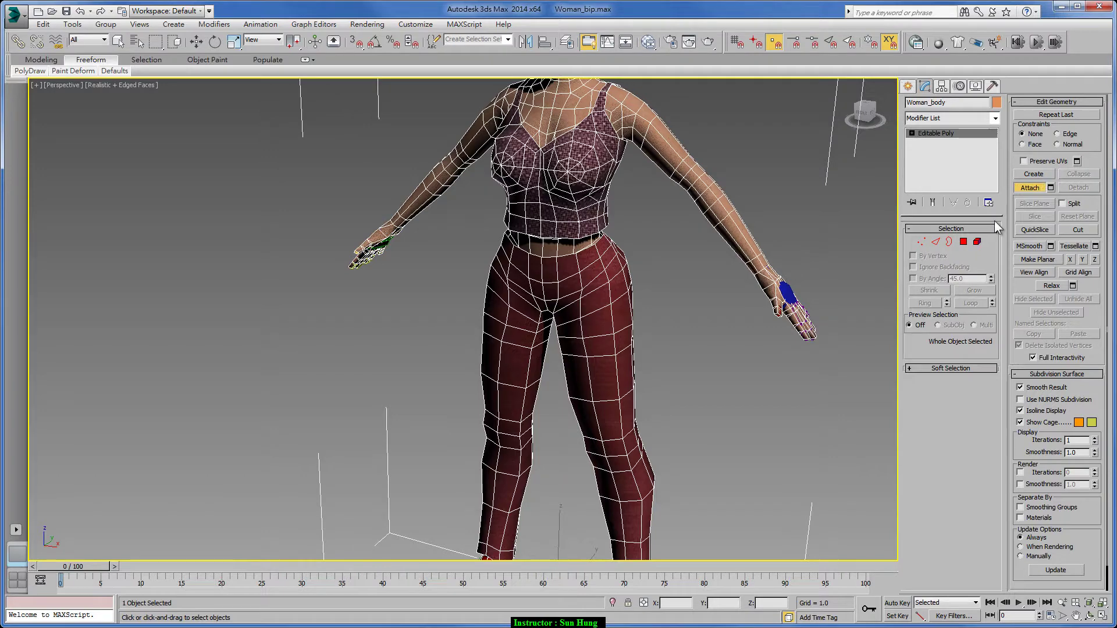
- Select the vertices along the new hand's wrist seam and weld them together
click(921, 241)
drag(319, 174, 413, 245)
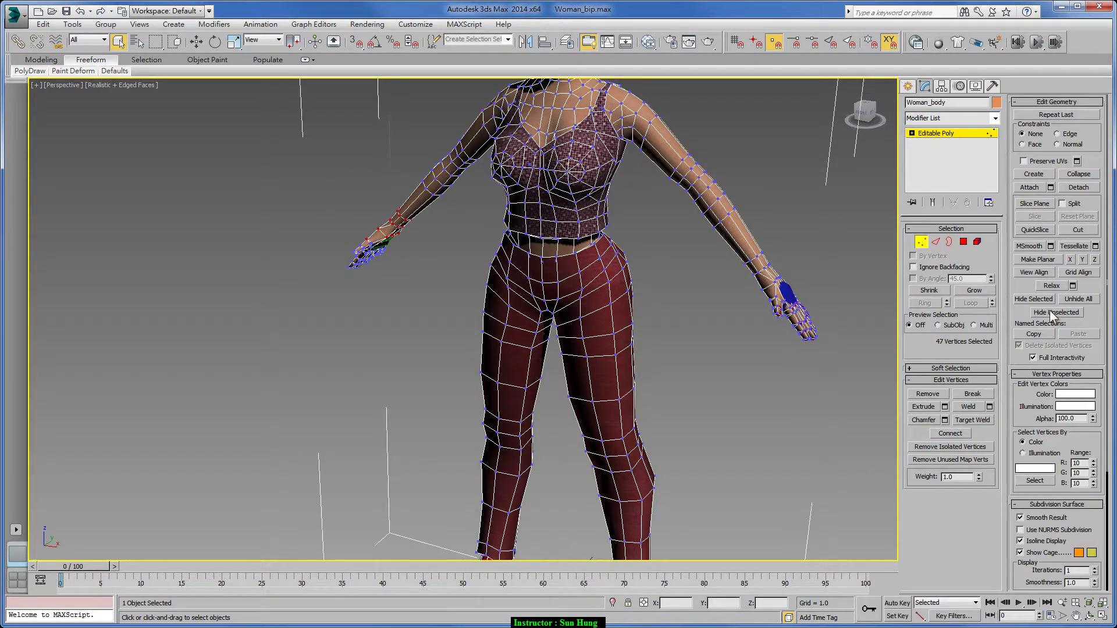
click(968, 406)
scroll(434, 299, down, 3)
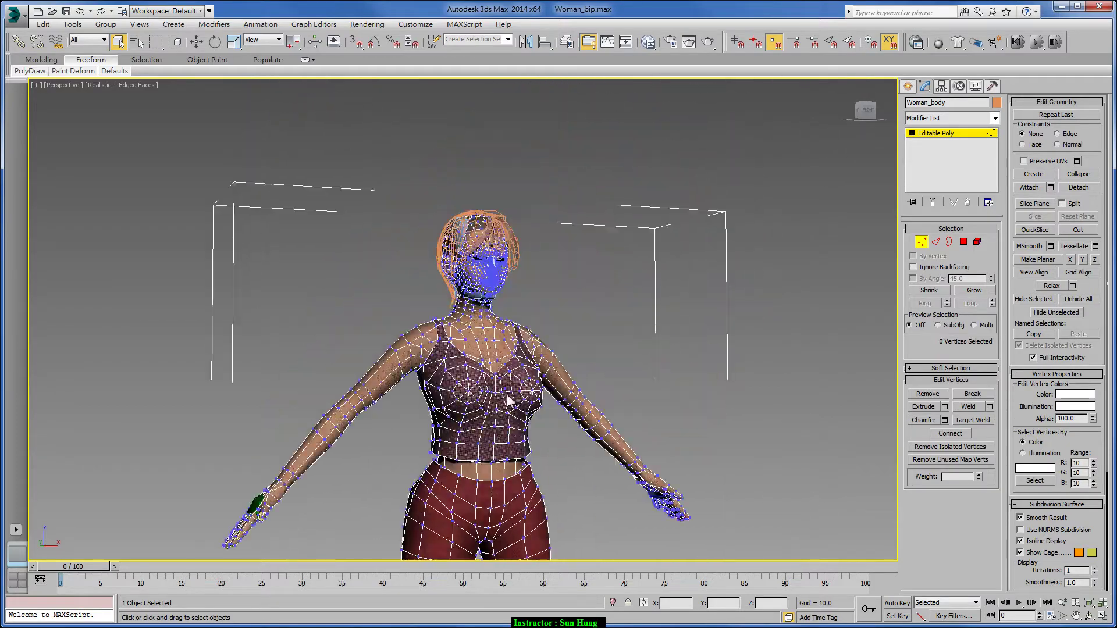
scroll(487, 256, up, 6)
mouse_move(487, 256)
alt+middle_down()
mouse_move(506, 143)
mouse_move(581, 246)
mouse_move(528, 243)
mouse_move(582, 296)
mouse_move(734, 340)
mouse_move(634, 358)
alt+middle_up()
scroll(588, 307, down, 2)
scroll(588, 307, down, 5)
scroll(588, 307, up, 1)
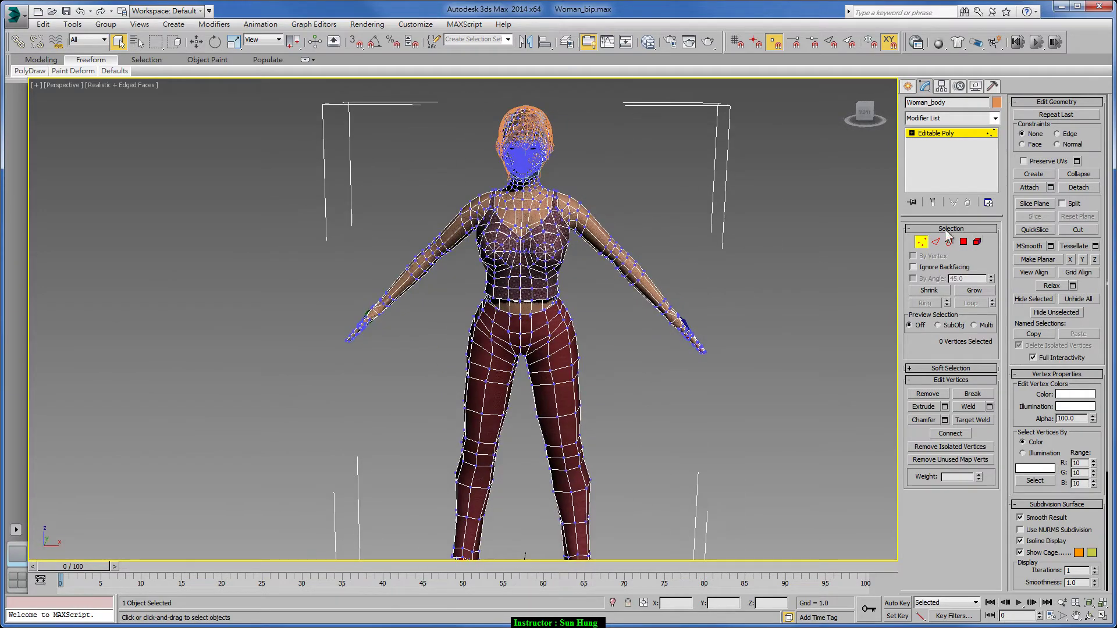
click(921, 241)
- Ring-select a wrist edge and Connect to add an edge loop around the first wrist
scroll(646, 323, up, 8)
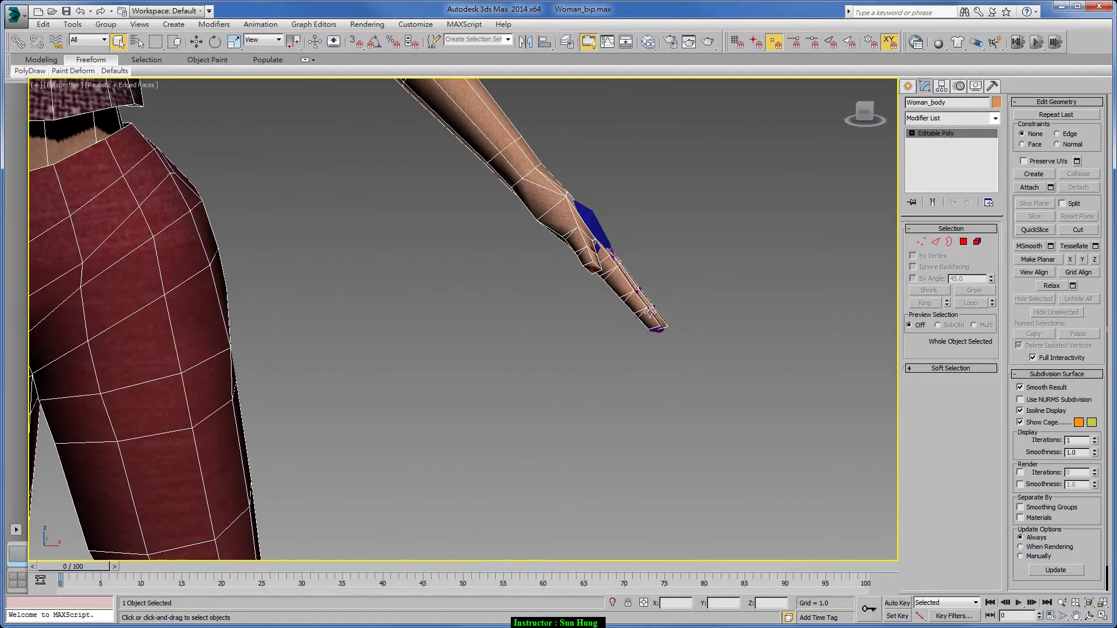
alt+middle_drag(616, 314, 841, 291)
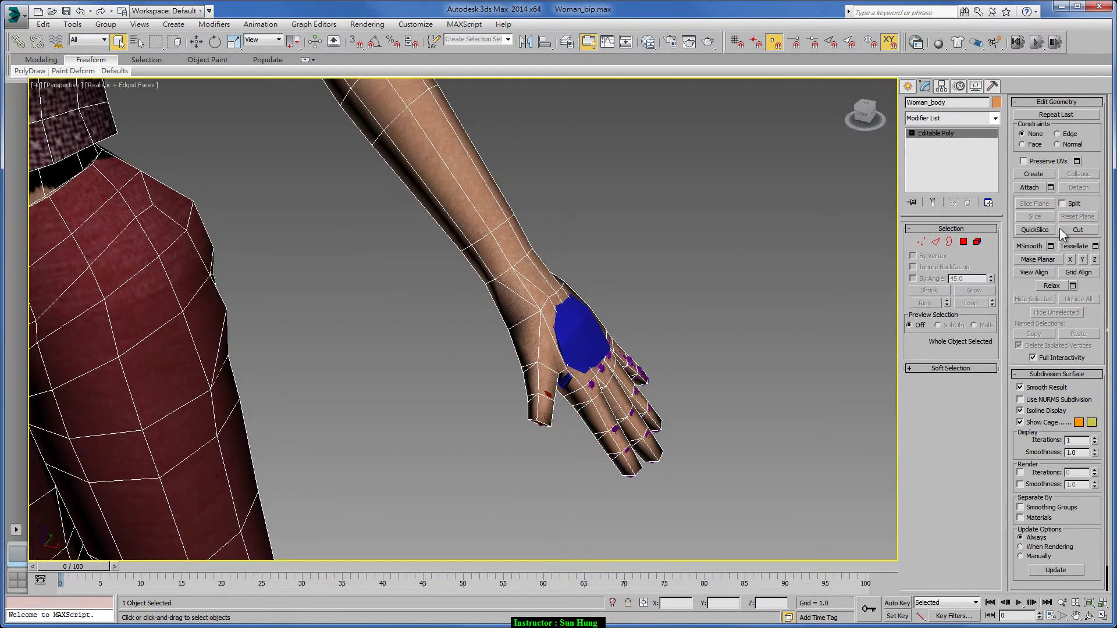
click(935, 242)
click(602, 363)
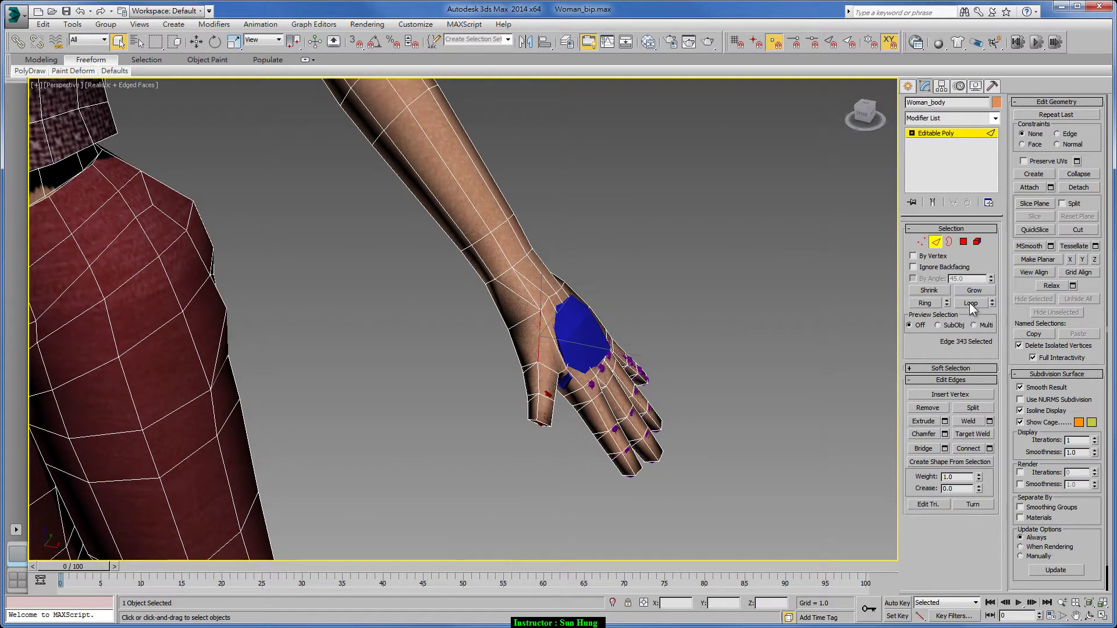
click(924, 303)
click(961, 448)
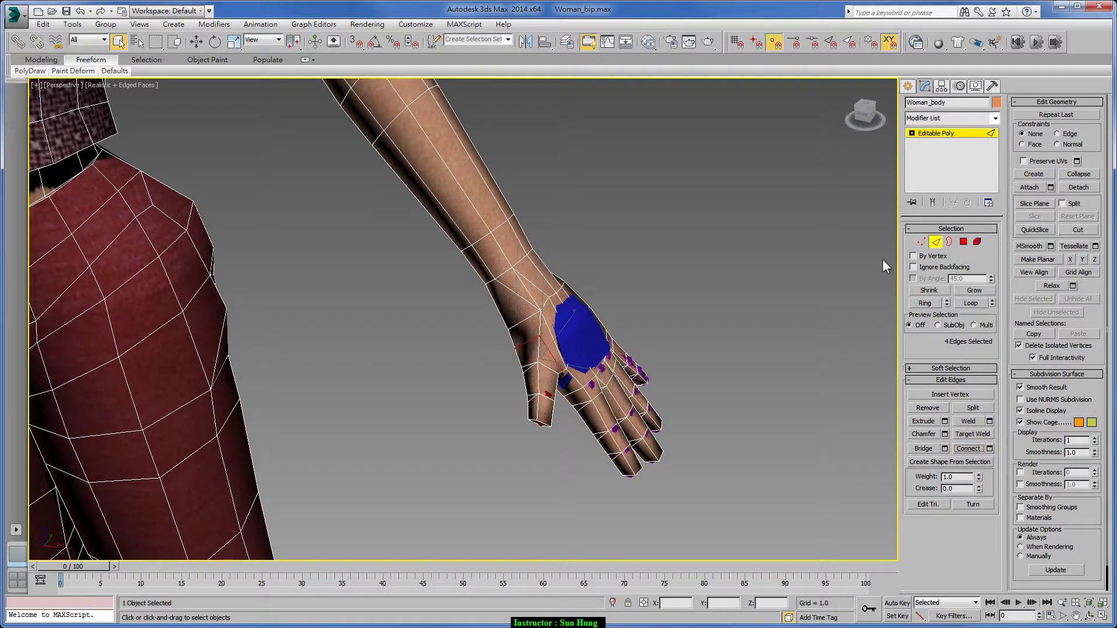
click(921, 242)
- Add a matching edge loop around the other wrist with Ring and Connect
mouse_move(605, 305)
alt+middle_down()
mouse_move(622, 308)
mouse_move(598, 311)
mouse_move(742, 292)
mouse_move(512, 326)
mouse_move(511, 389)
mouse_move(422, 433)
alt+middle_up()
scroll(742, 291, down, 3)
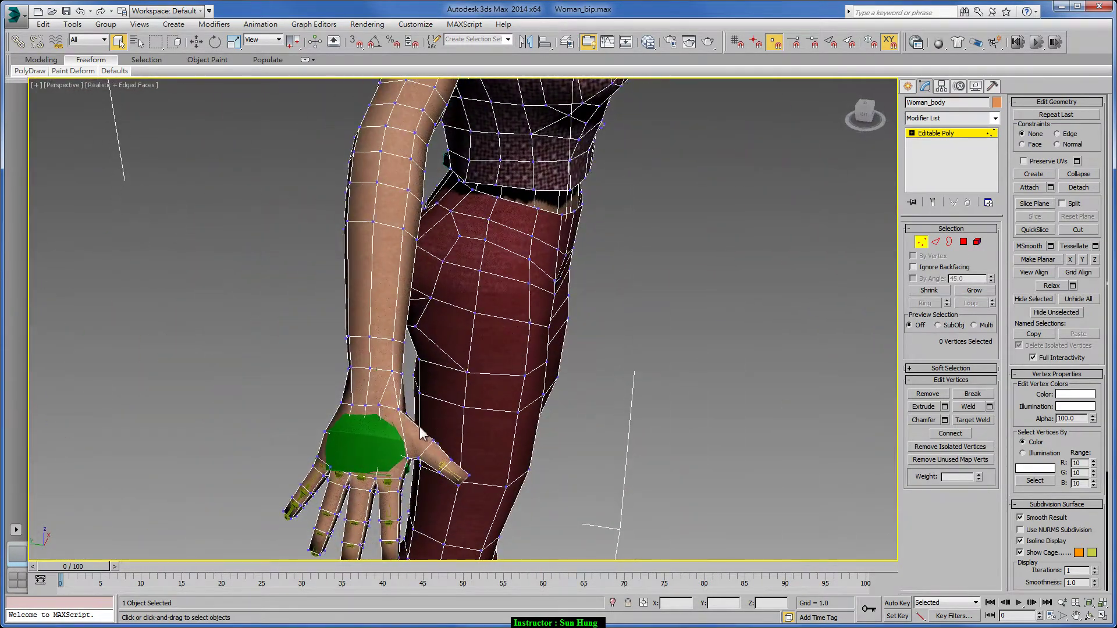
click(934, 242)
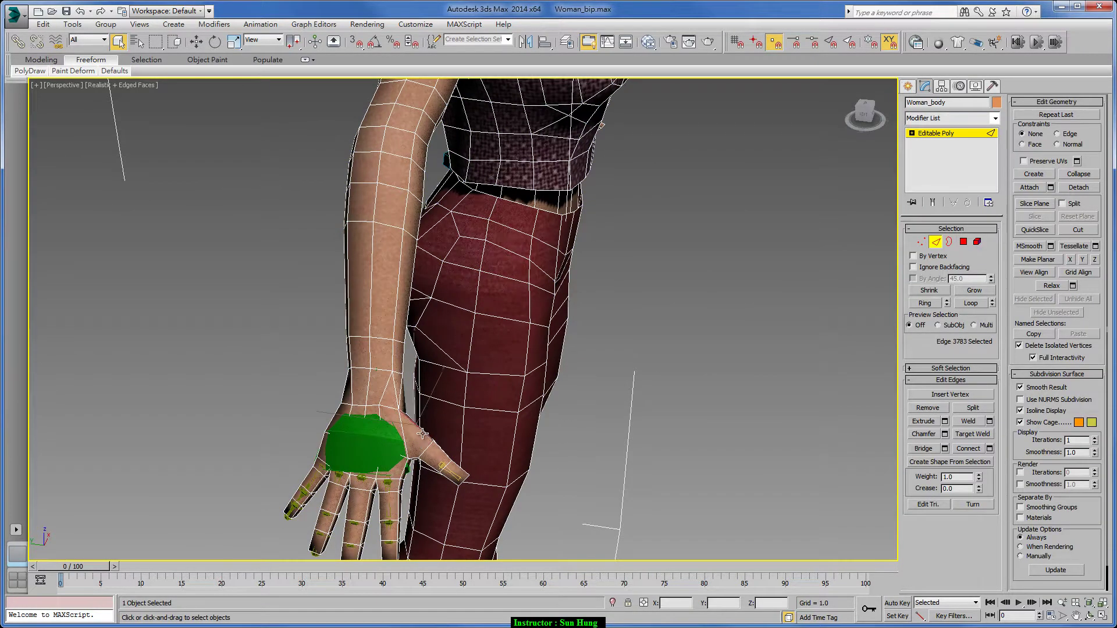
click(934, 303)
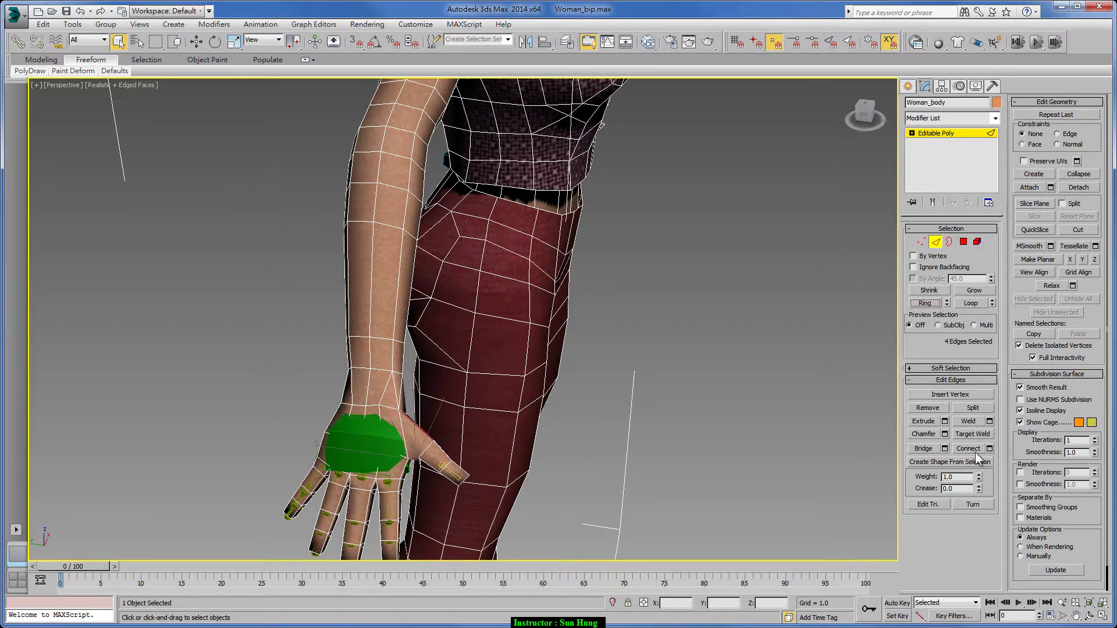
click(613, 399)
mouse_move(613, 399)
alt+middle_down()
mouse_move(545, 402)
mouse_move(526, 309)
alt+middle_up()
scroll(539, 399, down, 3)
scroll(516, 349, up, 2)
alt+middle_drag(516, 349, 578, 438)
scroll(599, 402, down, 3)
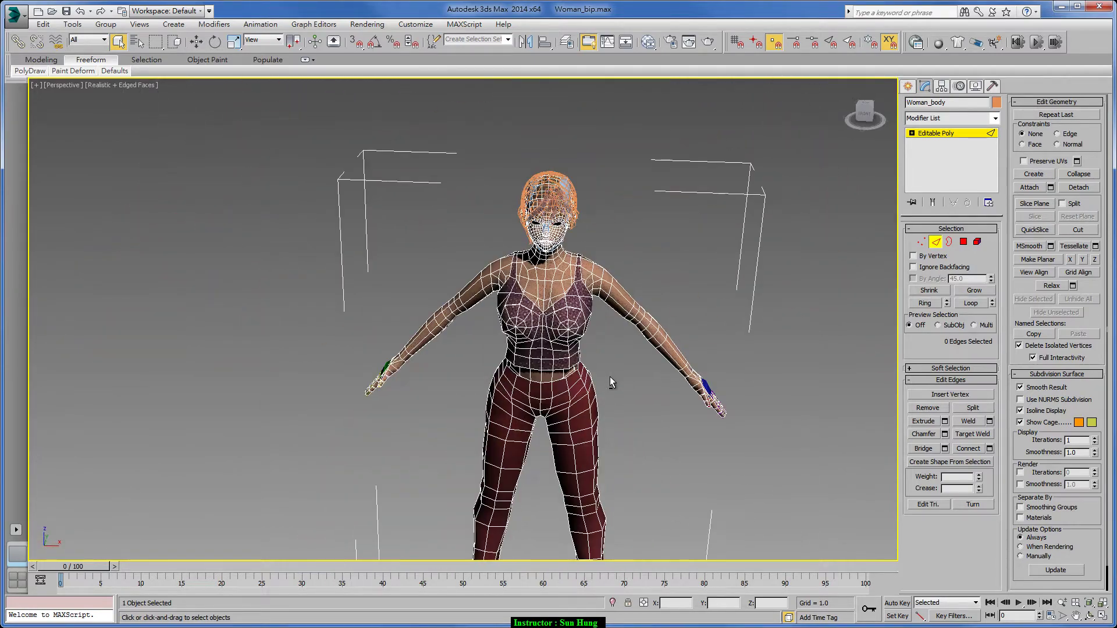
- Exit edge editing, deselect the body, and hide Bone Objects via Hide by Category
scroll(620, 378, up, 3)
click(937, 134)
click(696, 305)
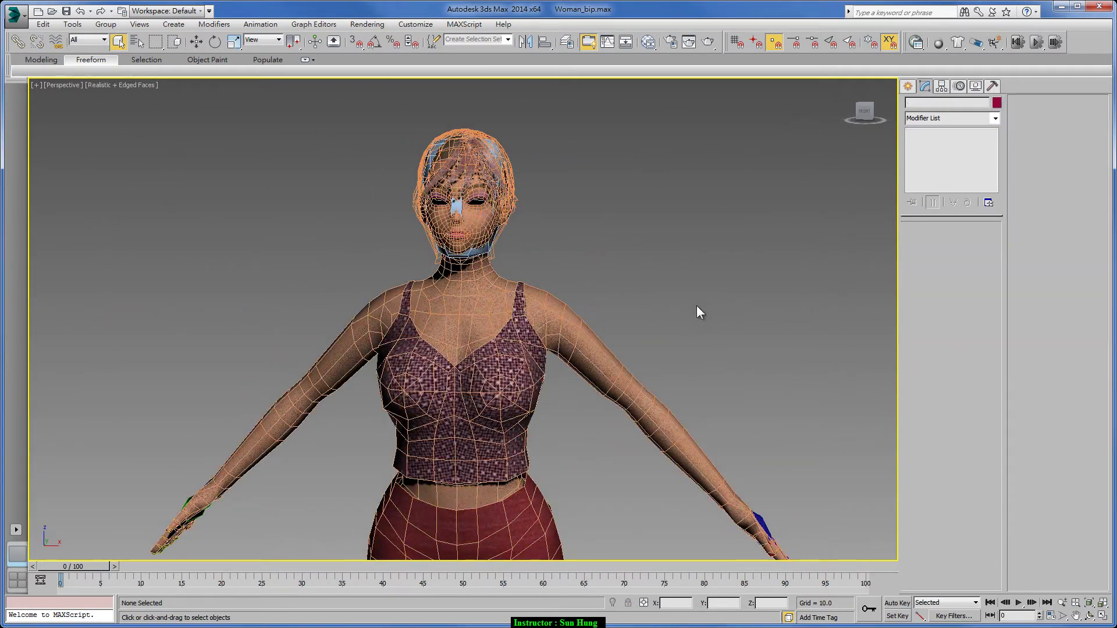
alt+middle_drag(697, 306, 569, 283)
key(F4)
scroll(569, 283, up, 2)
click(976, 86)
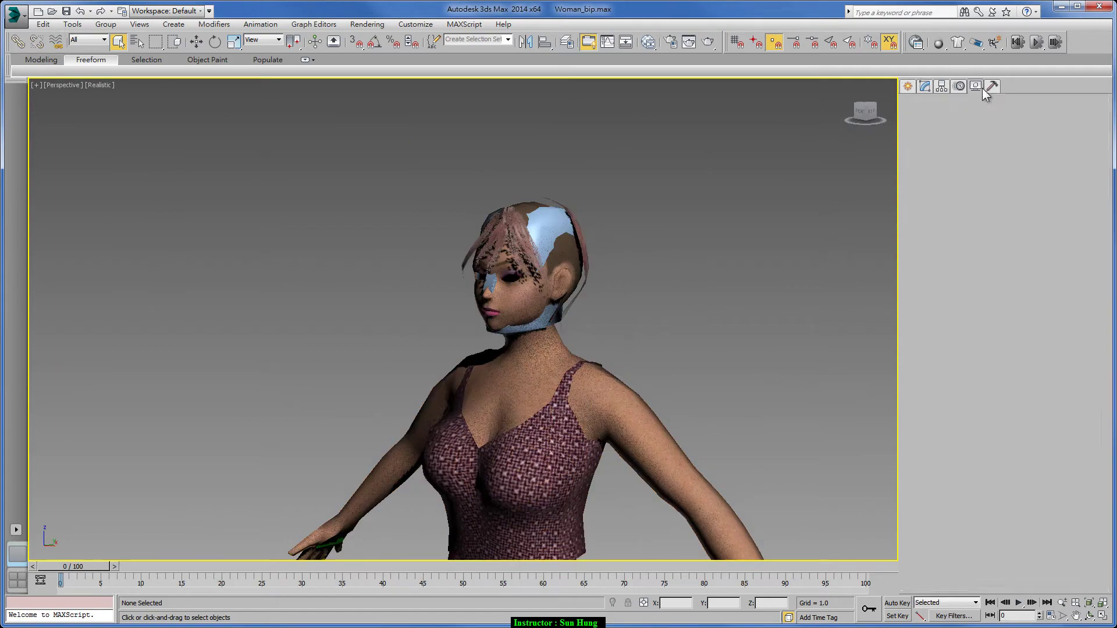
click(910, 278)
- Select the Hair object so its Unwrap UVW modifier stack appears
alt+middle_drag(768, 314, 696, 287)
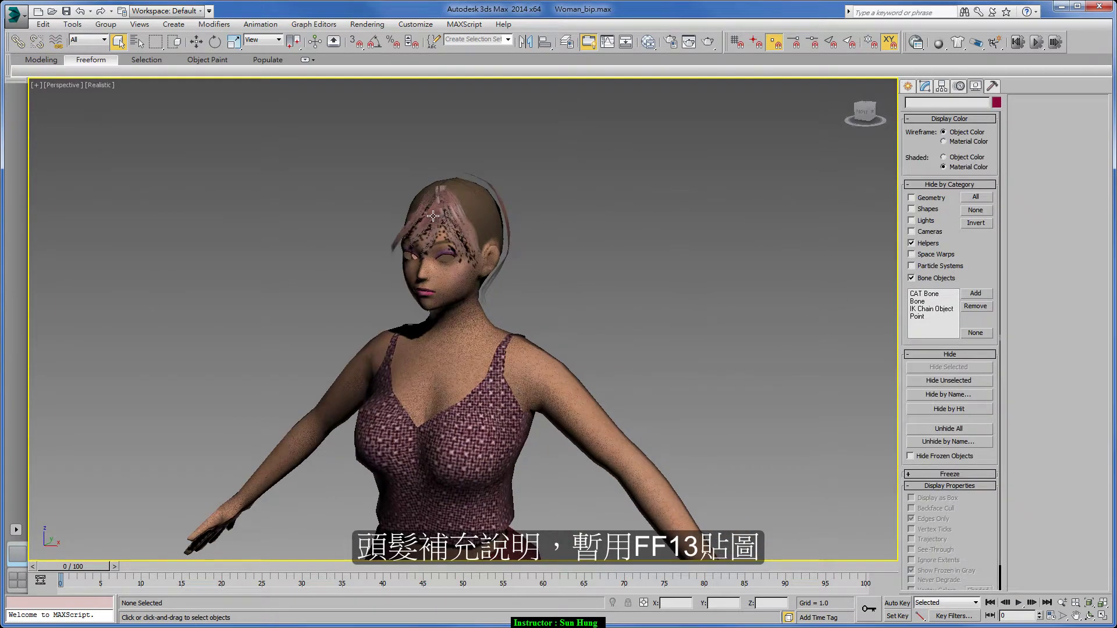
click(465, 210)
key(F4)
mouse_move(609, 249)
alt+middle_down()
mouse_move(528, 256)
mouse_move(554, 250)
mouse_move(574, 224)
alt+middle_up()
- Open the Hair object's UV editor and select one hair strip's faces
click(925, 87)
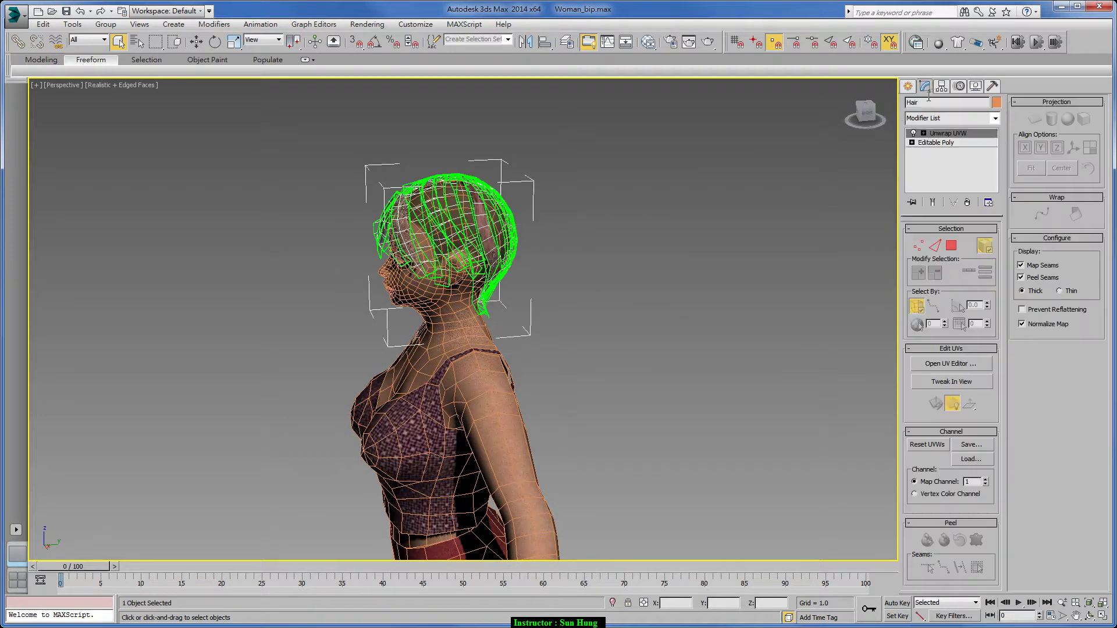
click(950, 365)
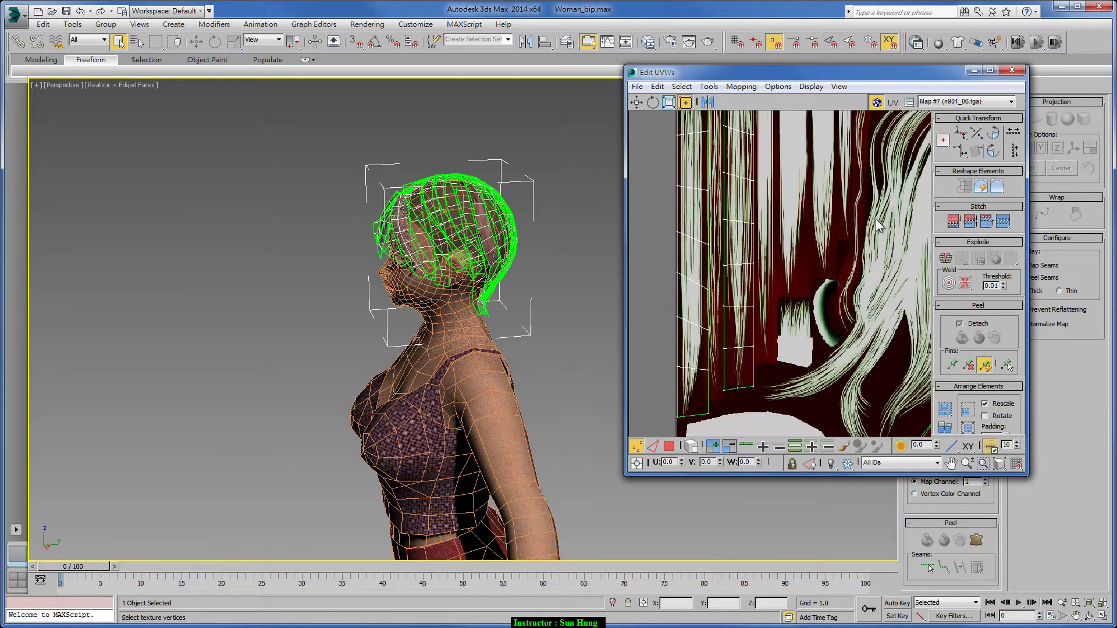
scroll(471, 215, up, 3)
scroll(399, 194, up, 3)
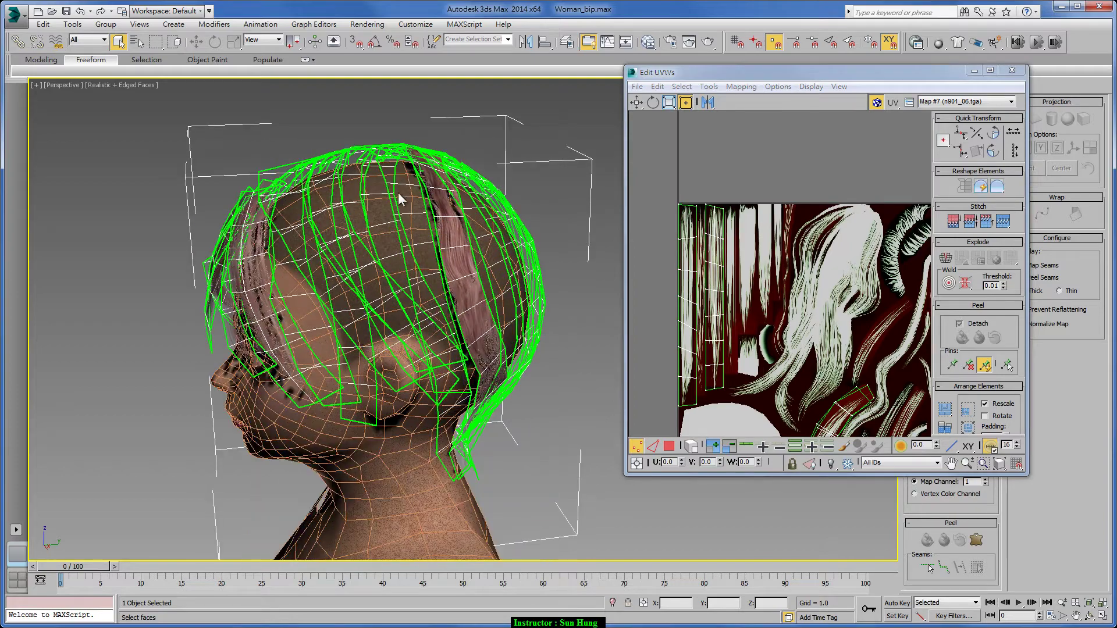
drag(933, 73, 802, 64)
click(951, 246)
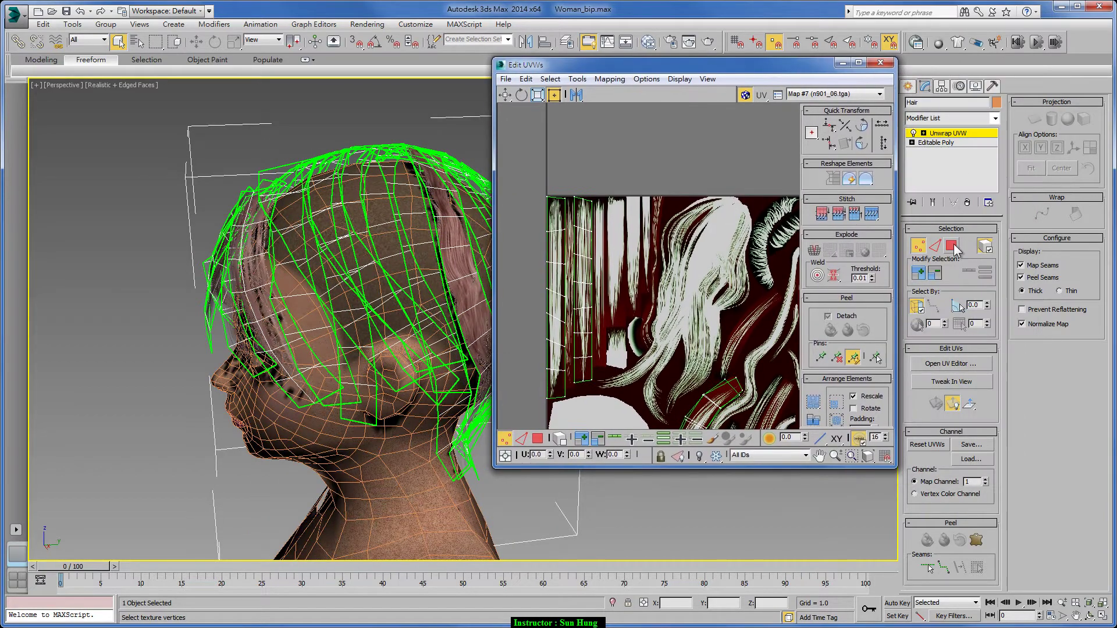
click(581, 244)
- Move, shrink and straighten the strip's UVs over a straight strand of the hair texture
alt+middle_drag(381, 183, 303, 186)
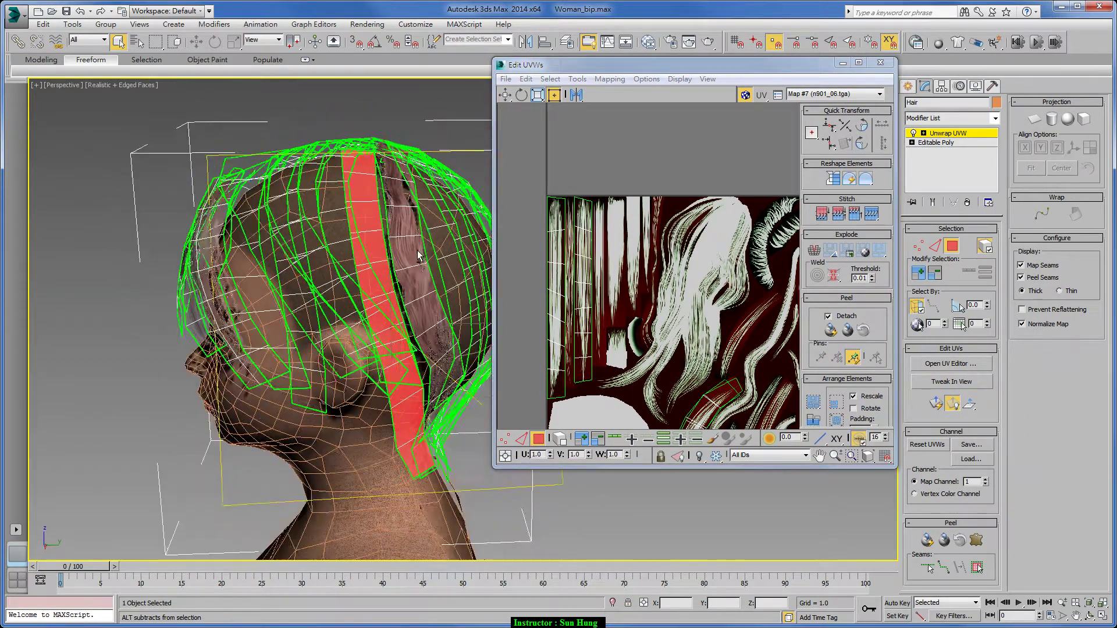
middle_drag(669, 261, 692, 235)
scroll(692, 236, up, 3)
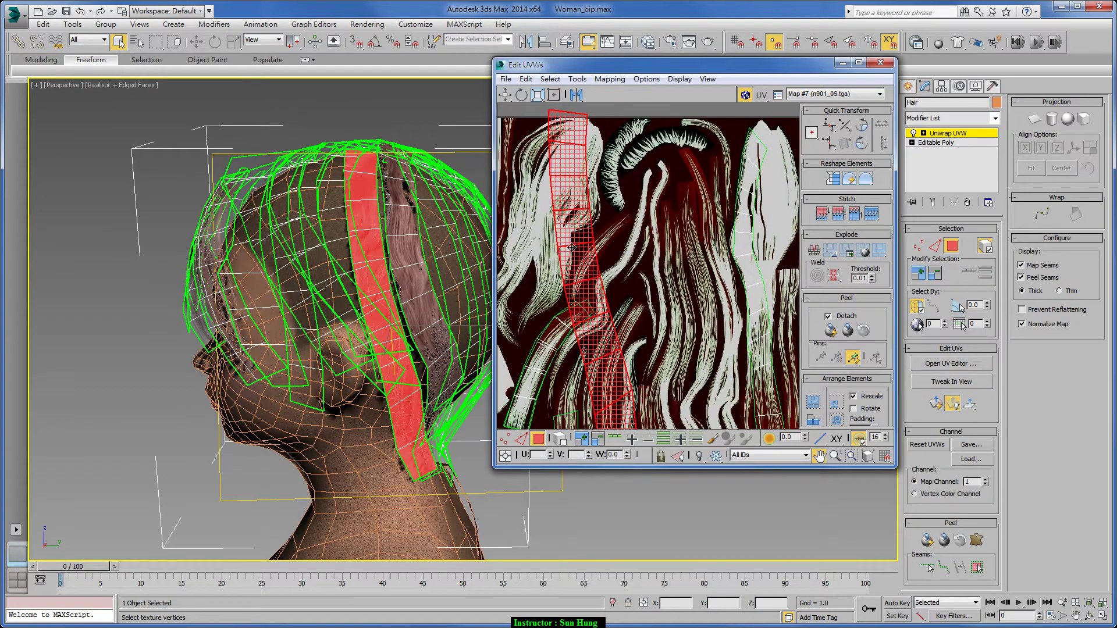
scroll(692, 236, down, 4)
scroll(692, 236, up, 3)
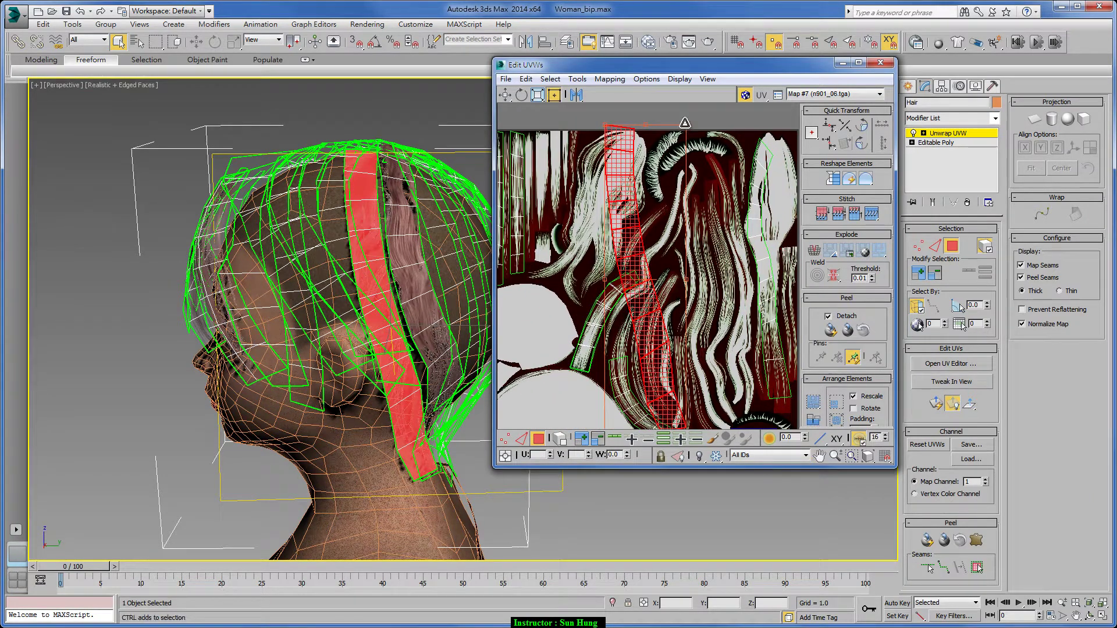
mouse_move(685, 143)
mouse_down()
mouse_move(627, 320)
mouse_move(724, 270)
mouse_move(728, 245)
mouse_up()
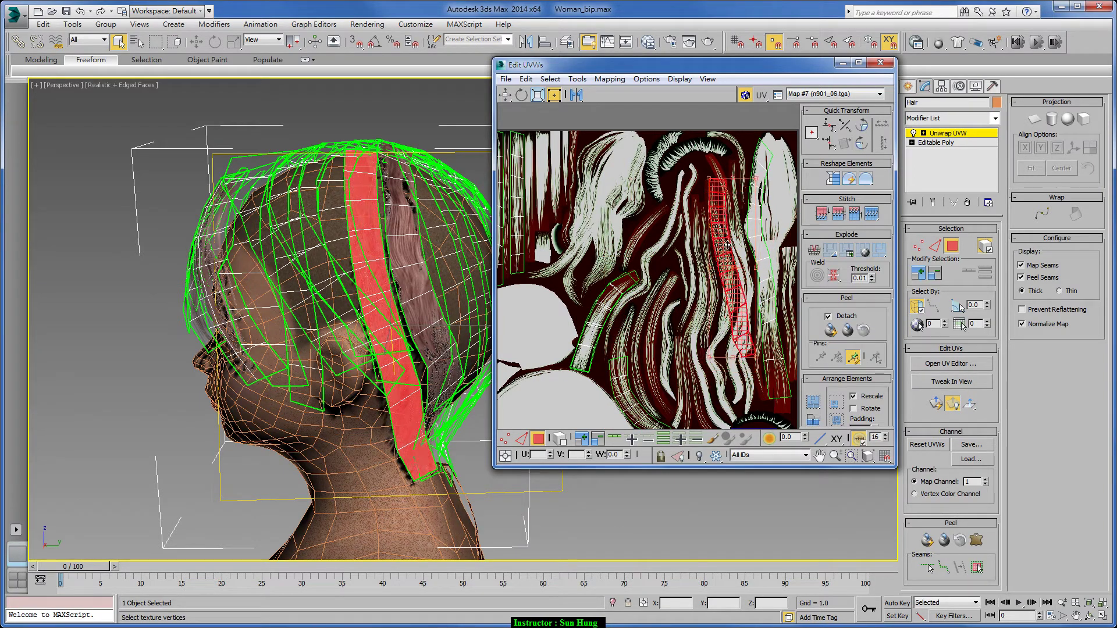
mouse_move(728, 245)
mouse_down()
mouse_move(720, 250)
mouse_move(731, 228)
mouse_up()
click(862, 144)
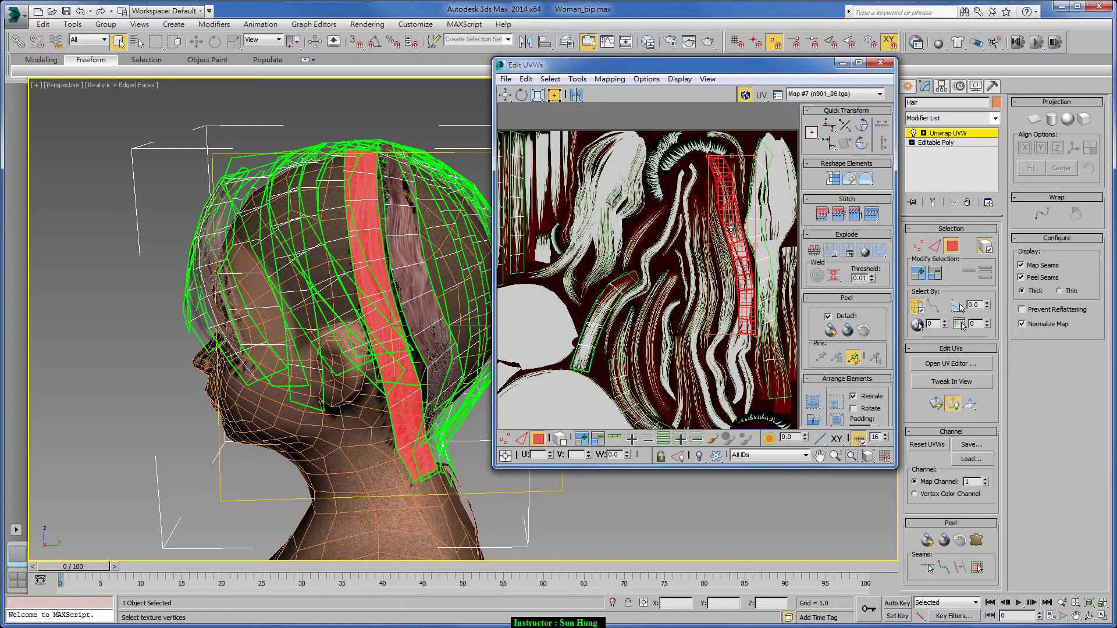
- Widen the bottom of the strip's UVs and reselect the whole hair strip
scroll(698, 186, up, 3)
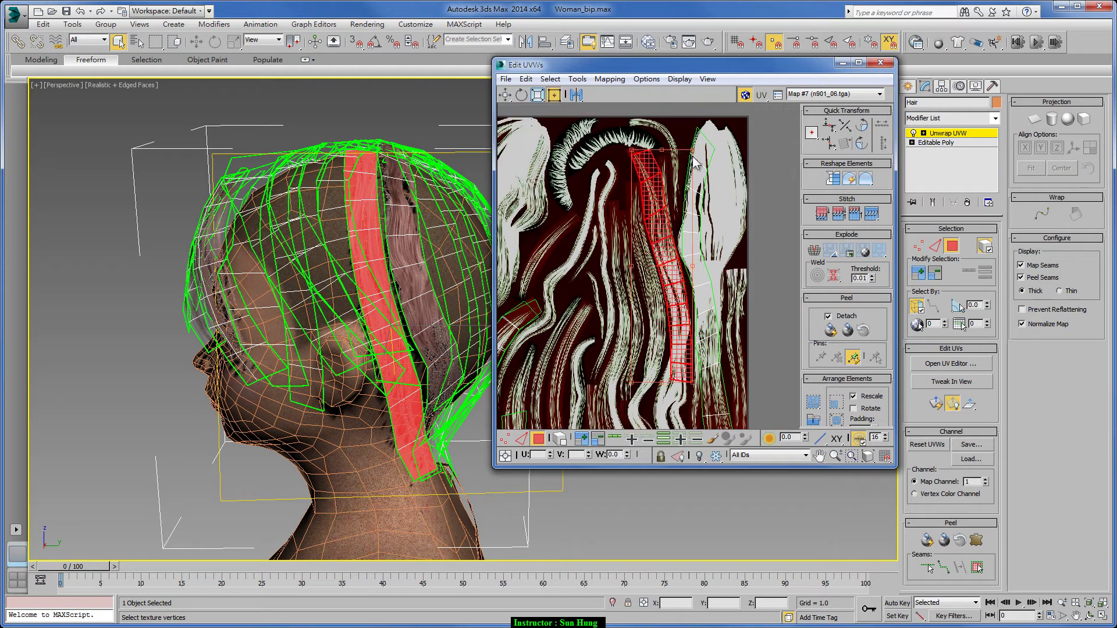
drag(695, 163, 667, 343)
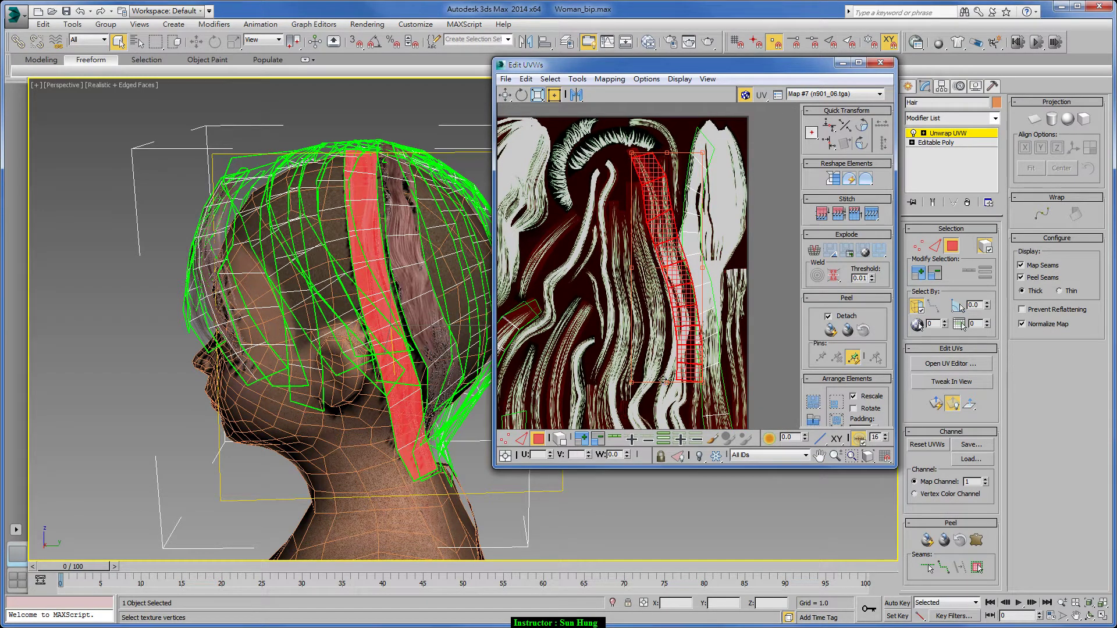
click(700, 325)
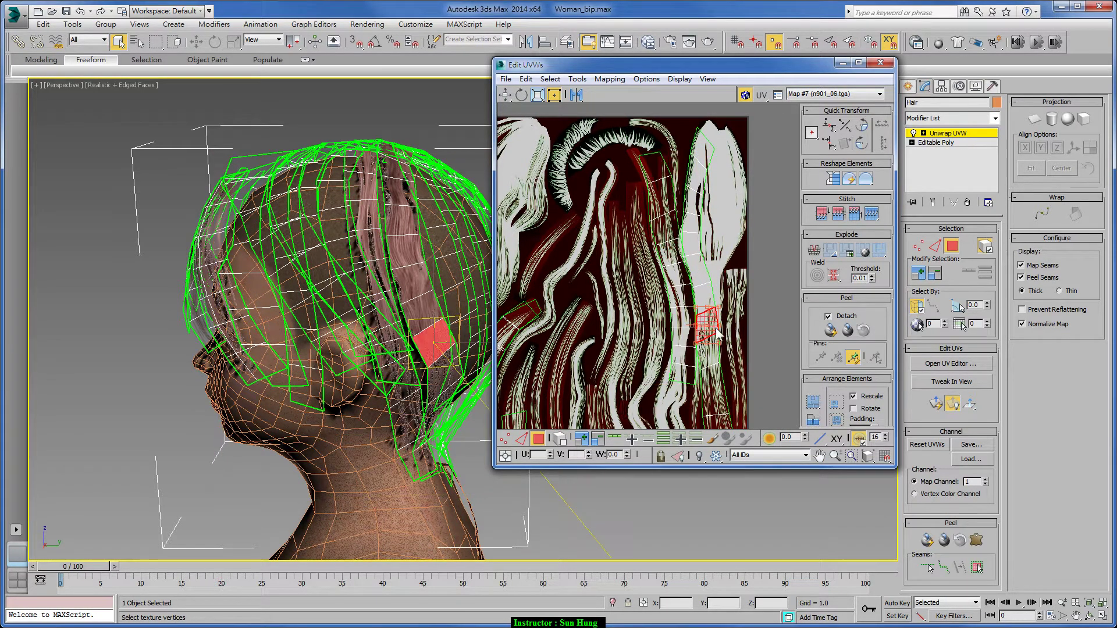
double_click(684, 324)
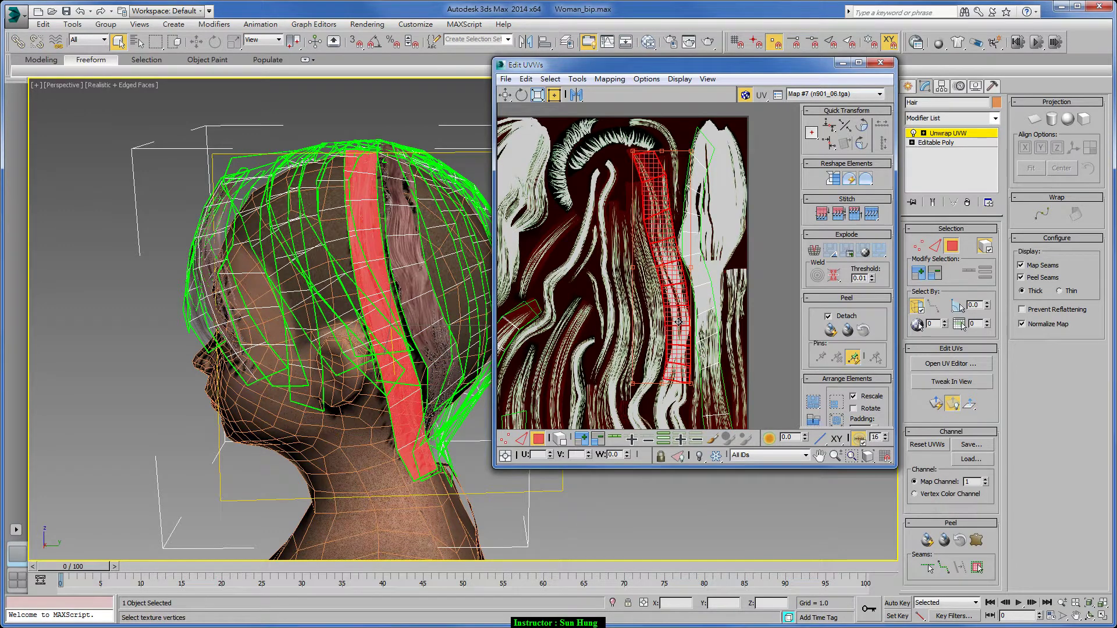
- Nudge individual UV vertices to fix the texture near the ear
click(504, 438)
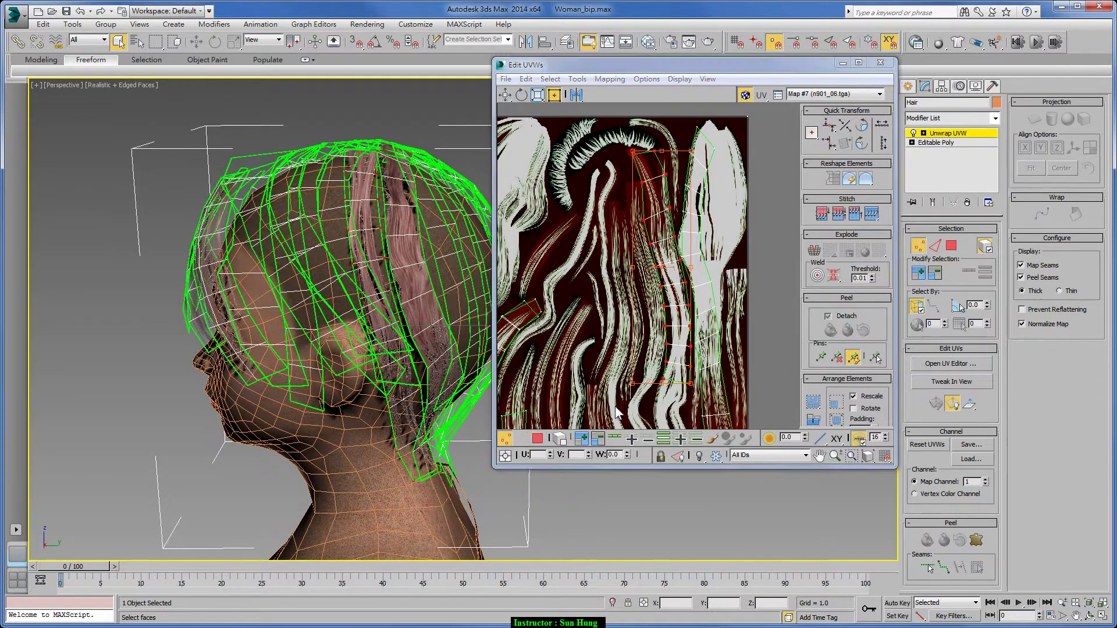
click(664, 379)
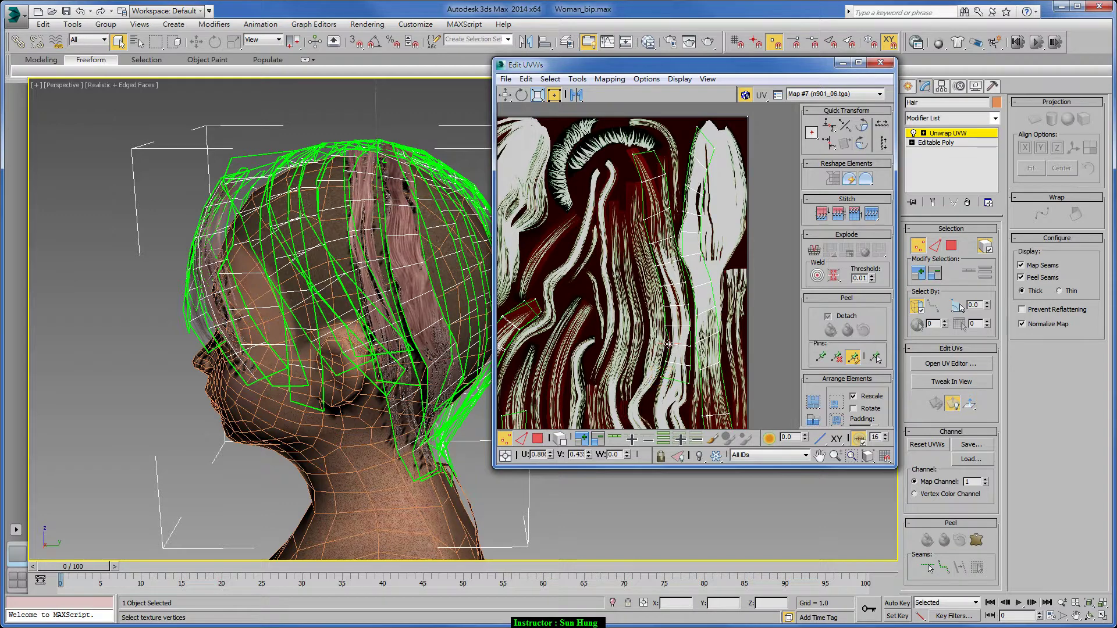
click(666, 308)
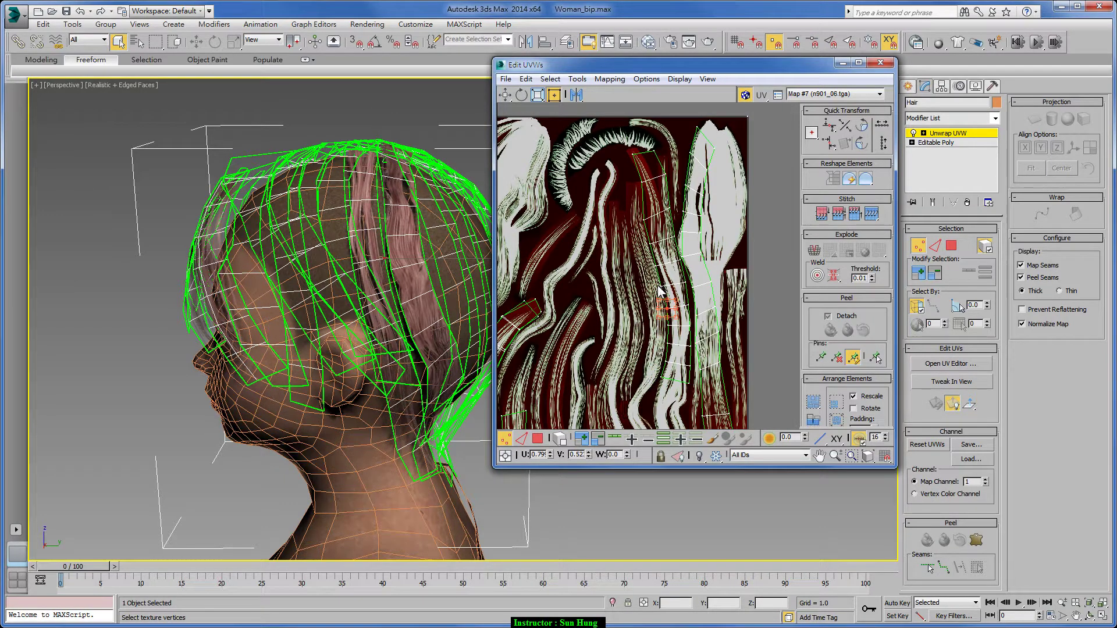
drag(660, 289, 658, 287)
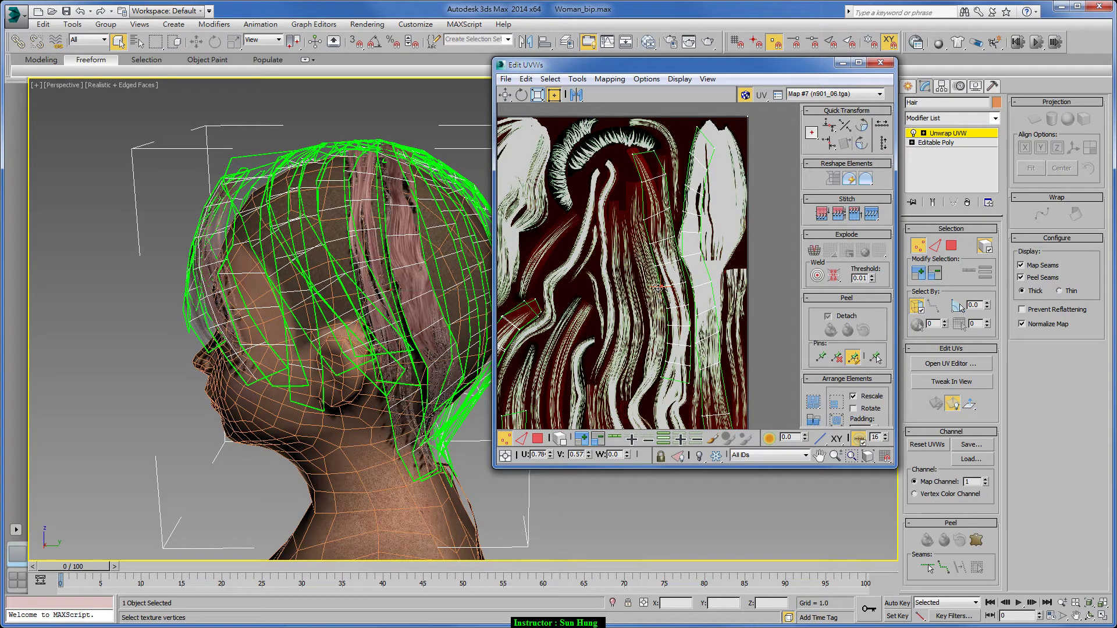
scroll(663, 289, up, 2)
scroll(658, 152, up, 2)
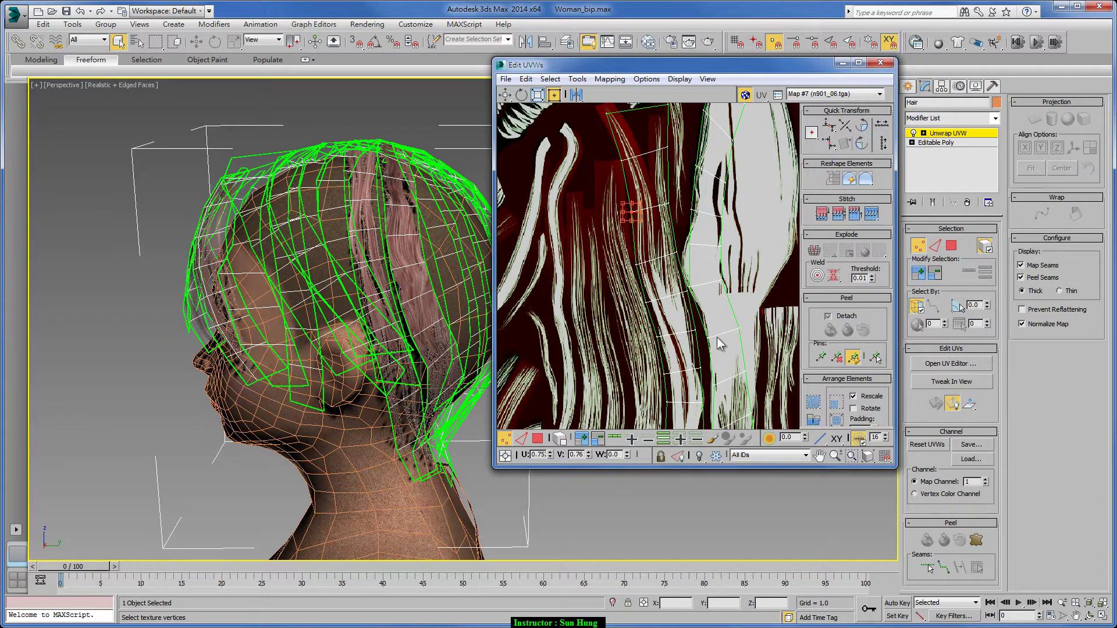
- Close the UV editor, reselect Hair and select faces of the strip across the head's top
click(880, 62)
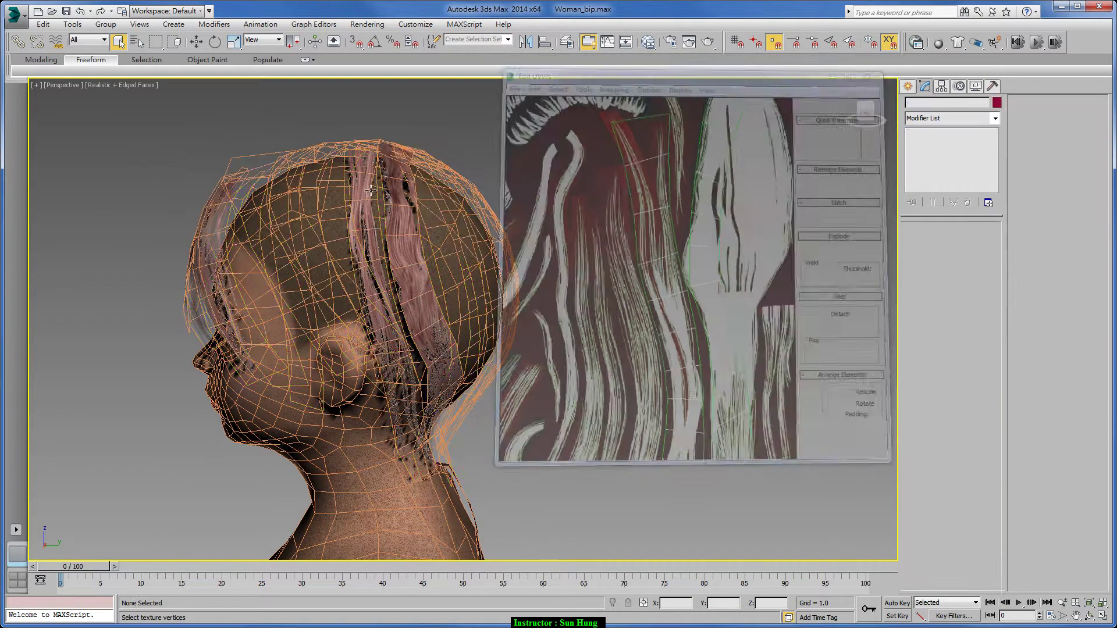
alt+middle_drag(494, 233, 379, 256)
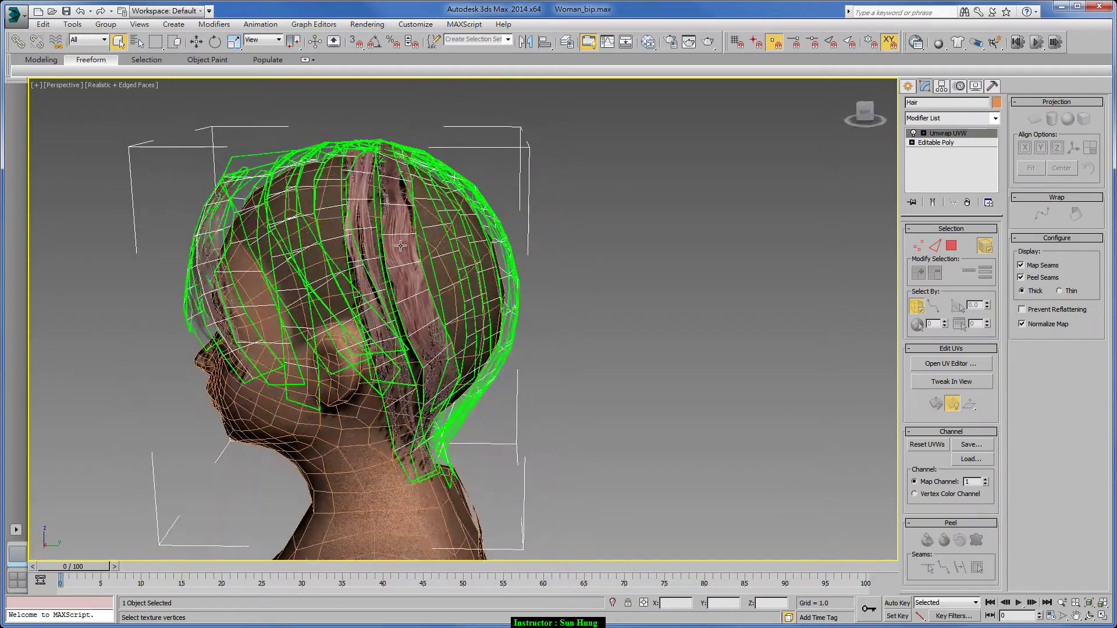
alt+click(363, 242)
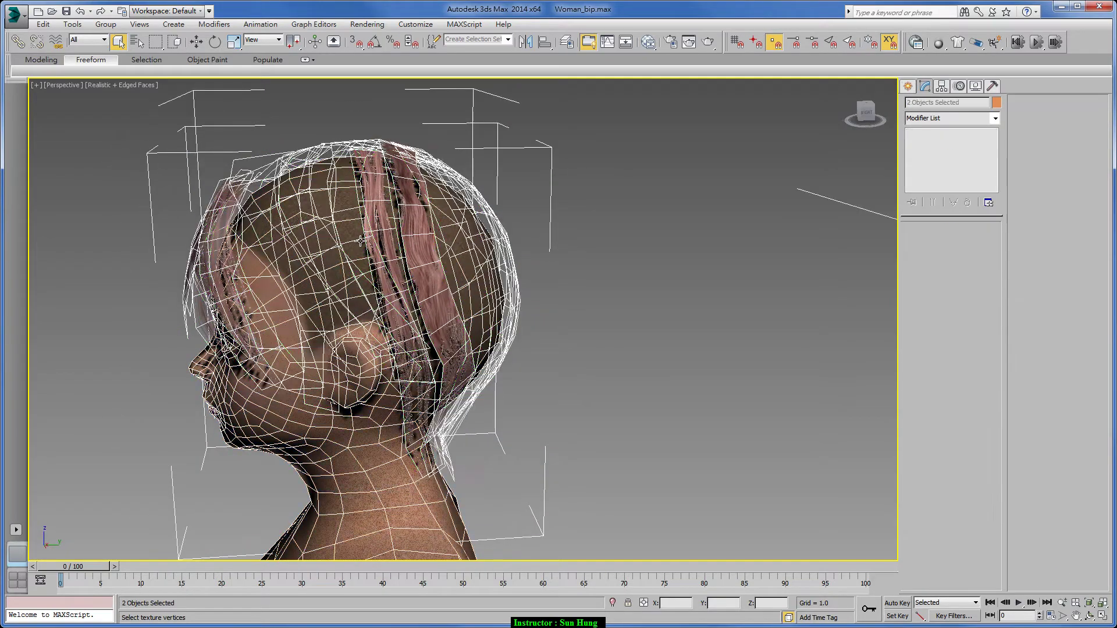
click(384, 214)
right_click(980, 133)
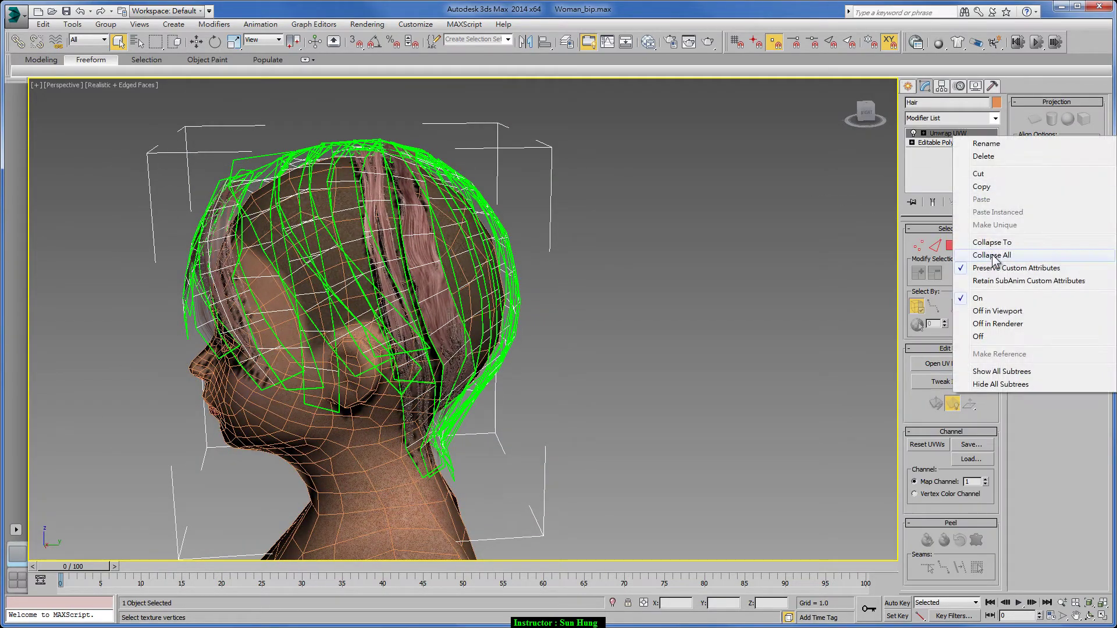
click(944, 271)
click(952, 245)
mouse_move(360, 244)
alt+middle_down()
mouse_move(407, 247)
mouse_move(260, 205)
alt+middle_up()
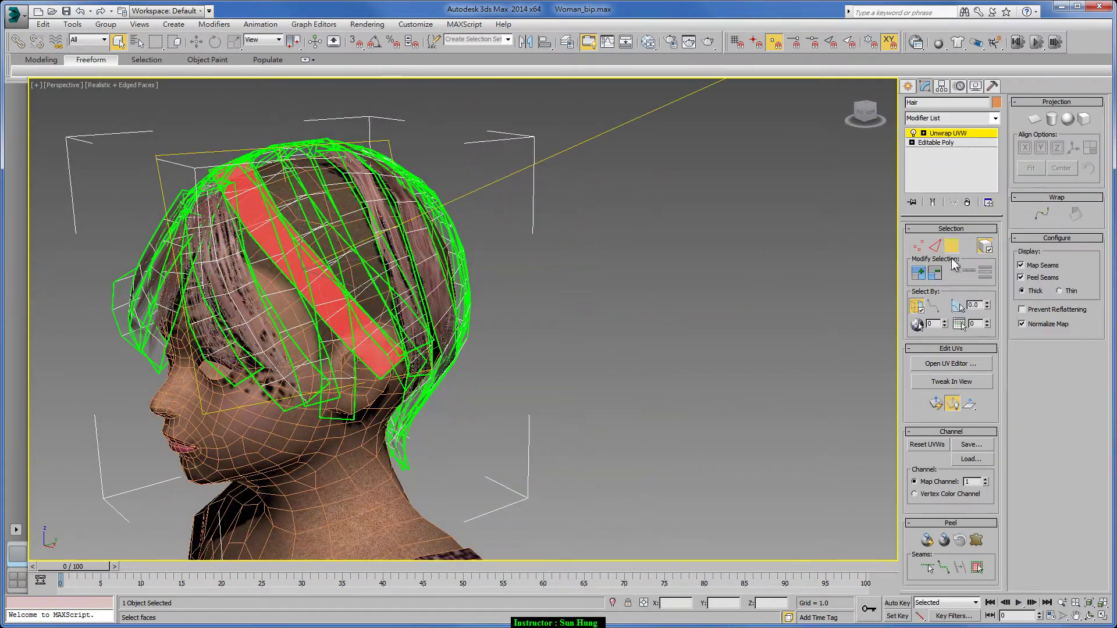
- Reopen the UV editor and move the new strip's UVs along a hair strand
click(951, 363)
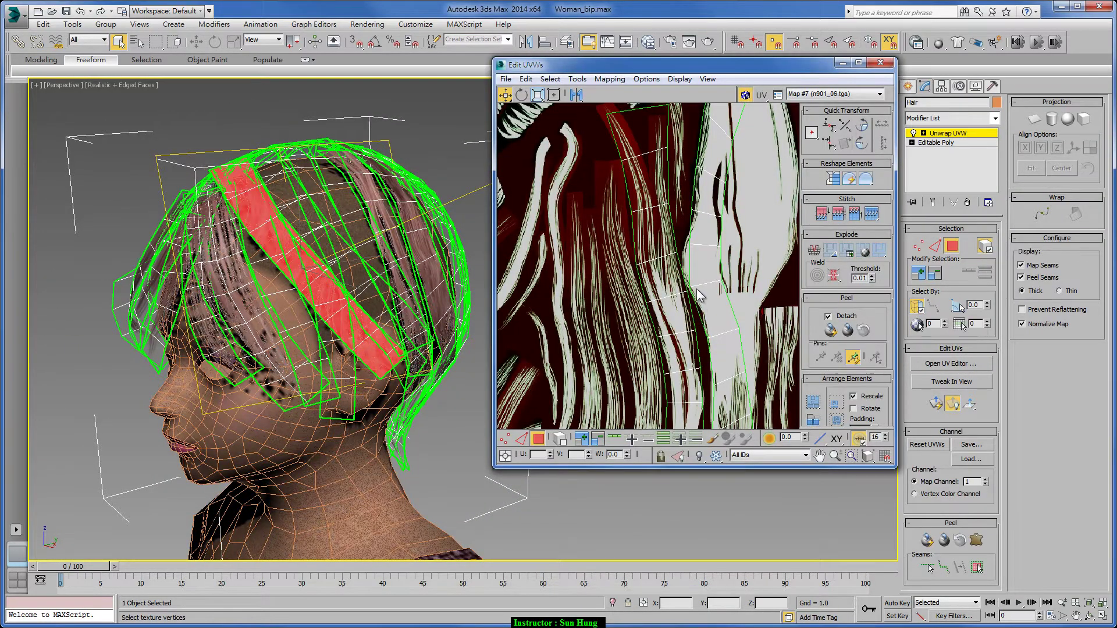
scroll(696, 297, down, 3)
scroll(695, 233, down, 2)
key(q)
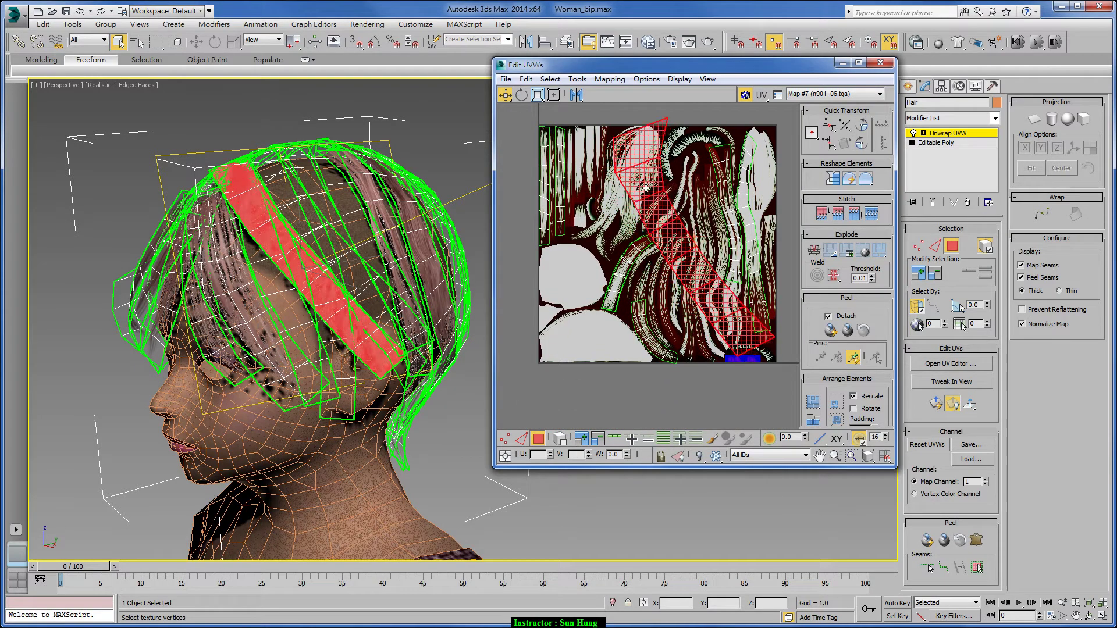
mouse_move(695, 233)
mouse_down()
mouse_move(635, 193)
mouse_move(750, 403)
mouse_move(597, 364)
mouse_up()
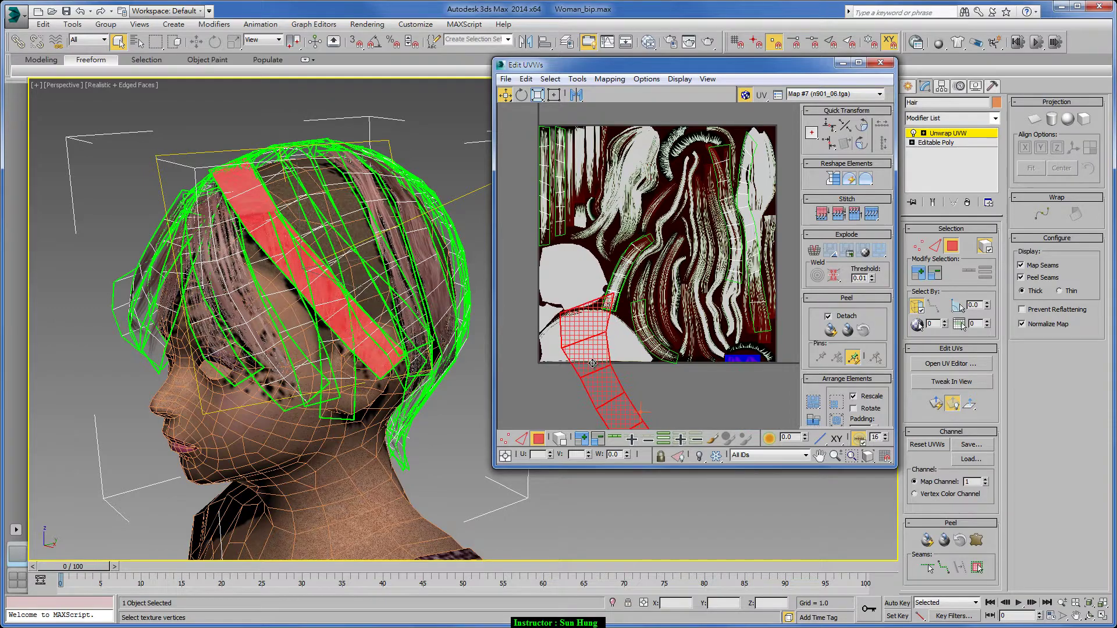
scroll(287, 262, up, 3)
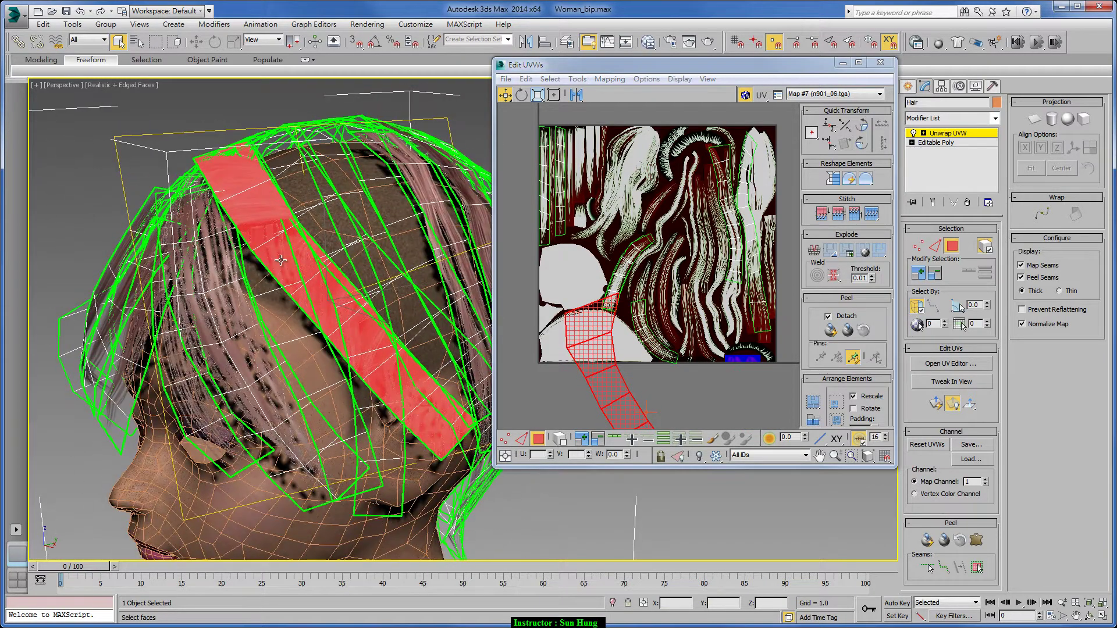
scroll(288, 262, up, 2)
mouse_move(602, 342)
mouse_down()
mouse_move(584, 348)
mouse_move(650, 161)
mouse_up()
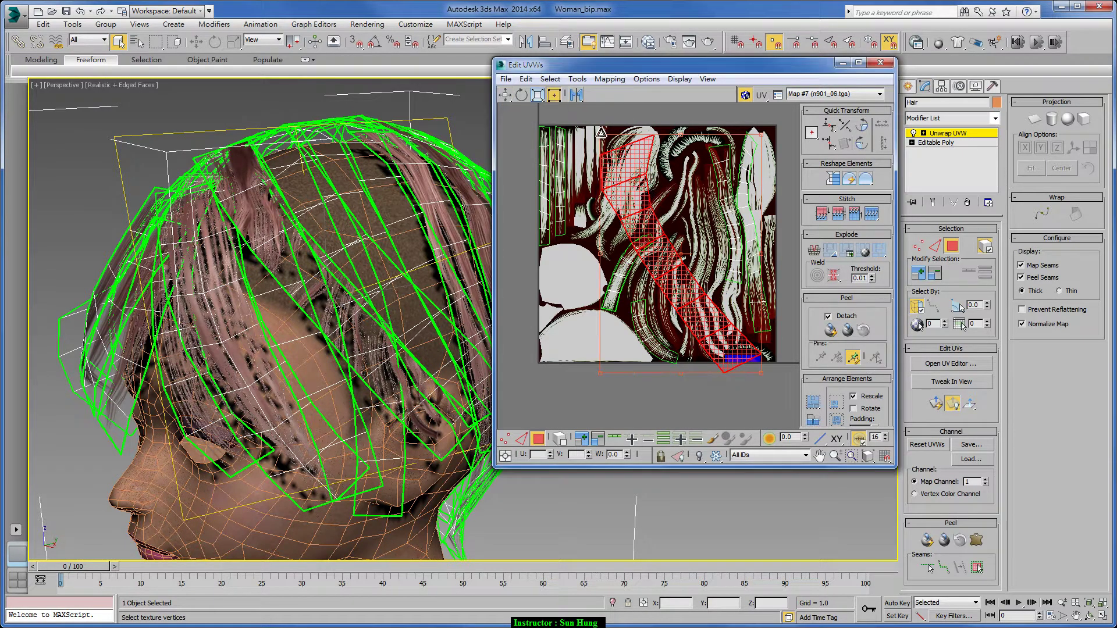
drag(601, 133, 701, 275)
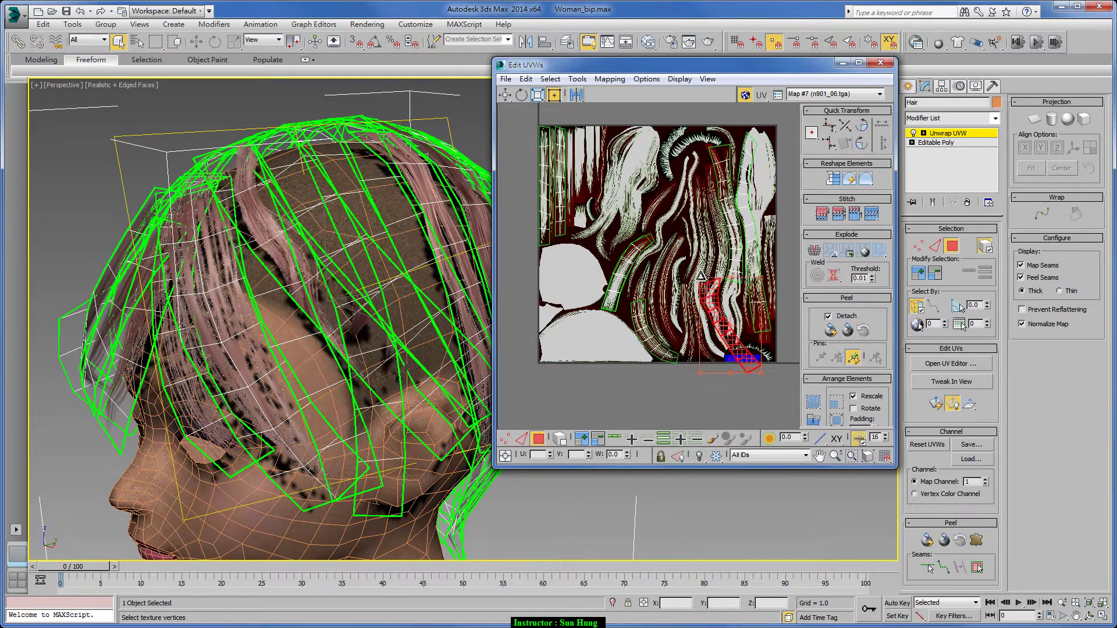
- Rotate, mirror horizontally and scale down the strip's UVs to fit the curved strand
click(864, 126)
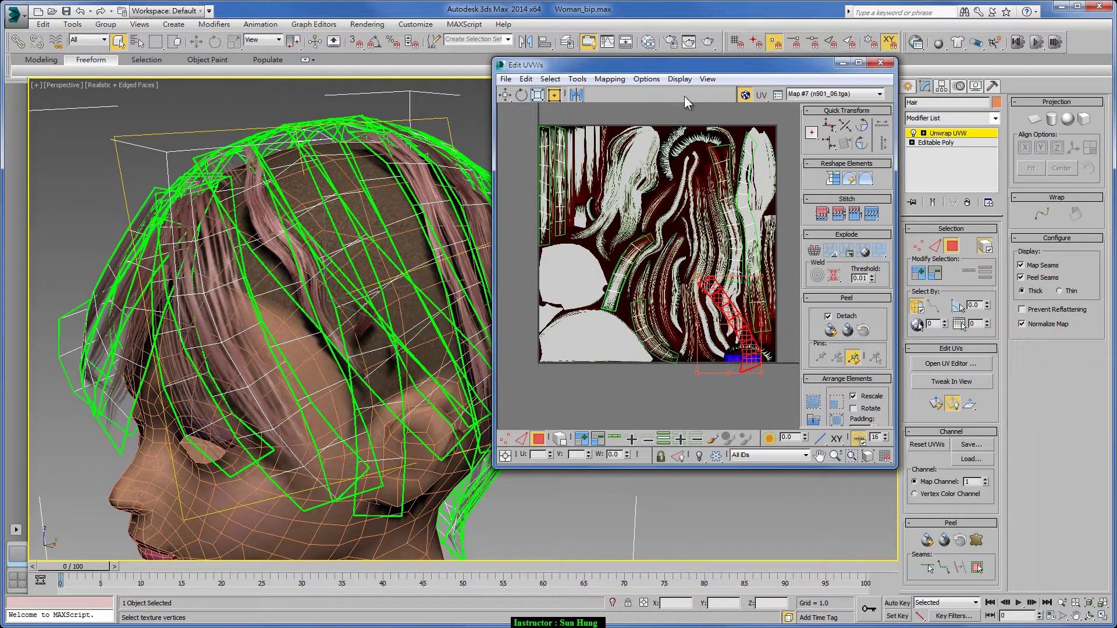
click(576, 94)
scroll(719, 325, up, 2)
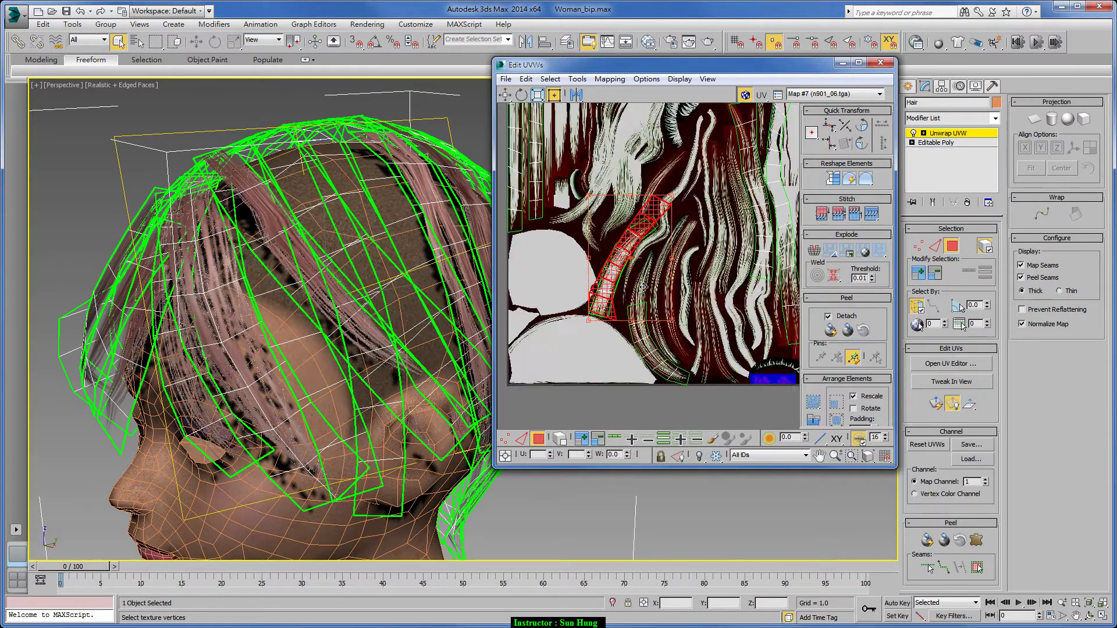
scroll(723, 279, up, 2)
scroll(729, 239, up, 2)
scroll(728, 239, down, 3)
drag(734, 188, 707, 218)
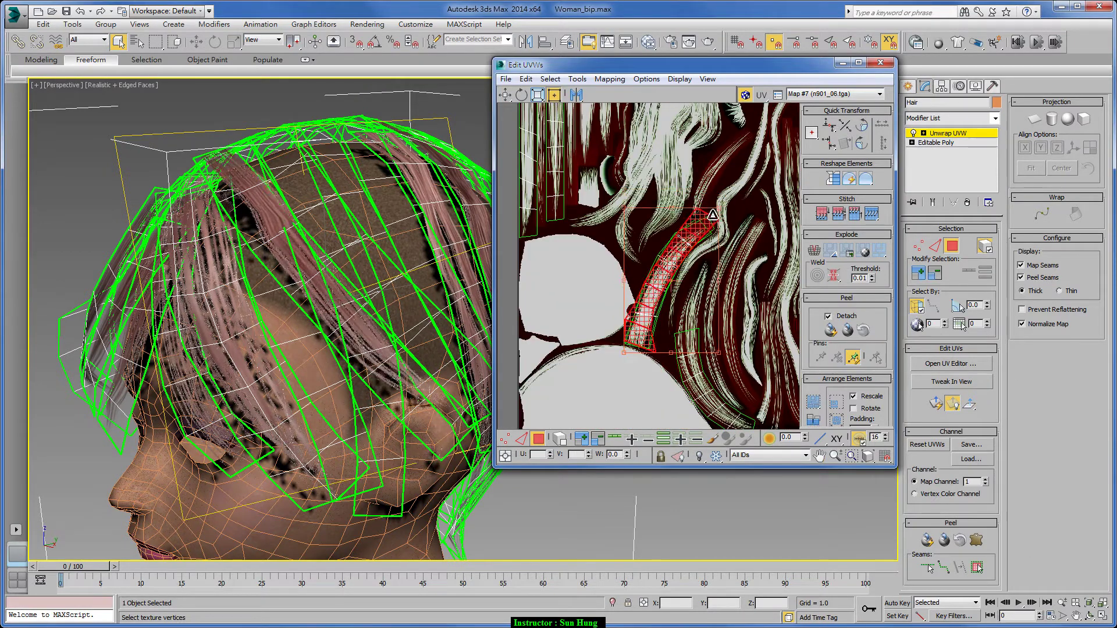
- Drag individual UV vertices onto the strand texture, then close the Edit UVWs window
click(506, 437)
scroll(631, 284, up, 3)
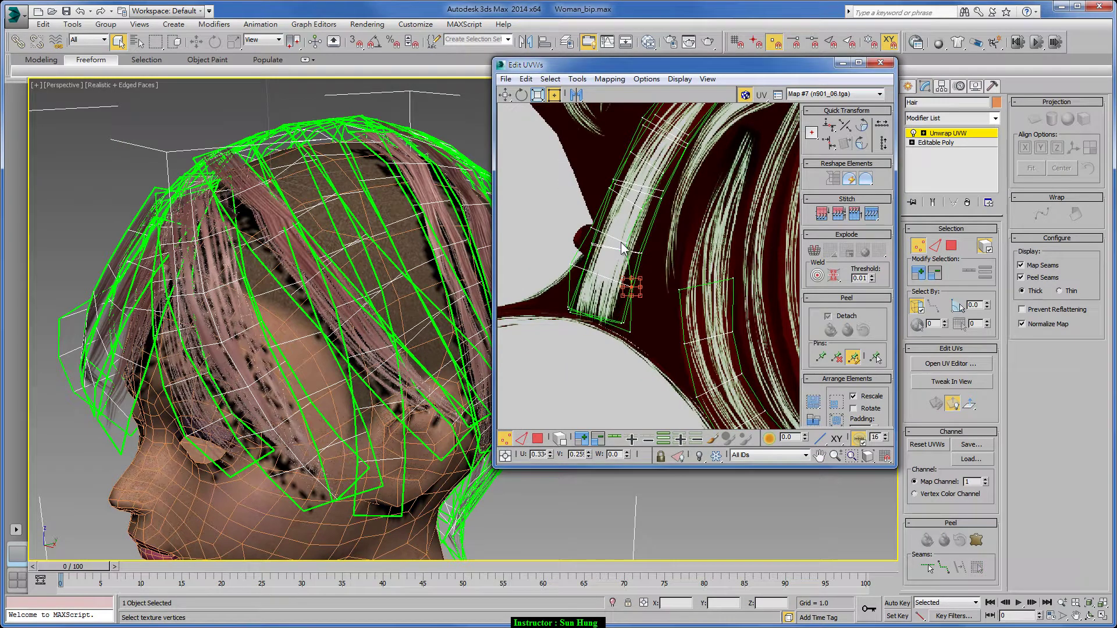
drag(631, 286, 661, 212)
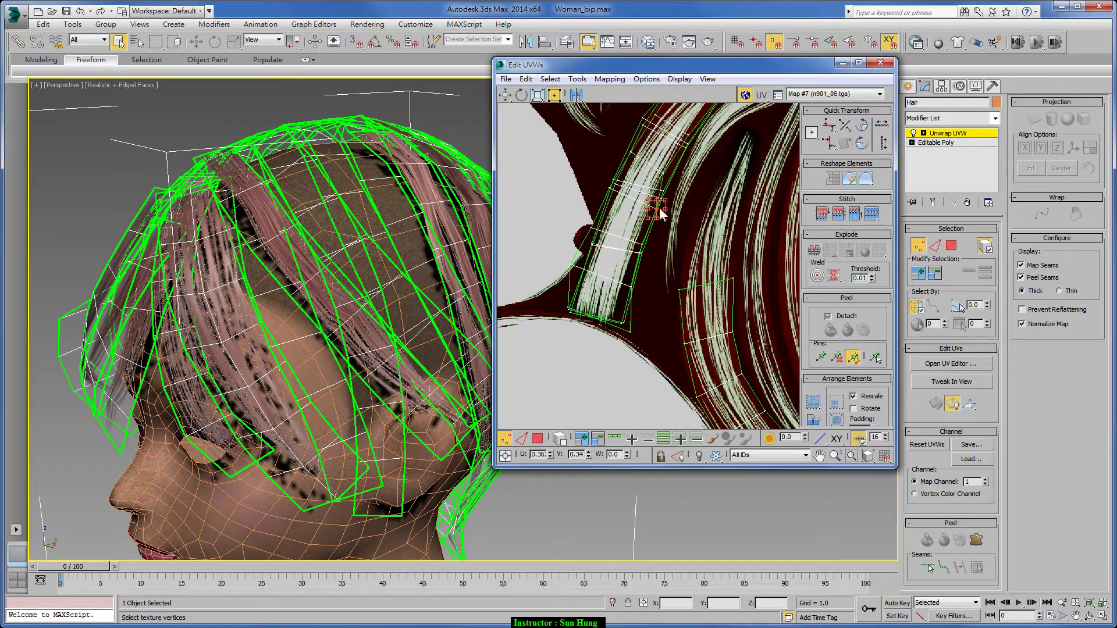
drag(662, 173, 670, 176)
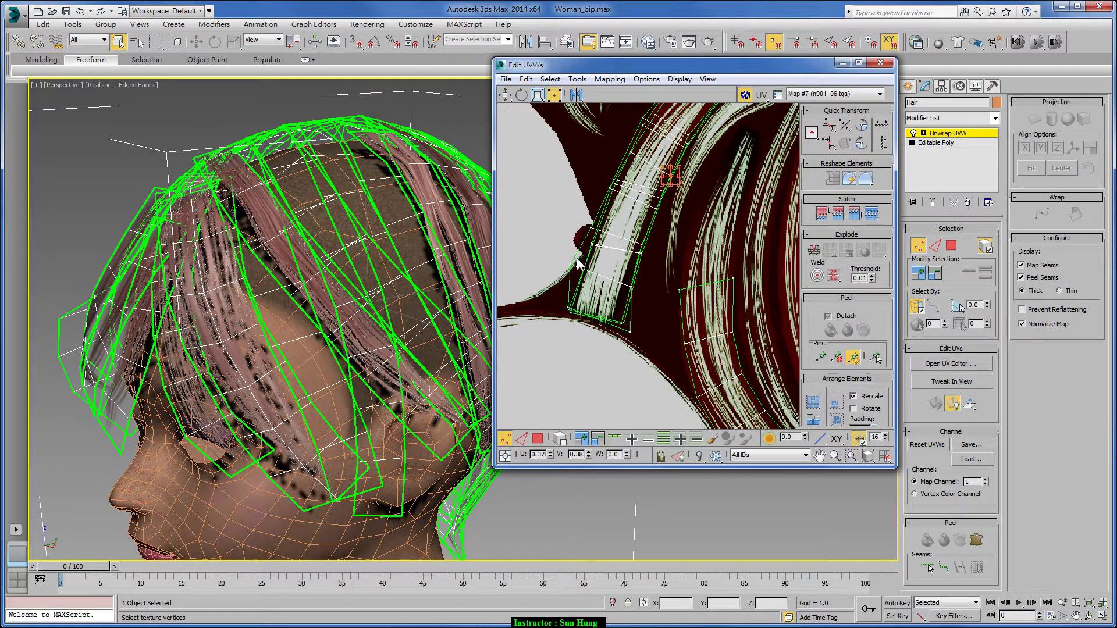
drag(574, 263, 576, 266)
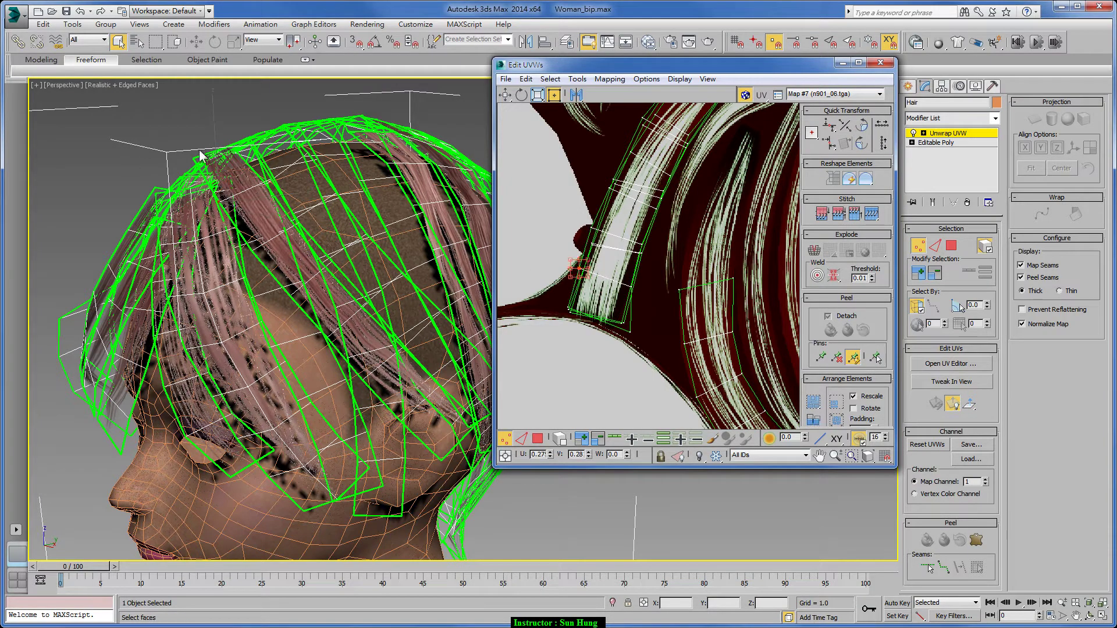
middle_drag(642, 329, 575, 417)
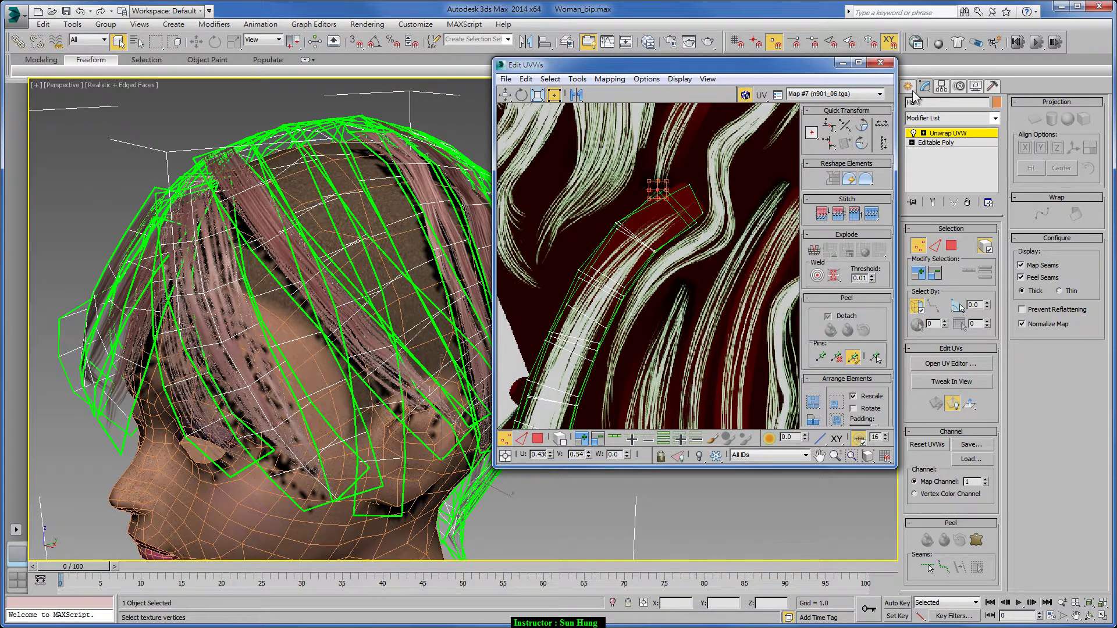
click(880, 63)
alt+middle_drag(732, 244, 699, 280)
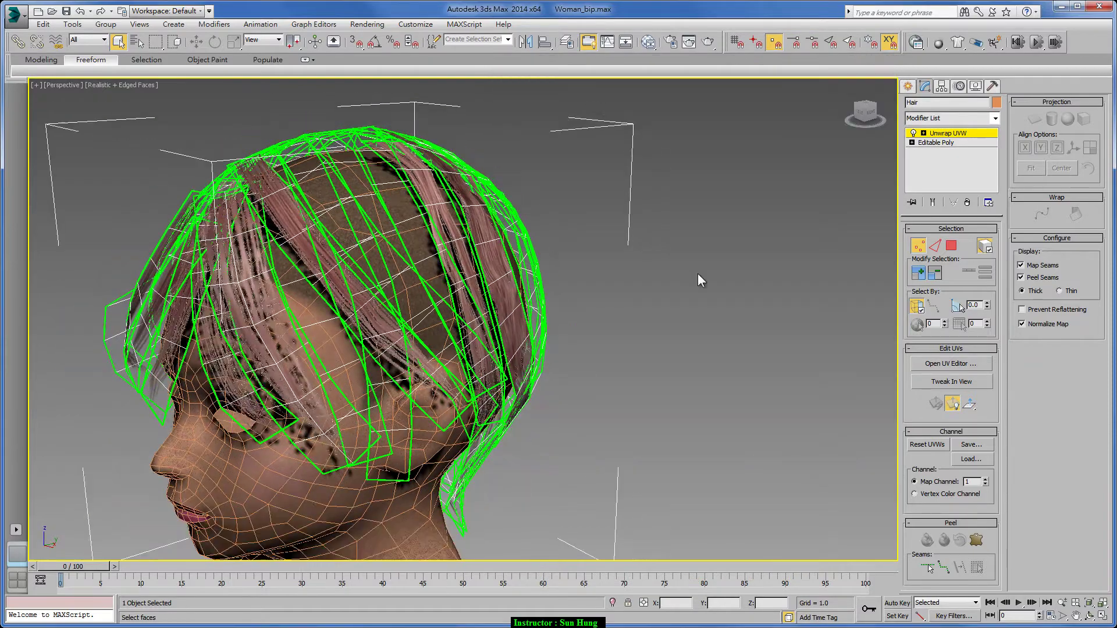
- Exit Unwrap UVW sub-object editing and turn off Edged Faces with F4
click(937, 135)
click(625, 326)
mouse_move(625, 326)
alt+middle_down()
mouse_move(591, 325)
mouse_move(651, 284)
alt+middle_up()
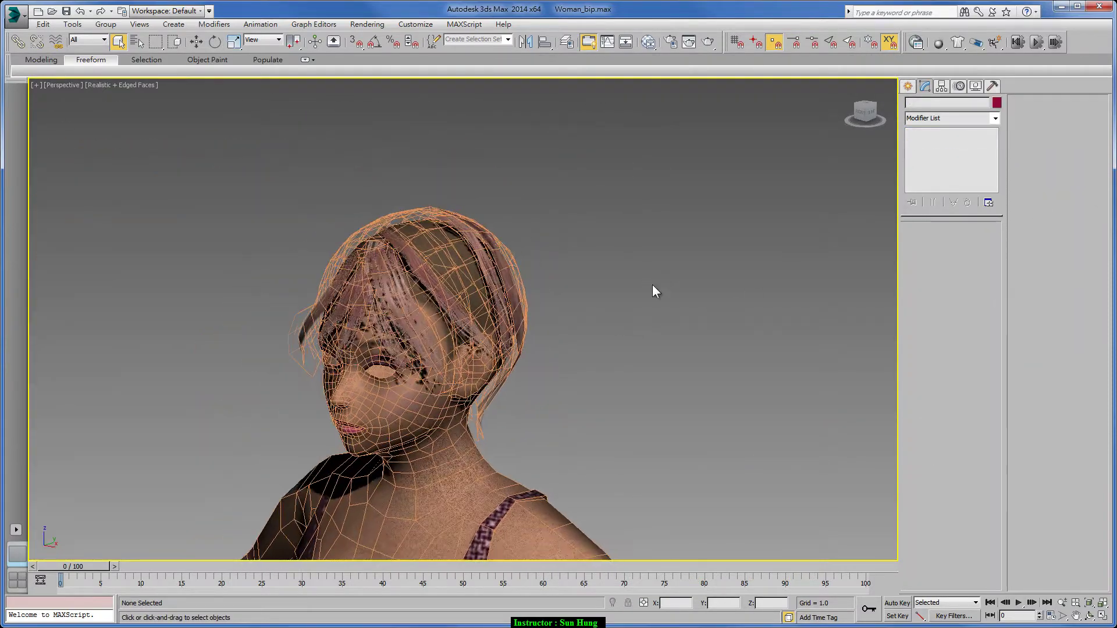
key(F4)
alt+middle_drag(616, 348, 595, 354)
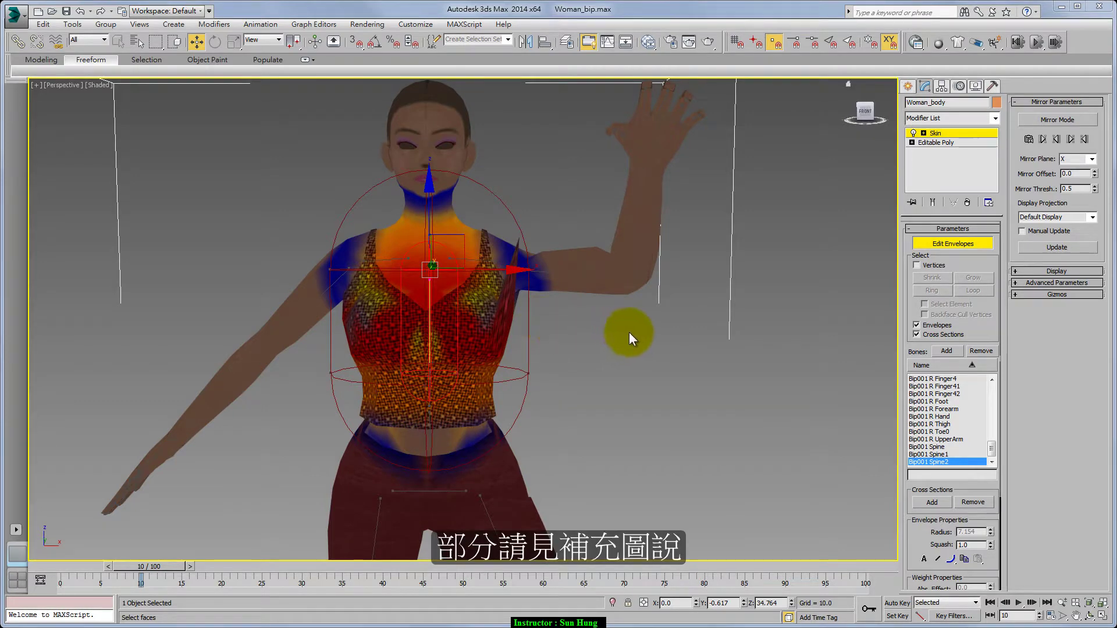
- Enable Edit Envelopes on Woman_body's Skin and toggle Color All Weights in the Display rollout
click(925, 243)
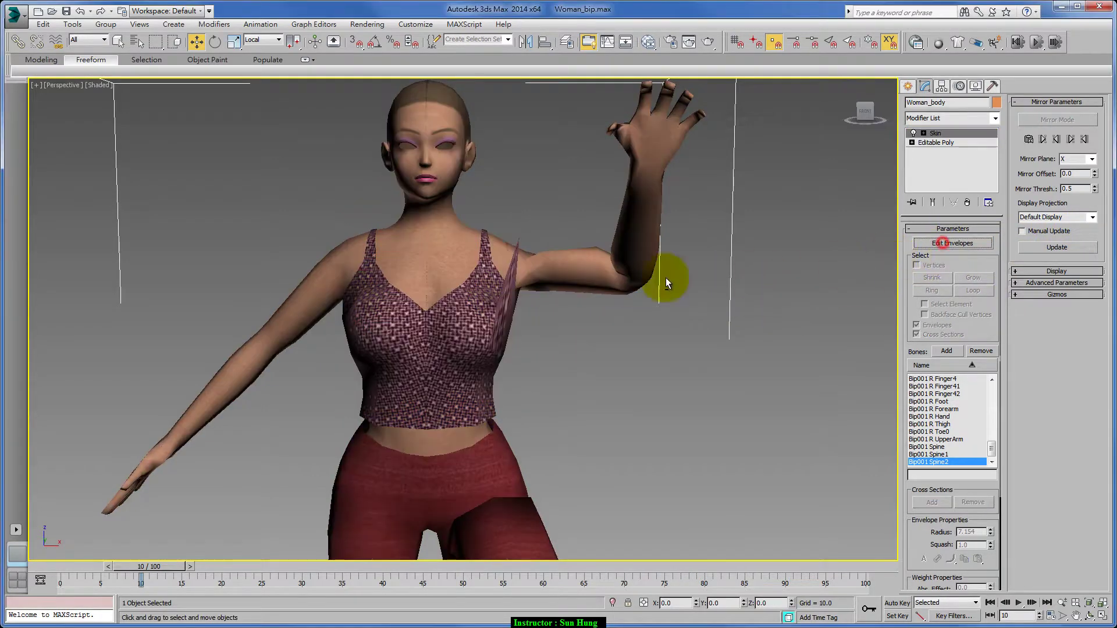
click(958, 243)
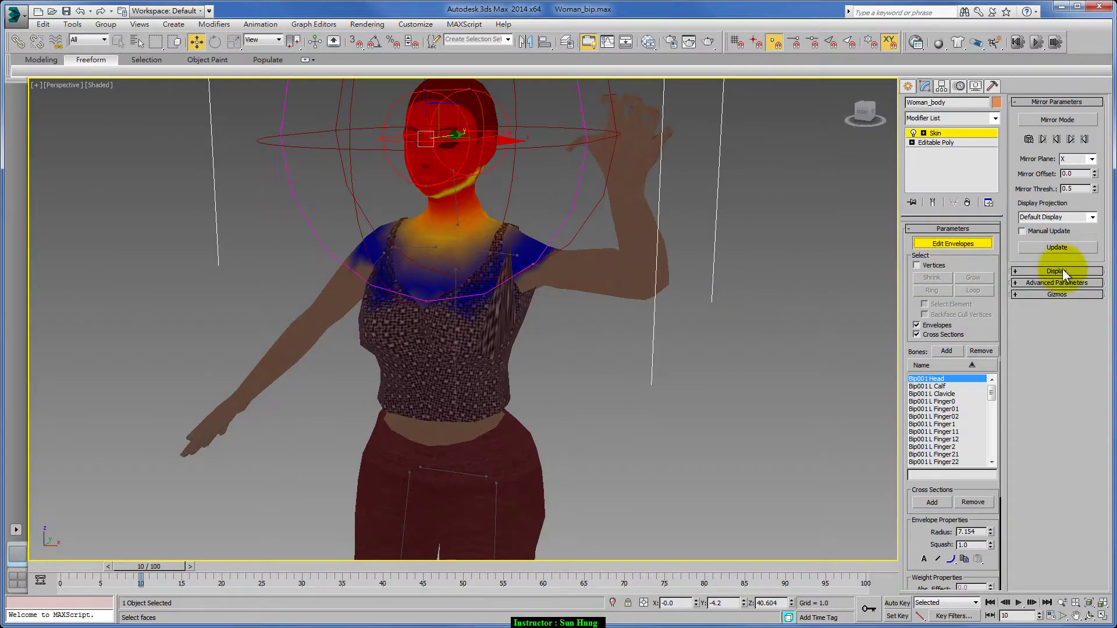
click(1057, 271)
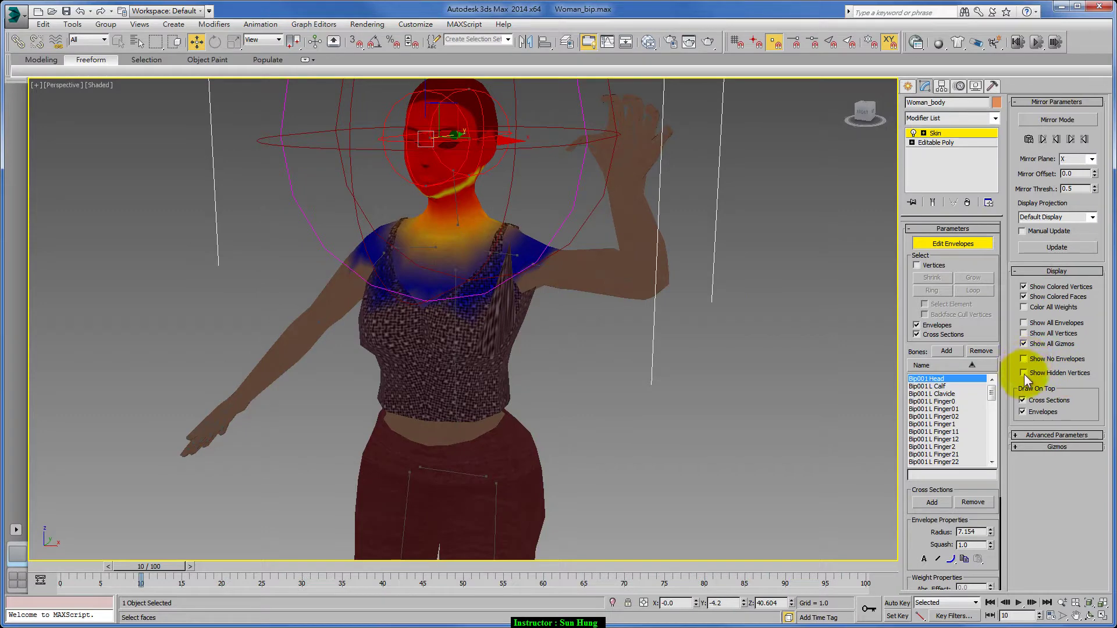
click(1024, 308)
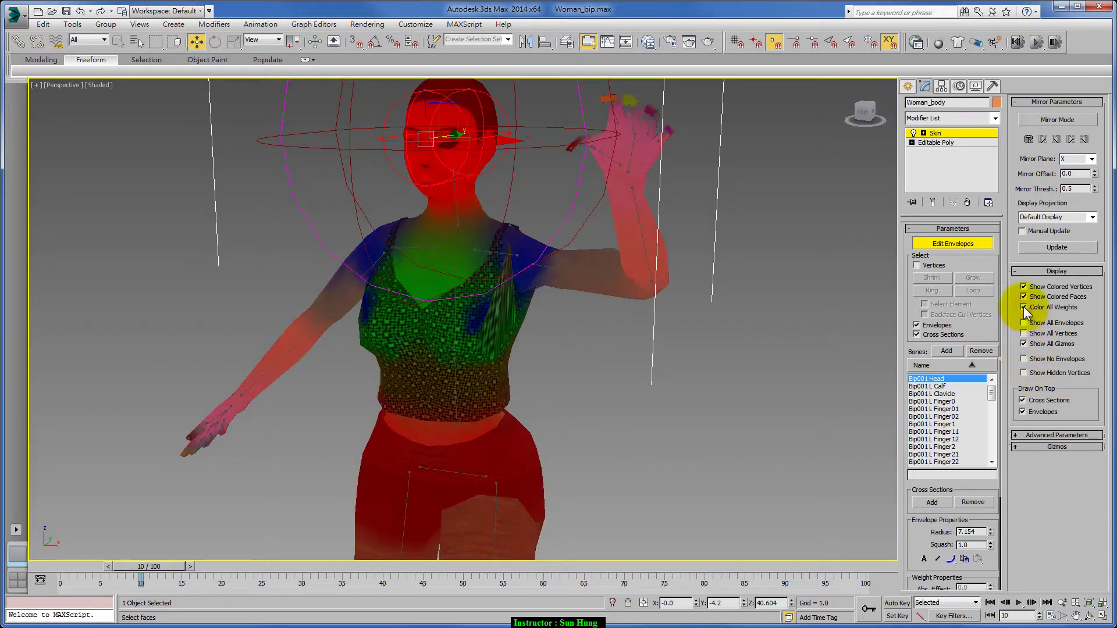
click(1024, 307)
alt+middle_drag(703, 324, 623, 342)
right_click(100, 85)
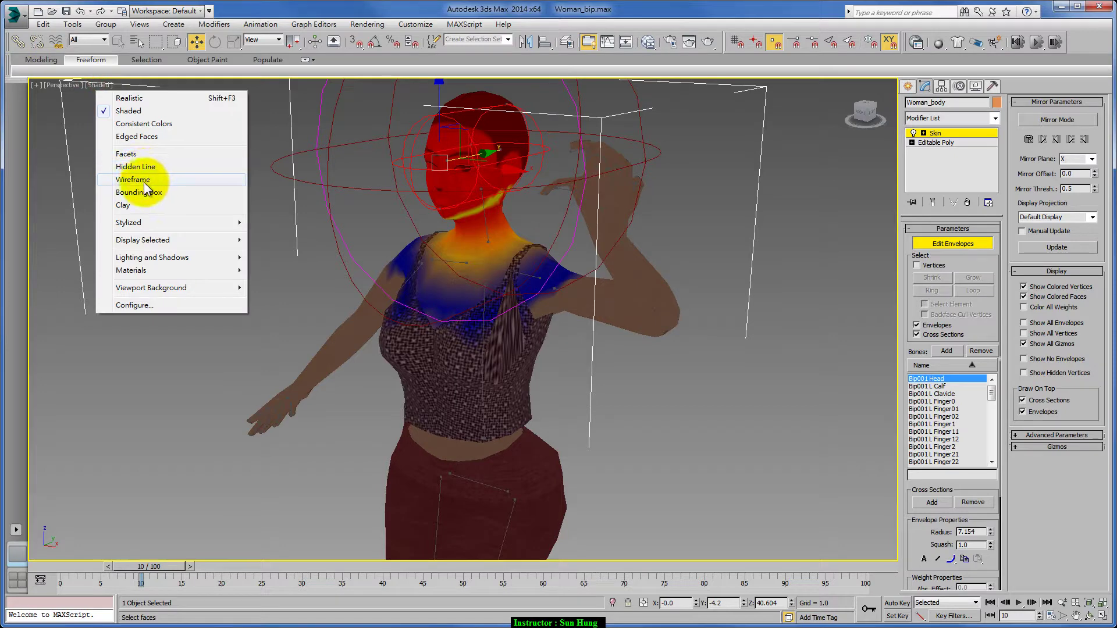
click(367, 24)
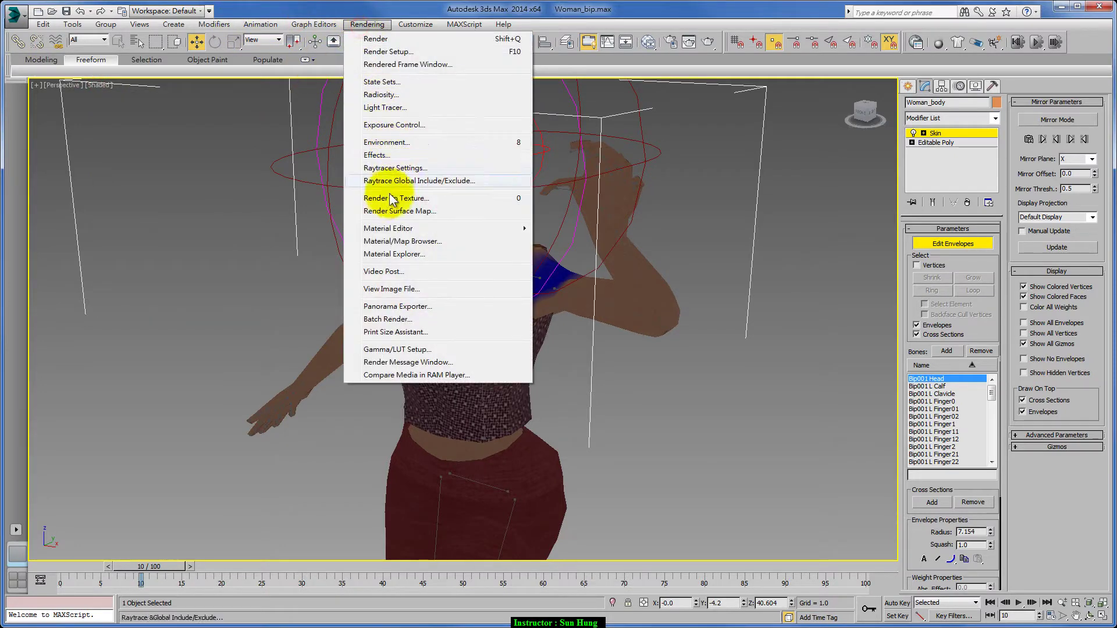
click(395, 127)
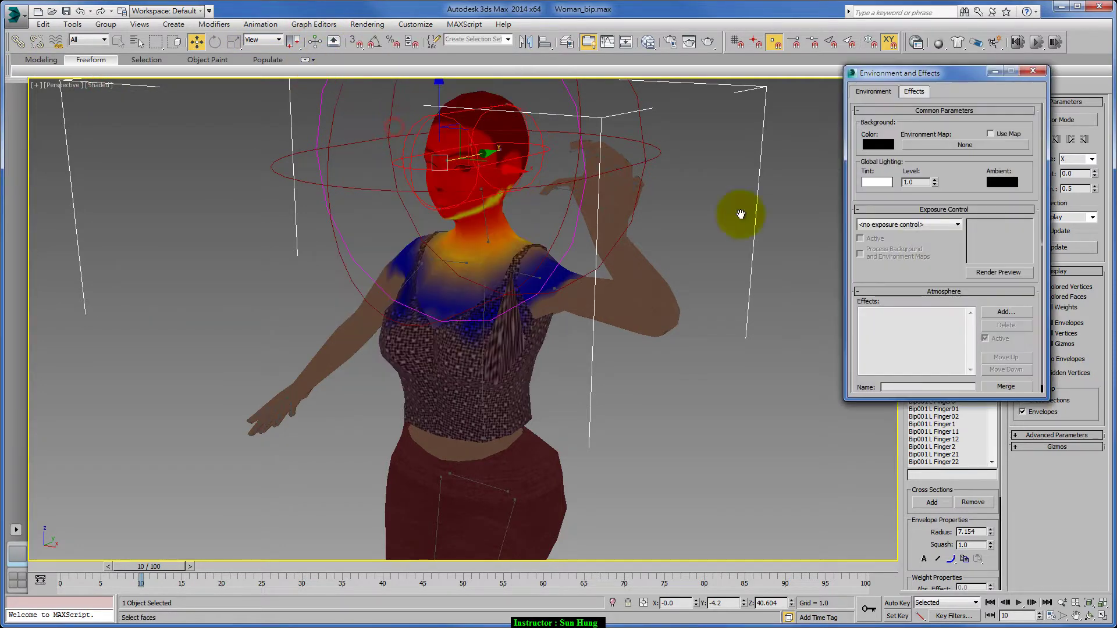
click(1001, 182)
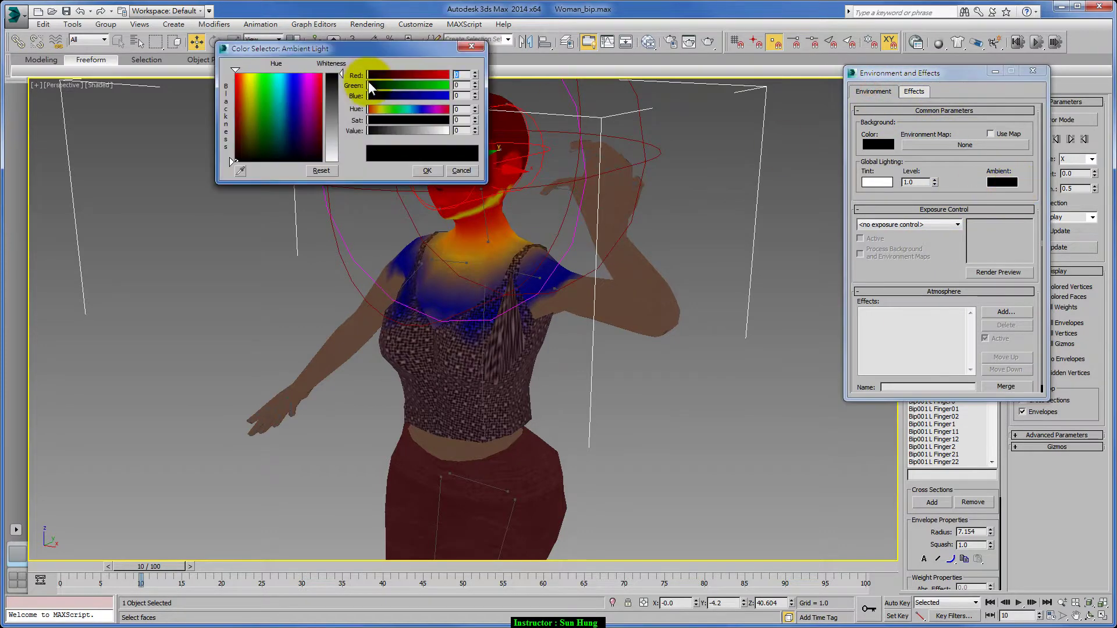
click(430, 168)
click(1033, 71)
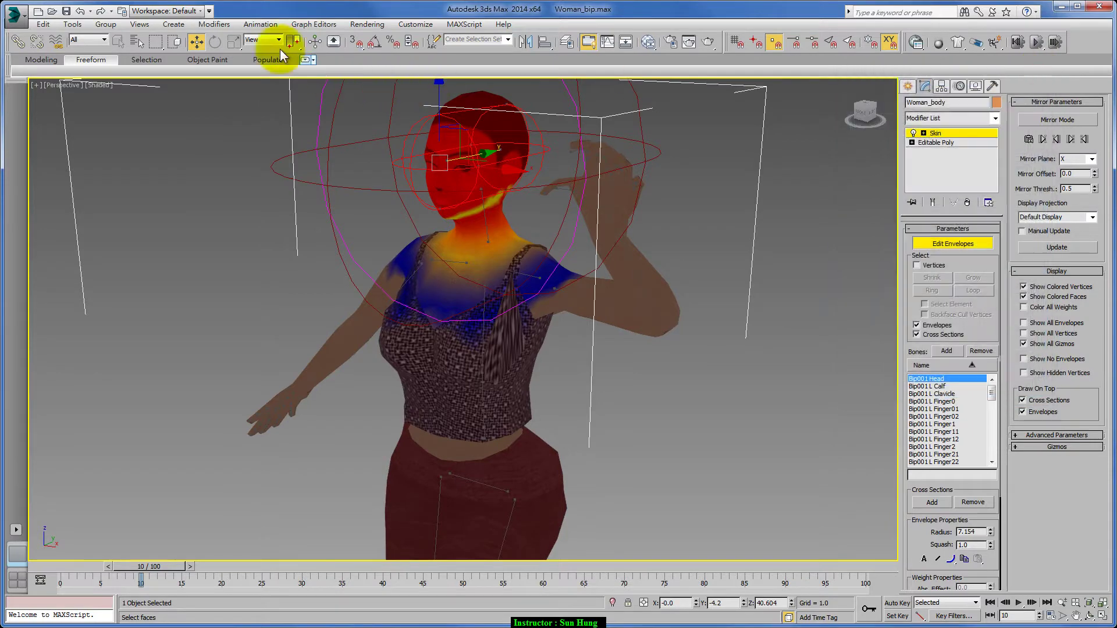
- Shrink the Bip001 Head envelope's radius to 4.919 from its neck-side end point
alt+middle_drag(372, 221, 528, 249)
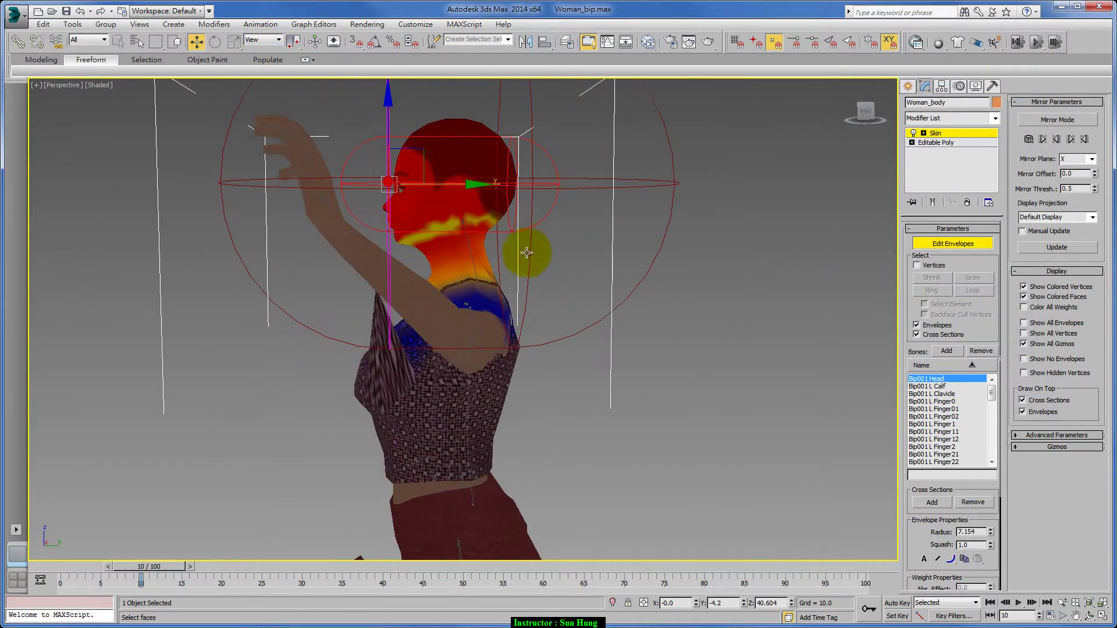
scroll(498, 304, up, 3)
scroll(423, 296, up, 3)
alt+middle_drag(424, 297, 340, 265)
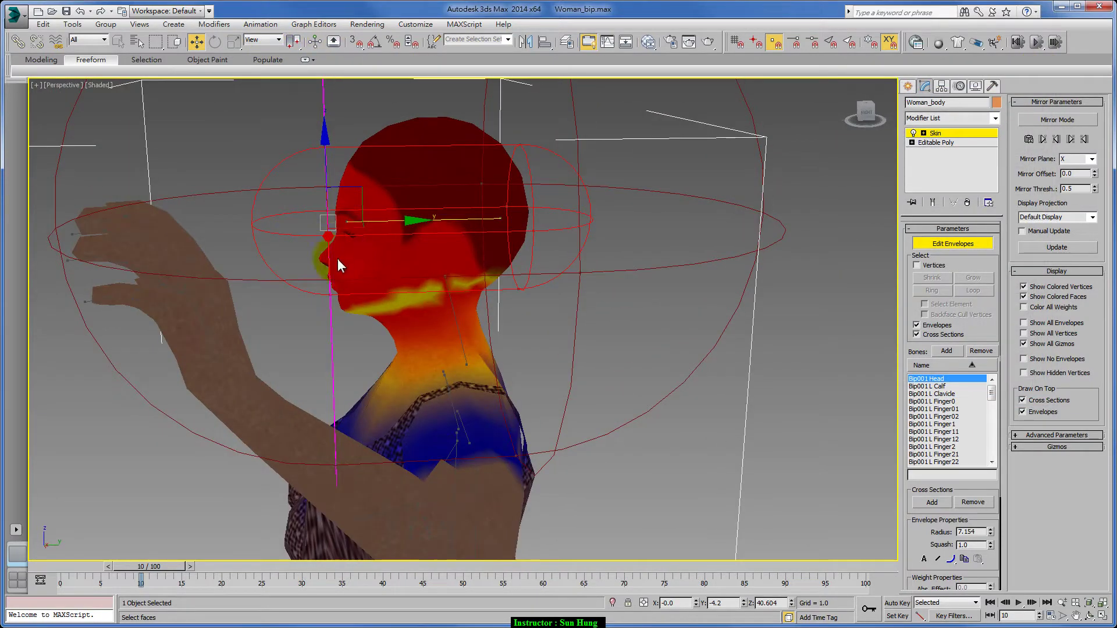
click(535, 457)
drag(535, 456, 547, 348)
click(331, 460)
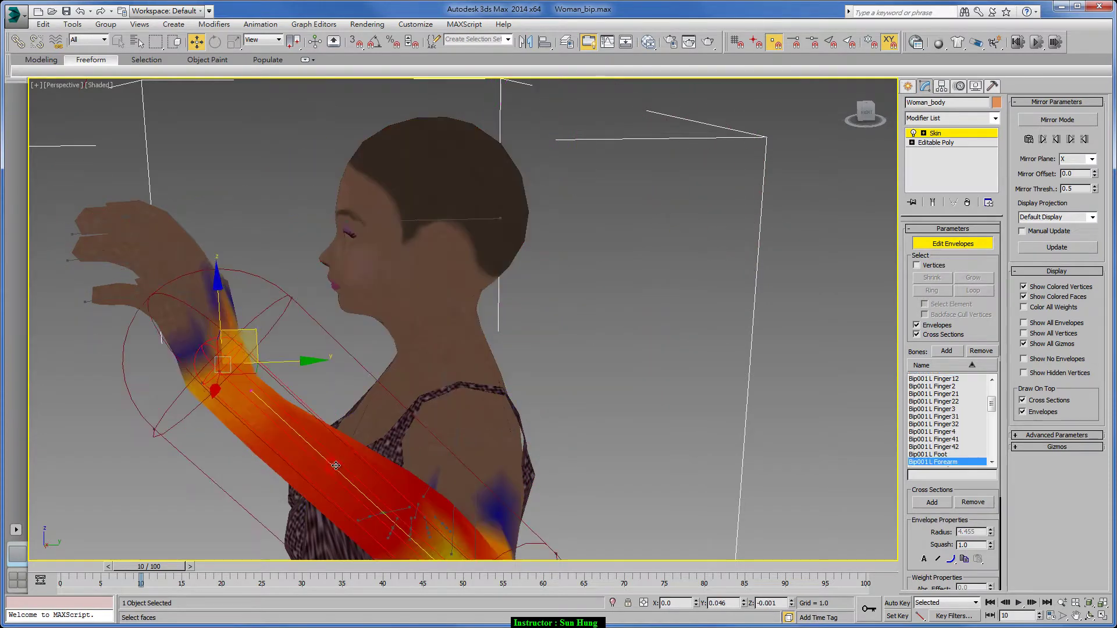
scroll(443, 436, down, 2)
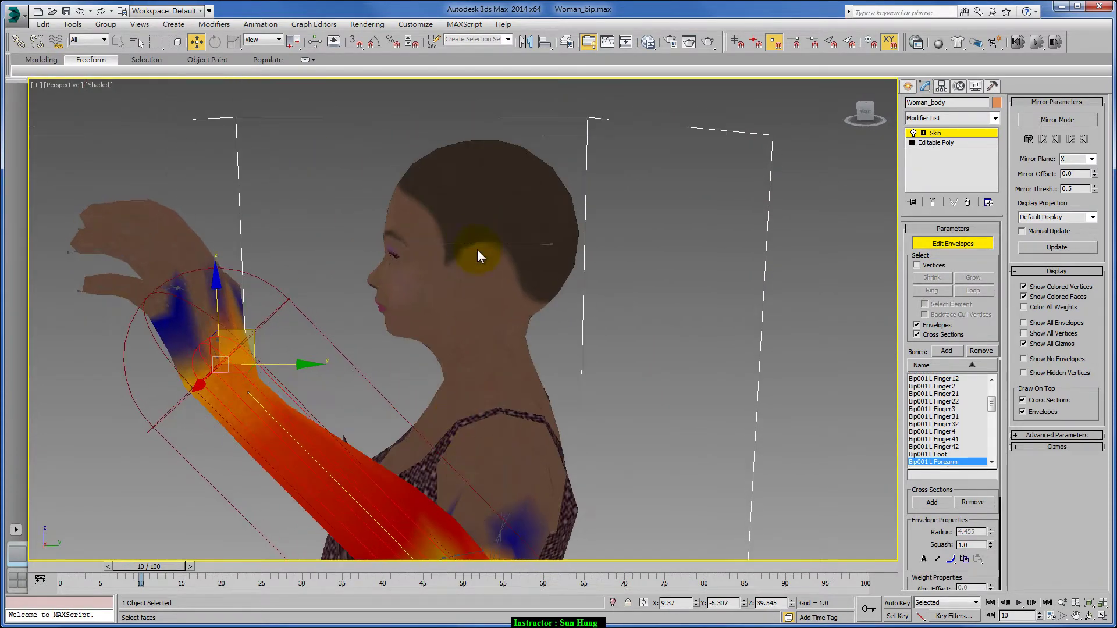
click(477, 250)
scroll(416, 317, up, 2)
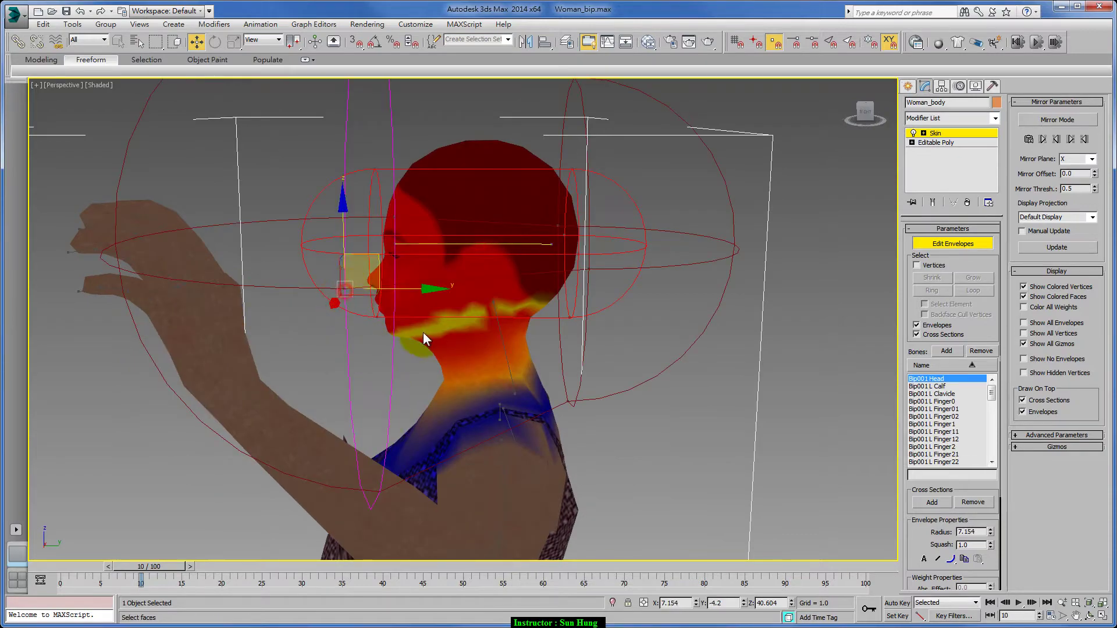
mouse_move(344, 288)
alt+middle_down()
mouse_move(391, 292)
mouse_move(553, 256)
mouse_move(481, 222)
alt+middle_up()
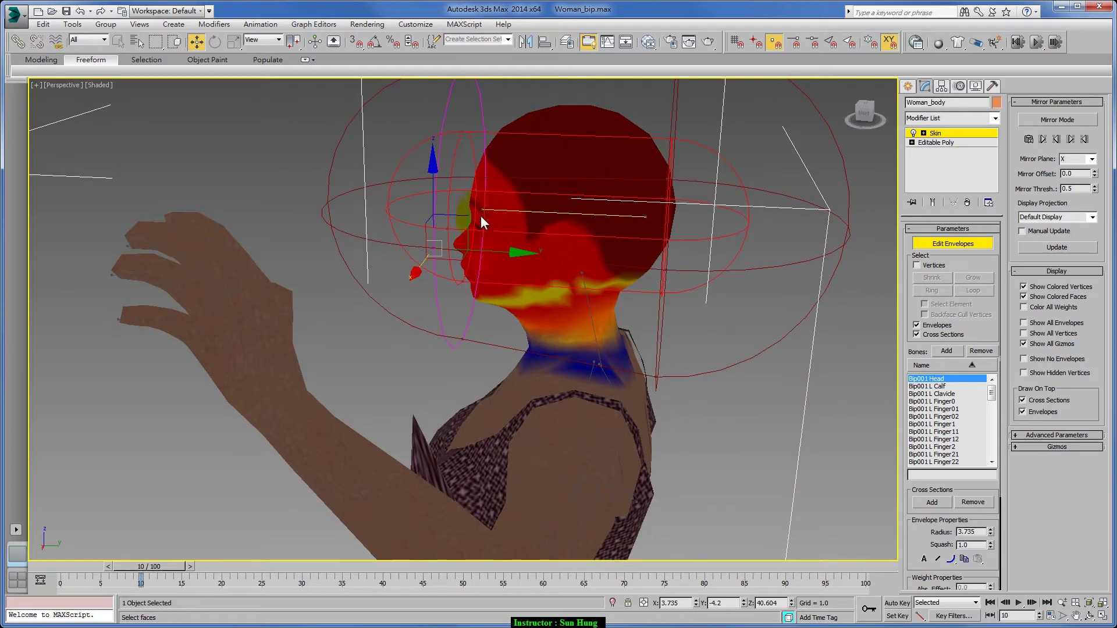
- Reposition the Head envelope's end points off the neck and set its cross-section to 3.638
click(480, 214)
drag(462, 147, 477, 218)
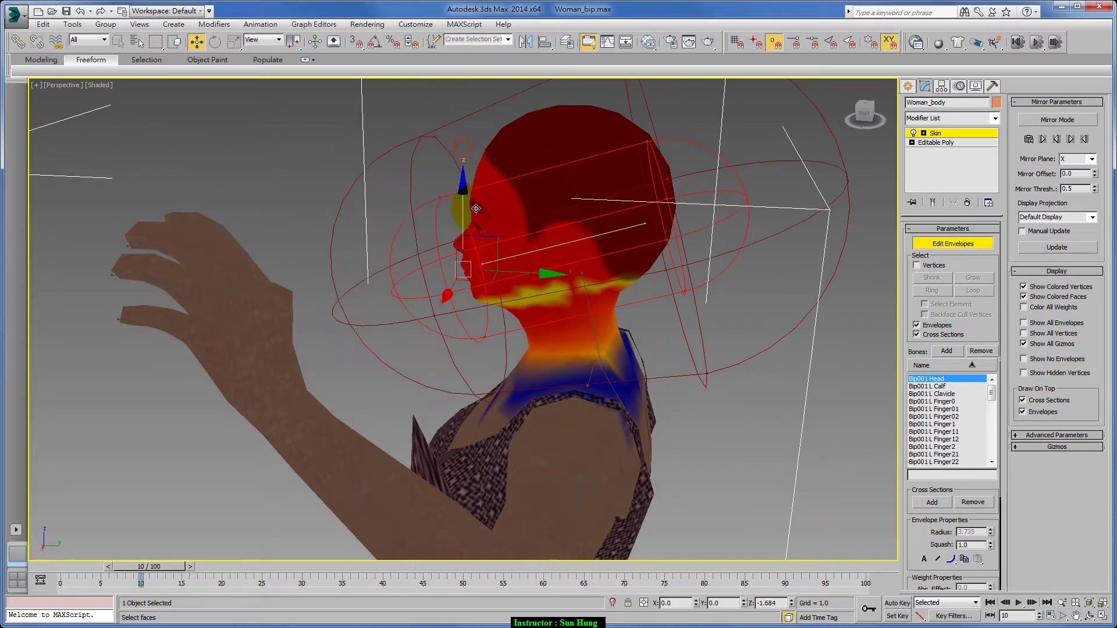
drag(646, 223, 611, 177)
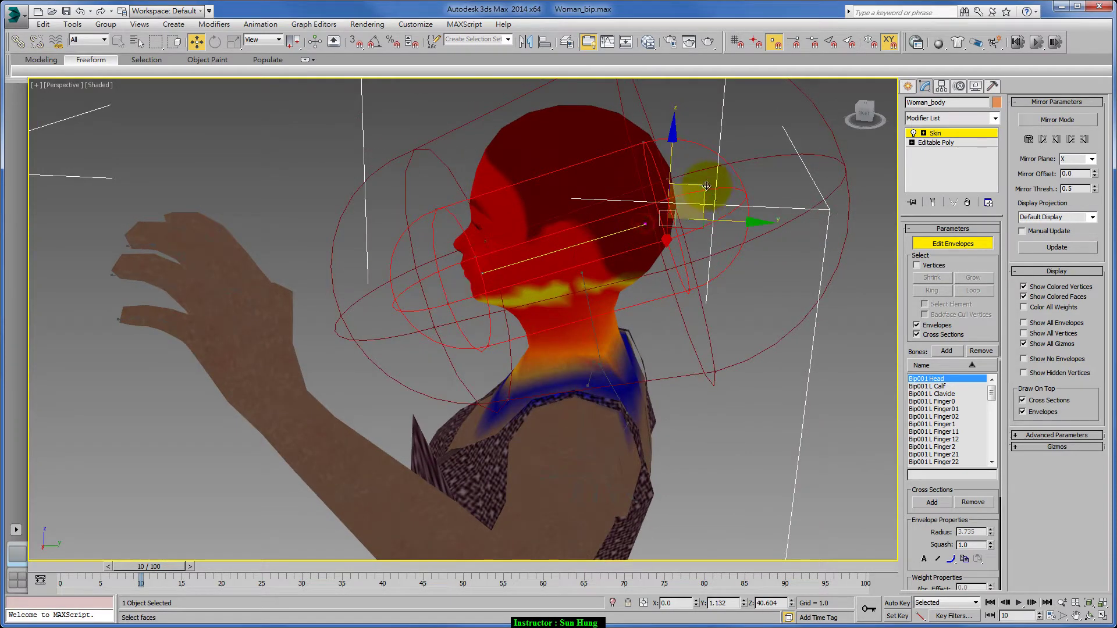
drag(479, 268, 522, 238)
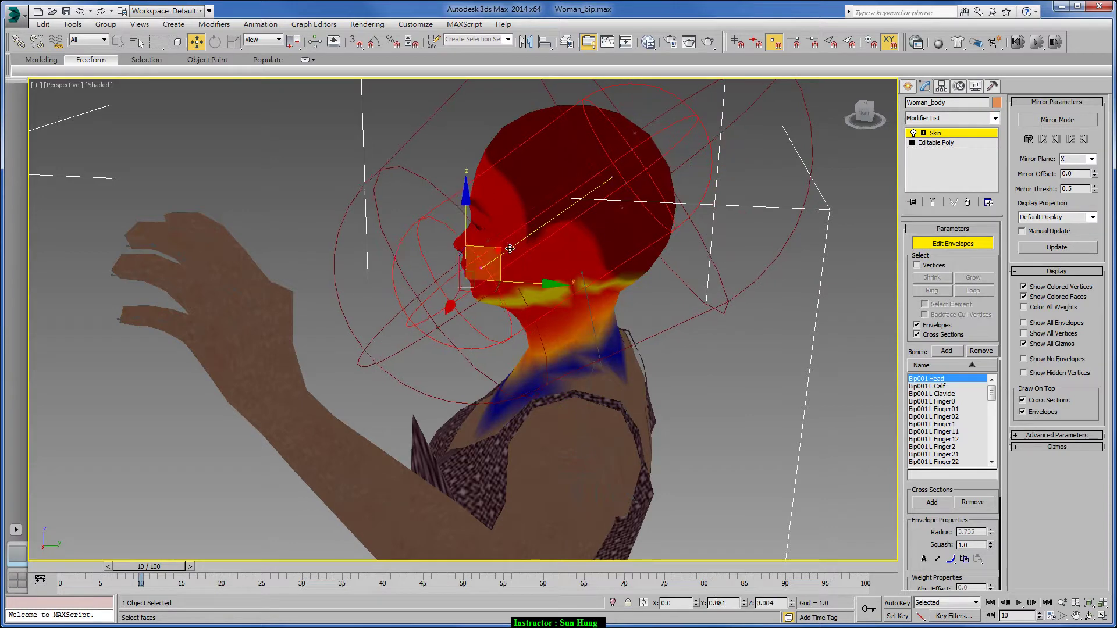
mouse_move(587, 357)
mouse_down()
mouse_move(594, 285)
mouse_move(551, 311)
mouse_up()
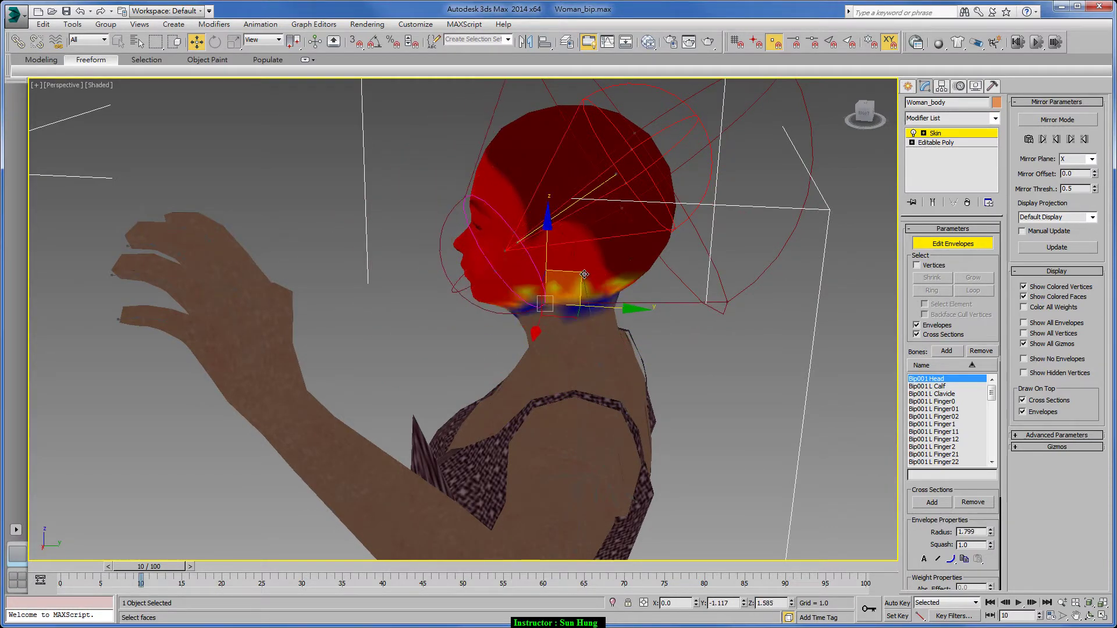
drag(458, 194, 498, 168)
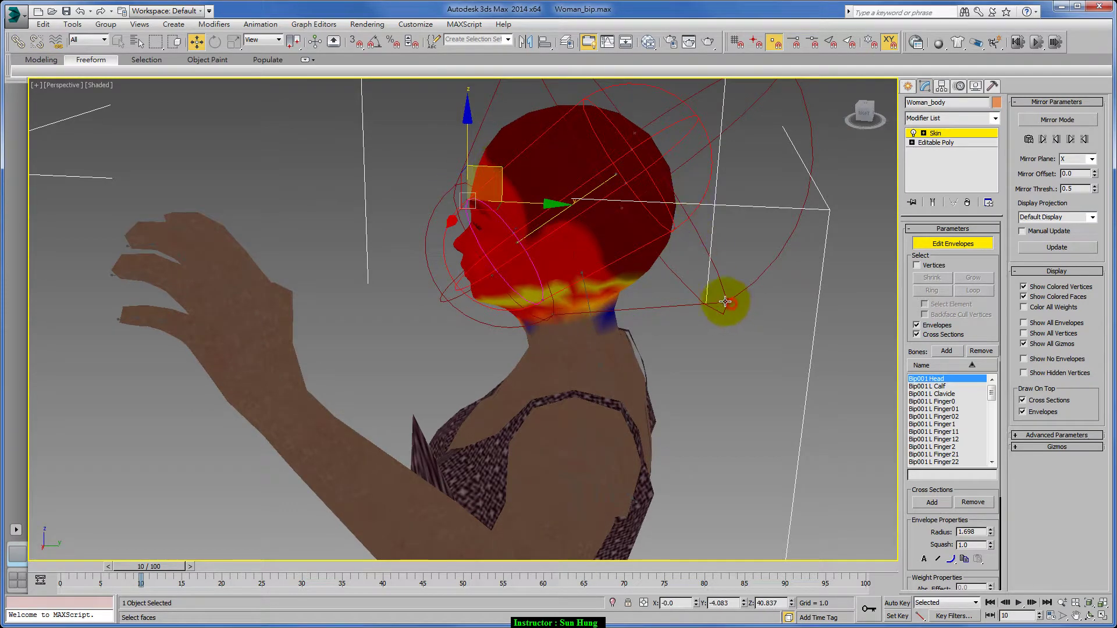
mouse_move(727, 299)
mouse_down()
mouse_move(744, 235)
mouse_move(735, 249)
mouse_up()
- Slide the other Head envelope end point down onto the head and check the weights
alt+middle_drag(735, 249, 633, 323)
click(576, 244)
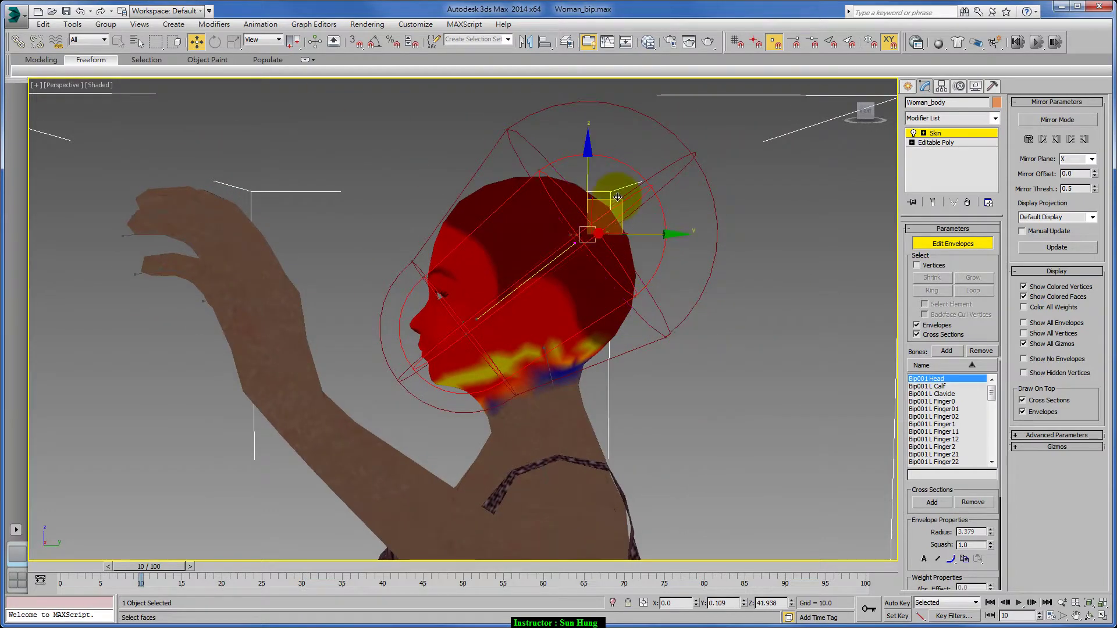
drag(617, 196, 560, 240)
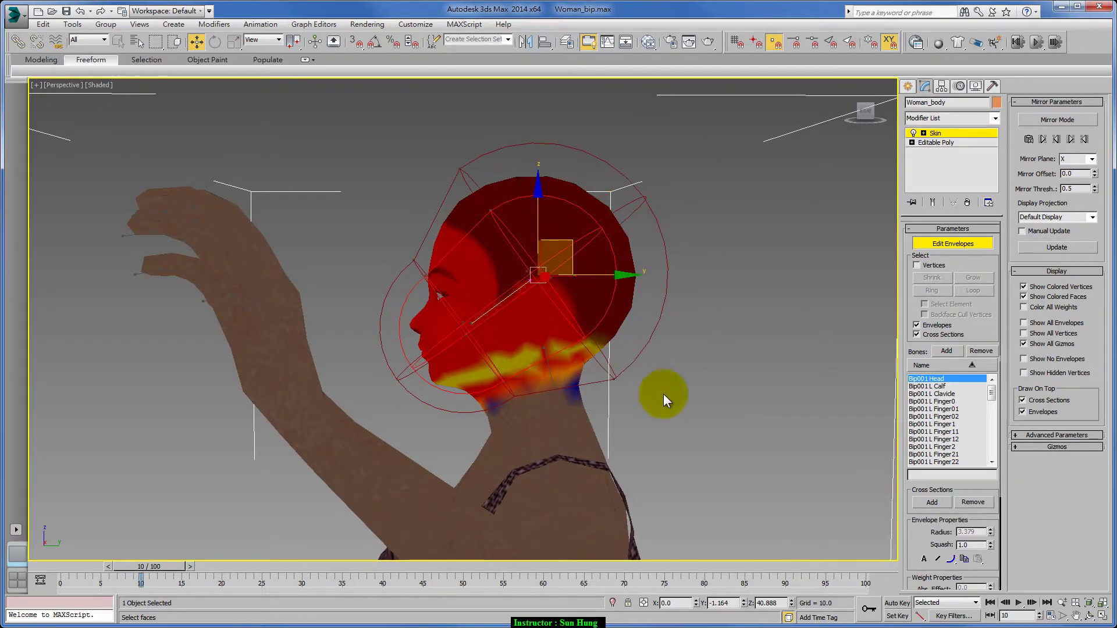
mouse_move(665, 400)
alt+middle_down()
mouse_move(763, 392)
mouse_move(730, 375)
mouse_move(625, 411)
mouse_move(582, 410)
alt+middle_up()
click(583, 407)
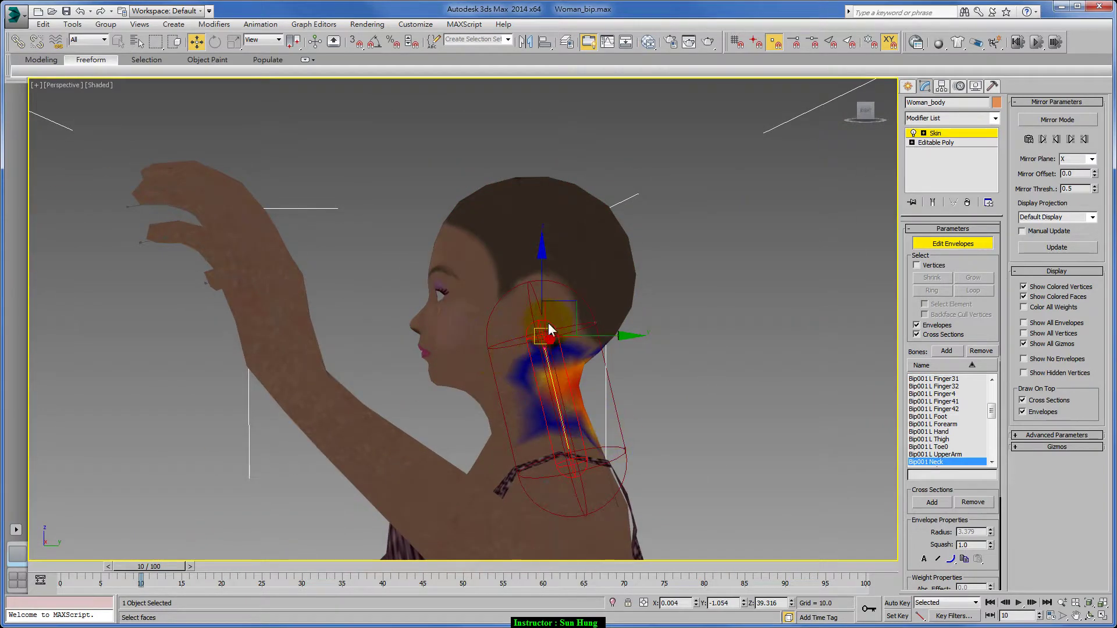
- Stretch the Bip001 Neck envelope from chin to collar, shrinking its radius to 0.944
drag(574, 316, 561, 365)
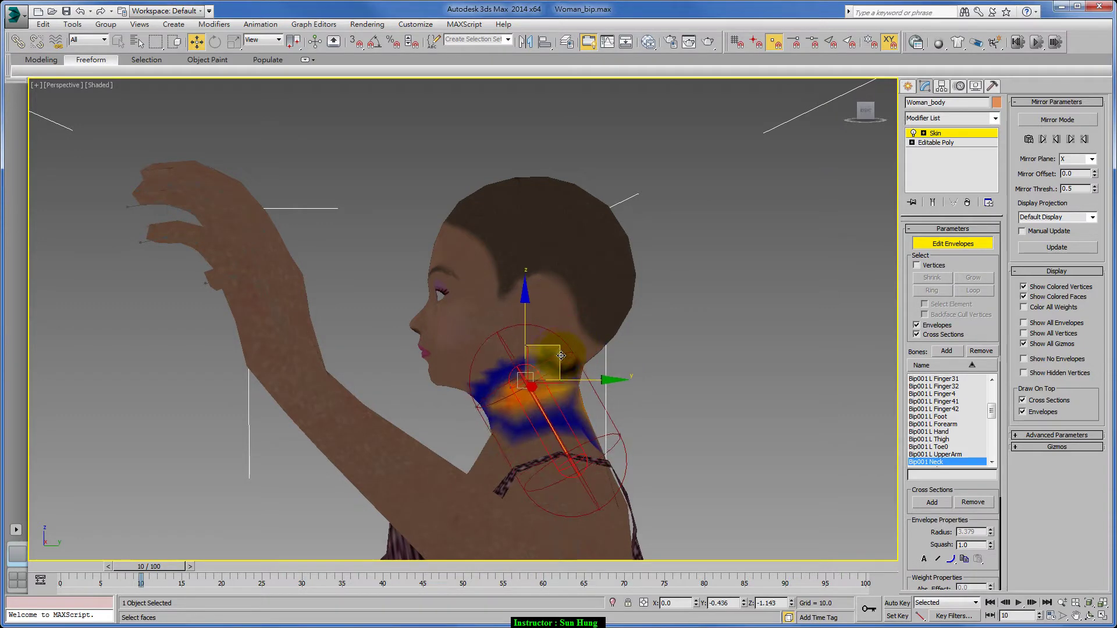
mouse_move(567, 453)
mouse_down()
mouse_move(591, 456)
mouse_move(555, 457)
mouse_up()
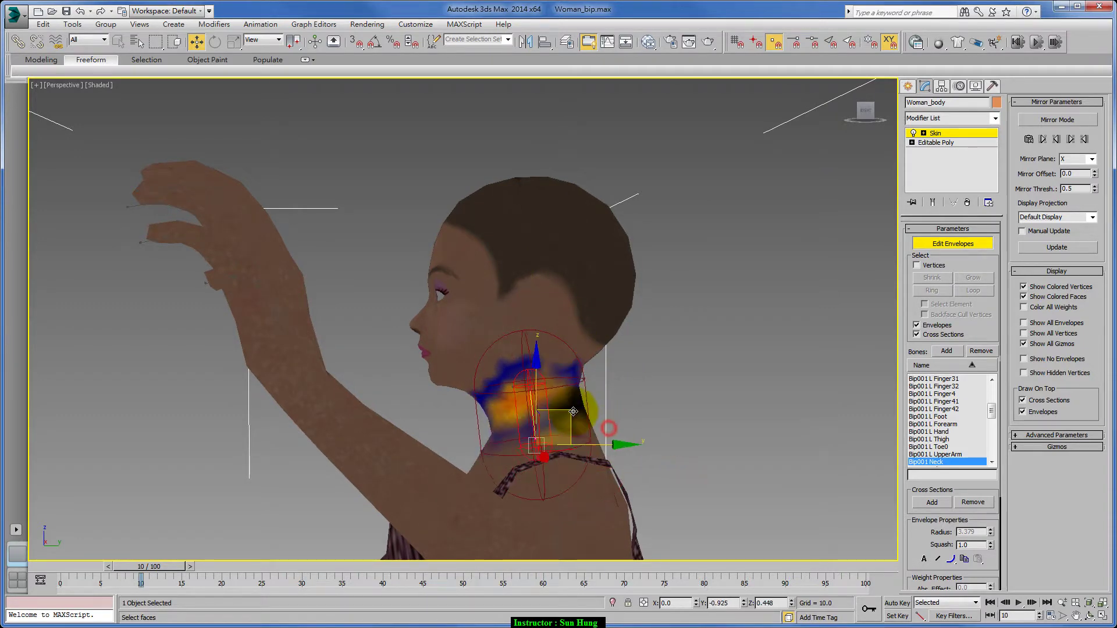
mouse_move(555, 456)
alt+middle_down()
mouse_move(648, 442)
mouse_move(633, 406)
alt+middle_up()
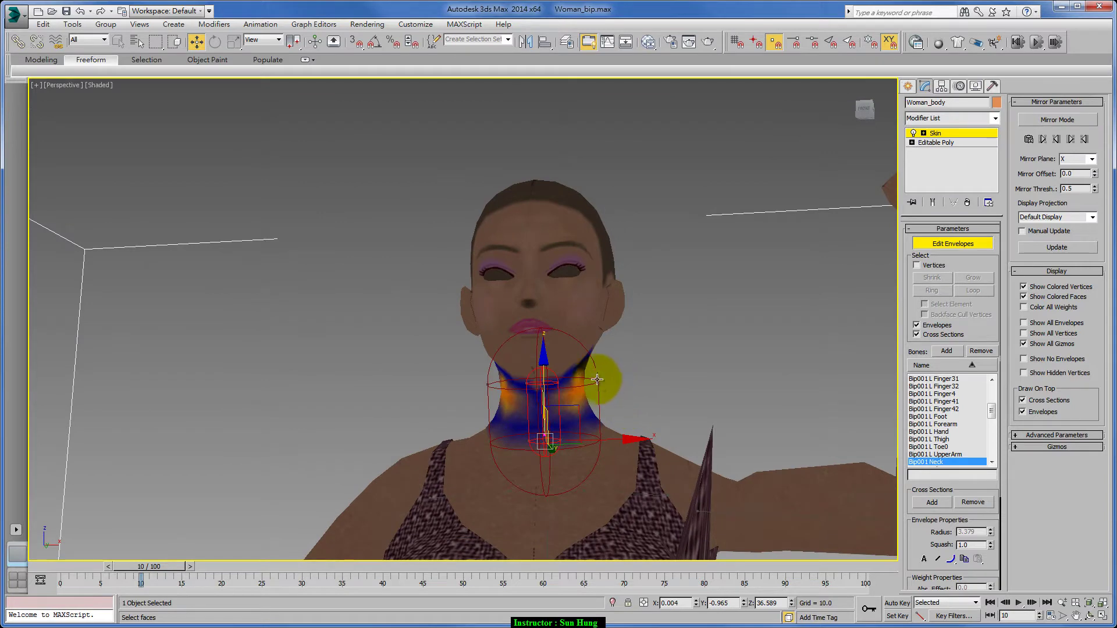
drag(597, 379, 634, 365)
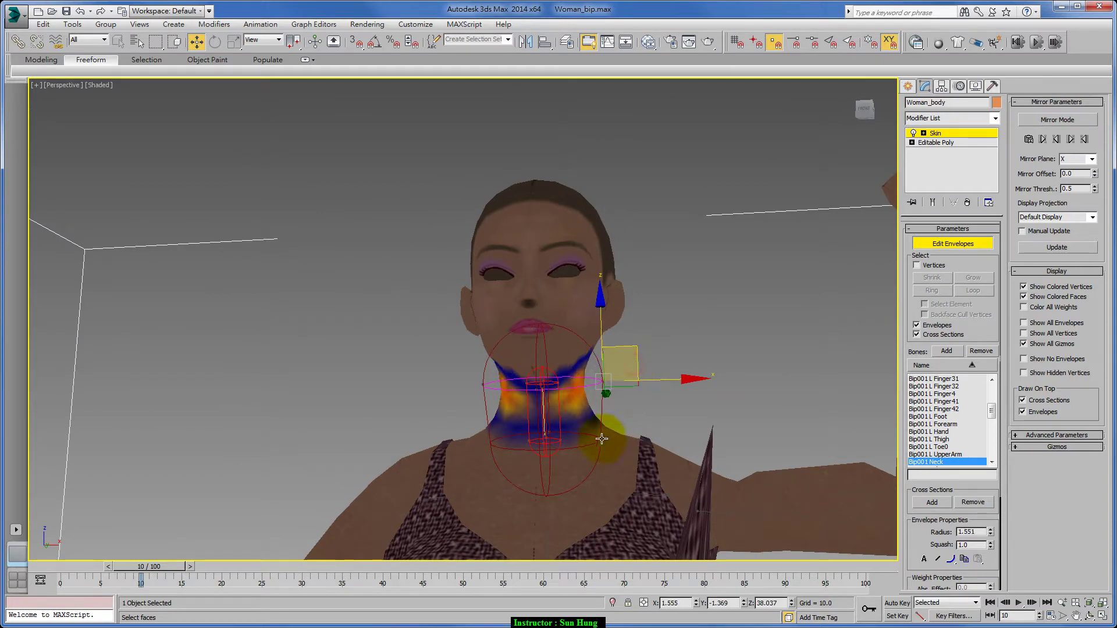
click(601, 439)
mouse_move(598, 444)
mouse_down()
mouse_move(639, 403)
mouse_move(620, 413)
mouse_up()
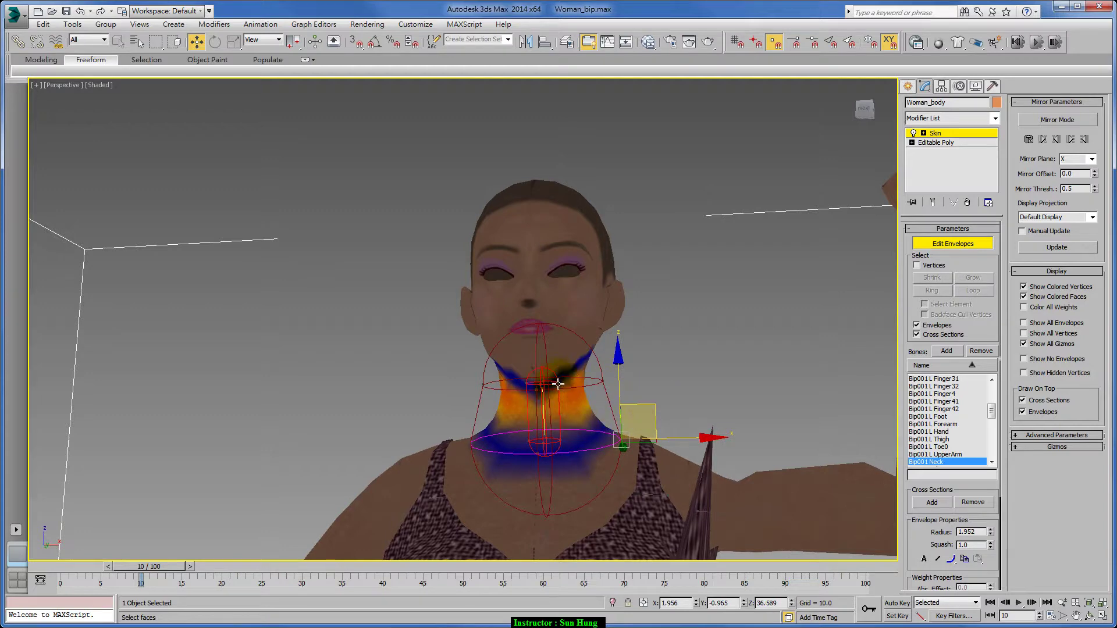
drag(593, 369, 644, 378)
- Switch the viewport shading to Consistent Colors
mouse_move(643, 378)
alt+middle_down()
mouse_move(559, 418)
mouse_move(563, 437)
alt+middle_up()
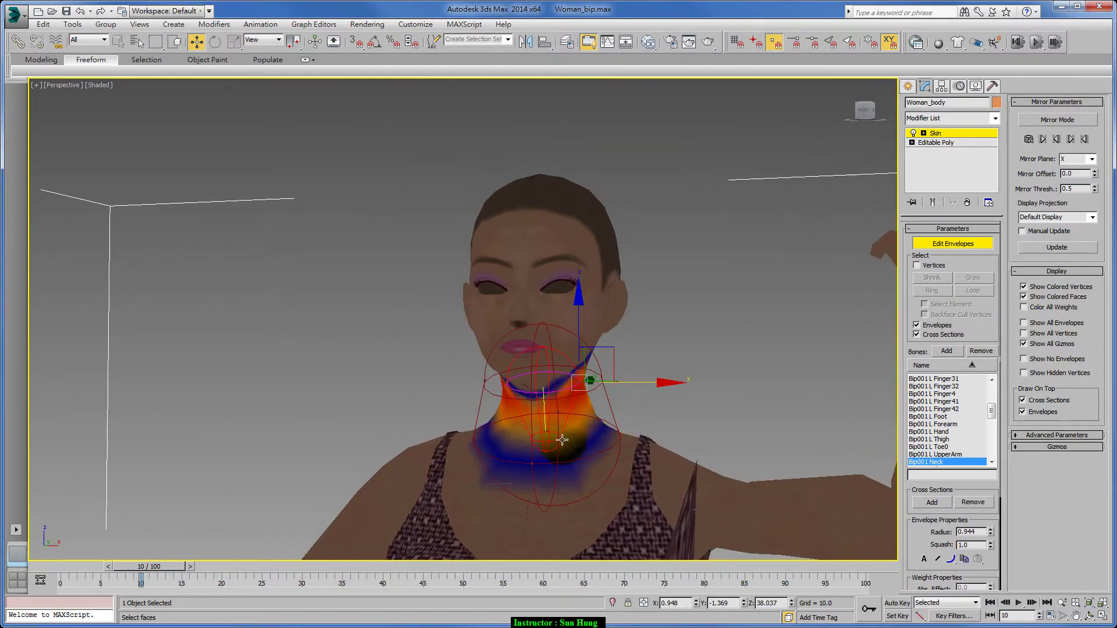
click(112, 92)
click(128, 120)
- Uncheck Ambient Occlusion under the viewport's Lighting and Shadows settings
mouse_move(543, 334)
middle_down()
mouse_move(586, 265)
mouse_move(599, 312)
middle_up()
click(113, 85)
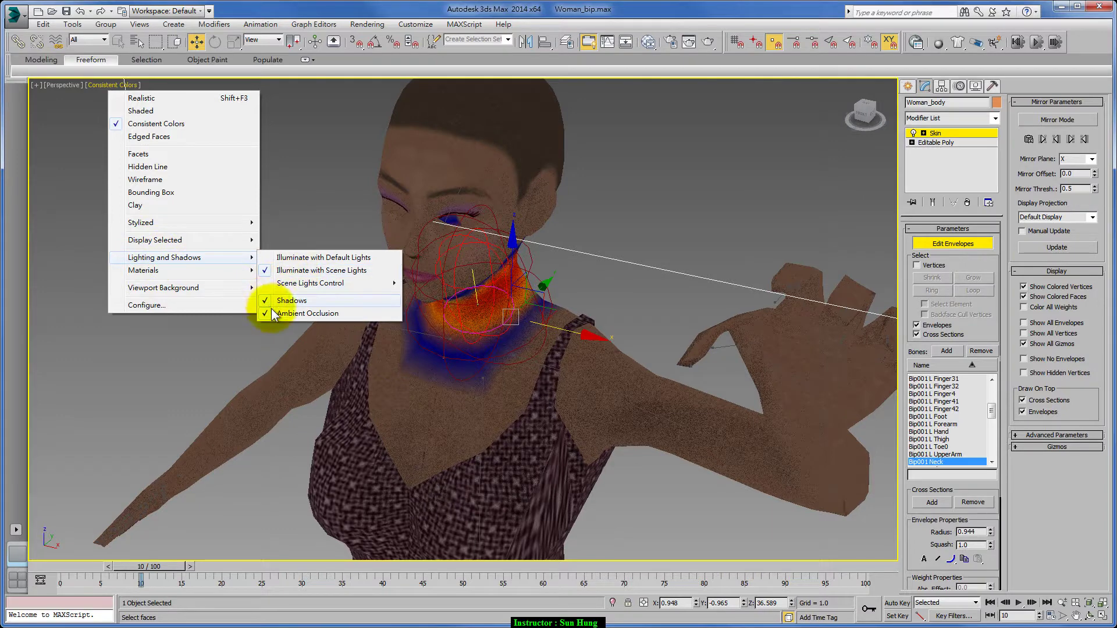
mouse_move(164, 257)
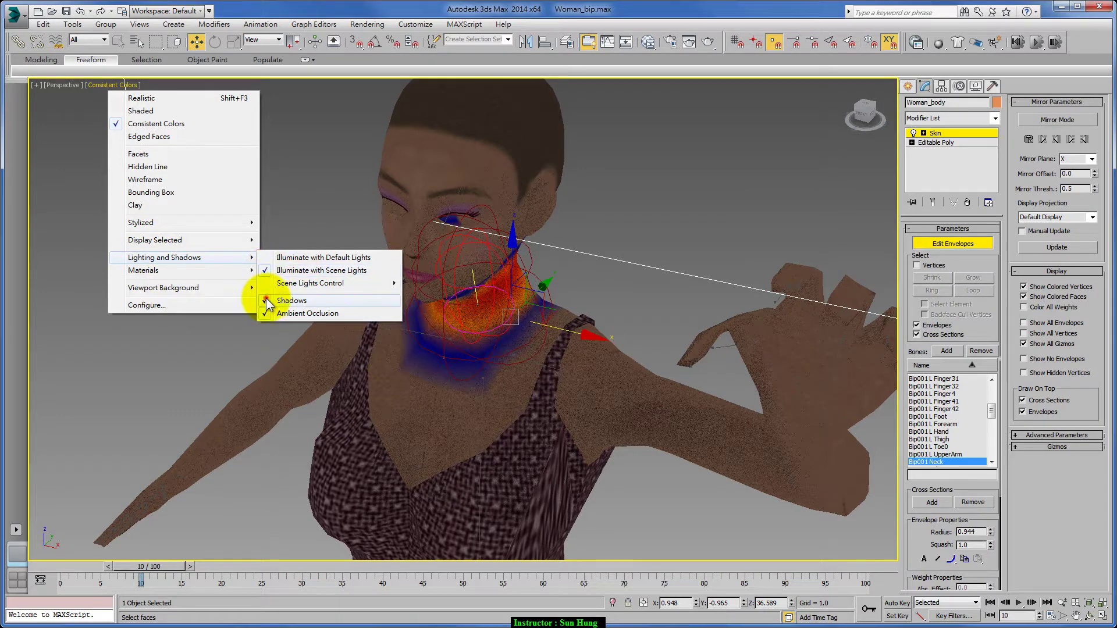
click(269, 299)
click(119, 85)
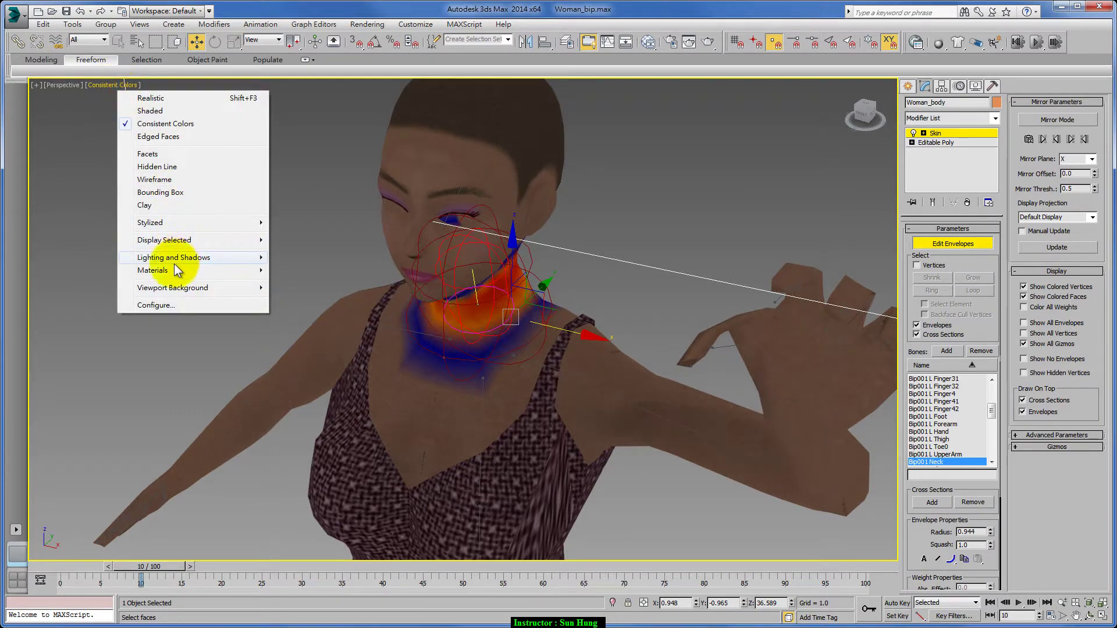
click(289, 312)
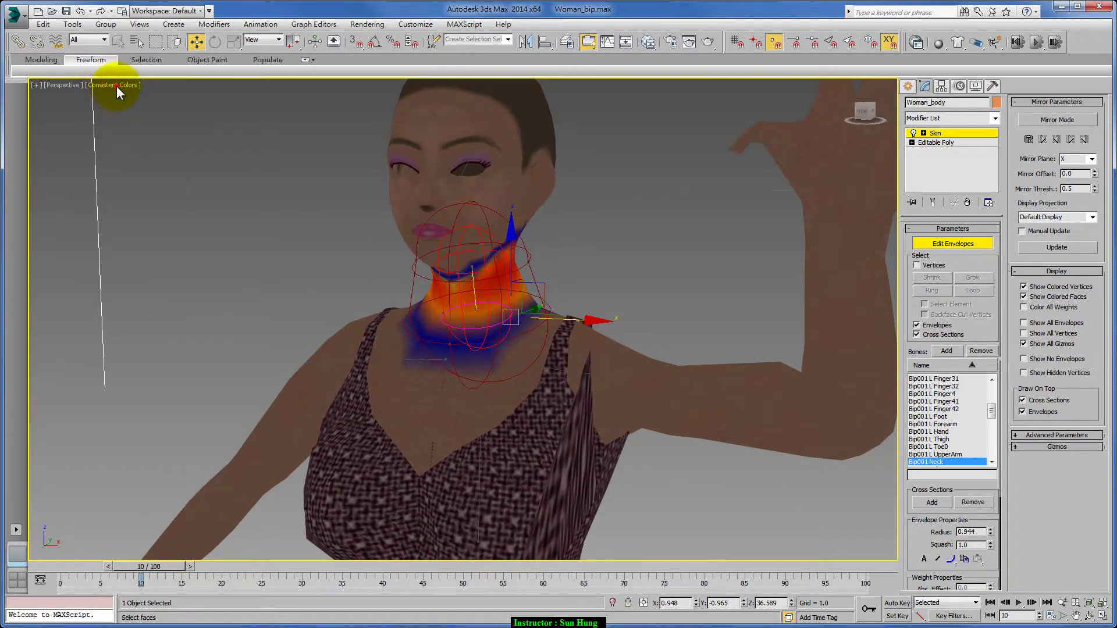
click(117, 86)
- Illuminate the viewport with Default Lights and select the Bip001 Spine2 envelope
click(309, 259)
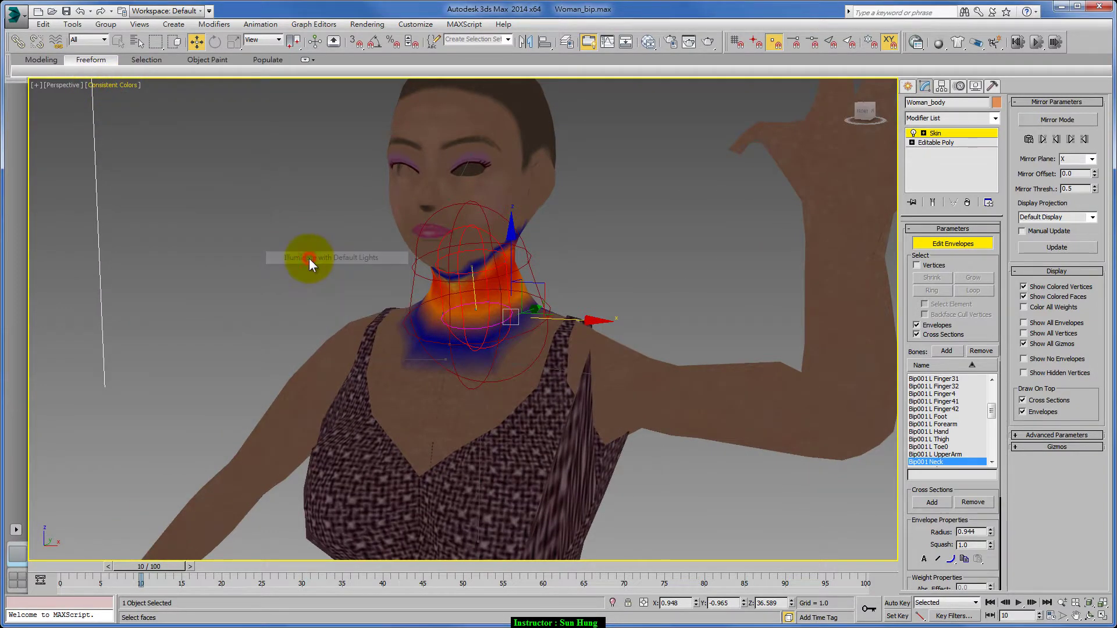
mouse_move(690, 340)
alt+middle_down()
mouse_move(549, 343)
mouse_move(555, 334)
mouse_move(470, 346)
mouse_move(651, 332)
mouse_move(429, 279)
mouse_move(459, 321)
mouse_move(427, 314)
mouse_move(494, 353)
mouse_move(413, 442)
alt+middle_up()
click(426, 277)
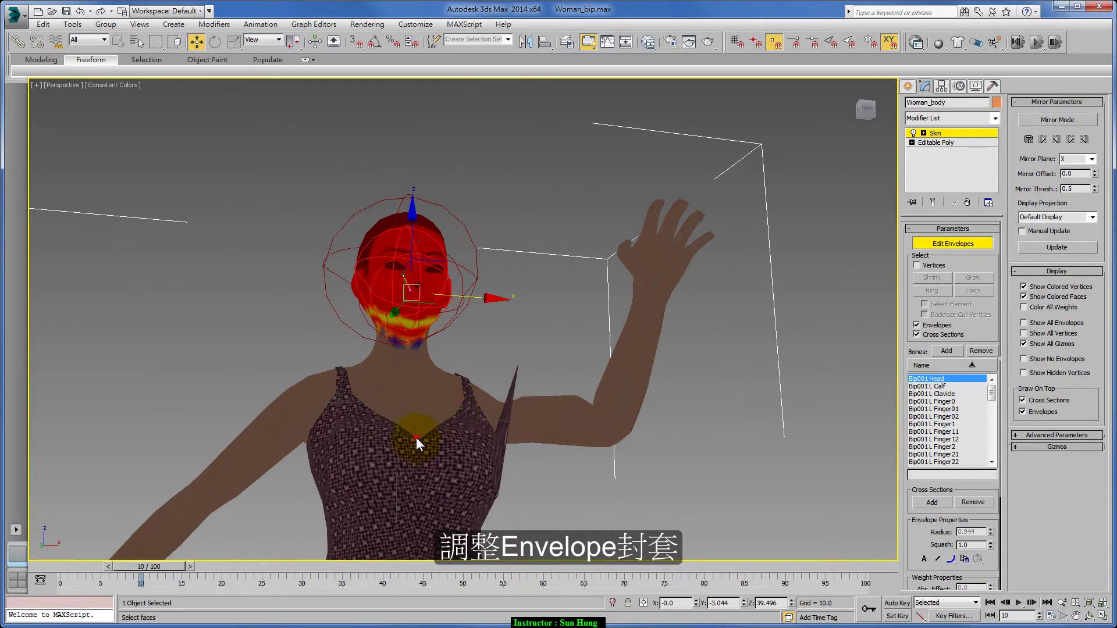
click(409, 457)
mouse_move(474, 416)
alt+middle_down()
mouse_move(512, 412)
mouse_move(378, 409)
mouse_move(410, 427)
alt+middle_up()
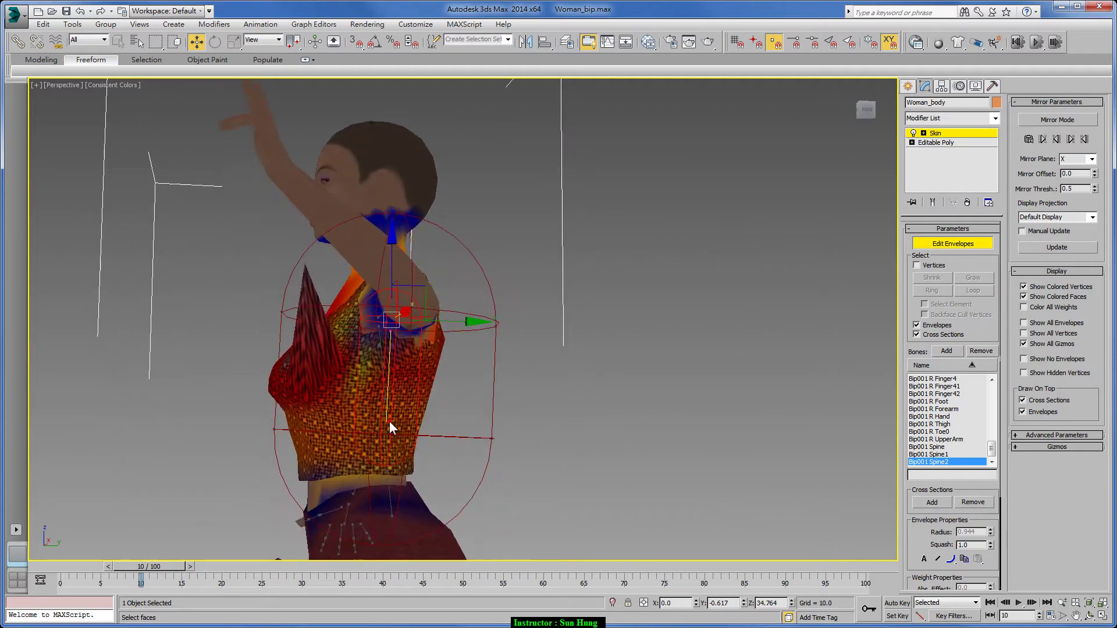
- Move the Spine2 envelope's end points and set its lower cross-section radius to 3.247
drag(437, 431, 422, 433)
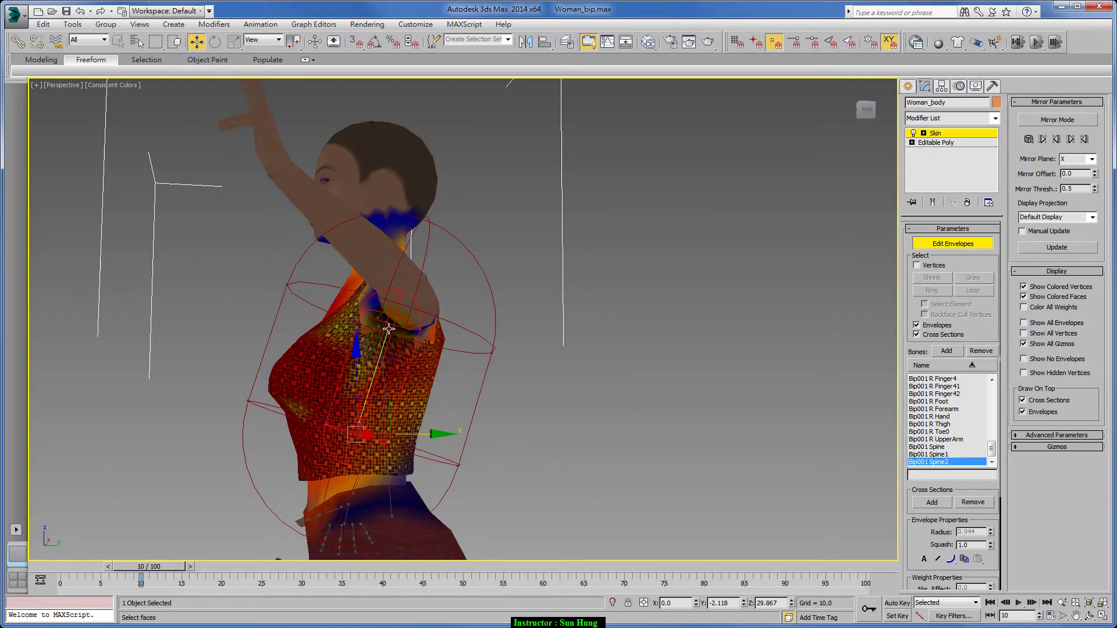
mouse_move(445, 323)
mouse_down()
mouse_move(423, 320)
mouse_move(511, 337)
mouse_up()
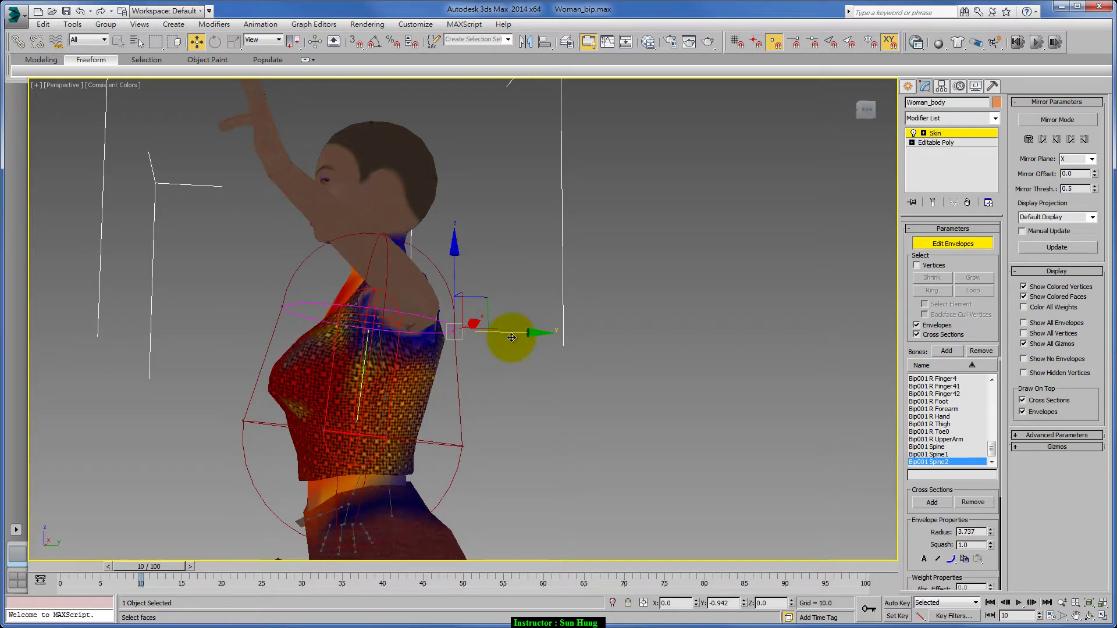
click(461, 449)
drag(521, 449, 486, 448)
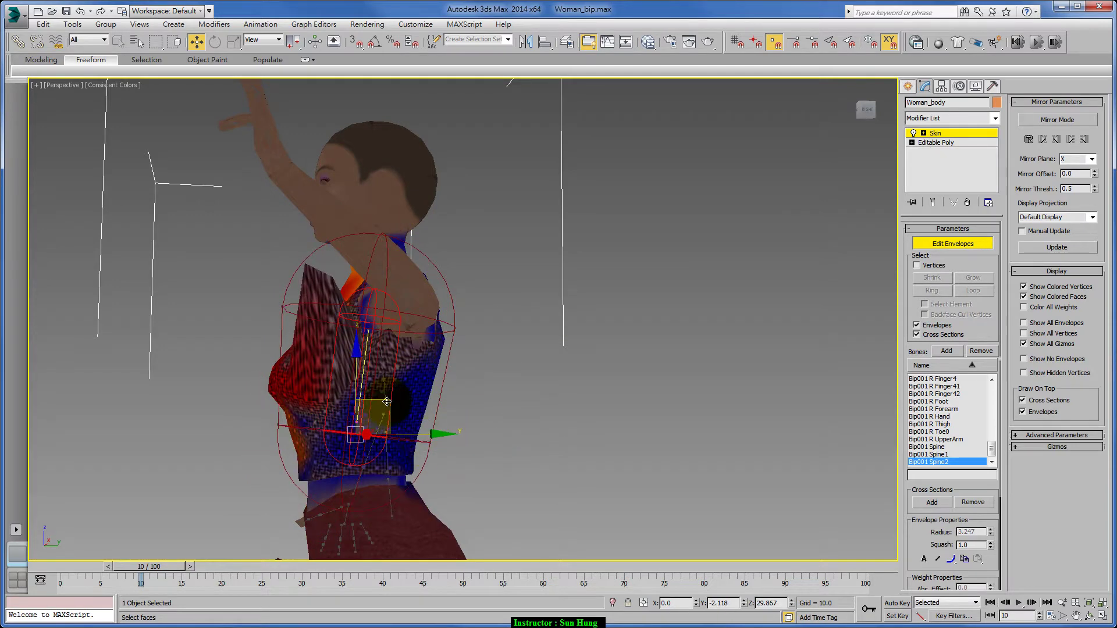
drag(356, 422, 375, 402)
mouse_move(375, 402)
alt+middle_down()
mouse_move(493, 334)
mouse_move(375, 332)
alt+middle_up()
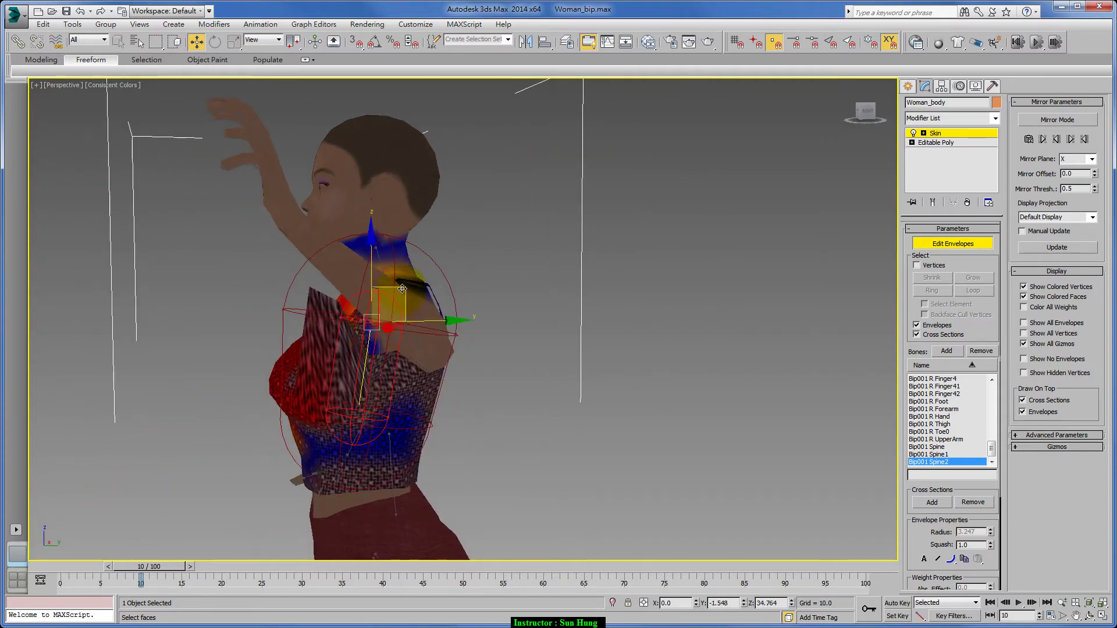
drag(402, 289, 393, 332)
mouse_move(395, 331)
alt+middle_down()
mouse_move(506, 348)
mouse_move(462, 380)
mouse_move(1105, 483)
alt+middle_up()
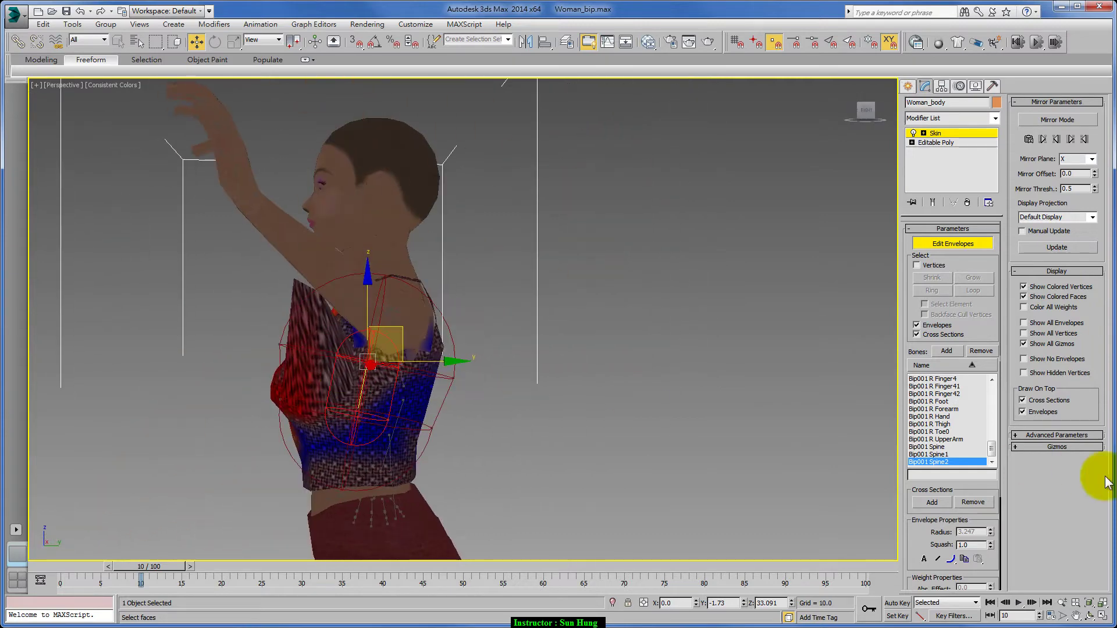
drag(923, 534, 925, 436)
- Cancel Cross Sections Add and widen the Spine2 cross-section to radius 3.691
click(933, 403)
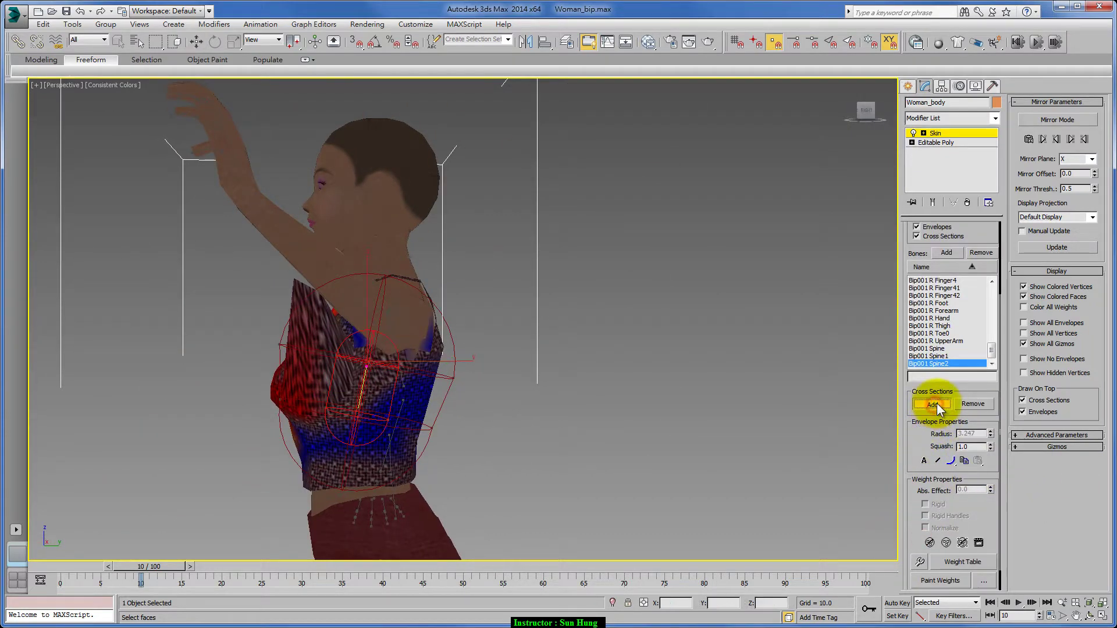
right_click(475, 419)
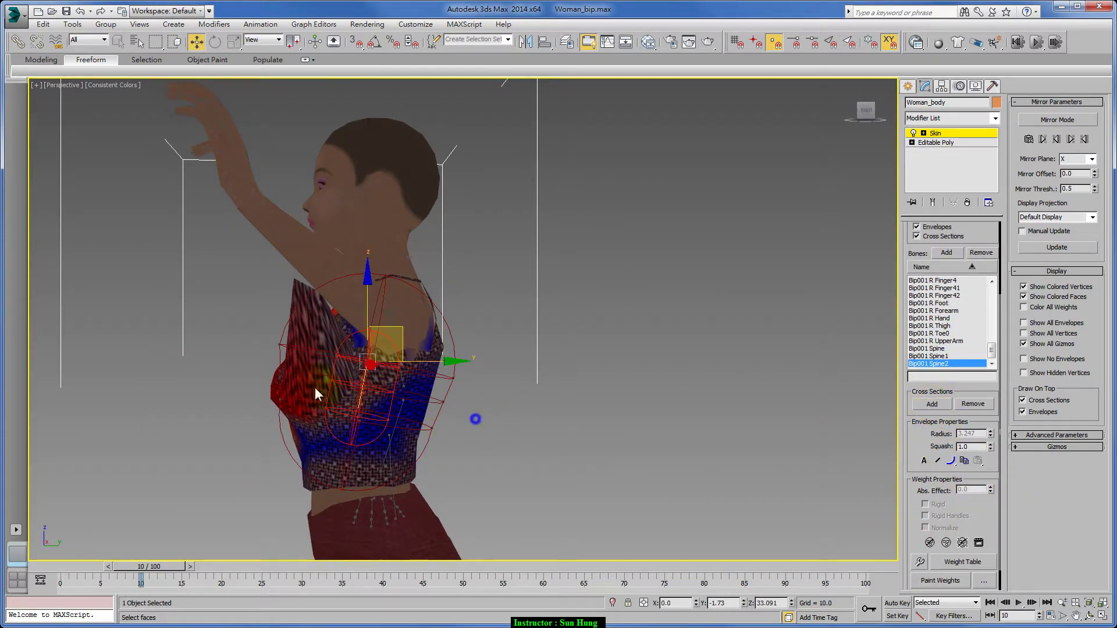
right_click(281, 371)
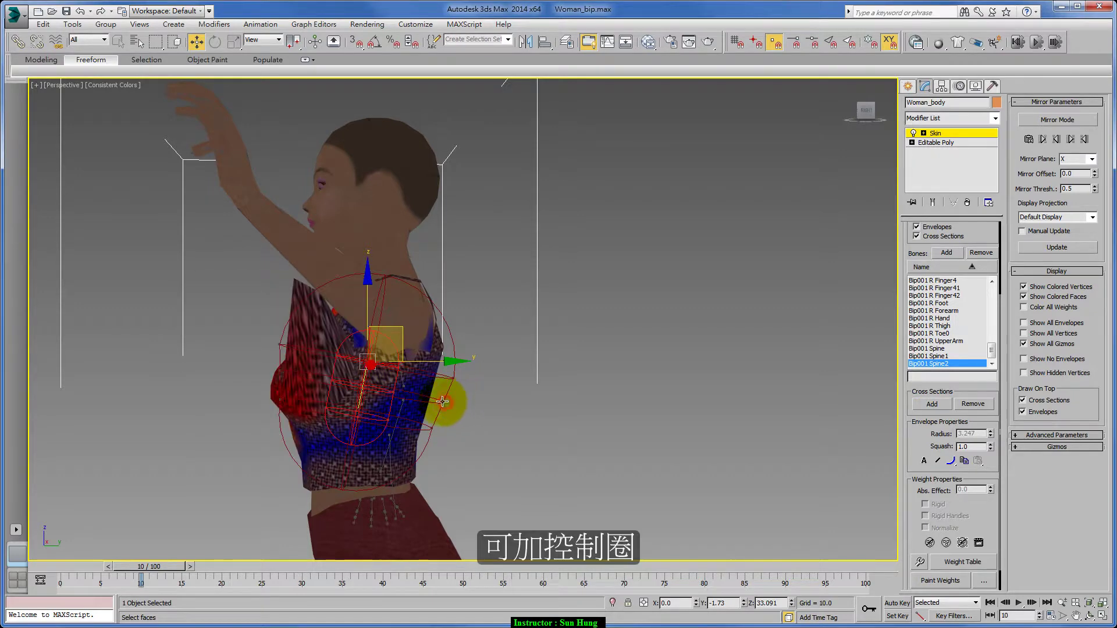
mouse_move(442, 401)
mouse_down()
mouse_move(516, 399)
mouse_move(462, 374)
mouse_move(516, 379)
mouse_move(511, 387)
mouse_up()
mouse_move(511, 387)
alt+middle_down()
mouse_move(531, 417)
mouse_move(562, 413)
alt+middle_up()
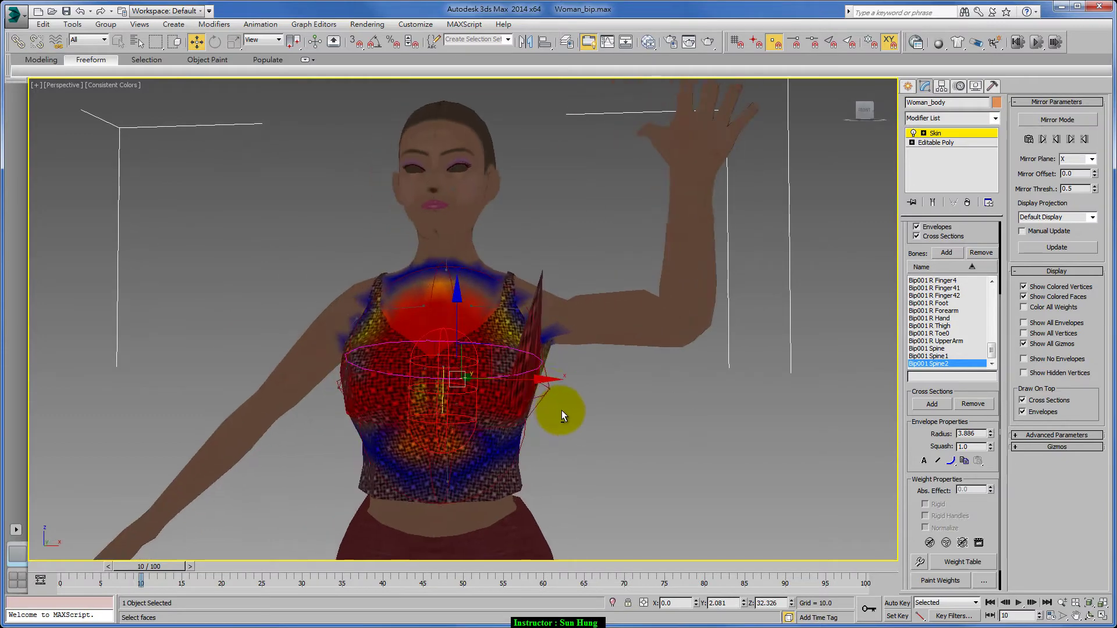
mouse_move(550, 377)
mouse_down()
mouse_move(556, 391)
mouse_move(601, 386)
mouse_up()
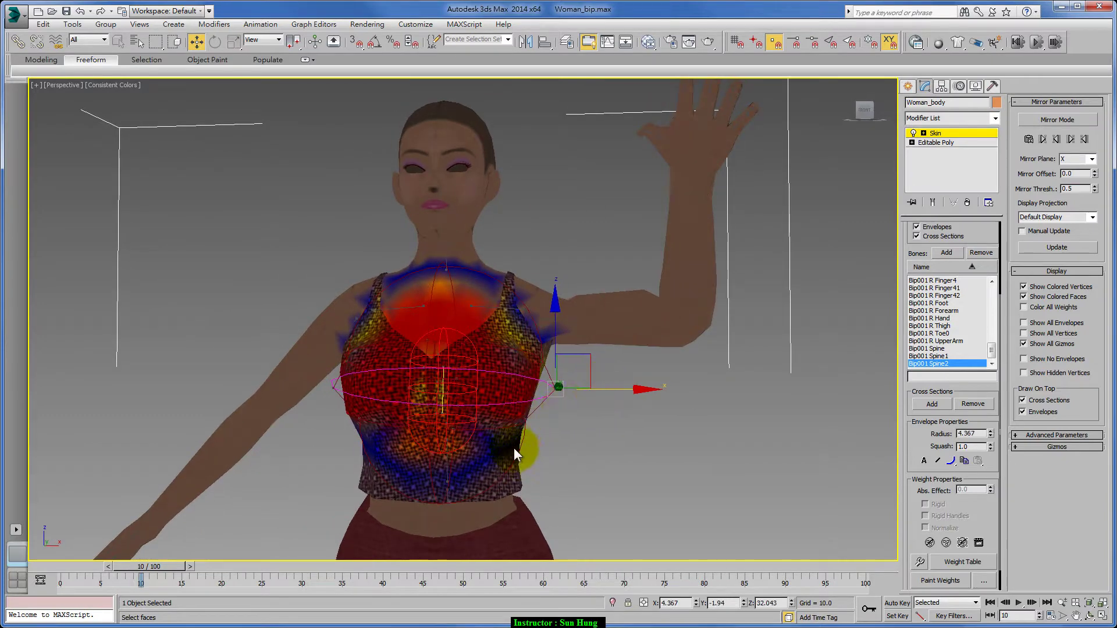
drag(525, 422, 589, 417)
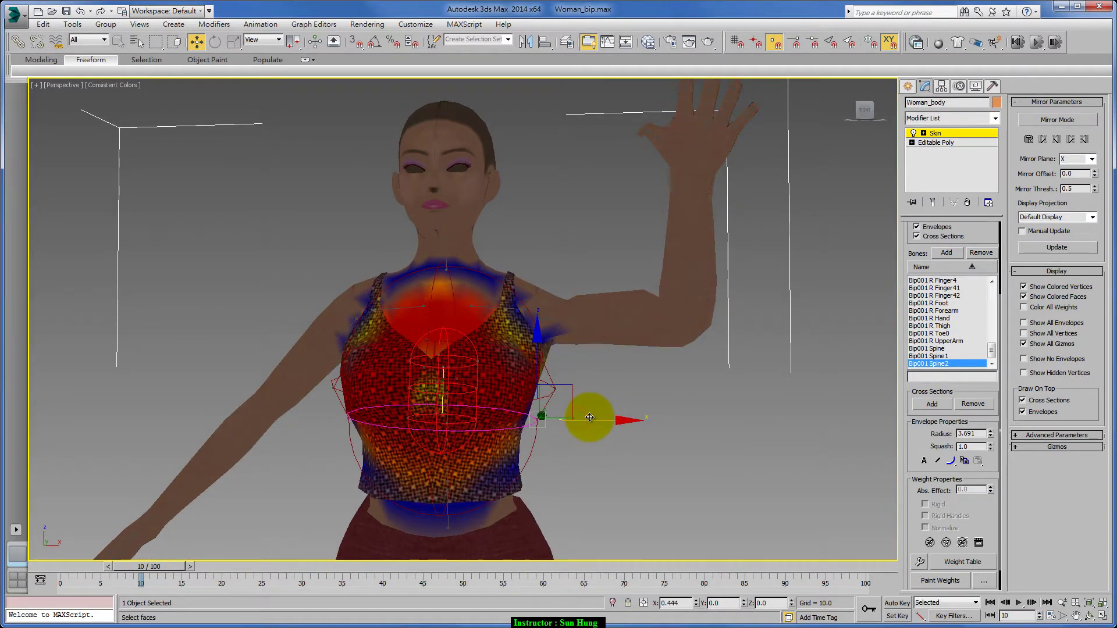
mouse_move(589, 417)
alt+middle_down()
mouse_move(539, 424)
mouse_move(696, 432)
mouse_move(634, 453)
mouse_move(636, 442)
mouse_move(612, 444)
mouse_move(613, 375)
mouse_move(582, 376)
mouse_move(592, 373)
mouse_move(599, 419)
mouse_move(581, 411)
mouse_move(606, 392)
alt+middle_up()
- Switch the viewport to Shaded and reposition both end points of the left clavicle envelope
click(112, 86)
click(144, 110)
click(483, 314)
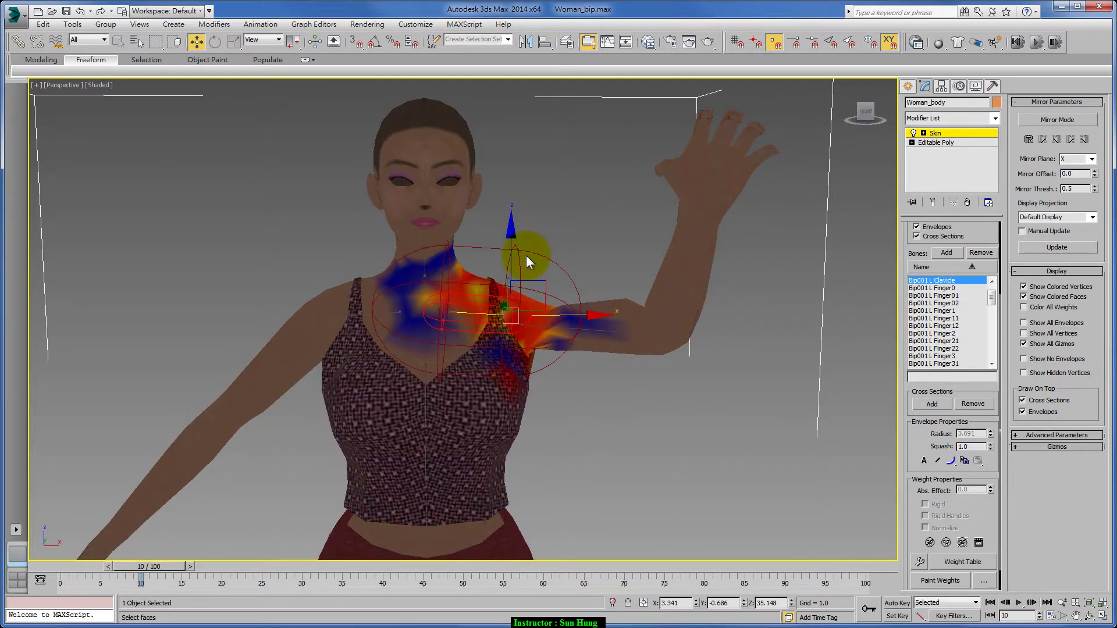
drag(450, 243, 447, 260)
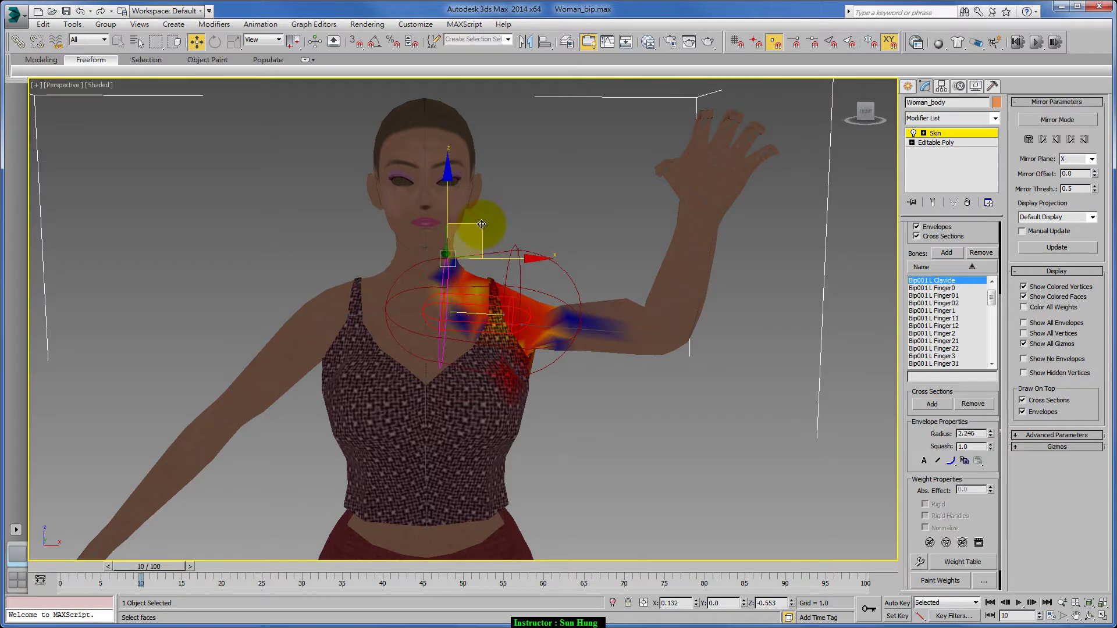
click(510, 381)
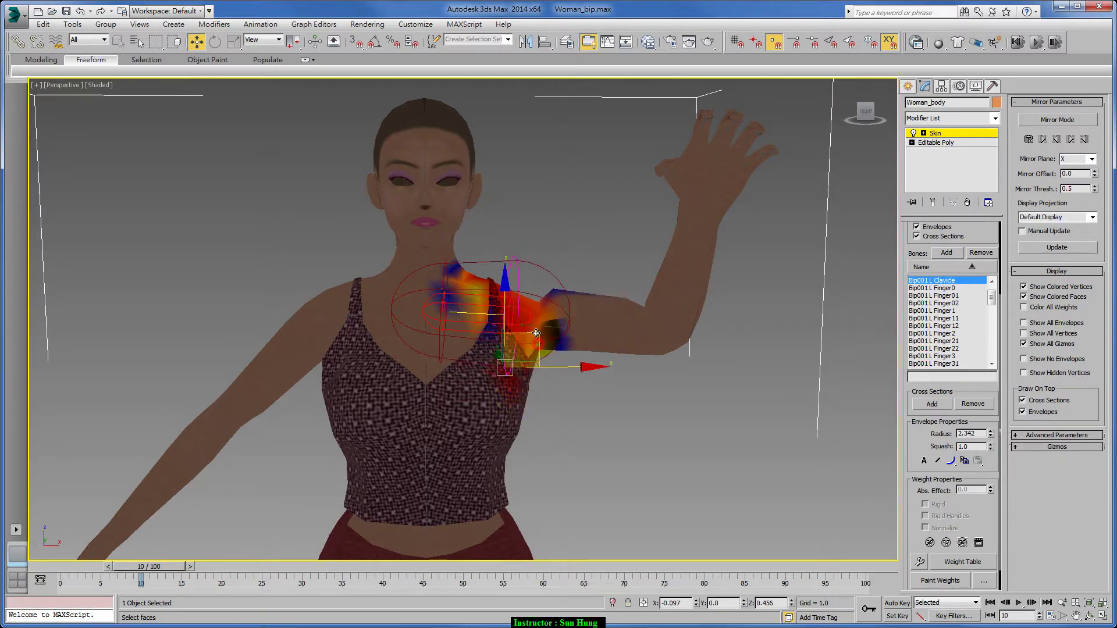
drag(535, 336, 535, 333)
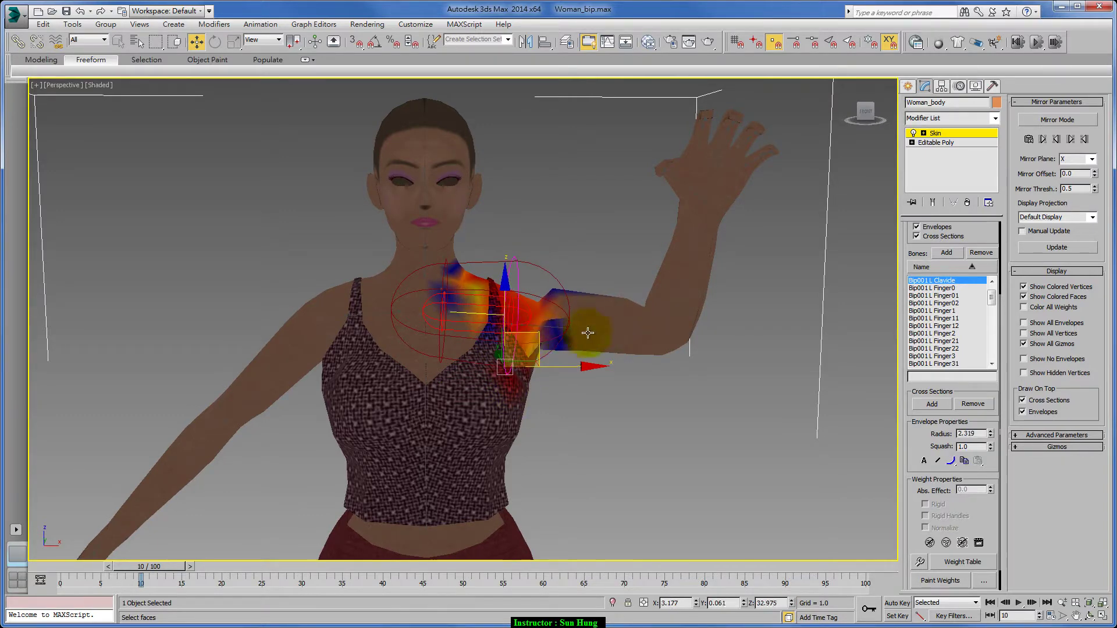
- Move the L UpperArm envelope's ends to the shoulder and elbow, with radius 1.845
click(587, 333)
click(600, 322)
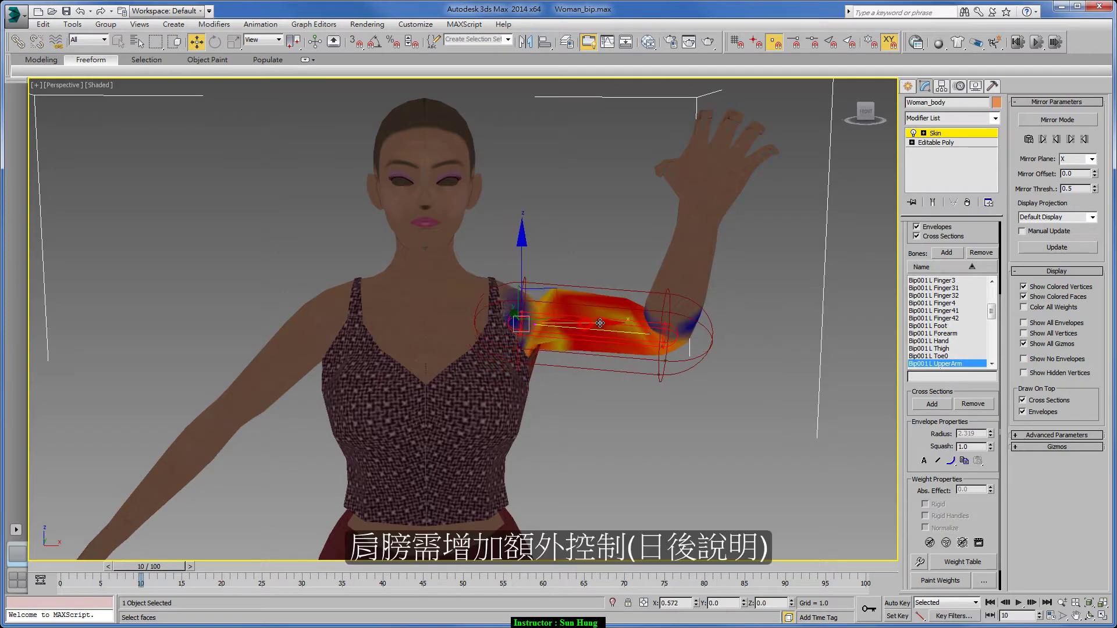
click(540, 281)
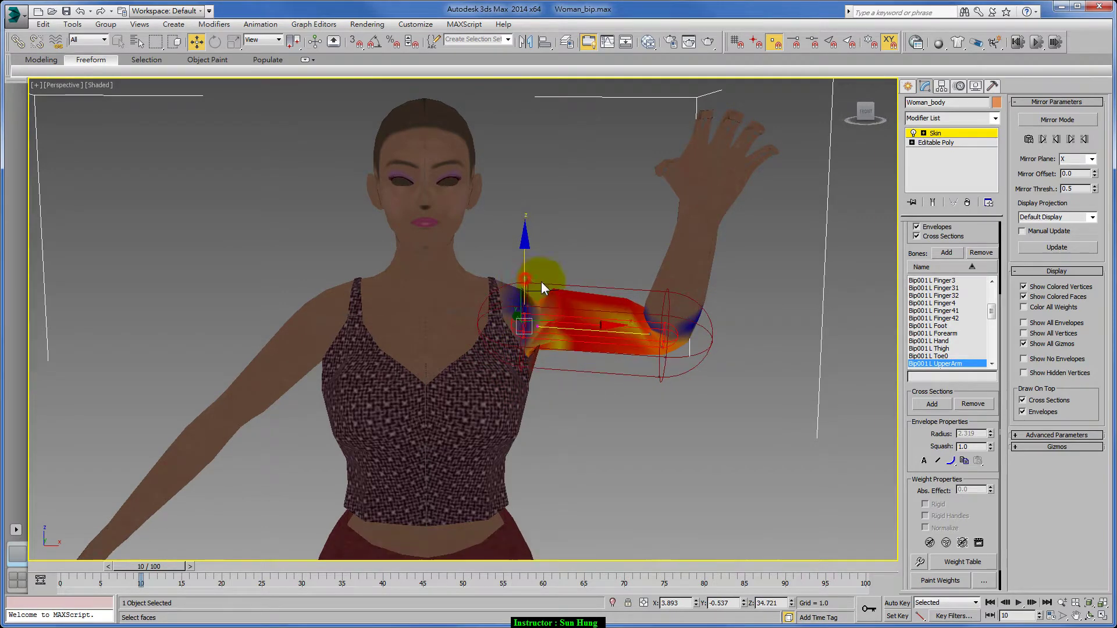
mouse_move(550, 336)
mouse_down()
mouse_move(519, 362)
mouse_move(567, 385)
mouse_move(575, 342)
mouse_up()
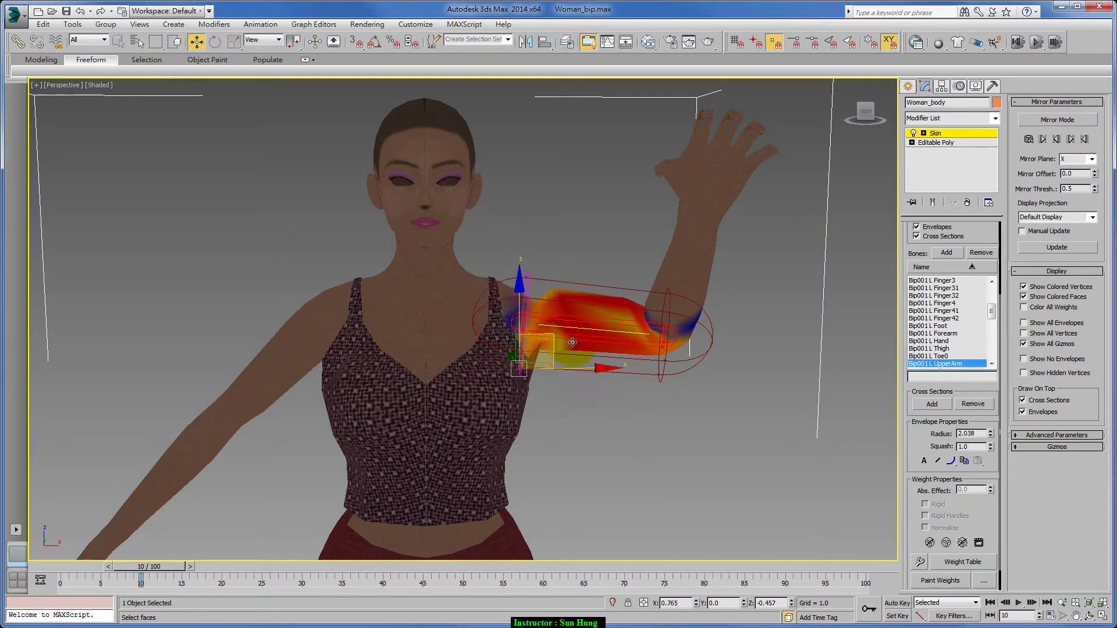
click(661, 379)
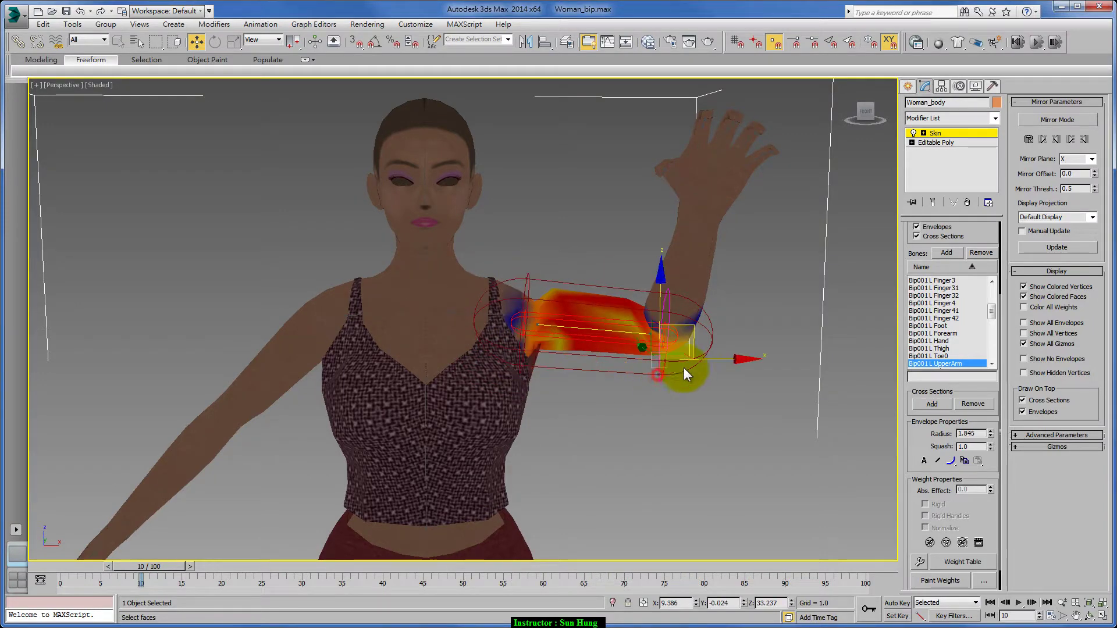
mouse_move(707, 338)
alt+middle_down()
mouse_move(723, 274)
mouse_move(754, 392)
mouse_move(704, 362)
mouse_move(711, 320)
alt+middle_up()
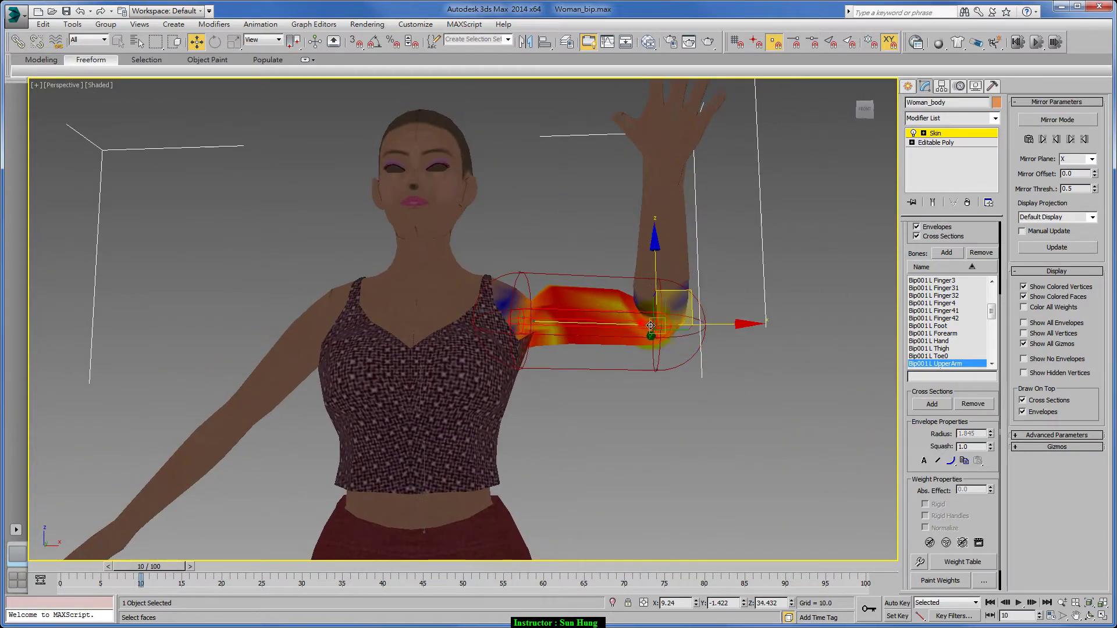
drag(712, 320, 696, 324)
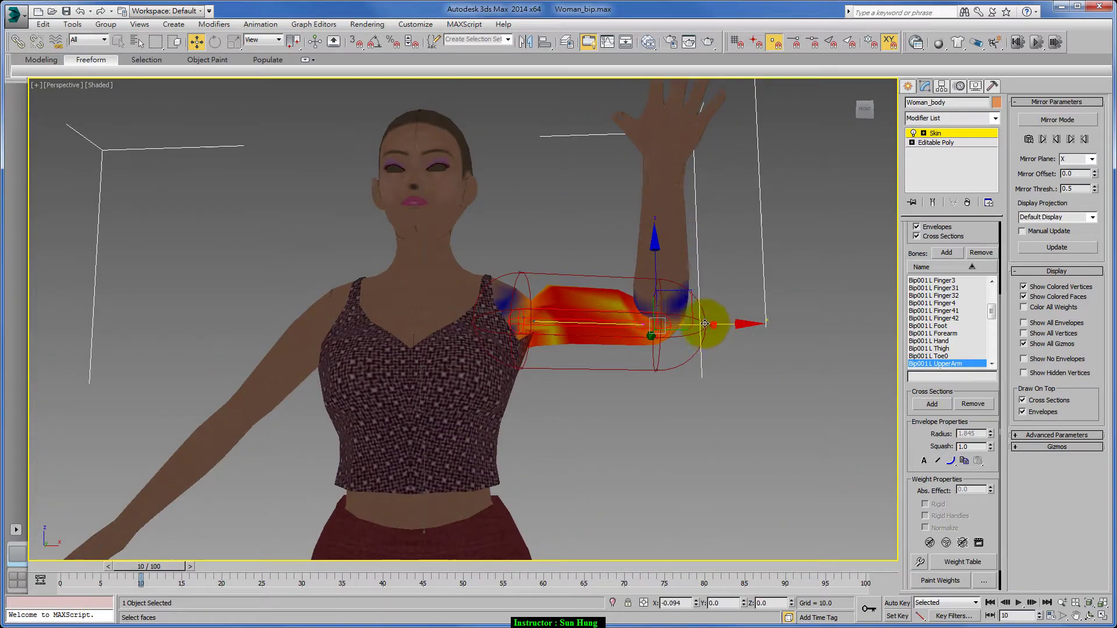
click(666, 261)
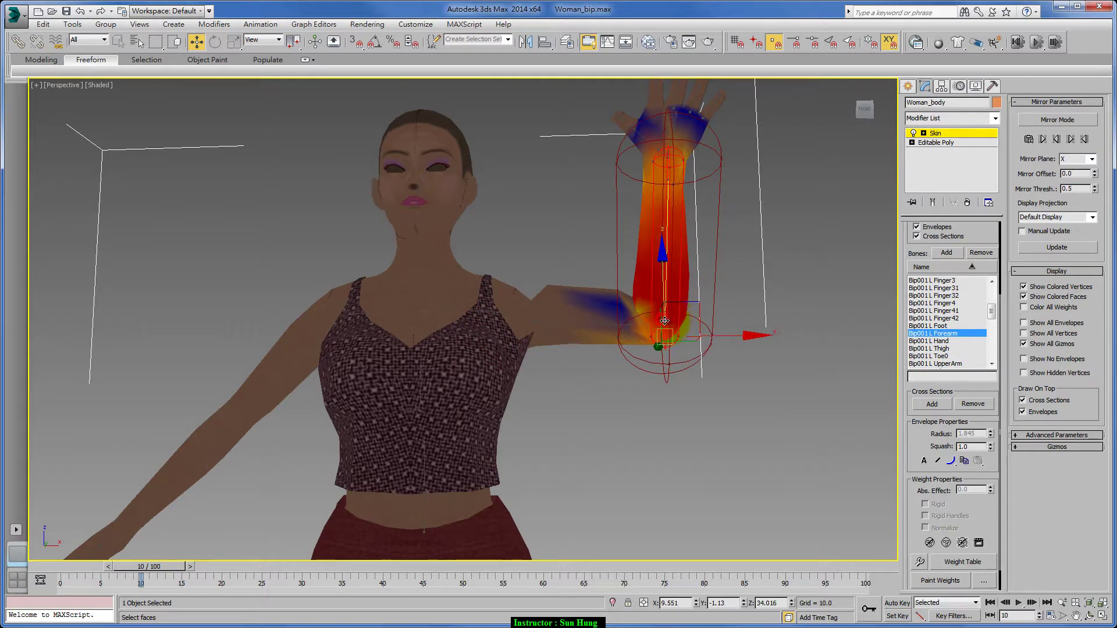
- Lower the forearm envelope's end point and set the reference coordinate system to Local
mouse_move(666, 267)
alt+middle_down()
mouse_move(605, 336)
mouse_move(642, 333)
alt+middle_up()
mouse_move(697, 283)
mouse_down()
mouse_move(677, 317)
mouse_move(691, 319)
mouse_up()
mouse_move(691, 320)
alt+middle_down()
mouse_move(614, 324)
mouse_move(665, 290)
mouse_move(571, 262)
mouse_move(625, 282)
alt+middle_up()
click(614, 323)
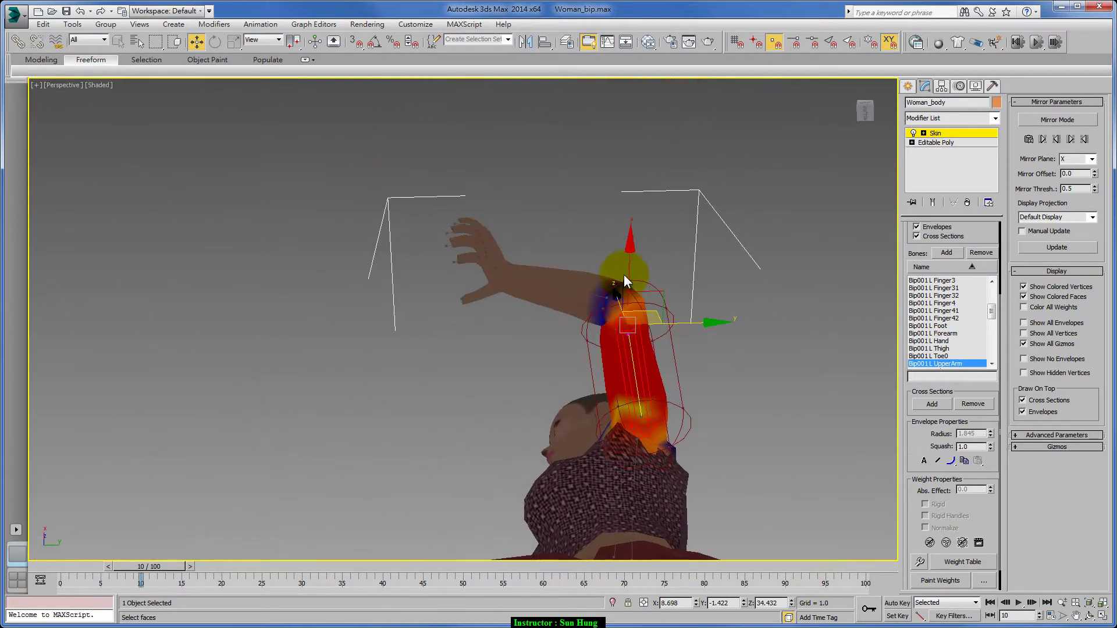
click(254, 40)
click(253, 80)
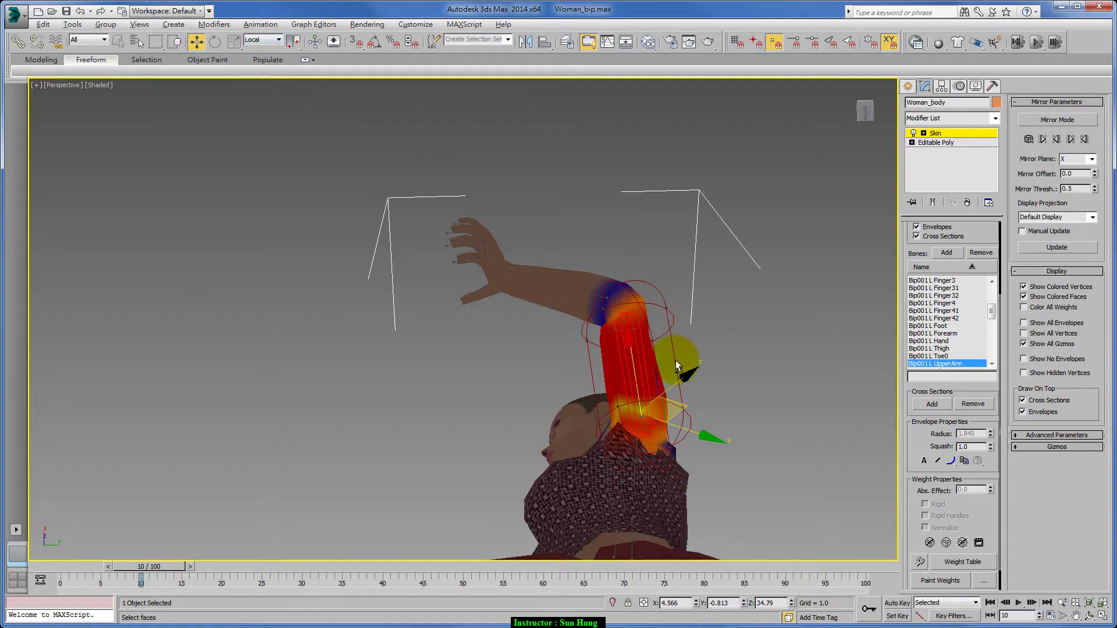
- Pull the L Forearm envelope's upper end off the hand and shrink its radius to 1.17
mouse_move(676, 361)
alt+middle_down()
mouse_move(777, 410)
mouse_move(624, 330)
mouse_move(643, 351)
mouse_move(630, 393)
mouse_move(536, 348)
mouse_move(570, 362)
mouse_move(642, 349)
mouse_move(645, 328)
alt+middle_up()
click(646, 295)
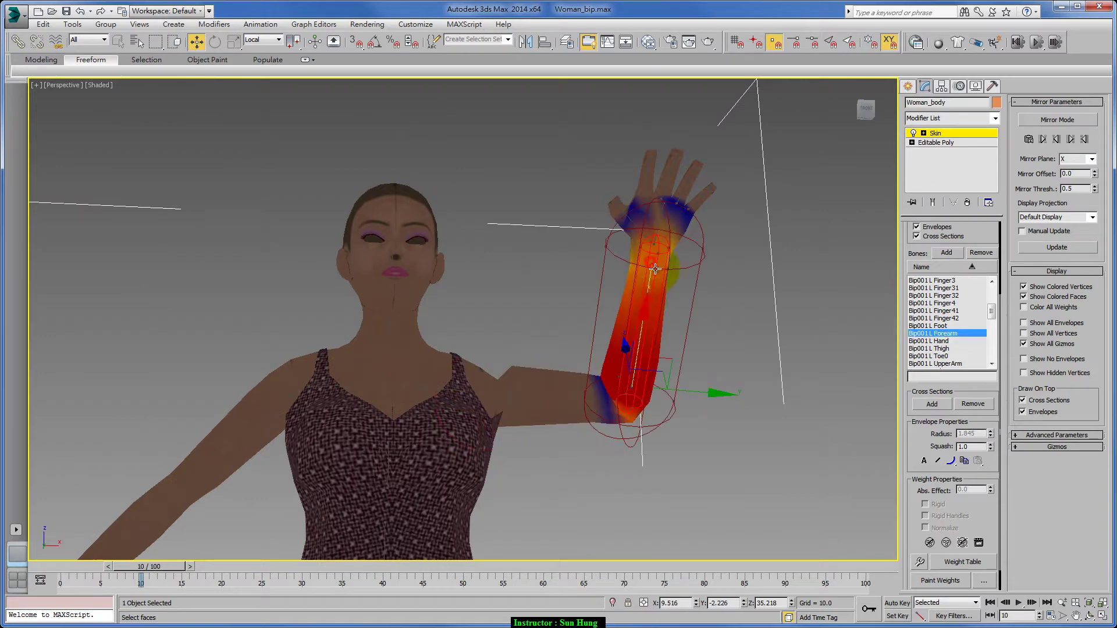
mouse_move(632, 410)
alt+middle_down()
mouse_move(647, 357)
mouse_move(655, 449)
mouse_move(656, 316)
alt+middle_up()
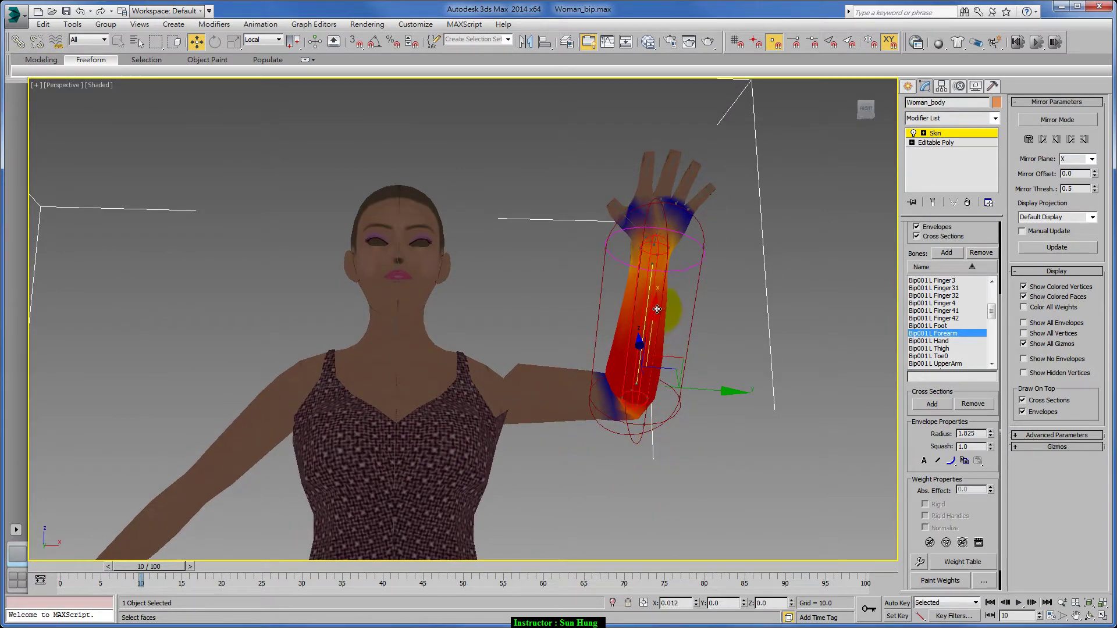
drag(648, 312, 649, 335)
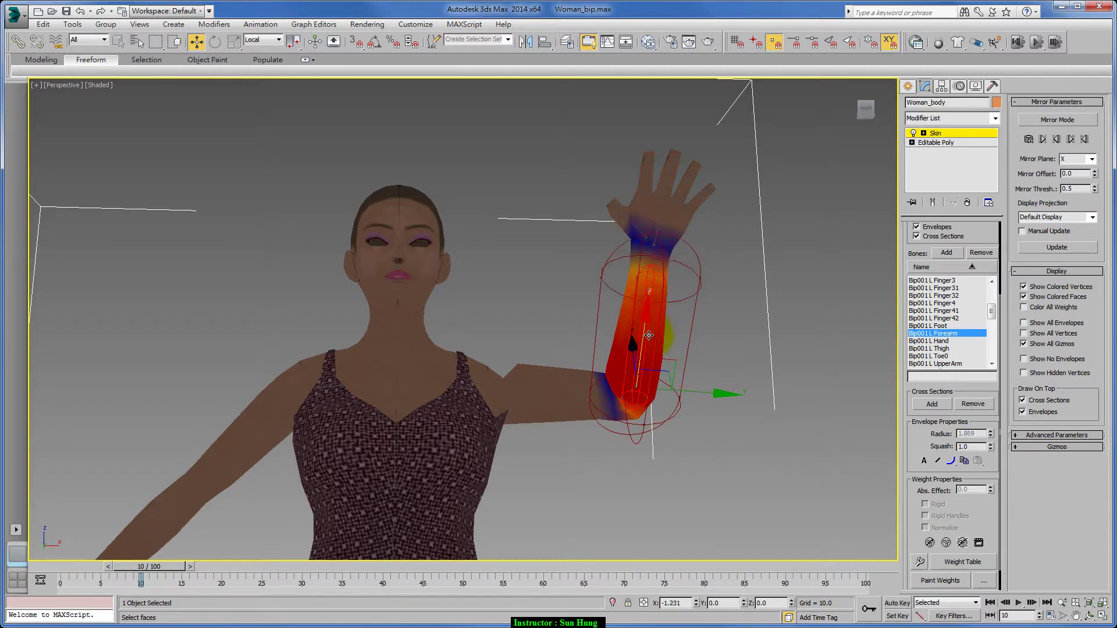
alt+middle_drag(675, 324, 703, 274)
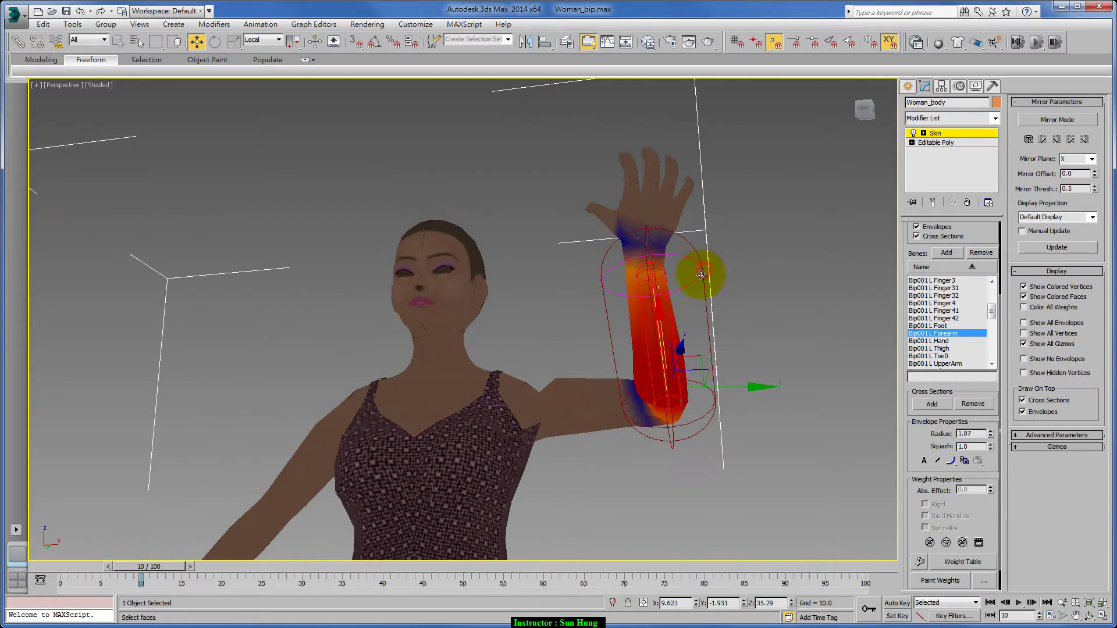
drag(703, 363, 625, 371)
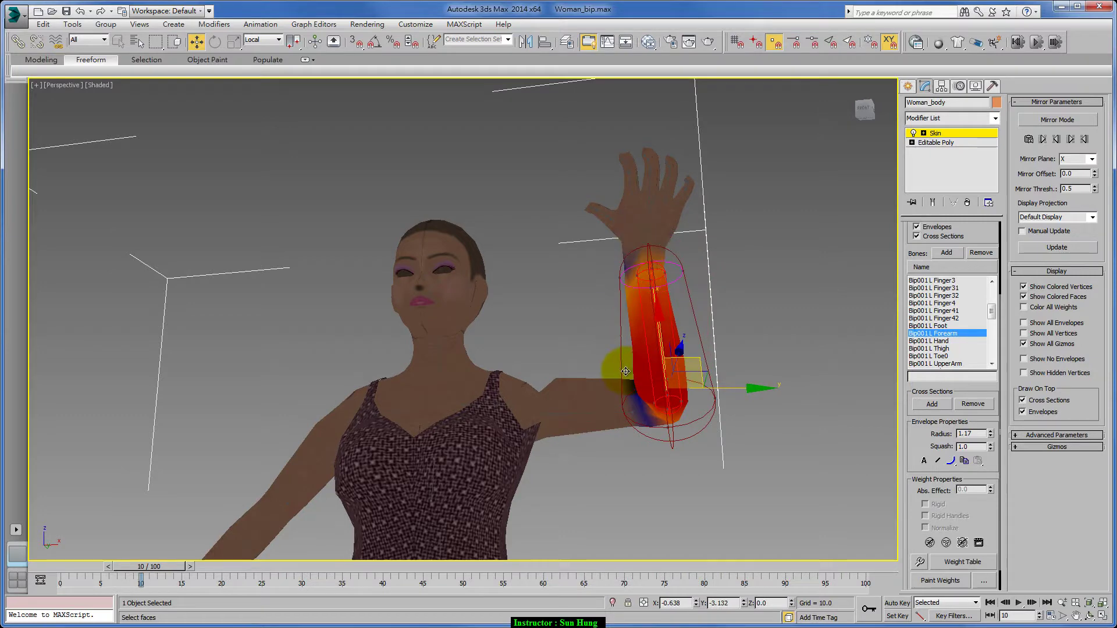
alt+middle_drag(653, 288, 754, 398)
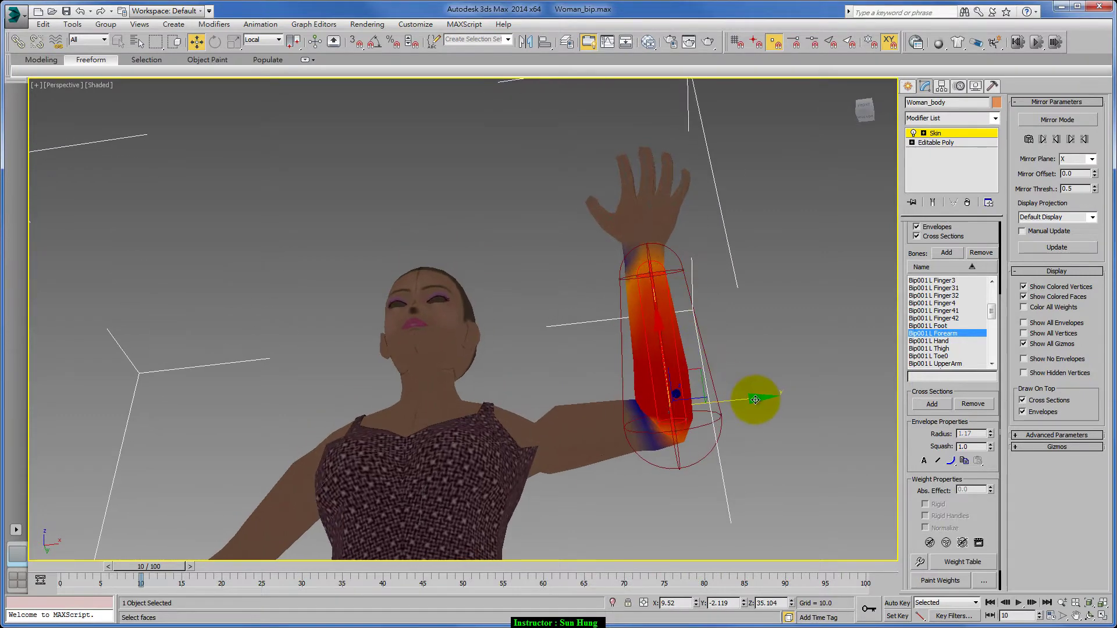
click(755, 398)
- In Screen coordinates, shift the Bip001 L Clavicle envelope vertically along Y
click(261, 39)
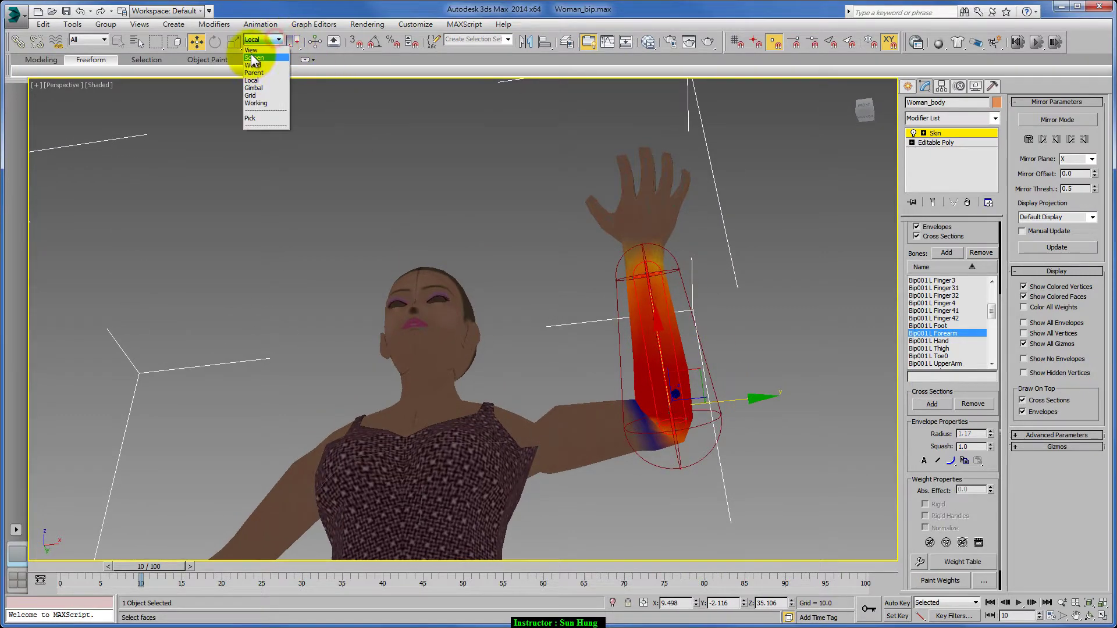
mouse_move(727, 348)
alt+middle_down()
mouse_move(749, 331)
mouse_move(556, 416)
mouse_move(824, 337)
mouse_move(709, 319)
mouse_move(665, 286)
mouse_move(536, 236)
alt+middle_up()
click(500, 222)
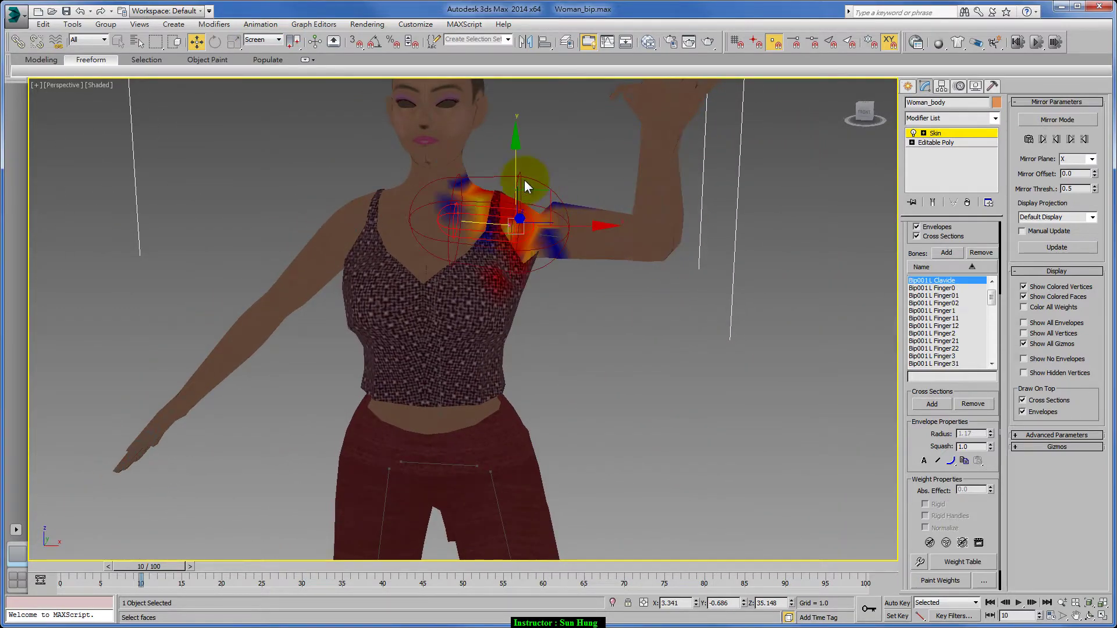
drag(517, 118, 525, 120)
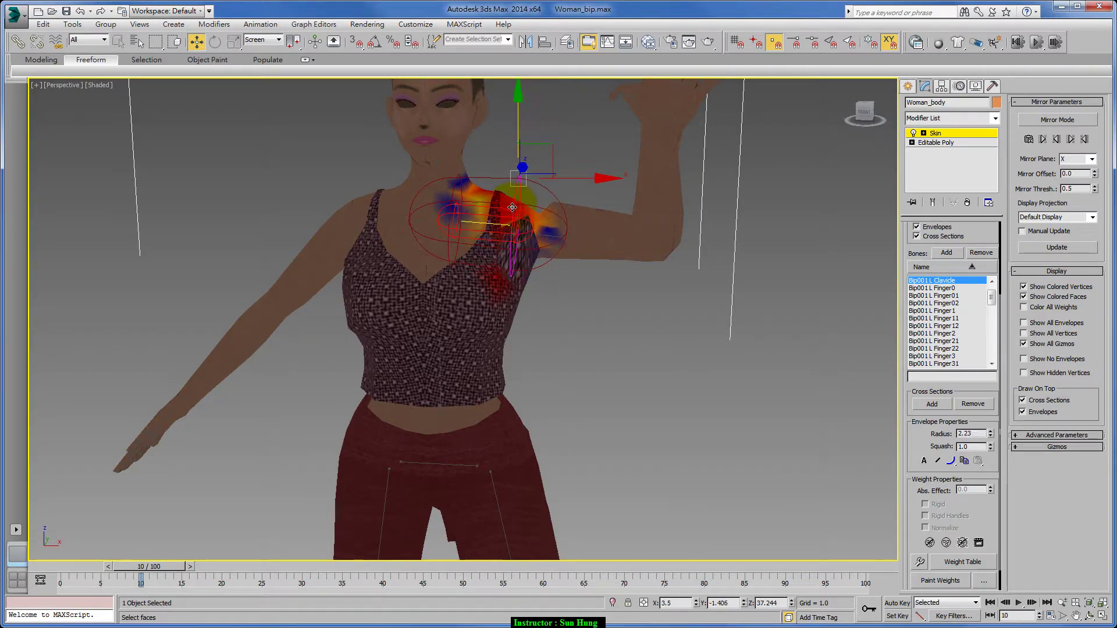
click(568, 259)
mouse_move(604, 269)
alt+middle_down()
mouse_move(654, 319)
mouse_move(523, 320)
mouse_move(585, 365)
mouse_move(483, 278)
mouse_move(531, 297)
alt+middle_up()
- Drag the Spine1 envelope end point down and left over the torso
click(501, 281)
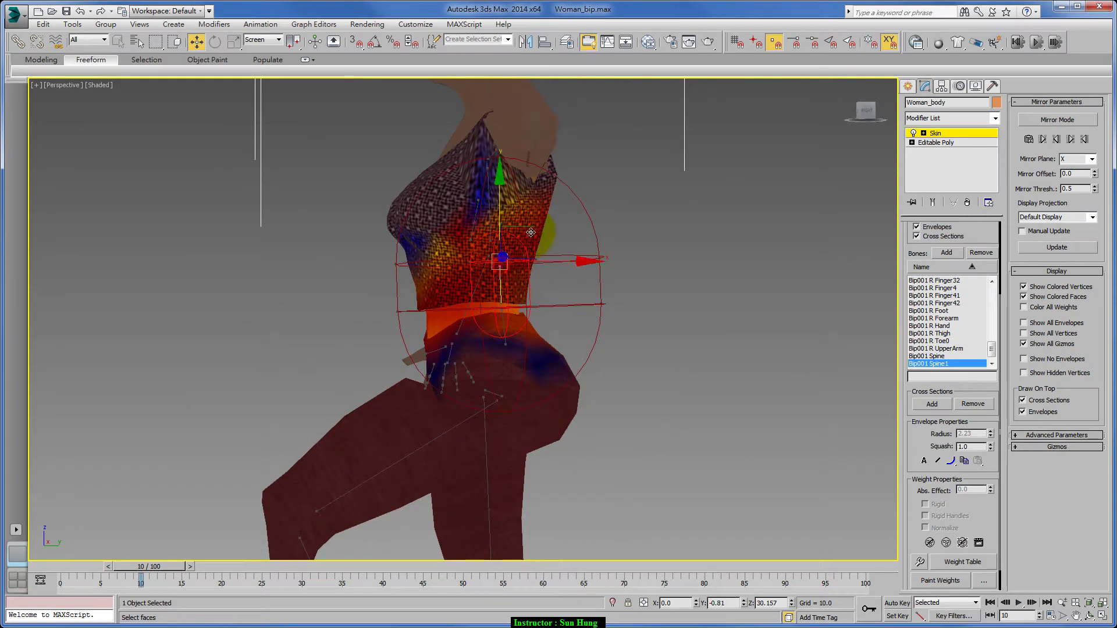
drag(530, 232, 491, 251)
drag(495, 303, 530, 291)
mouse_move(530, 291)
alt+middle_down()
mouse_move(614, 308)
mouse_move(578, 280)
mouse_move(598, 314)
mouse_move(568, 289)
alt+middle_up()
drag(568, 289, 577, 278)
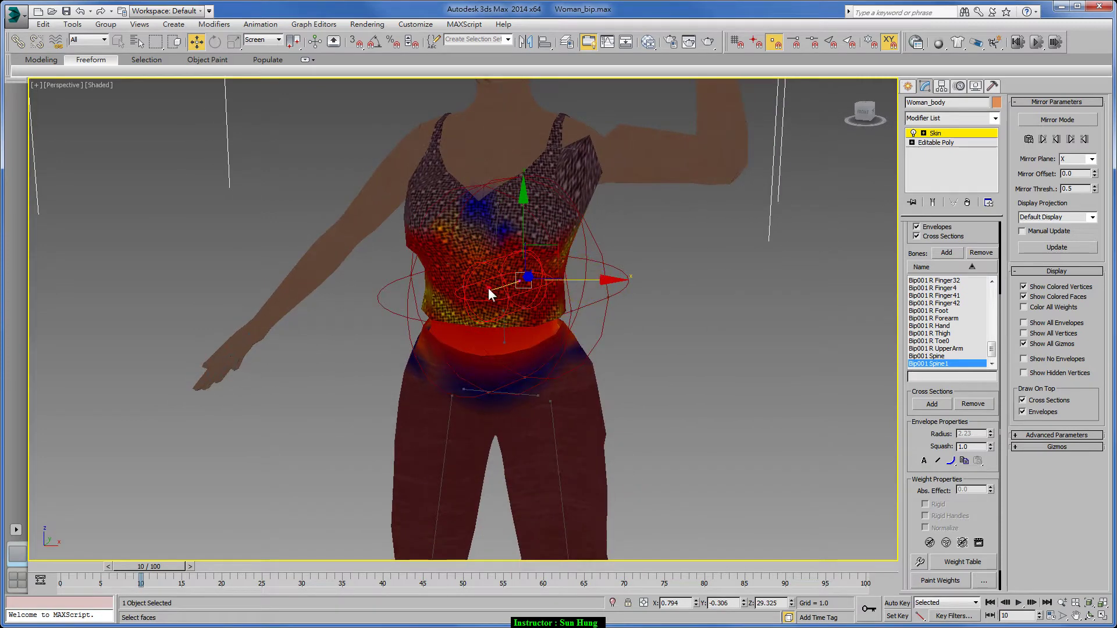
alt+middle_drag(528, 302, 552, 292)
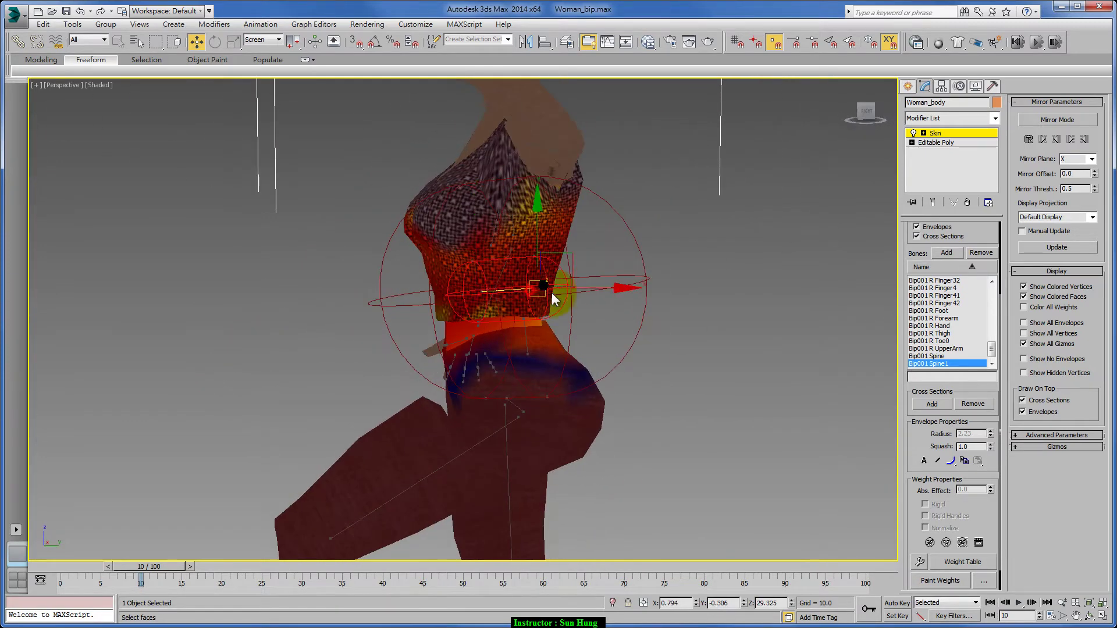
click(575, 290)
drag(575, 290, 536, 320)
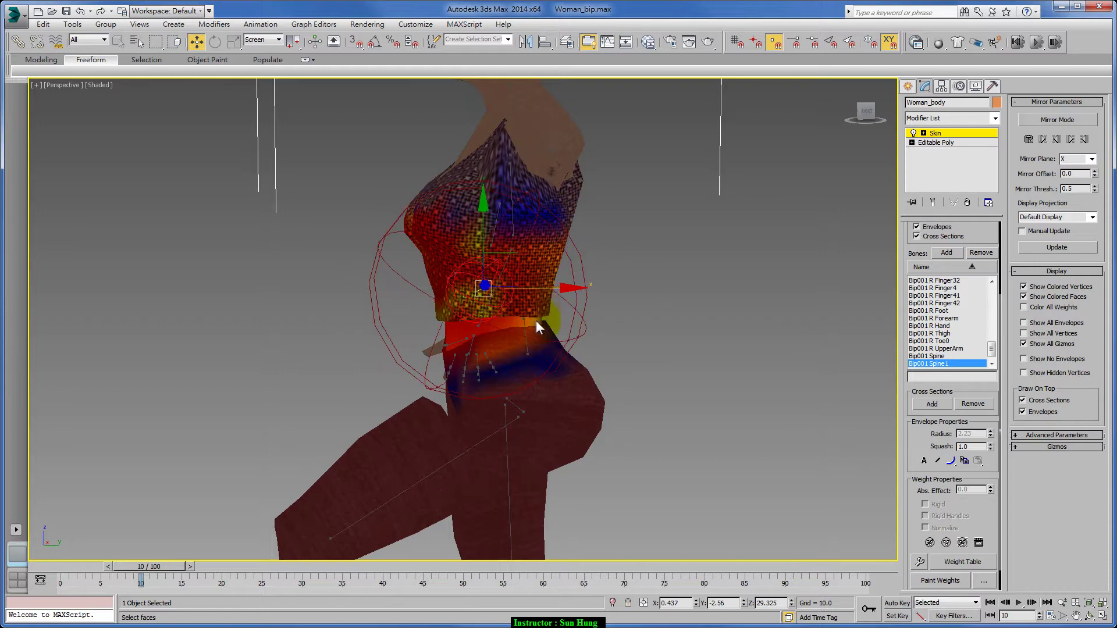
mouse_move(605, 411)
alt+middle_down()
mouse_move(617, 406)
mouse_move(523, 399)
mouse_move(541, 407)
alt+middle_up()
- Try X positions 1.5 and then -1.5 for the Spine1 envelope end point
click(674, 603)
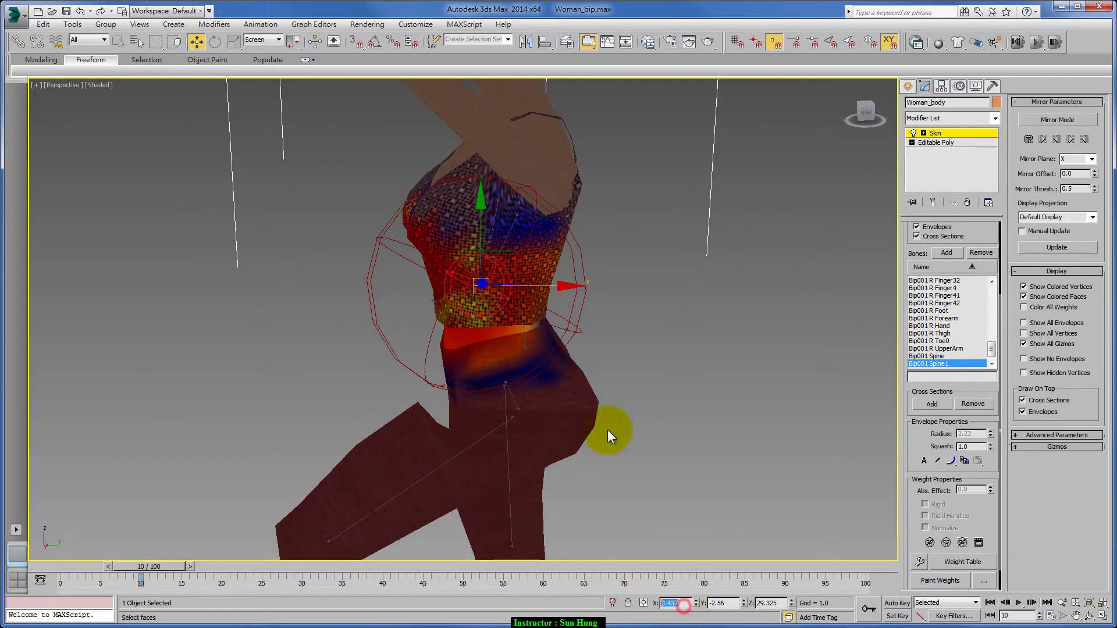
text(-0.0)
mouse_move(698, 420)
alt+middle_down()
mouse_move(597, 355)
mouse_move(774, 608)
alt+middle_up()
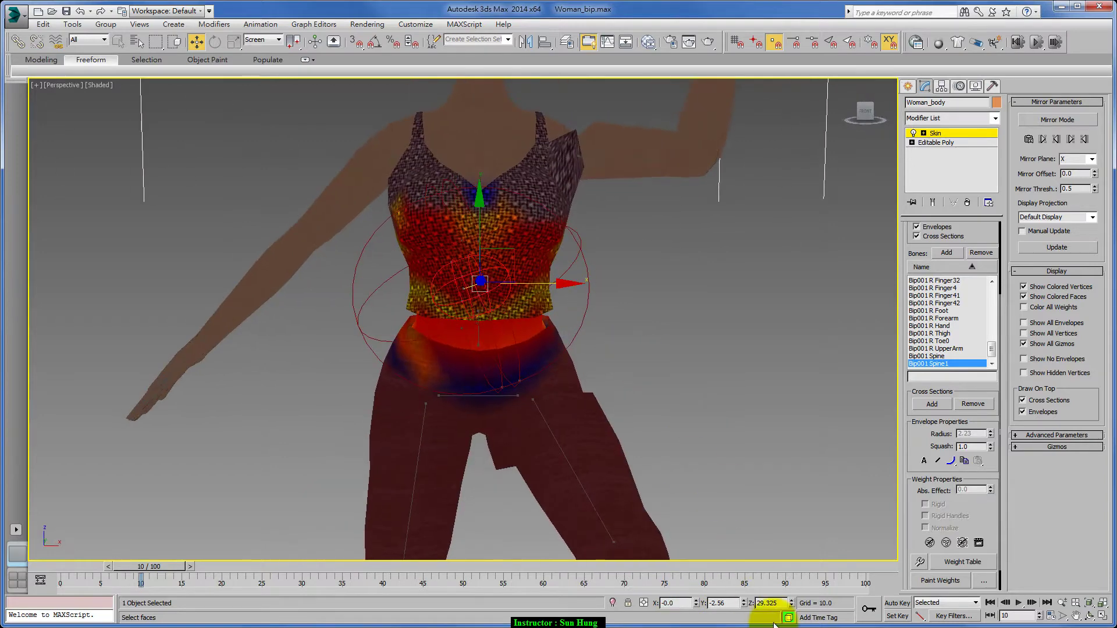
click(674, 603)
drag(567, 283, 605, 283)
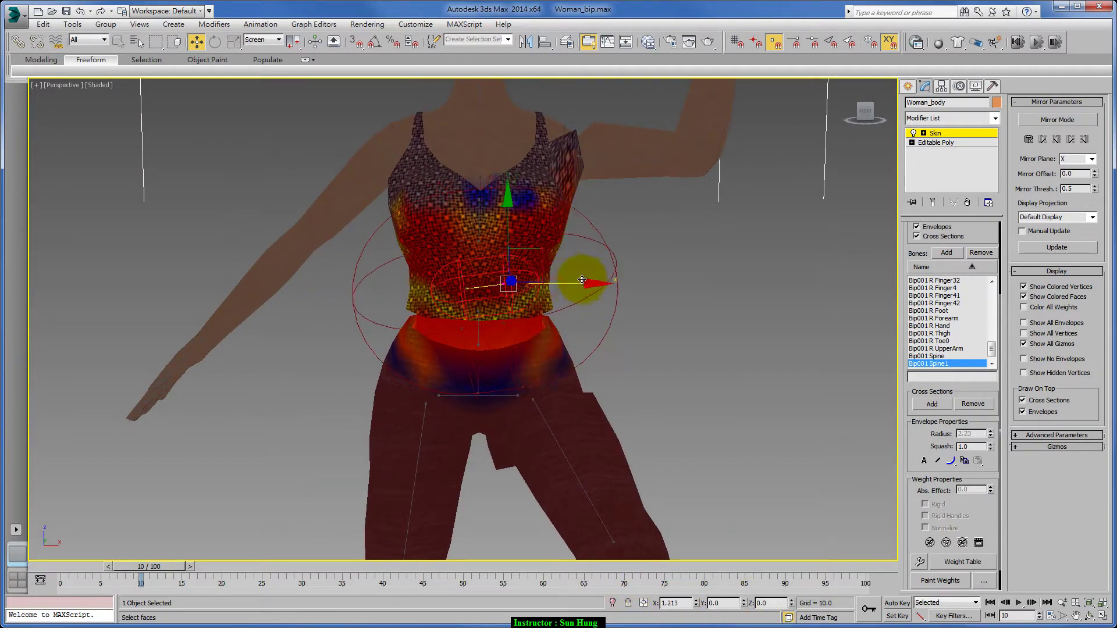
text(1.5)
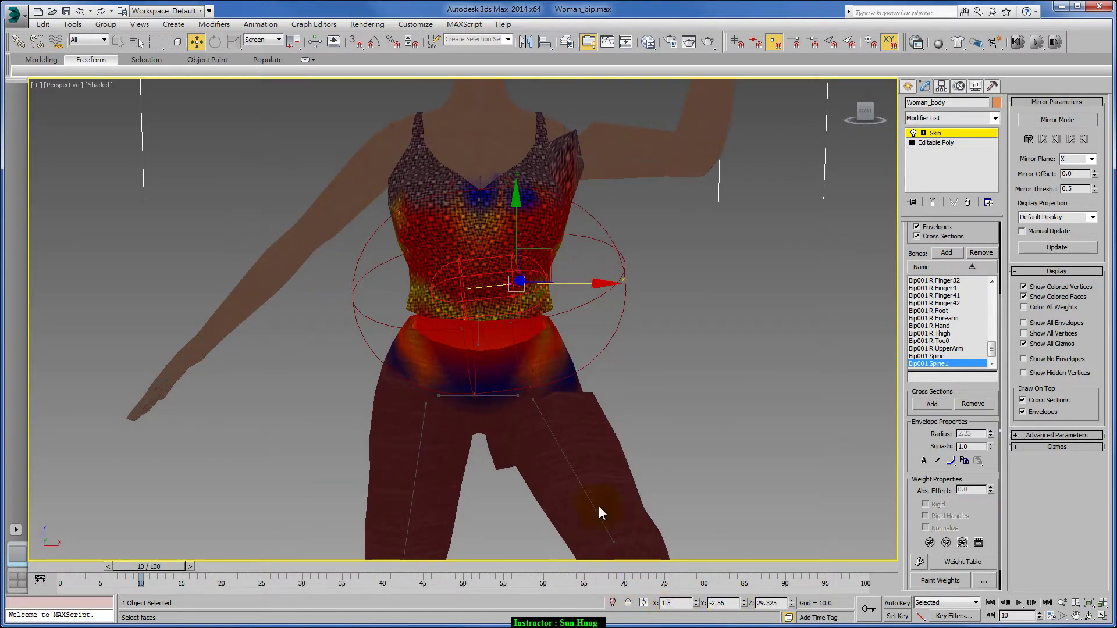
key(Return)
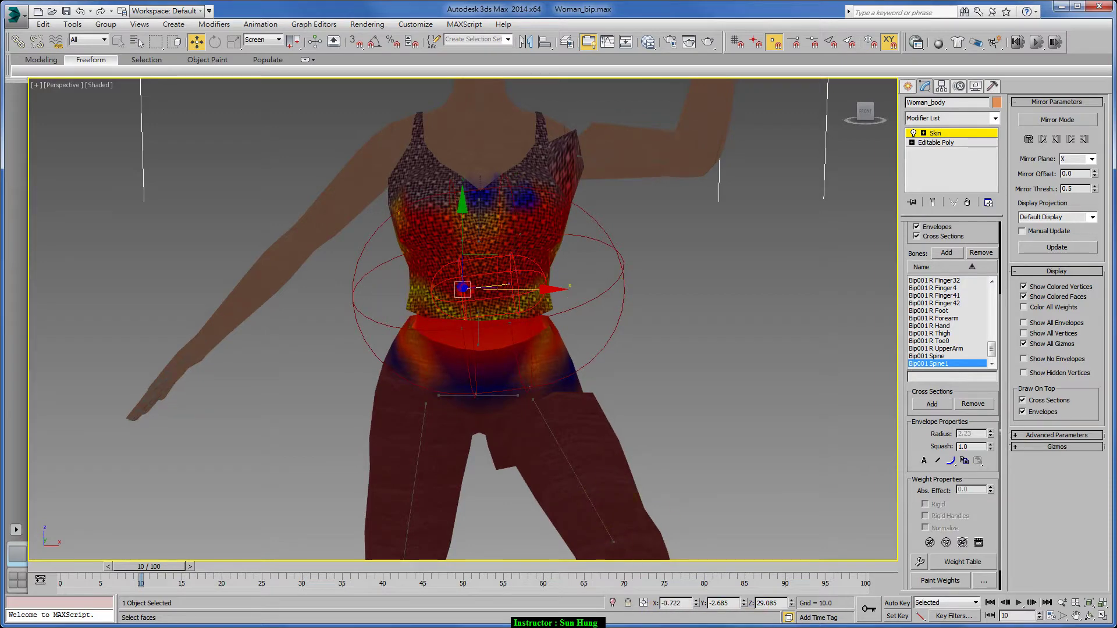
text(-1.5)
key(Return)
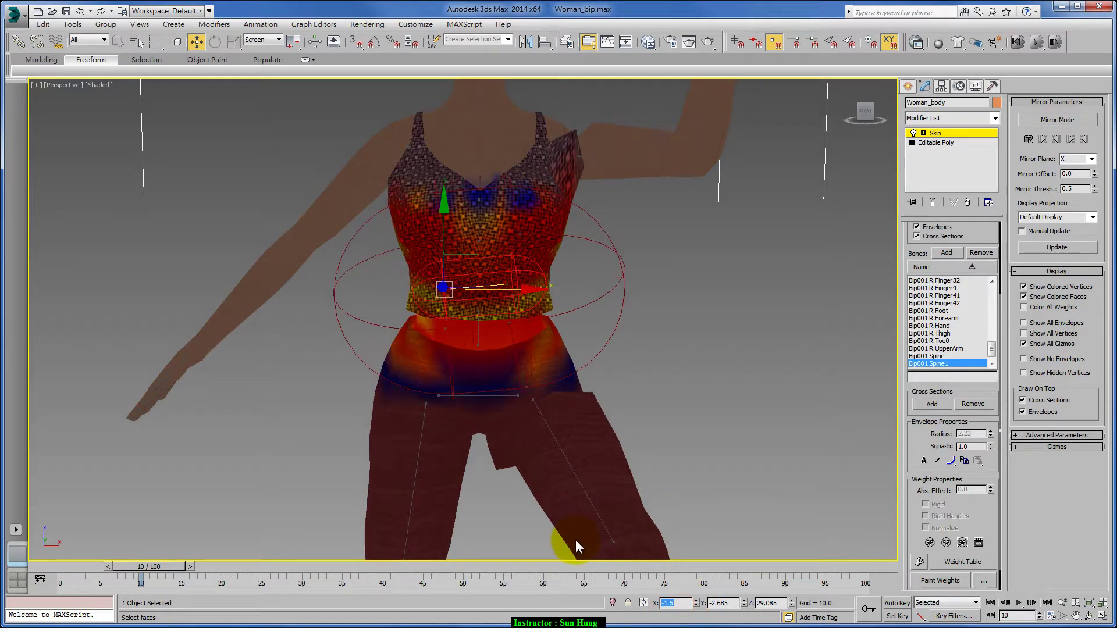
text(-2.56)
- Set both Spine1 envelope end points to Y -2.0, widening the envelope
double_click(768, 602)
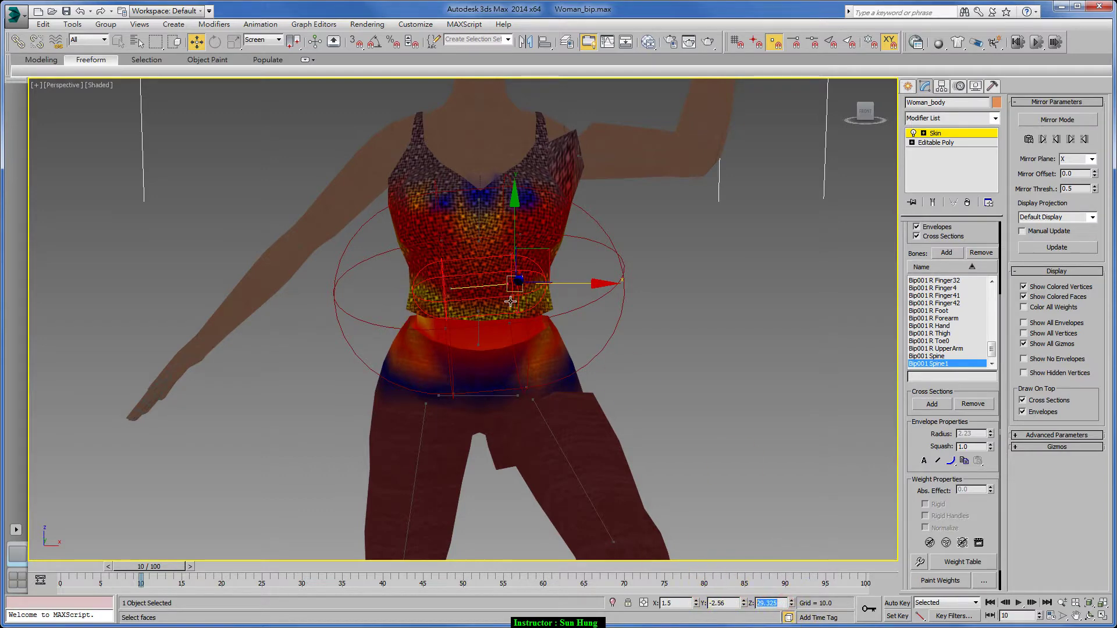
drag(522, 220, 522, 218)
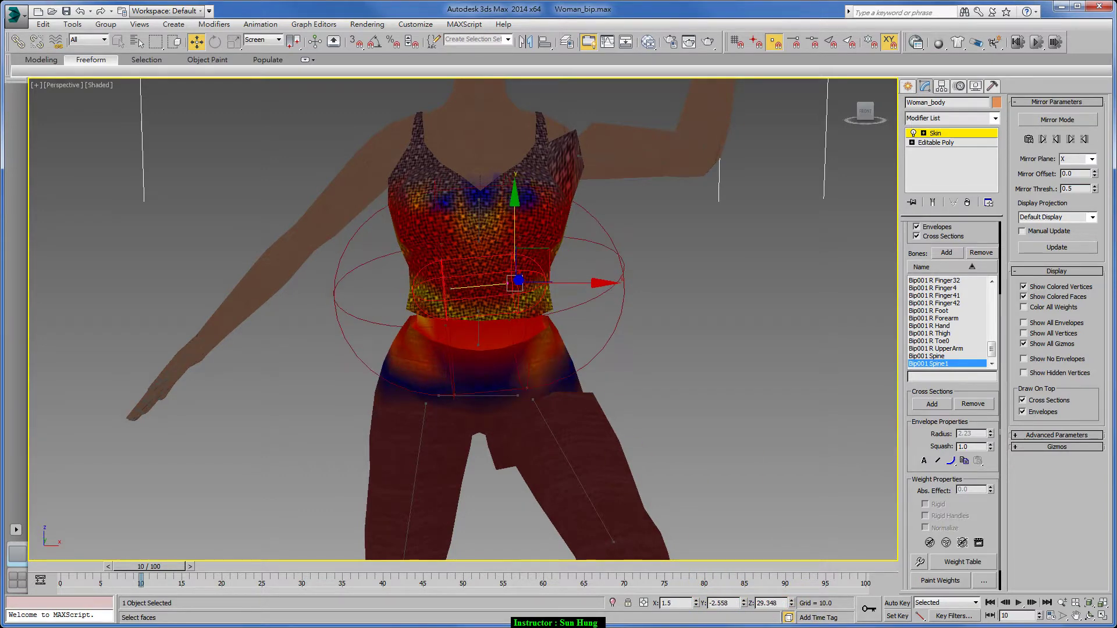
text(-2)
key(Return)
click(450, 285)
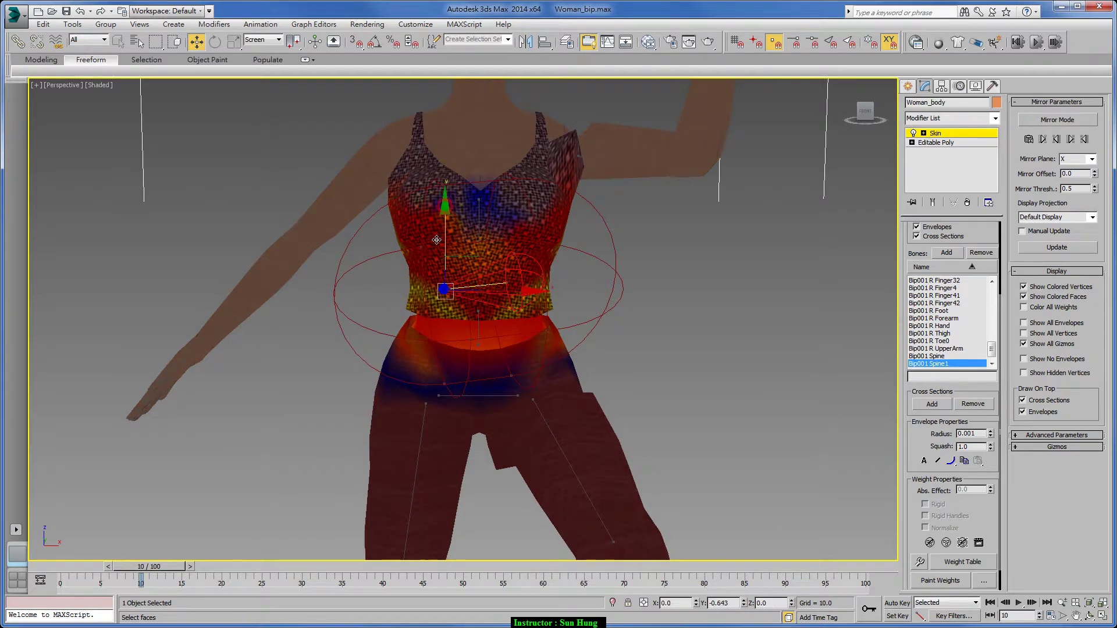
drag(436, 239, 434, 277)
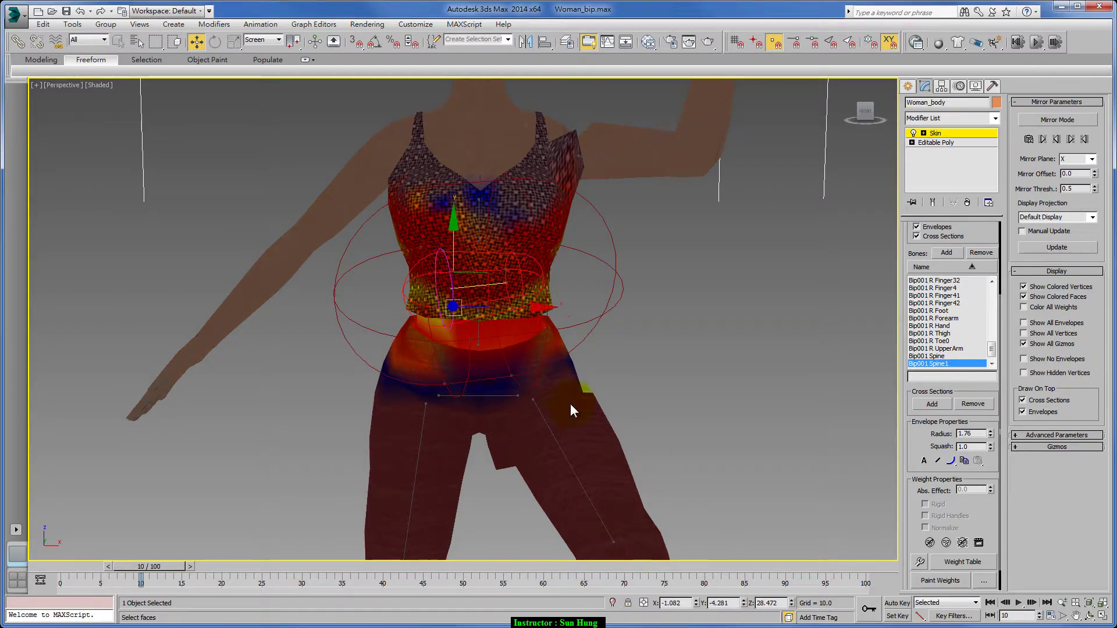
mouse_move(570, 403)
alt+middle_down()
mouse_move(641, 399)
mouse_move(473, 285)
alt+middle_up()
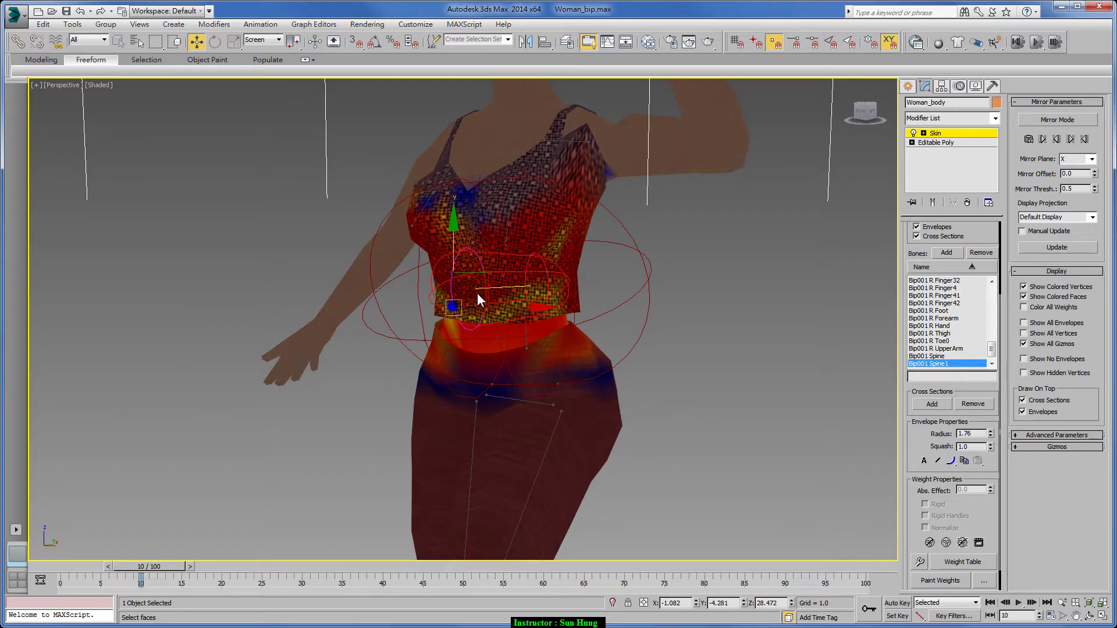
double_click(724, 603)
text(-2)
key(Return)
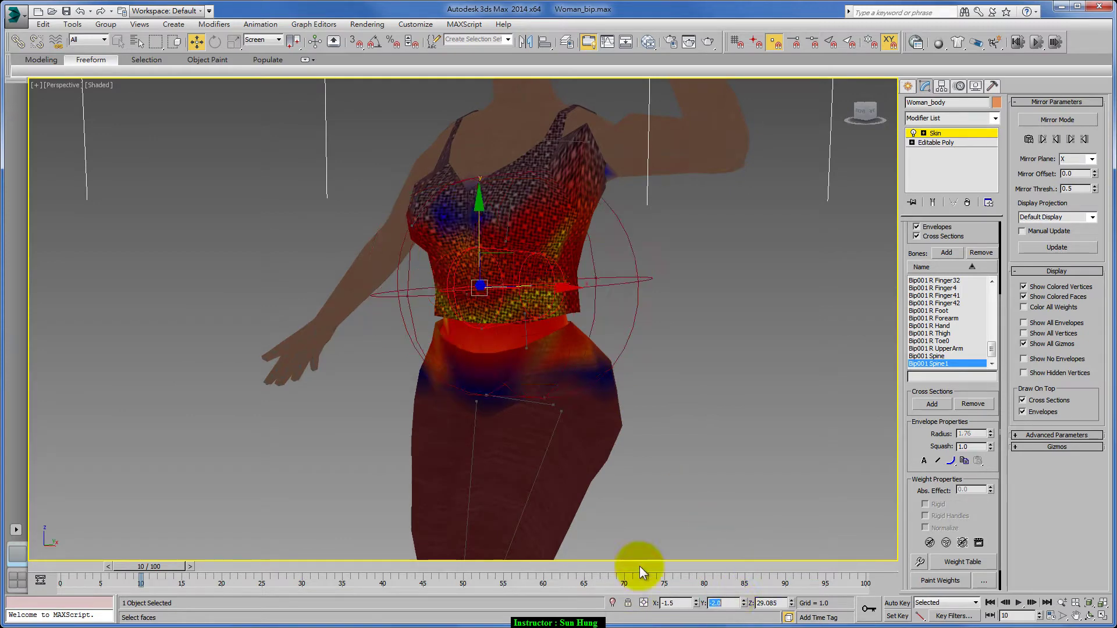
mouse_move(671, 417)
alt+middle_down()
mouse_move(715, 406)
mouse_move(623, 352)
mouse_move(643, 360)
alt+middle_up()
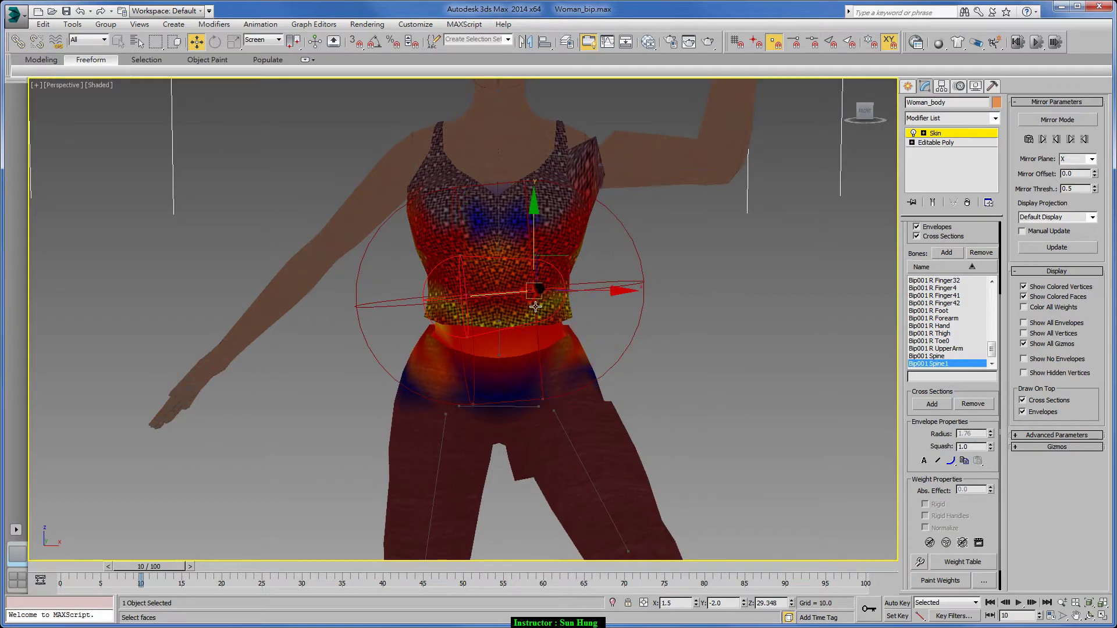
scroll(535, 306, up, 5)
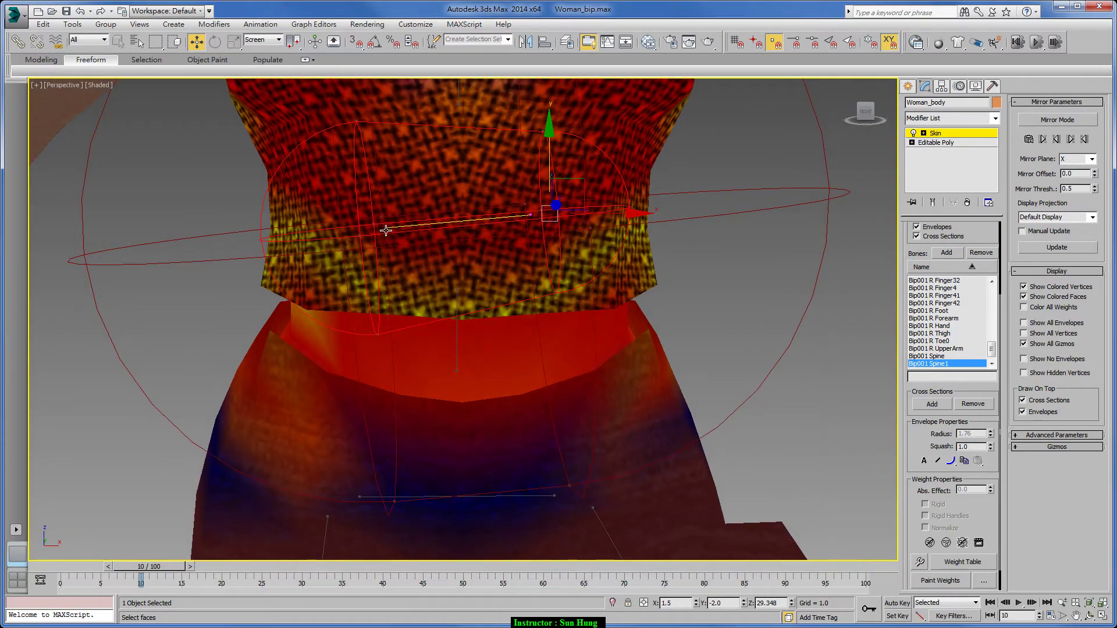
mouse_move(536, 217)
alt+middle_down()
mouse_move(472, 274)
mouse_move(589, 292)
mouse_move(561, 293)
mouse_move(728, 550)
alt+middle_up()
- Set the Spine1 envelope end point's Z height to 30
text(30)
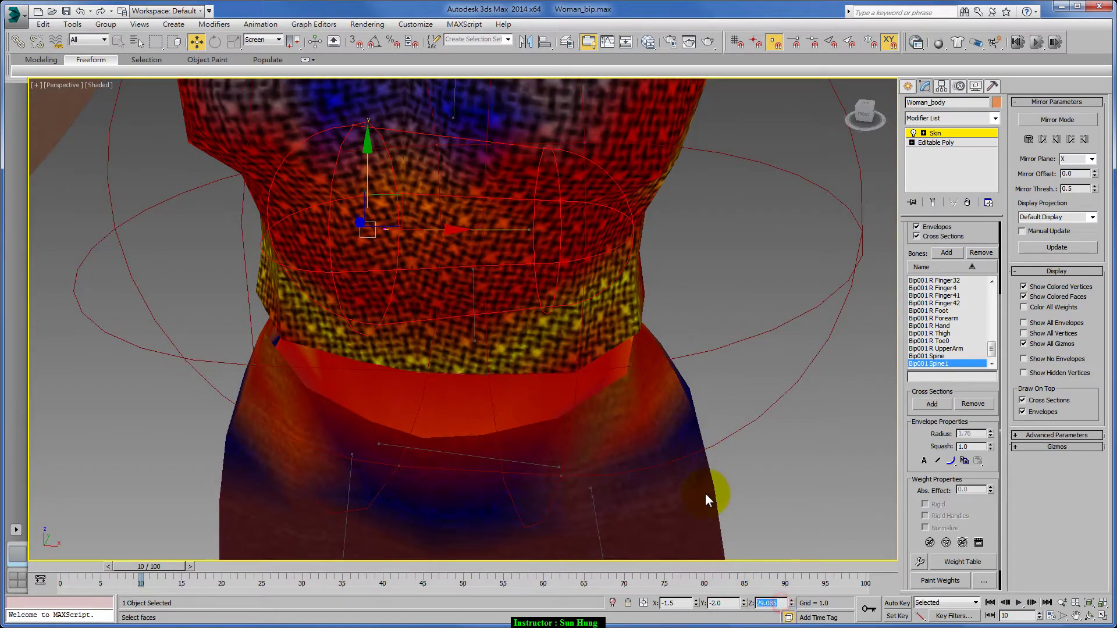
key(Return)
scroll(705, 494, down, 2)
scroll(610, 349, down, 3)
mouse_move(549, 314)
alt+middle_down()
mouse_move(684, 283)
mouse_move(563, 305)
mouse_move(527, 261)
alt+middle_up()
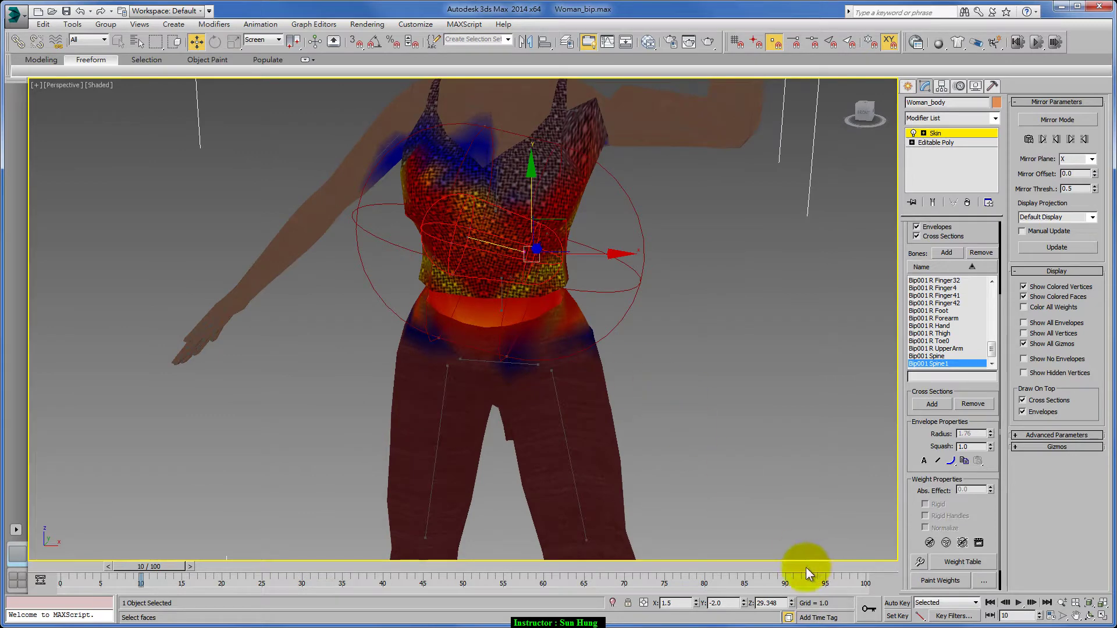
double_click(771, 603)
text(30)
key(Return)
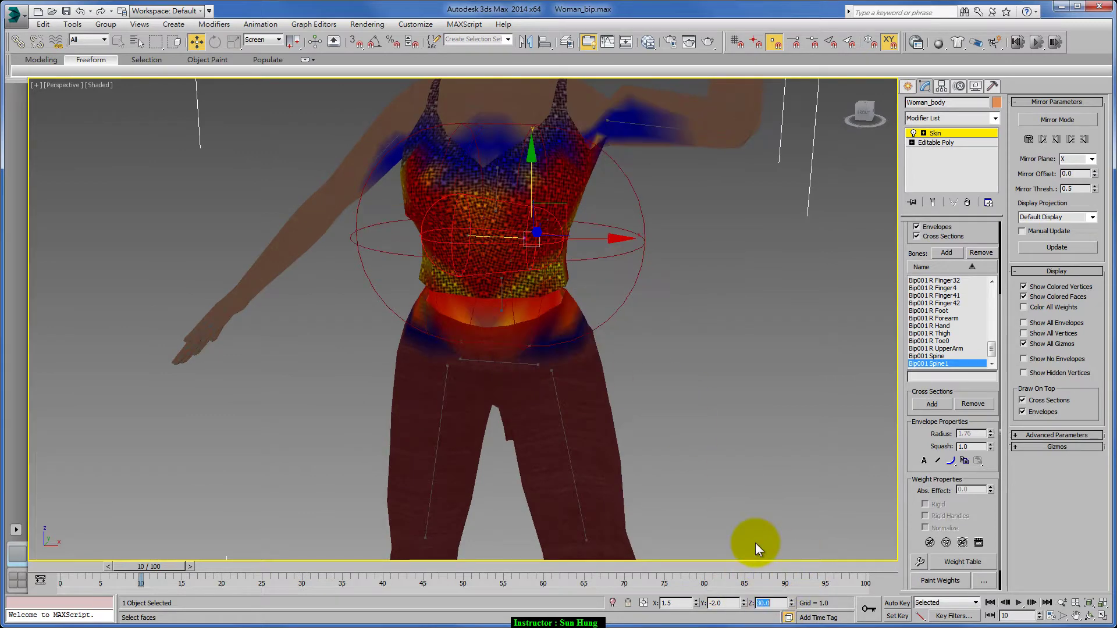
- Try lowering the end point to Z 25, then restore it to 30
mouse_move(755, 543)
alt+middle_down()
mouse_move(786, 459)
mouse_move(713, 492)
mouse_move(739, 494)
alt+middle_up()
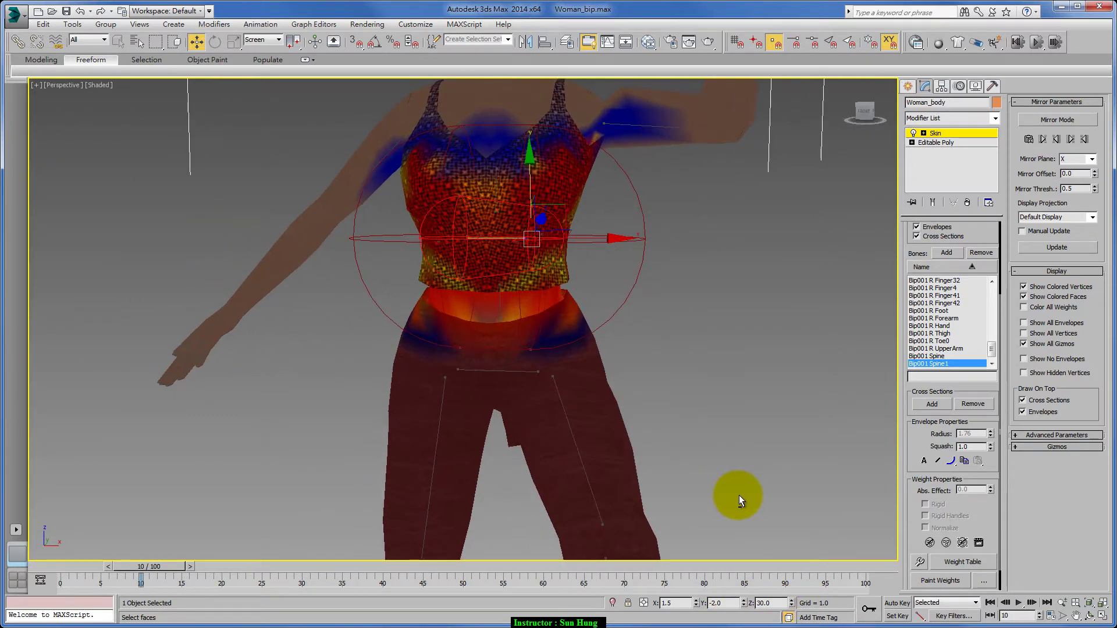
double_click(776, 602)
text(2)
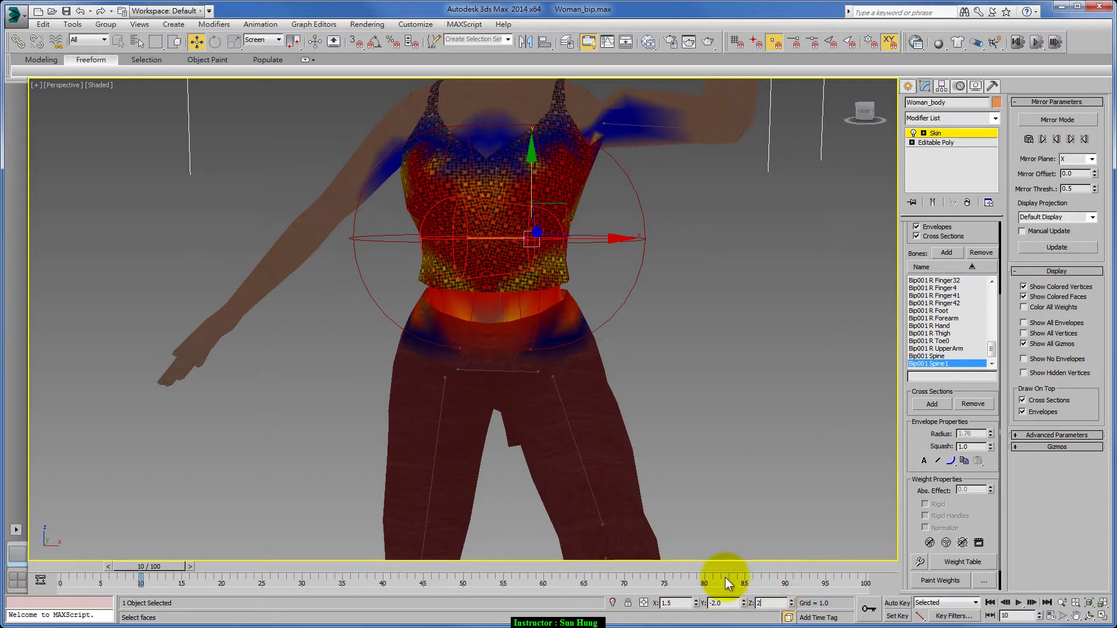
text(5)
key(Return)
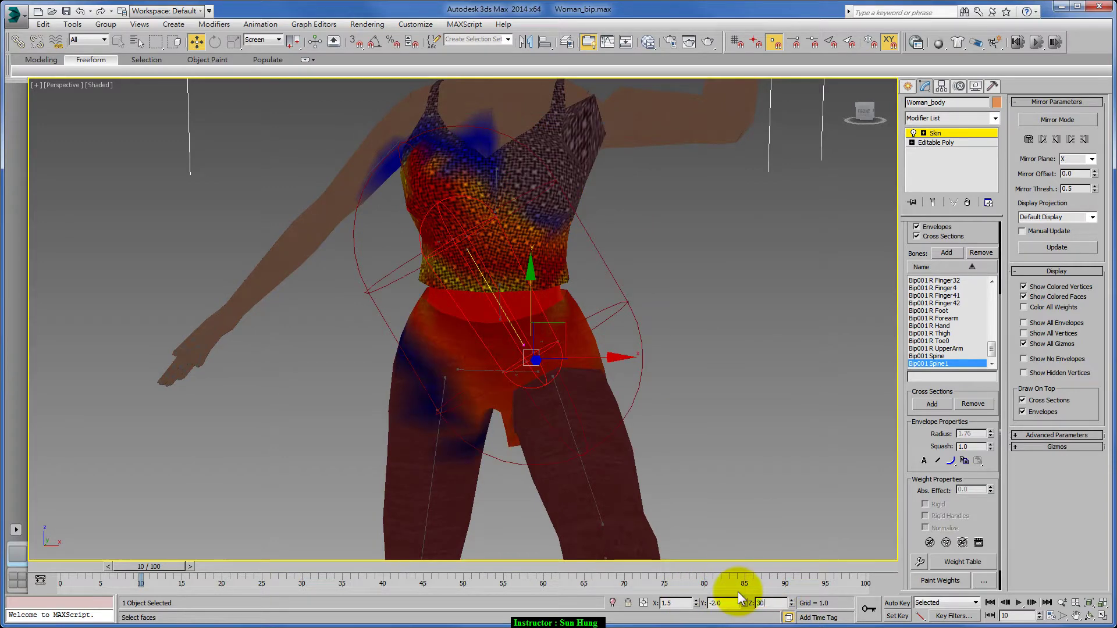
text(30)
key(Return)
mouse_move(549, 311)
alt+middle_down()
mouse_move(549, 323)
mouse_move(622, 320)
mouse_move(561, 368)
alt+middle_up()
scroll(533, 213, up, 3)
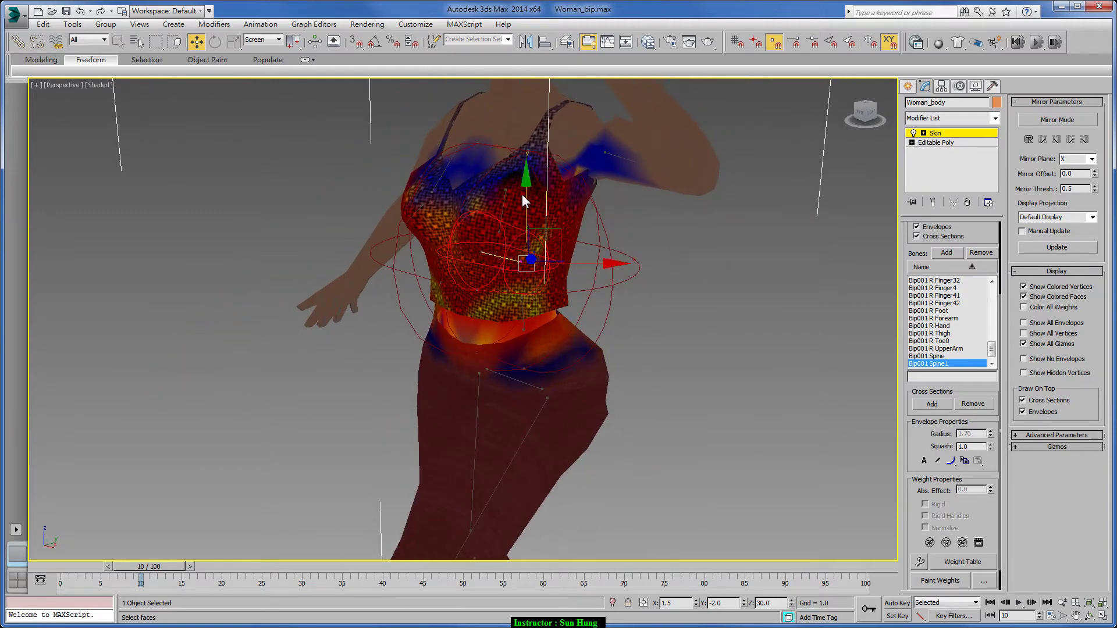
- Switch to View coordinates and set both Spine1 envelope end points to Z 29.5
click(262, 39)
click(254, 48)
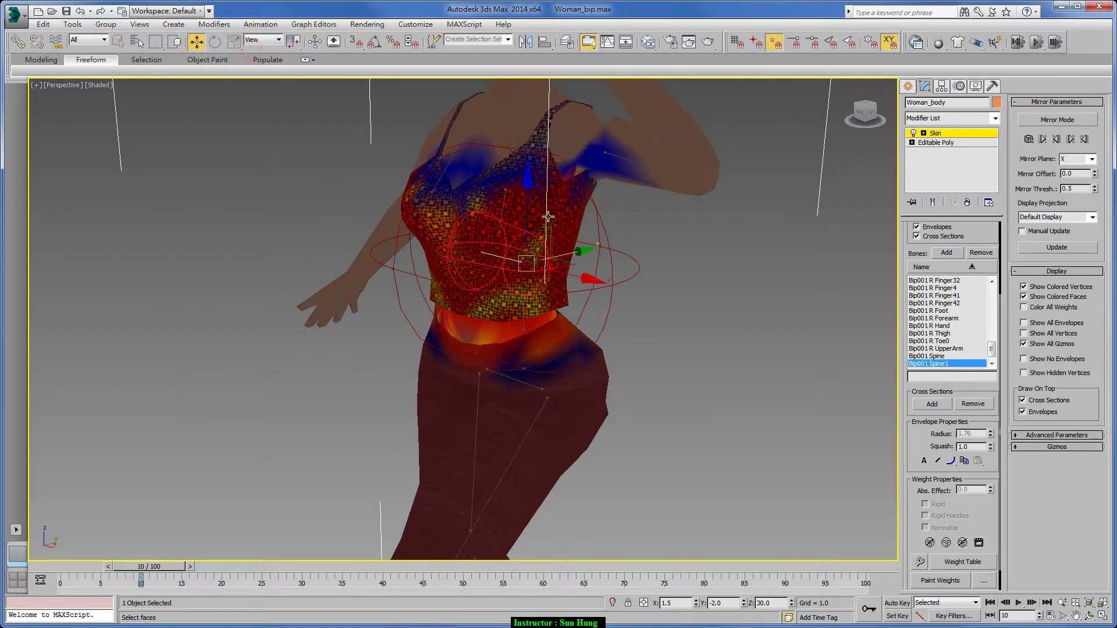
drag(523, 199, 593, 327)
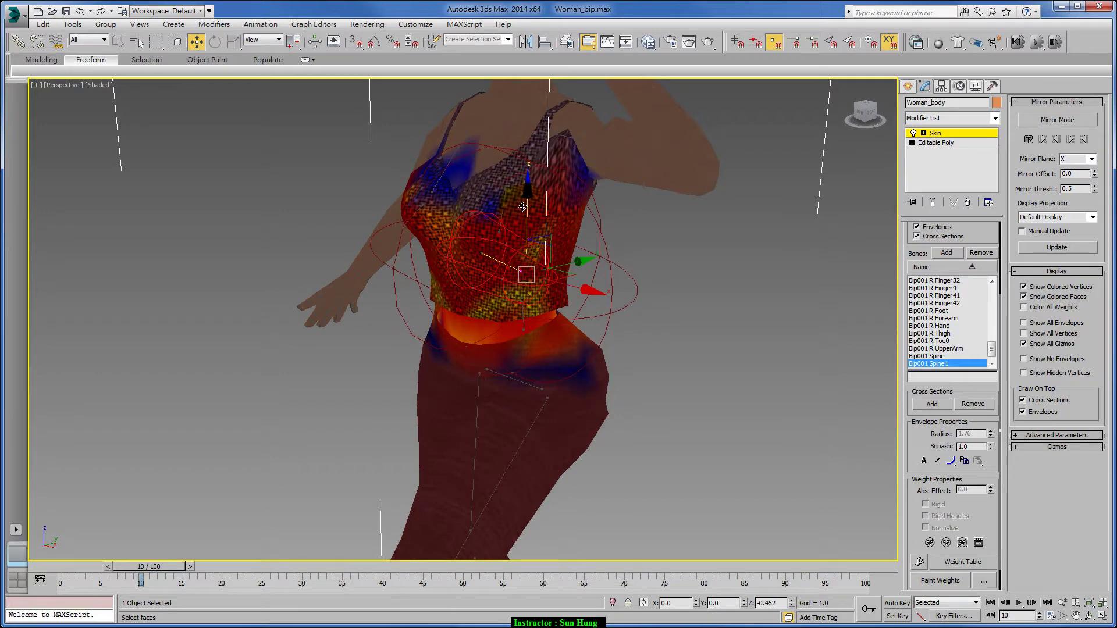
alt+middle_drag(591, 323, 659, 327)
double_click(767, 603)
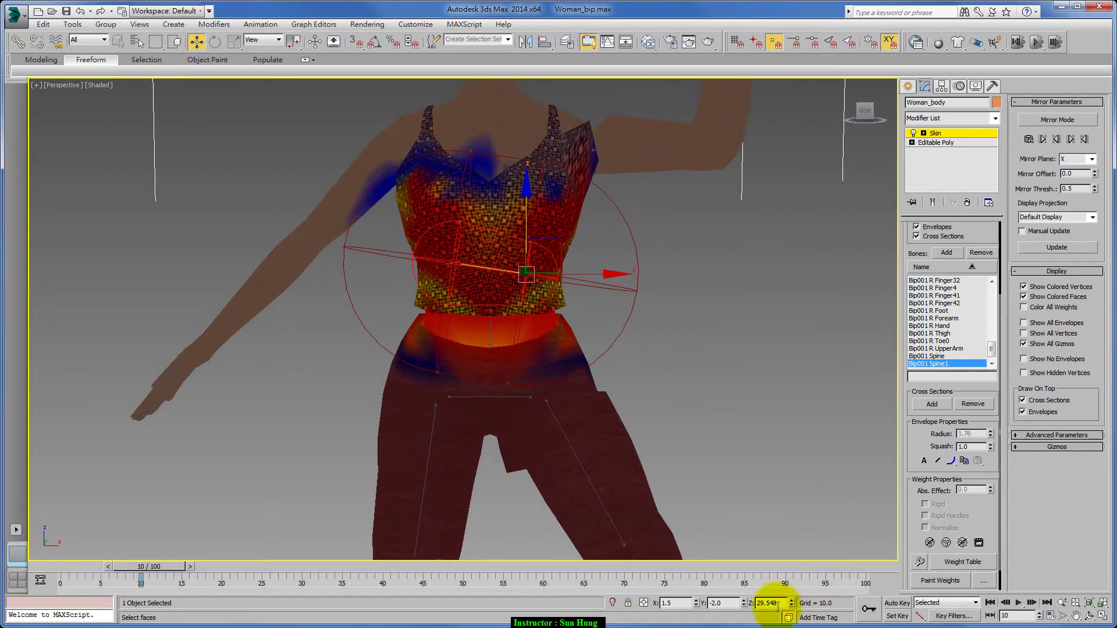
text(2)
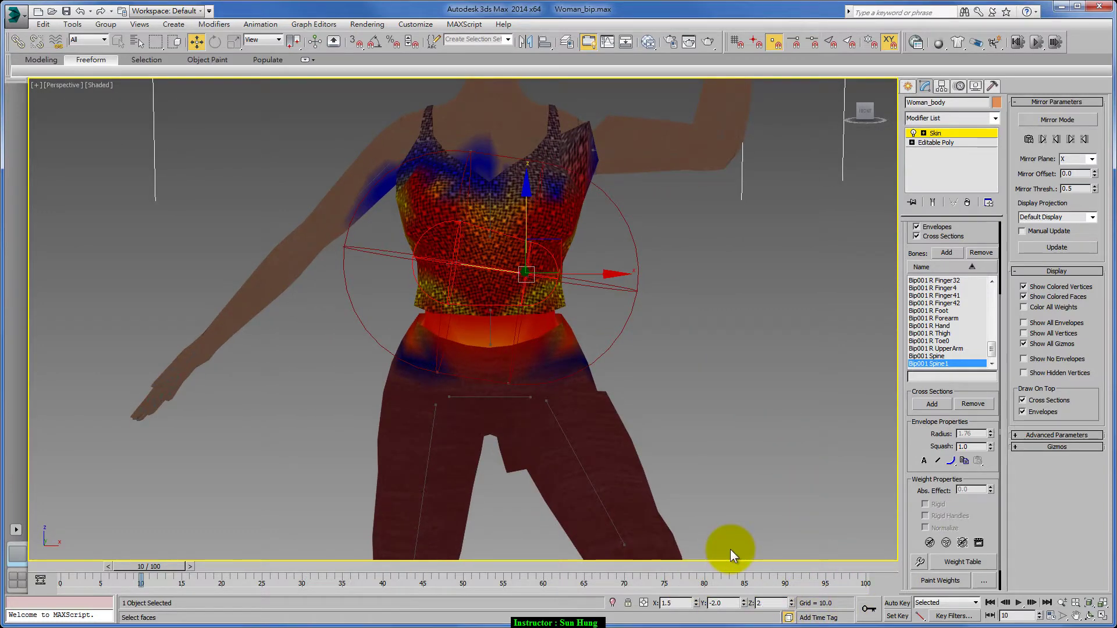
text(9)
key(Return)
text(29.5)
key(Return)
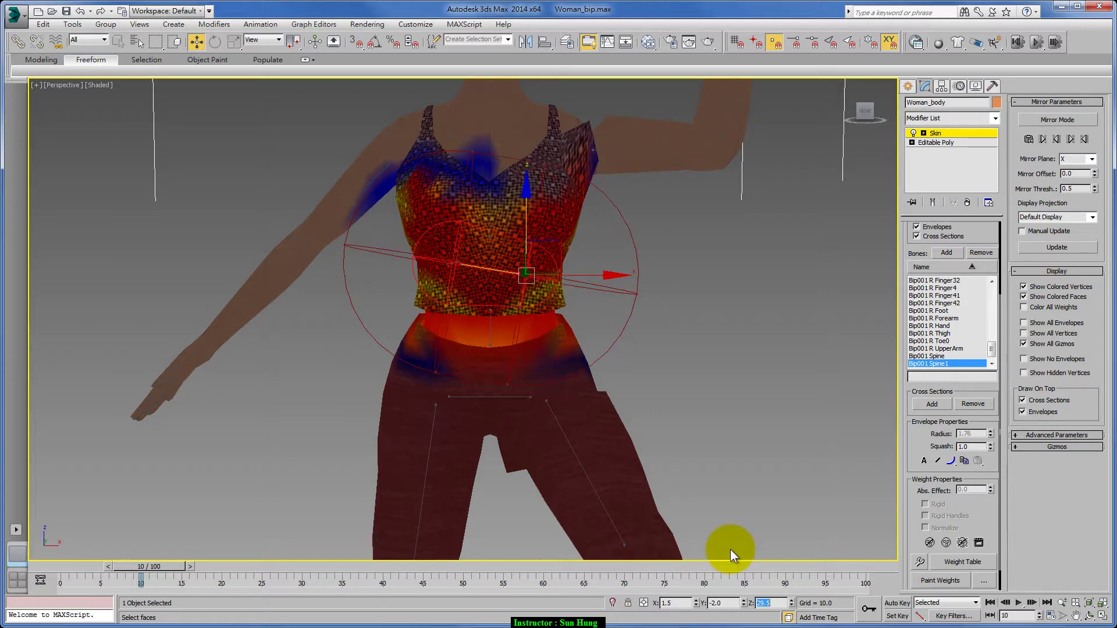
click(459, 264)
double_click(763, 602)
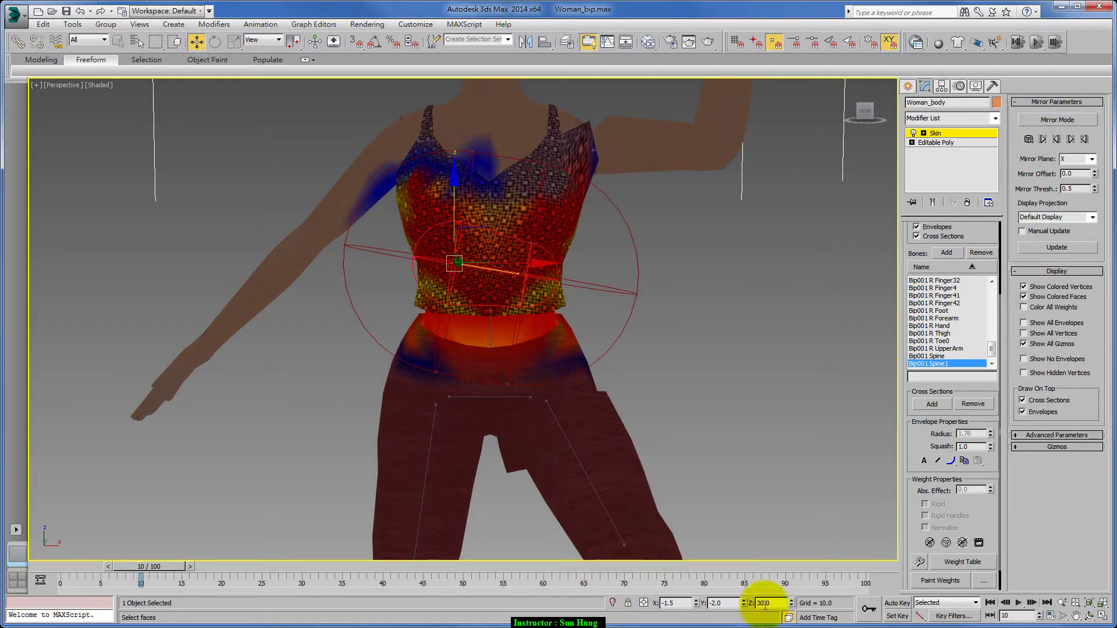
text(29.5)
key(Return)
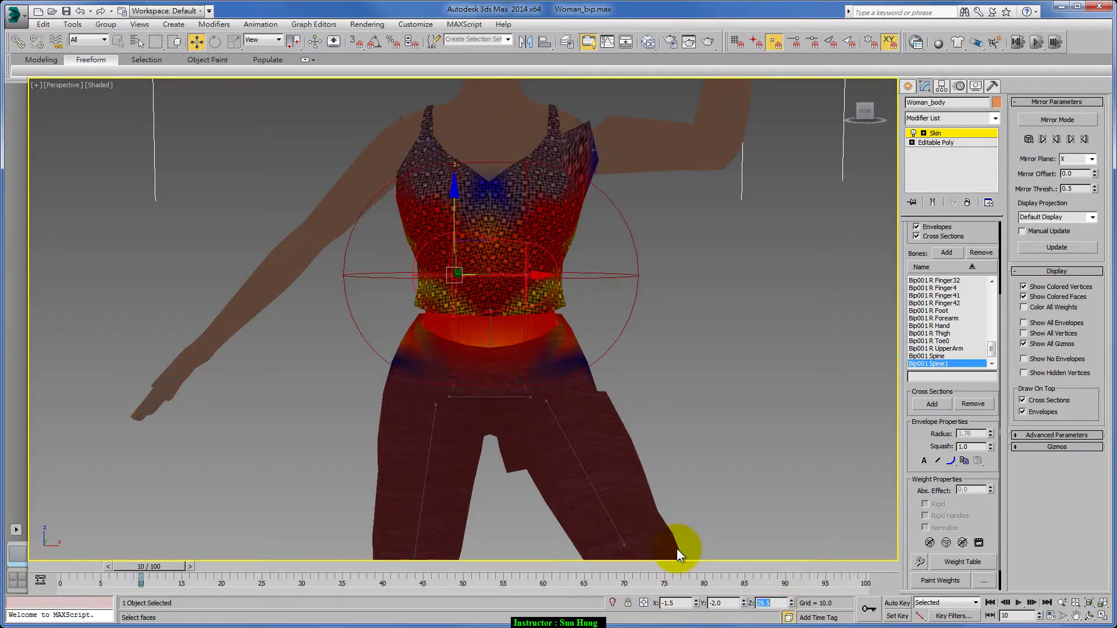
- Shrink the Spine1 envelope's cross-section radius to 2.238 around the waist
click(457, 298)
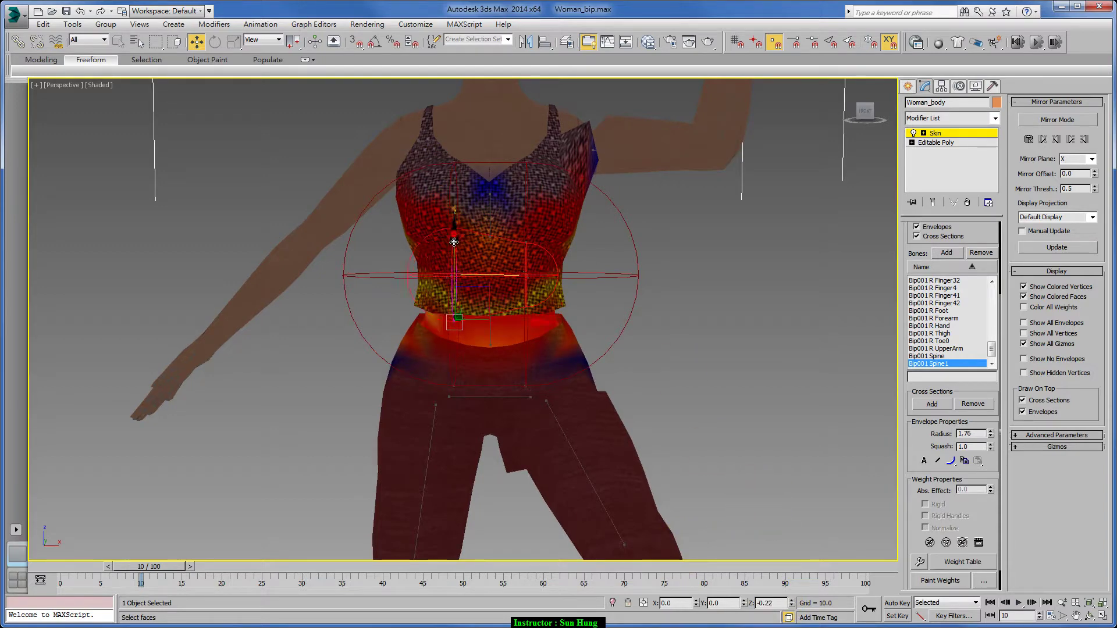
click(523, 385)
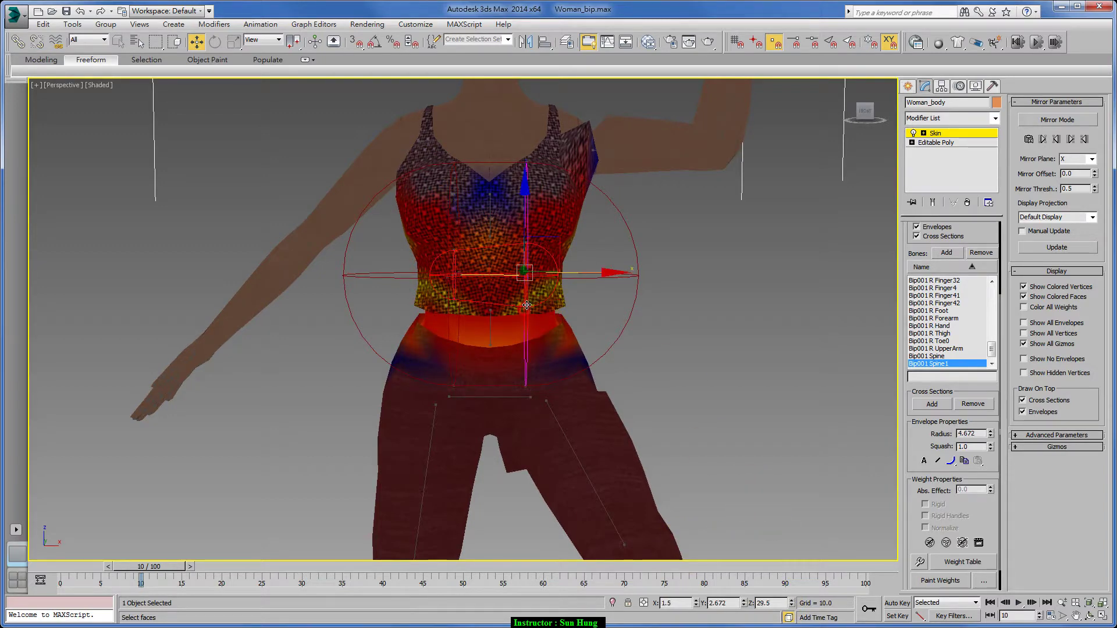
drag(531, 154, 547, 200)
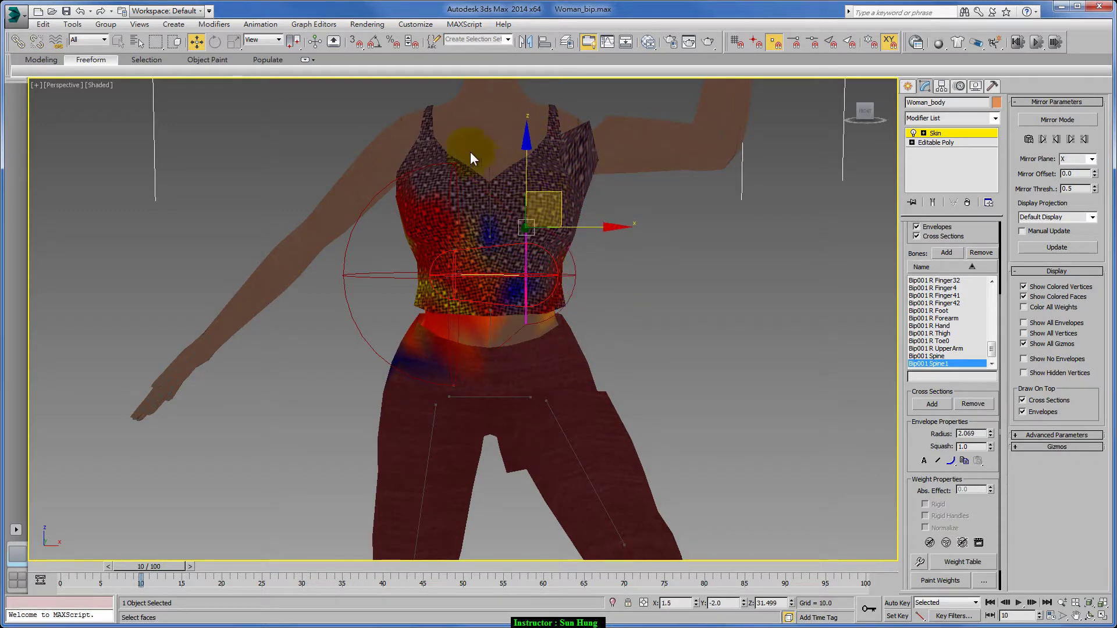
mouse_move(453, 157)
mouse_down()
mouse_move(441, 211)
mouse_move(454, 227)
mouse_up()
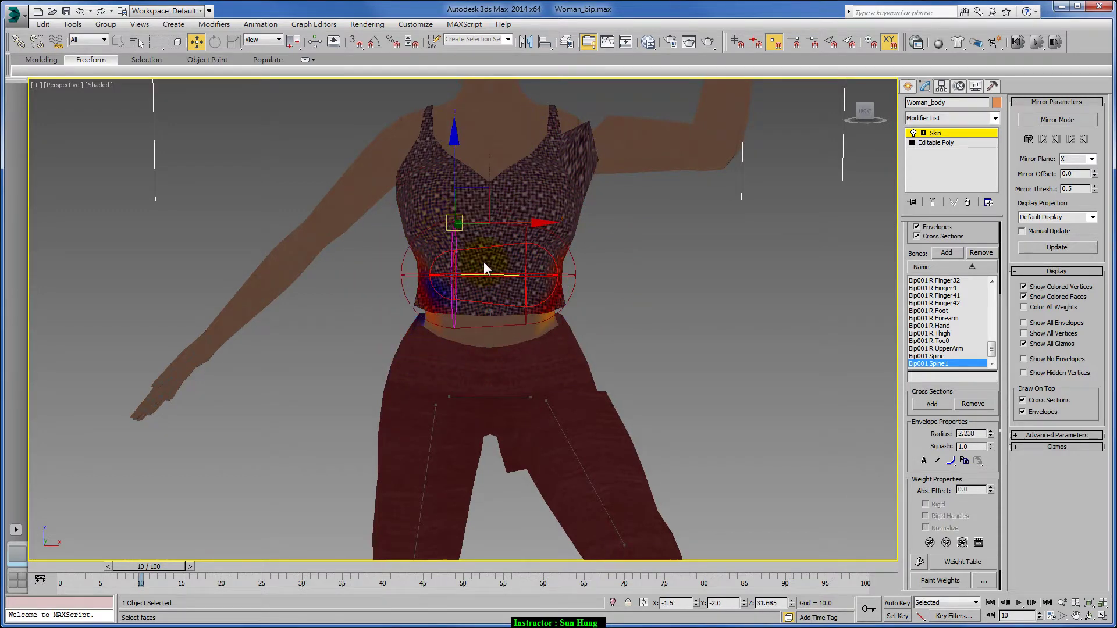
mouse_move(483, 261)
alt+middle_down()
mouse_move(475, 367)
mouse_move(653, 386)
mouse_move(598, 356)
mouse_move(678, 348)
mouse_move(585, 382)
alt+middle_up()
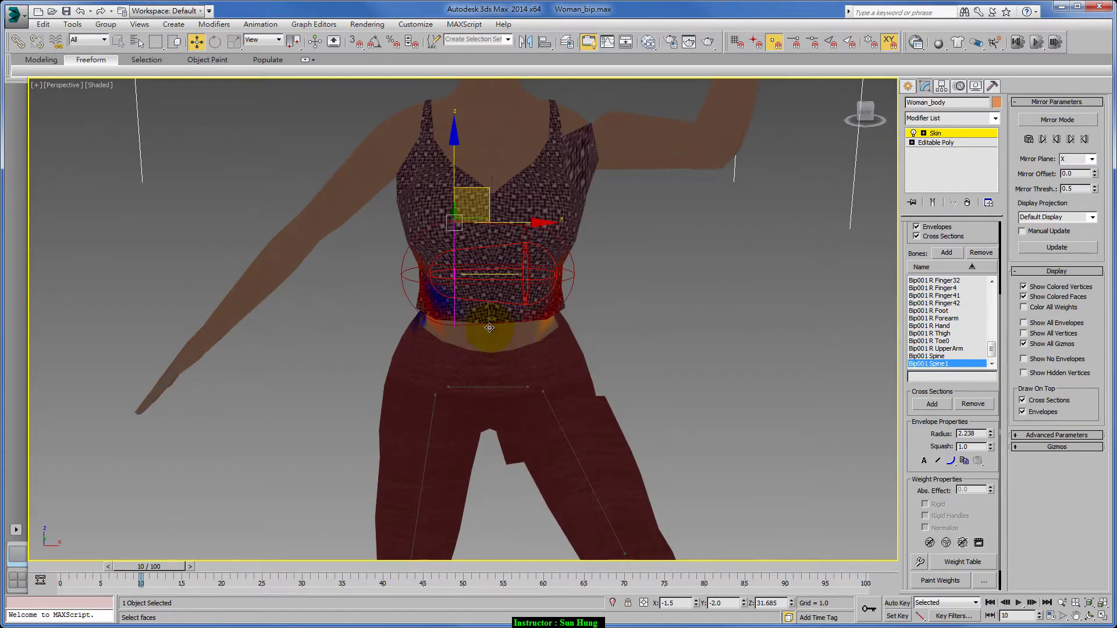
click(507, 394)
mouse_move(525, 403)
alt+middle_down()
mouse_move(553, 368)
mouse_move(536, 355)
mouse_move(560, 362)
alt+middle_up()
click(557, 378)
mouse_move(626, 491)
alt+middle_down()
mouse_move(537, 442)
mouse_move(609, 435)
mouse_move(567, 278)
alt+middle_up()
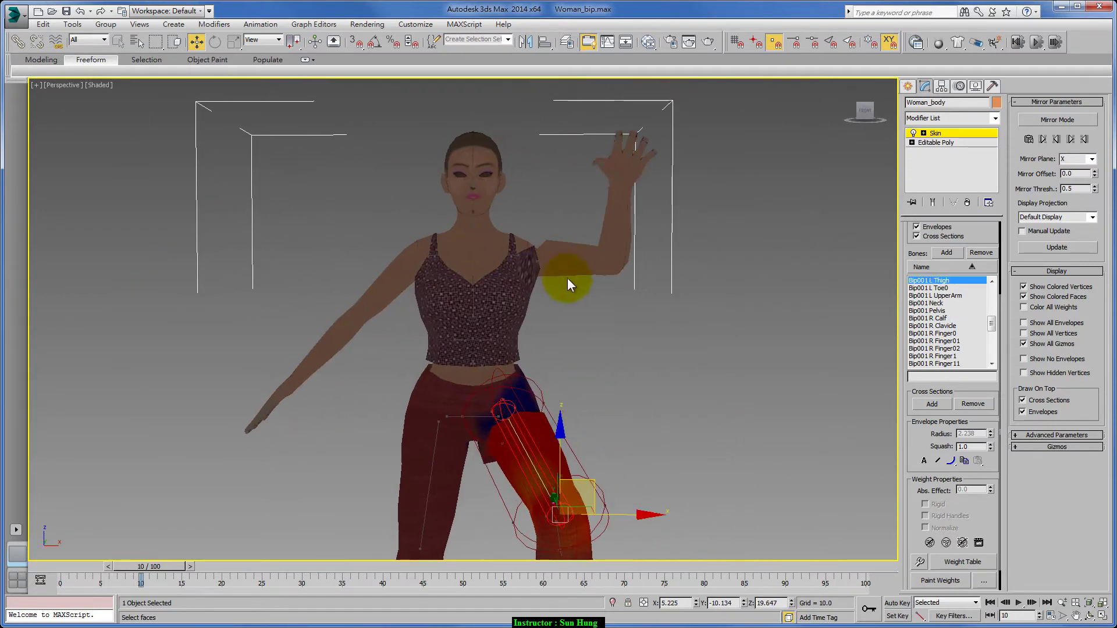
scroll(561, 347, up, 3)
alt+middle_drag(556, 326, 603, 322)
scroll(586, 354, up, 2)
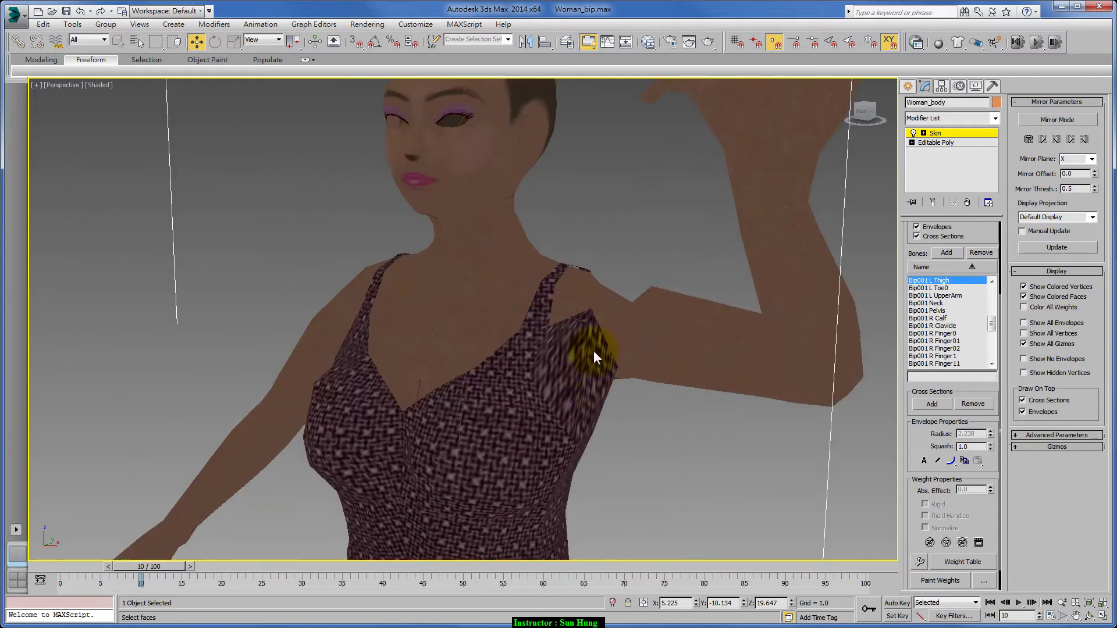
scroll(563, 379, up, 1)
scroll(679, 381, up, 3)
scroll(678, 381, down, 3)
alt+middle_drag(635, 387, 513, 275)
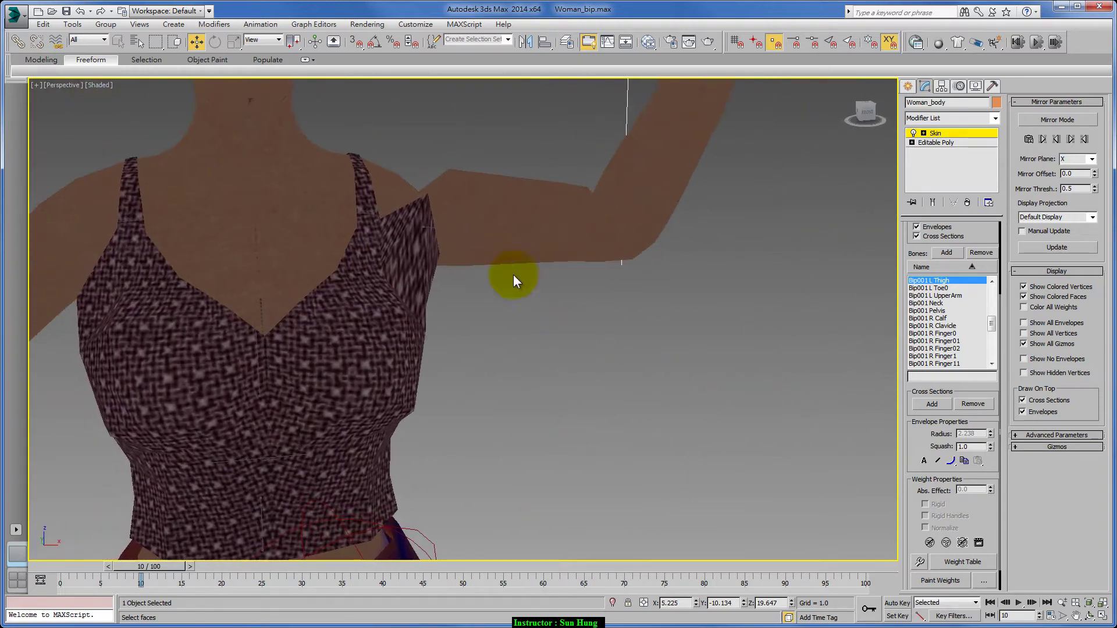
mouse_move(422, 198)
alt+middle_down()
mouse_move(507, 332)
mouse_move(500, 338)
alt+middle_up()
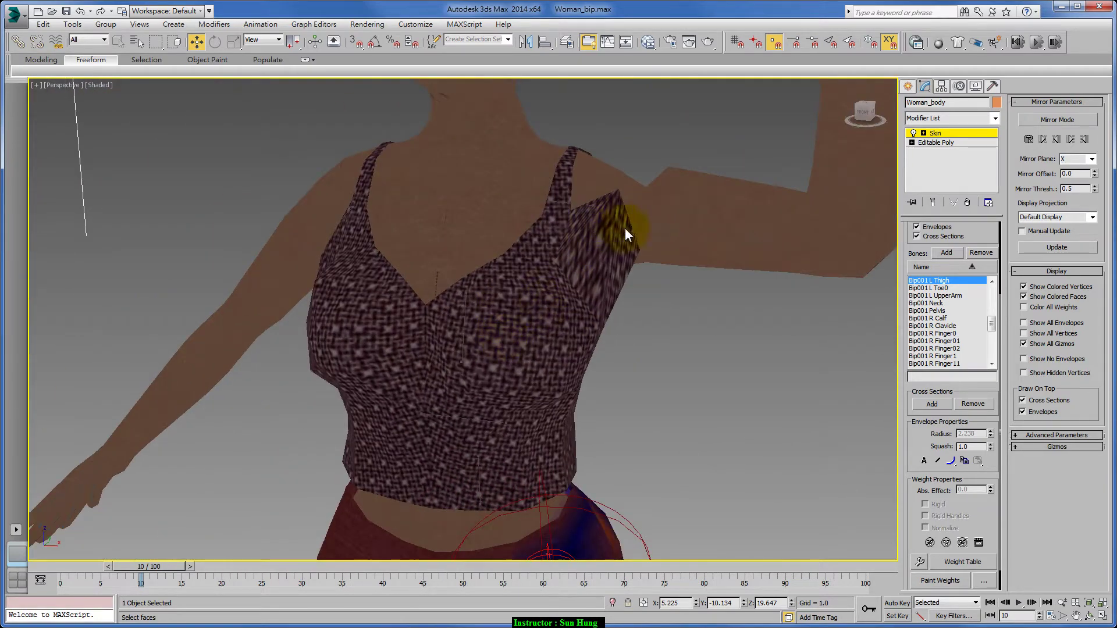
scroll(931, 250, up, 3)
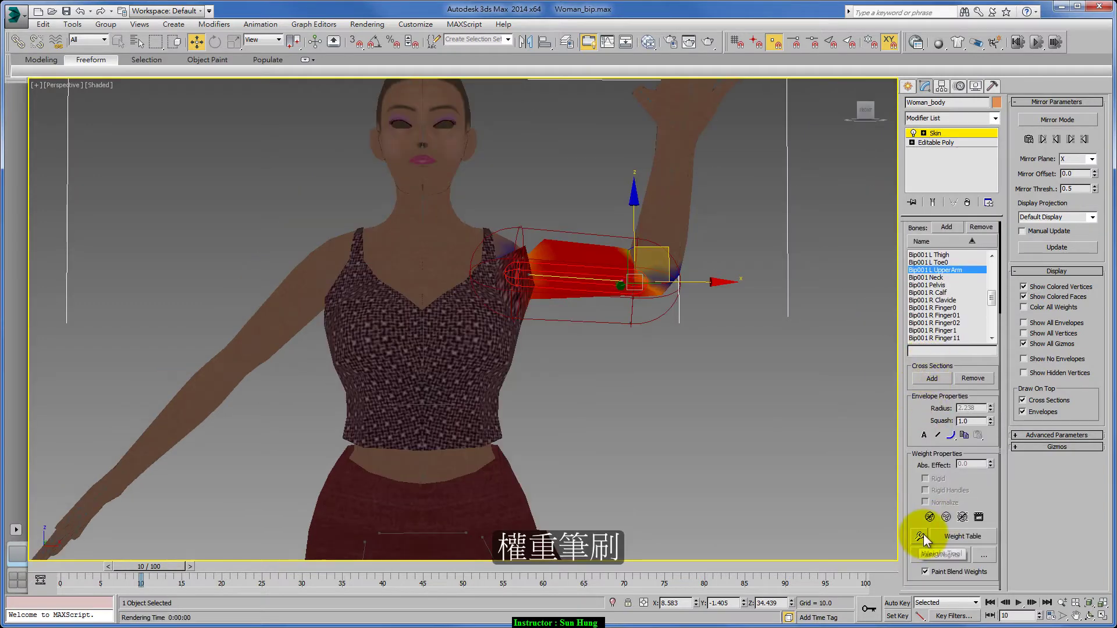
- Paint L UpperArm weights with Paint Blend Weights off and a smaller brush, via the Weight Tool
click(919, 536)
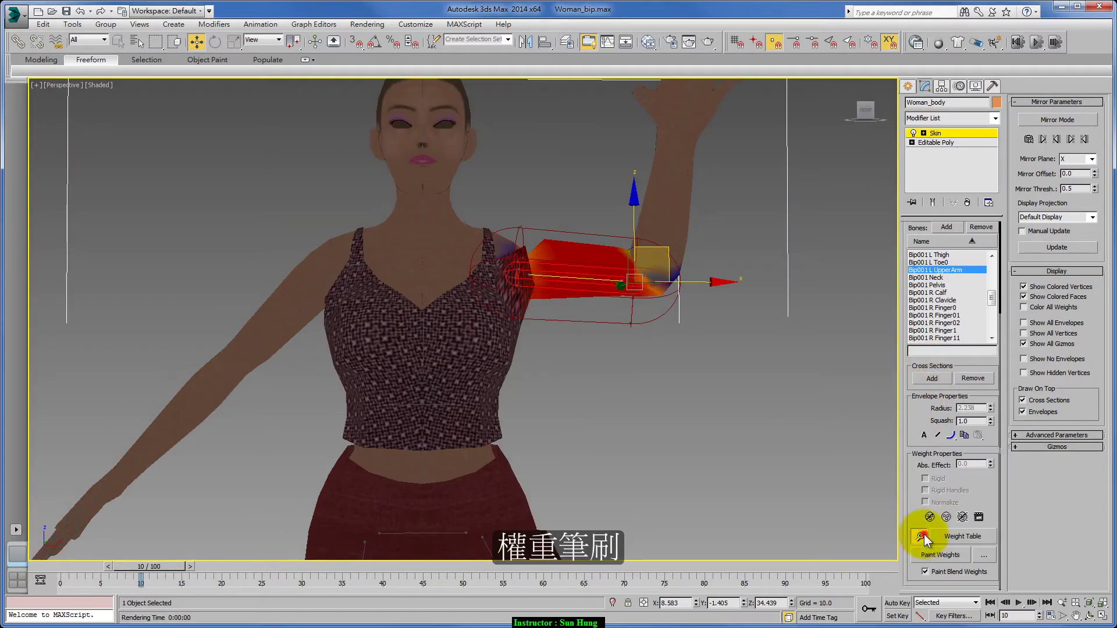
click(952, 554)
click(925, 572)
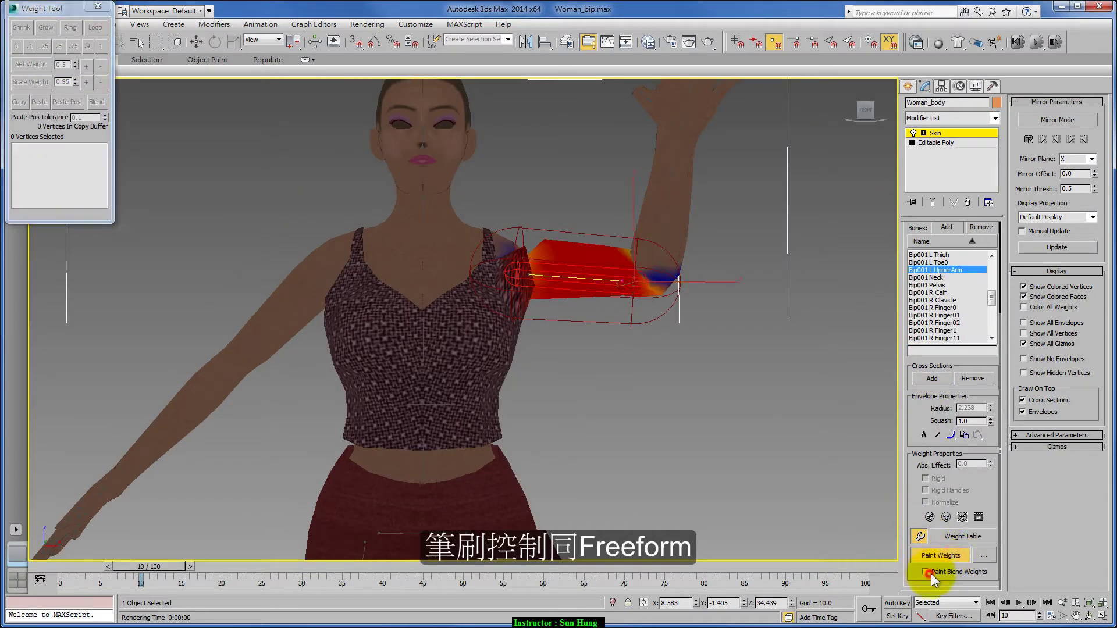
ctrl+shift+drag(443, 307, 475, 426)
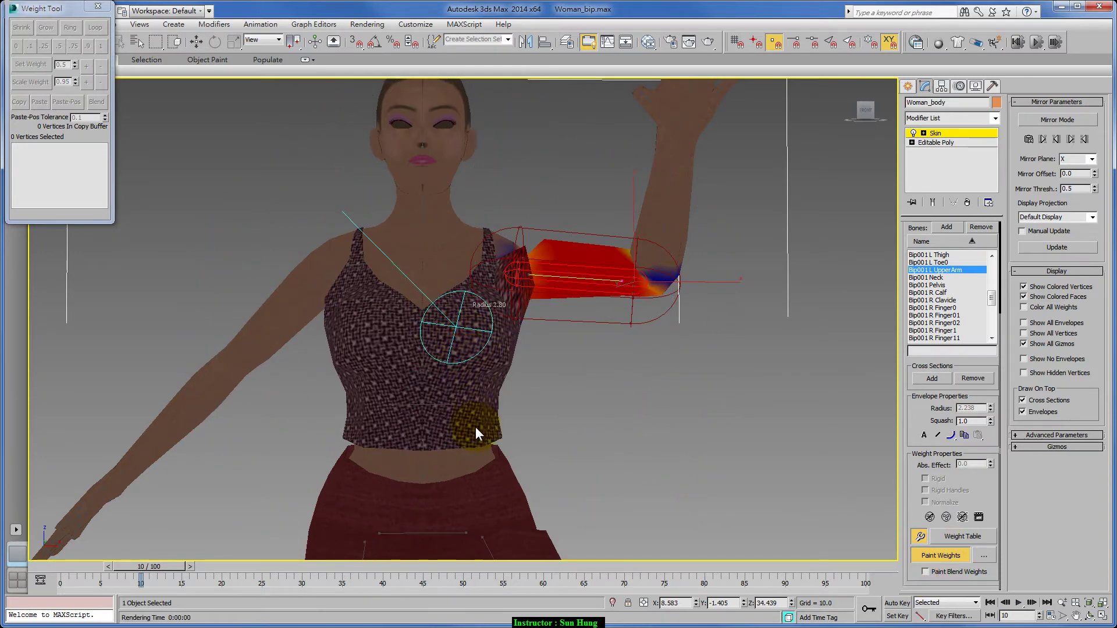
drag(41, 8, 67, 136)
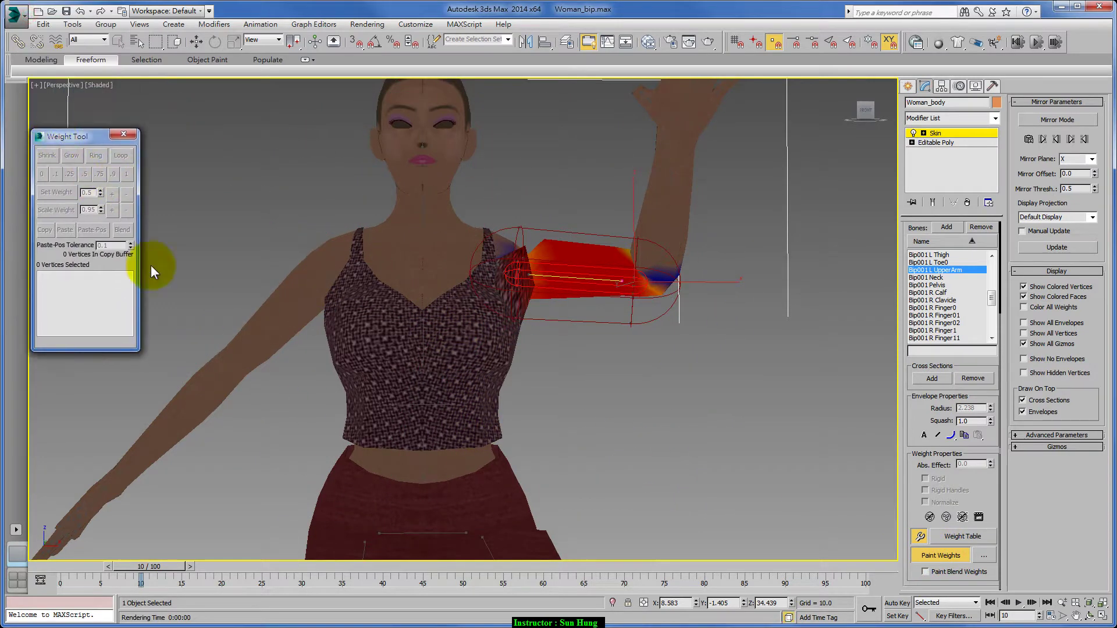
click(134, 136)
click(920, 536)
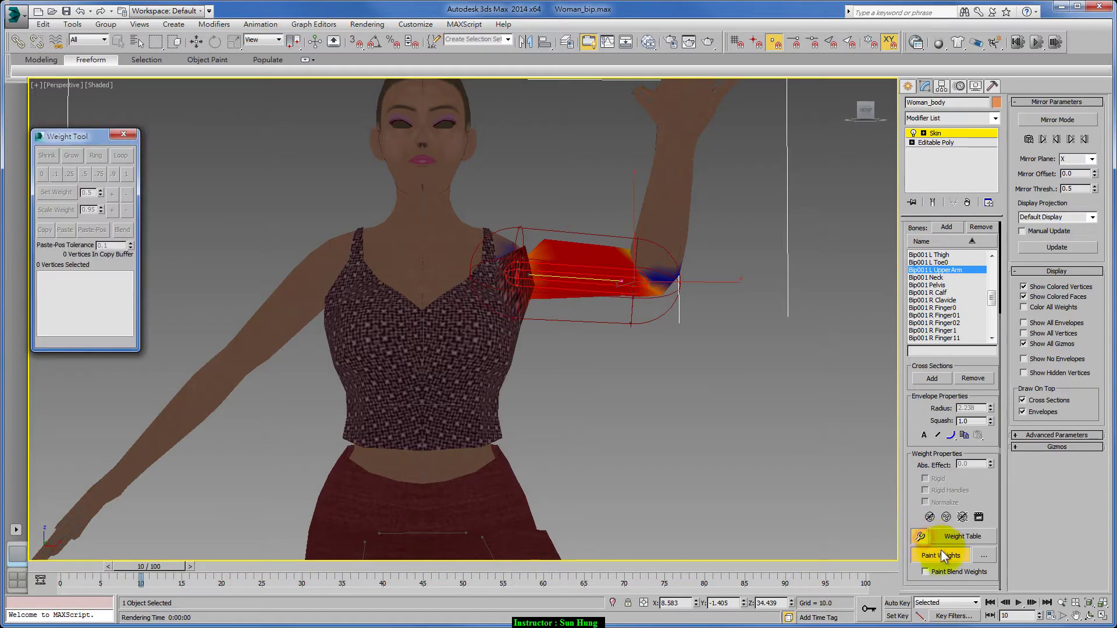
- Open Painter Options, toggle Mirror on and off, and resume weight painting on Bip001 Spine2
click(983, 555)
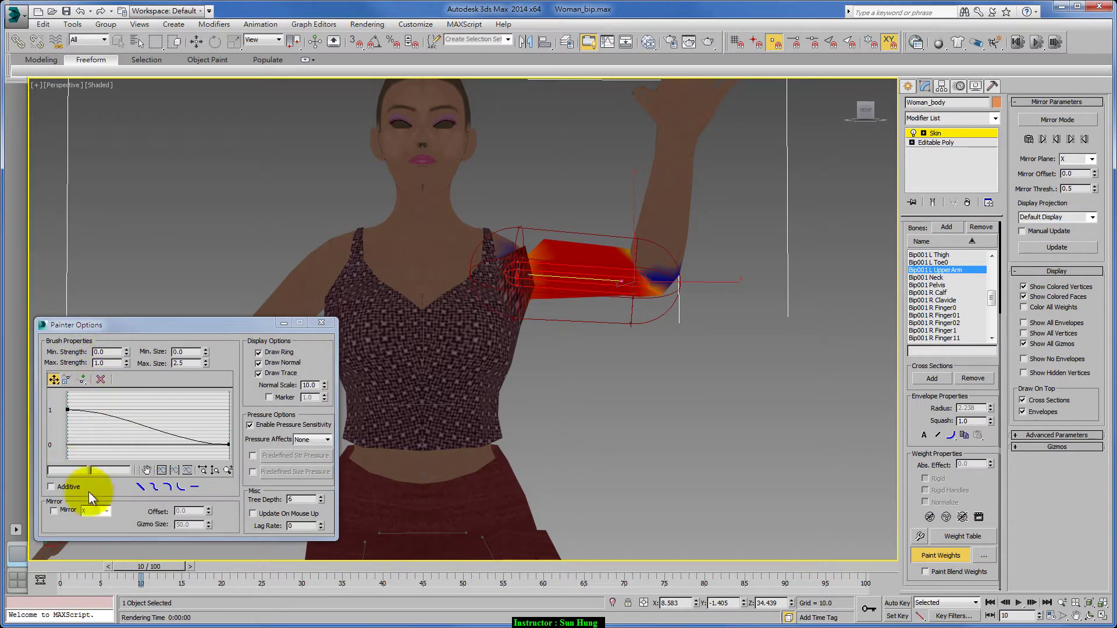
click(61, 510)
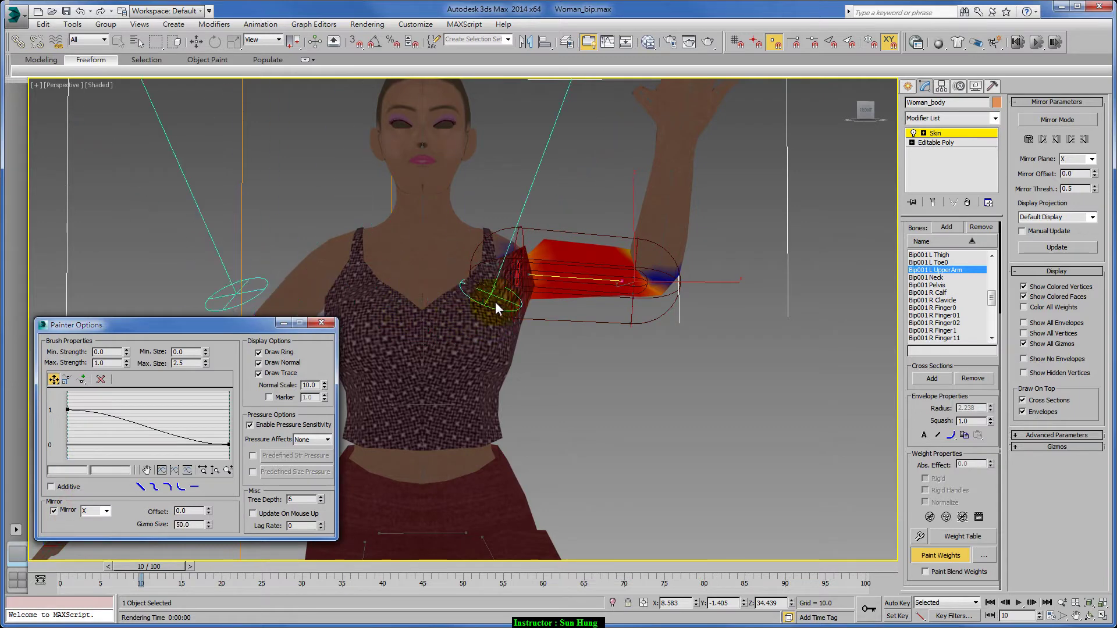
click(54, 510)
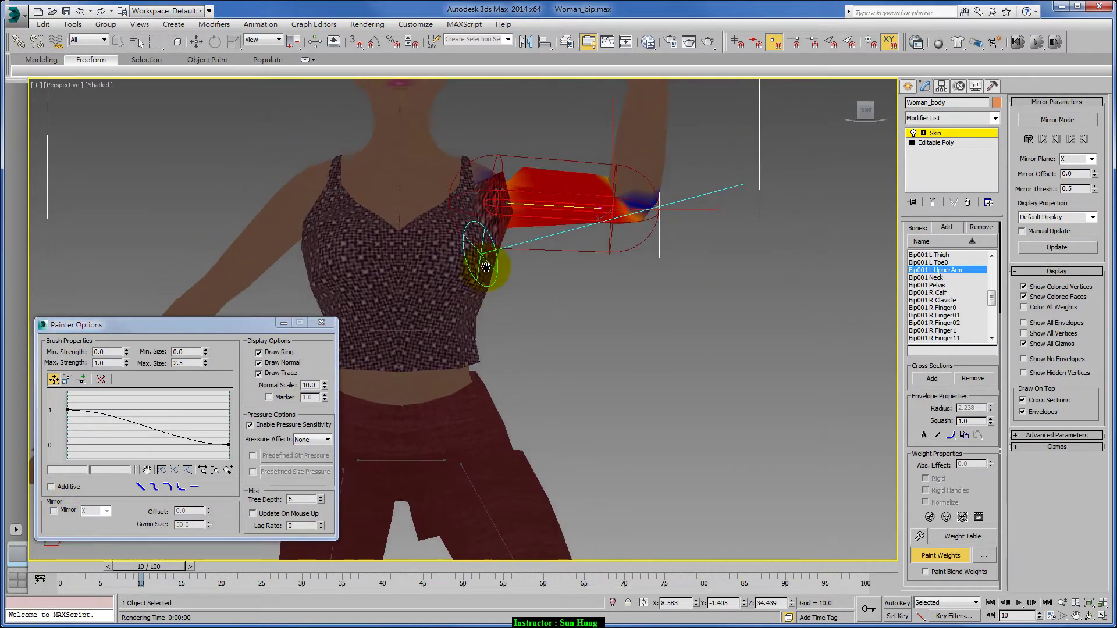
middle_drag(456, 349, 487, 270)
click(941, 555)
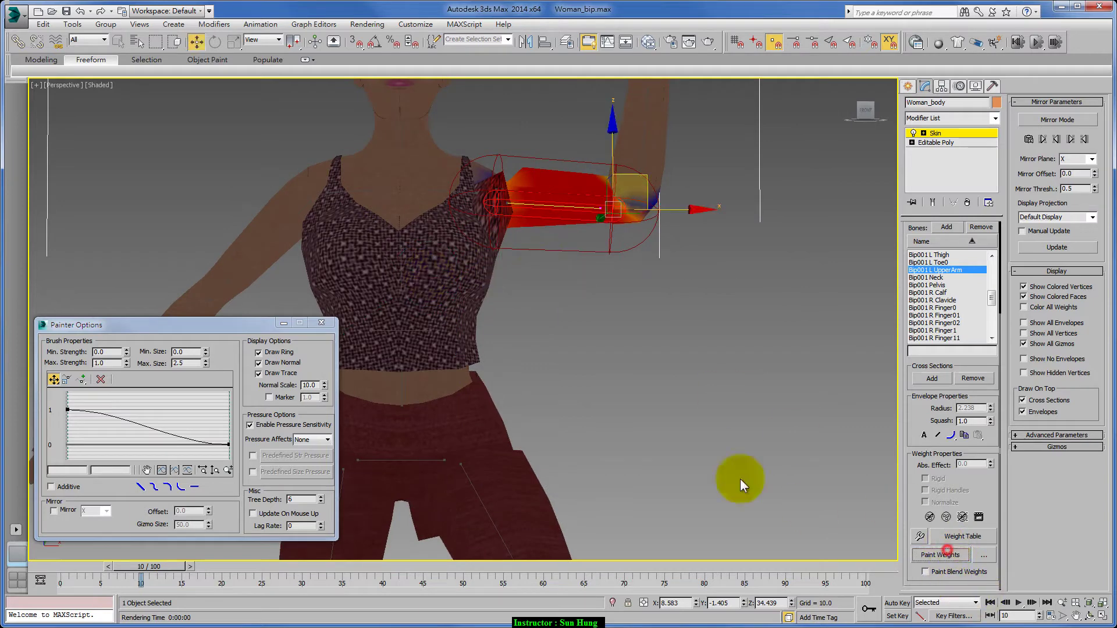
click(401, 251)
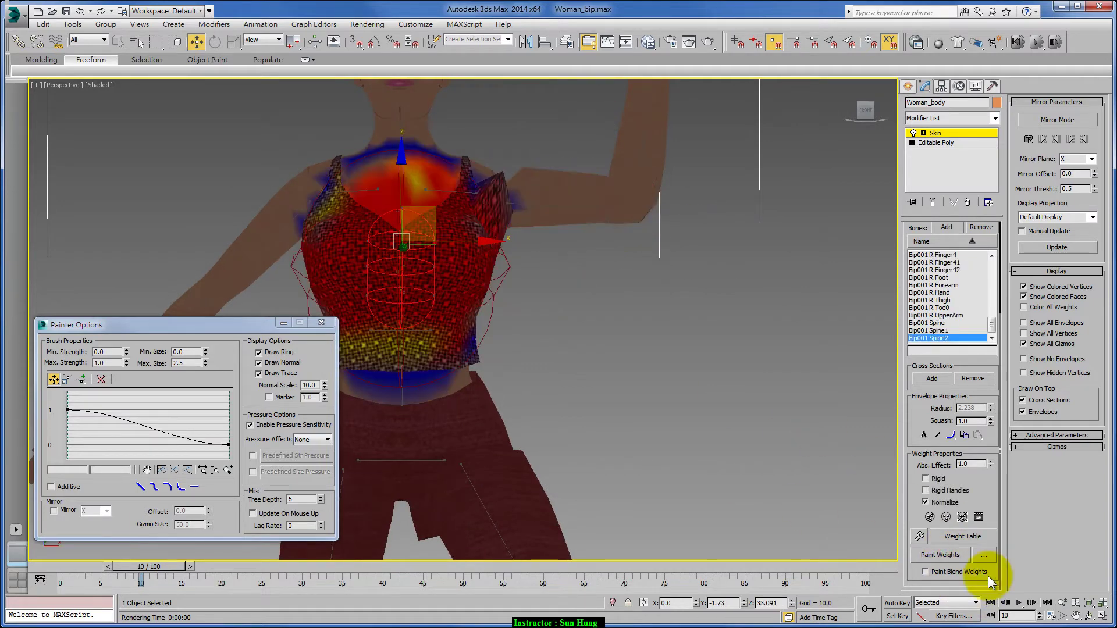
click(941, 554)
alt+middle_drag(529, 331, 556, 256)
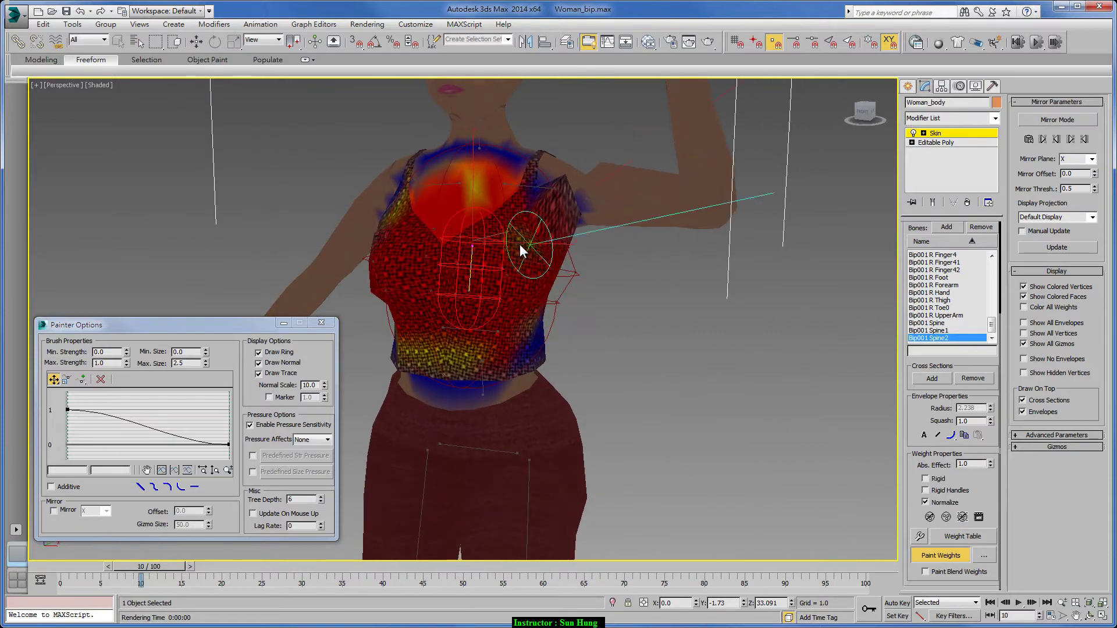
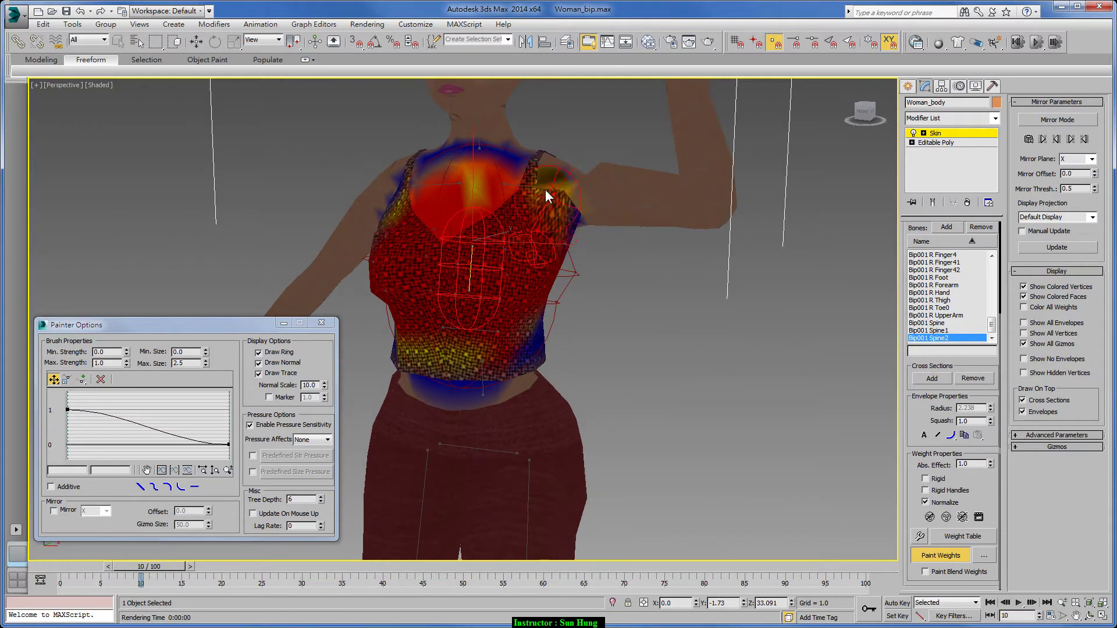
- Paint stronger Bip001 Spine2 weight onto the chest and upper shoulder
mouse_move(612, 326)
alt+middle_down()
mouse_move(550, 305)
mouse_move(623, 334)
mouse_move(581, 344)
alt+middle_up()
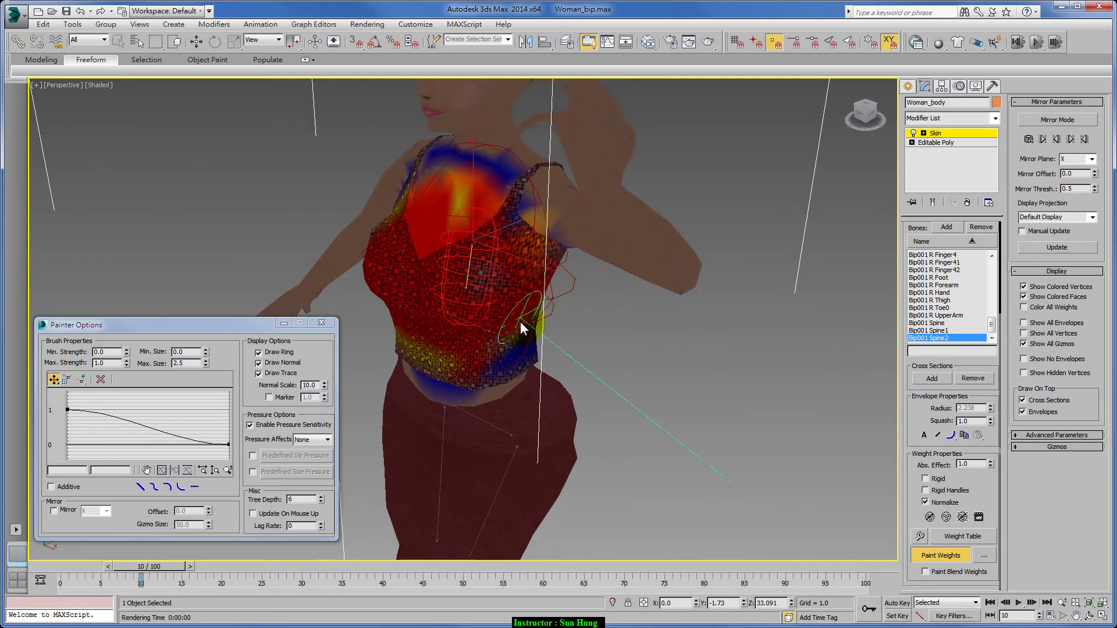
alt+middle_drag(519, 321, 560, 305)
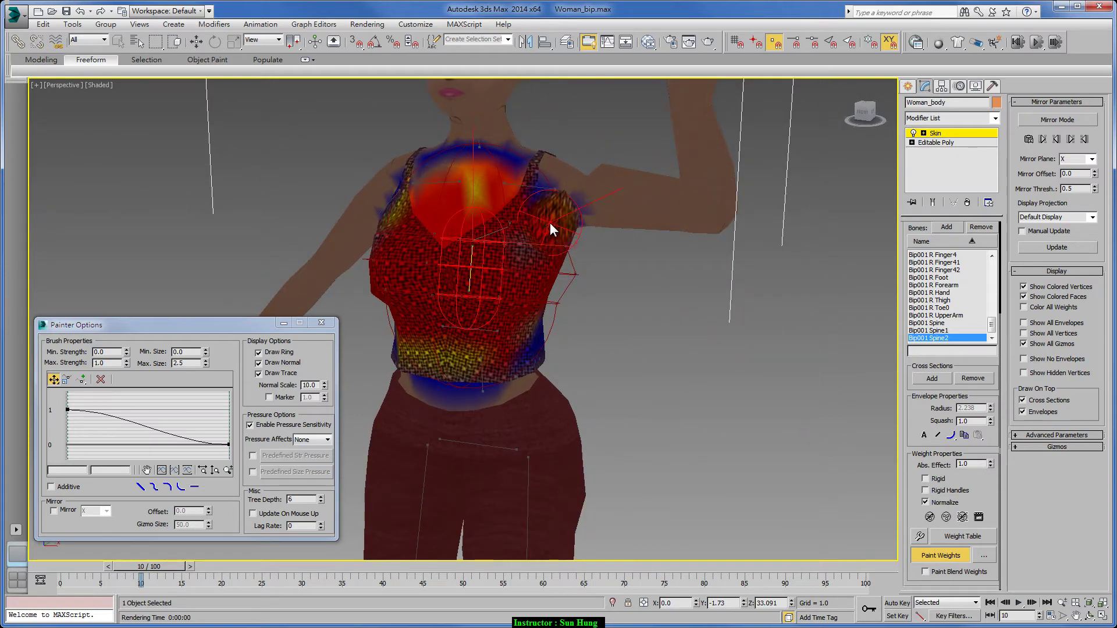
drag(549, 222, 535, 233)
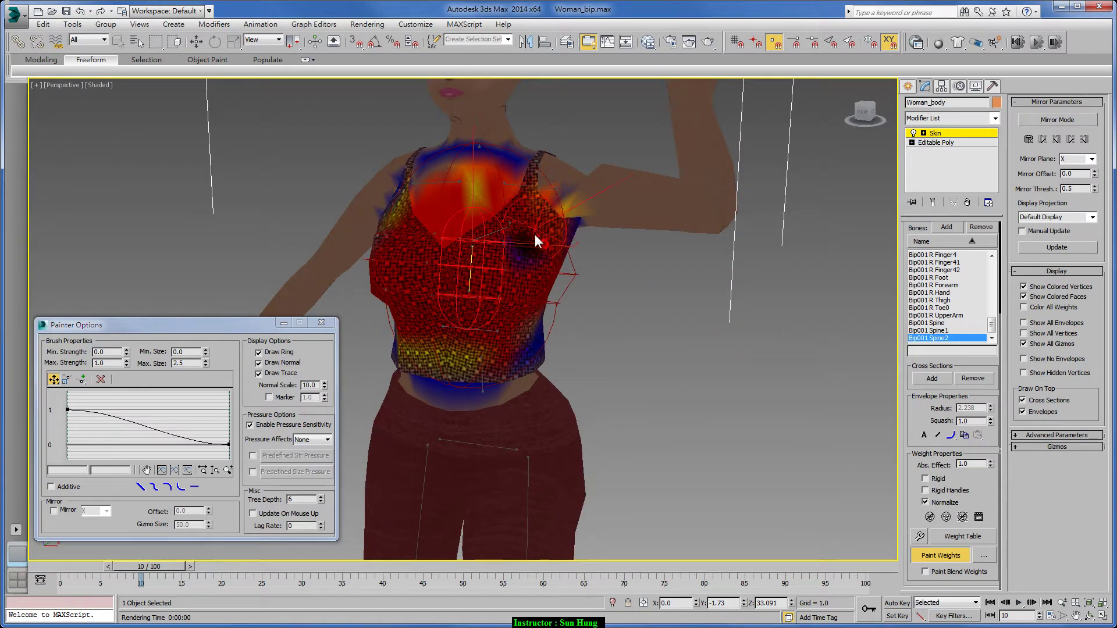
mouse_move(509, 264)
alt+middle_down()
mouse_move(591, 325)
mouse_move(421, 274)
mouse_move(507, 299)
mouse_move(462, 277)
alt+middle_up()
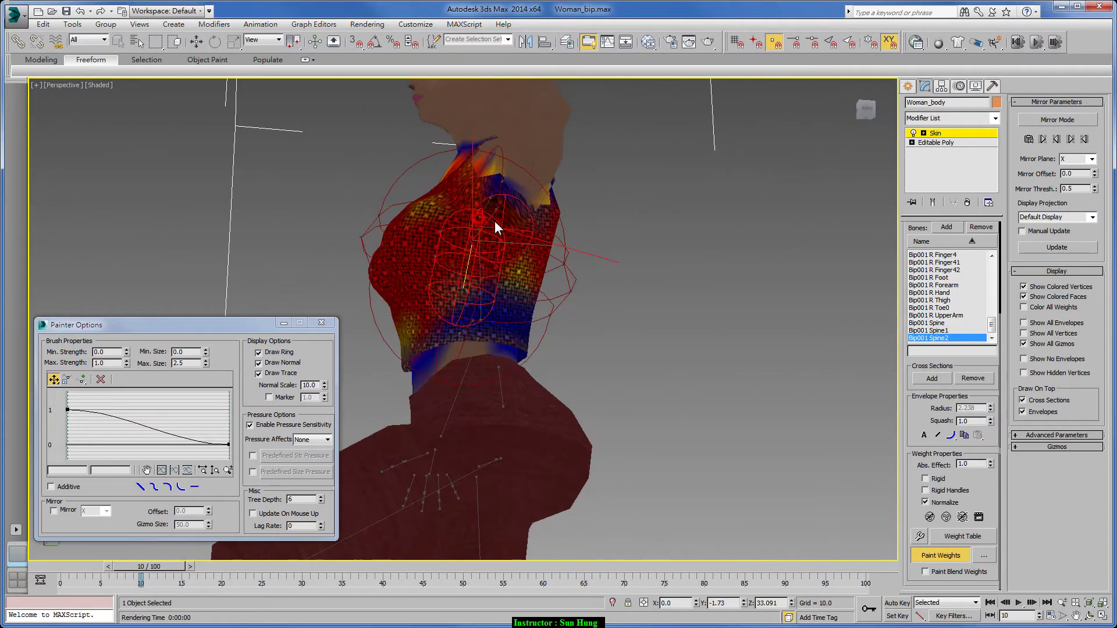
drag(494, 227, 504, 199)
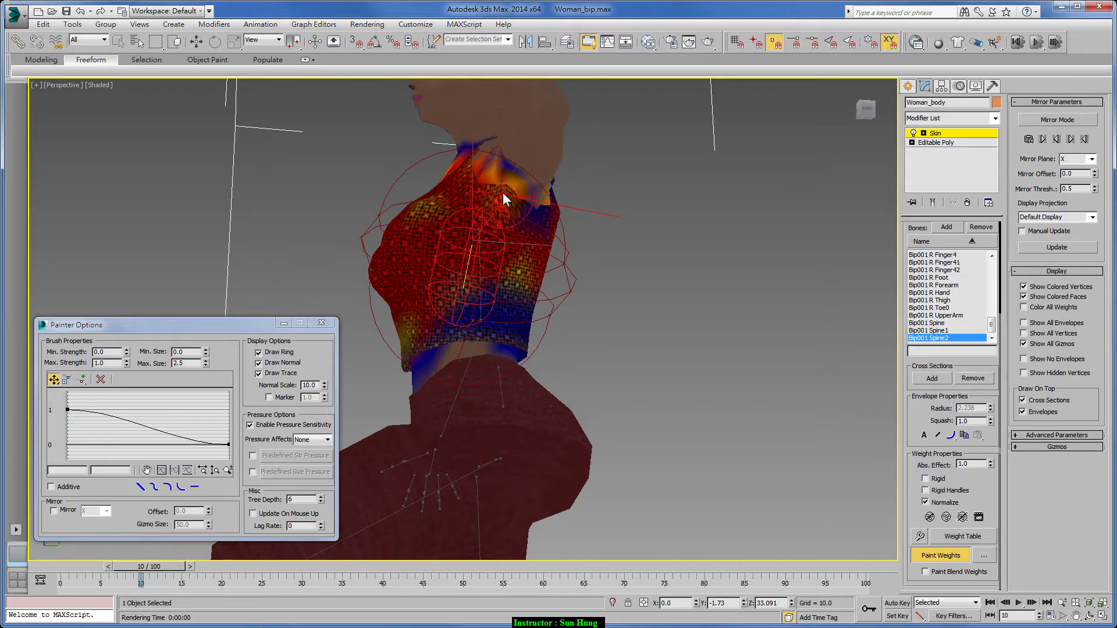
mouse_move(501, 200)
alt+middle_down()
mouse_move(592, 299)
mouse_move(528, 228)
alt+middle_up()
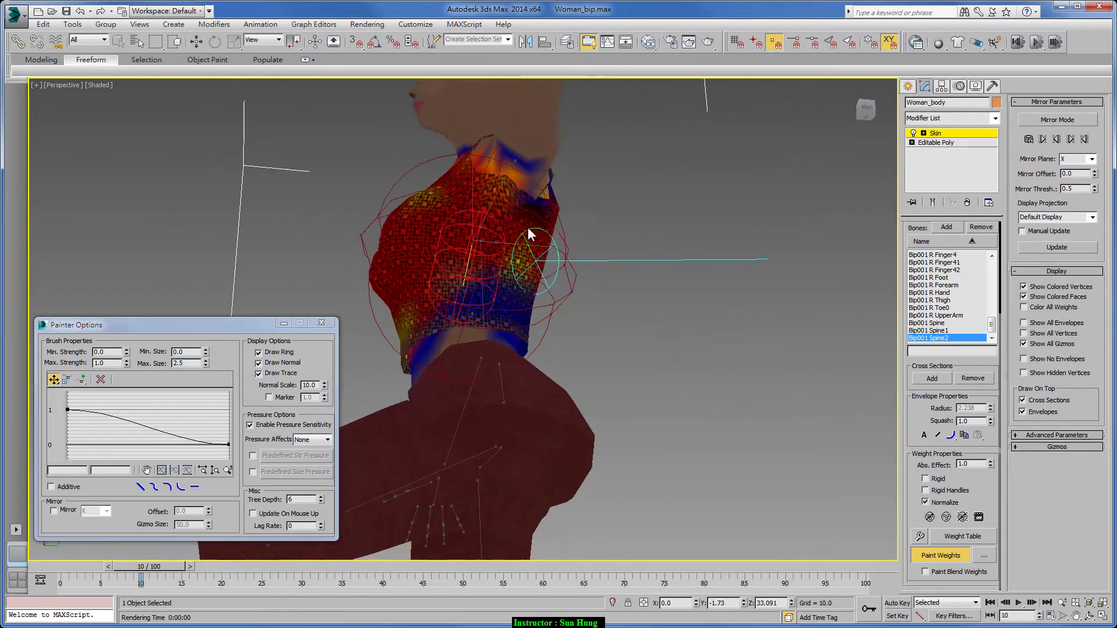
- Orbit around the torso and subtract Spine2 weight from the waist band
mouse_move(501, 184)
alt+middle_down()
mouse_move(598, 271)
mouse_move(535, 230)
mouse_move(468, 243)
alt+middle_up()
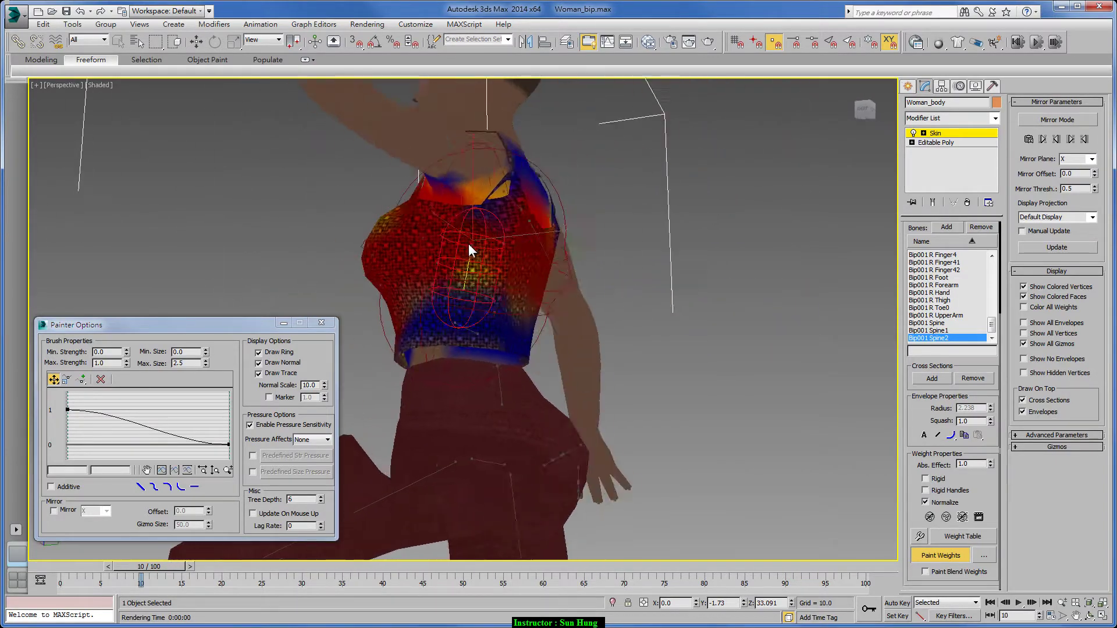
mouse_move(492, 200)
alt+middle_down()
mouse_move(490, 270)
mouse_move(458, 233)
alt+middle_up()
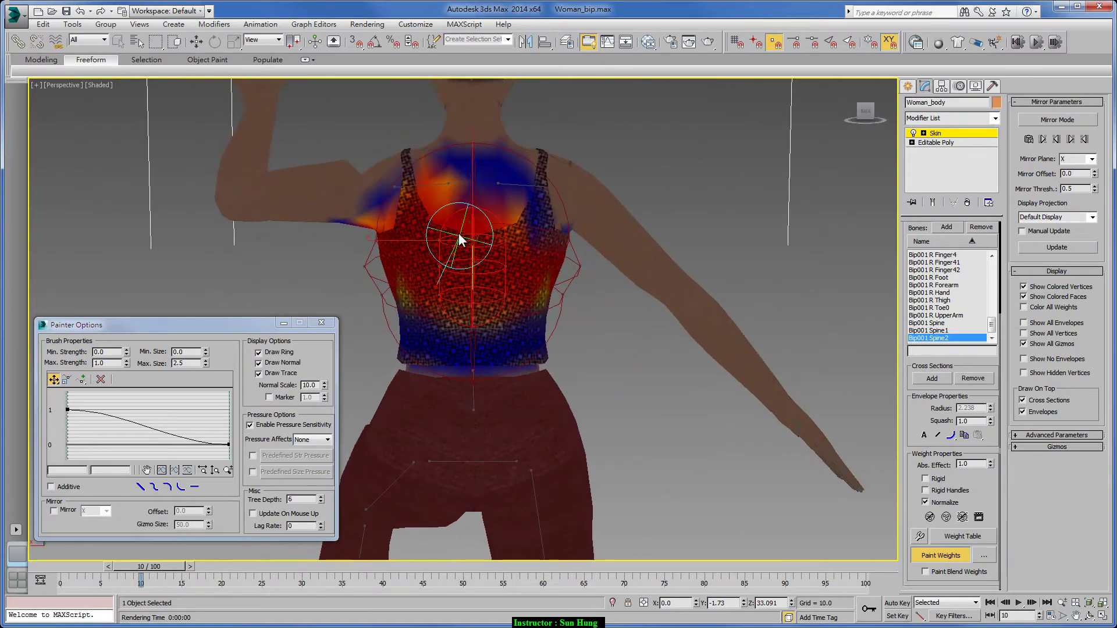
mouse_move(473, 271)
alt+middle_down()
mouse_move(475, 257)
mouse_move(425, 273)
mouse_move(631, 301)
mouse_move(535, 336)
alt+middle_up()
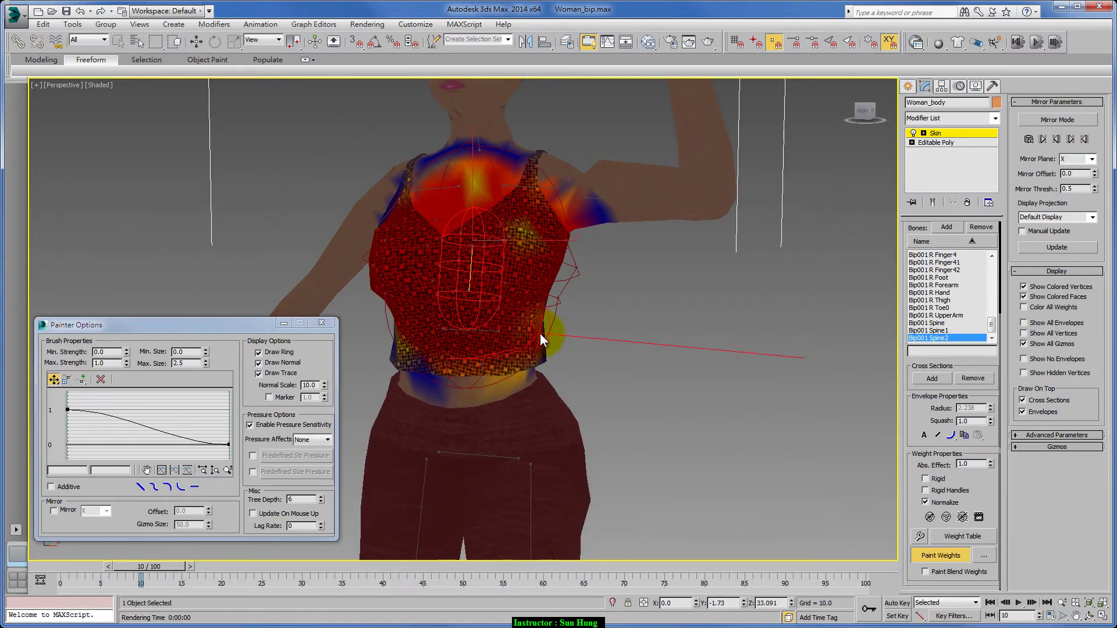
mouse_move(541, 341)
mouse_down()
mouse_move(506, 361)
mouse_move(421, 347)
mouse_move(506, 352)
mouse_up()
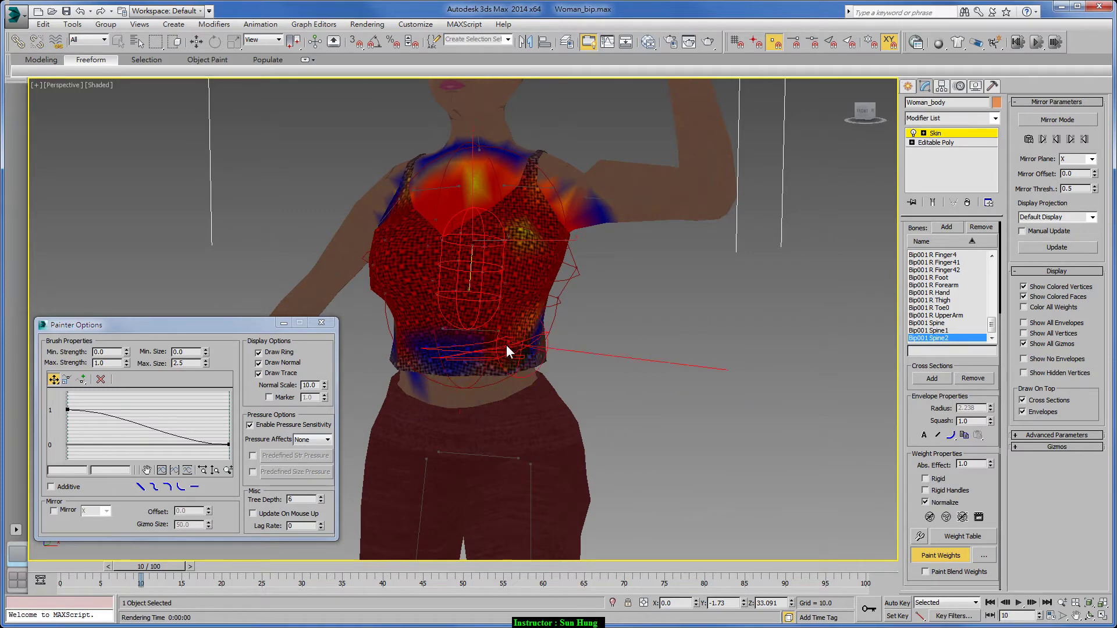
alt+middle_drag(563, 348, 491, 326)
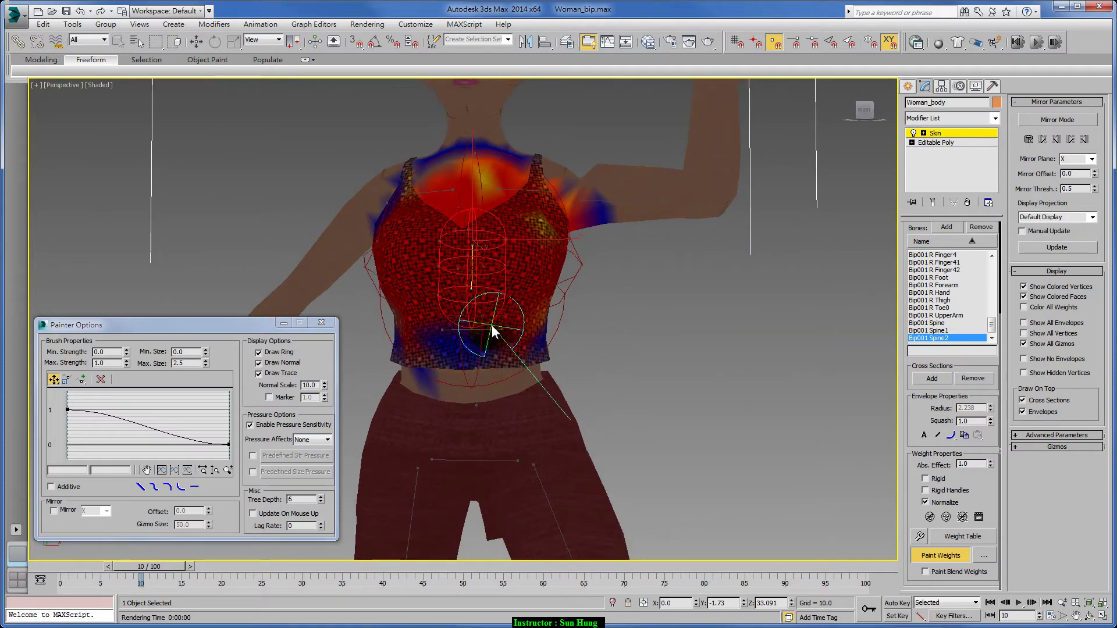
- Select Bip001 Spine1 and paint its weight across the waist band
click(941, 555)
click(928, 330)
click(941, 555)
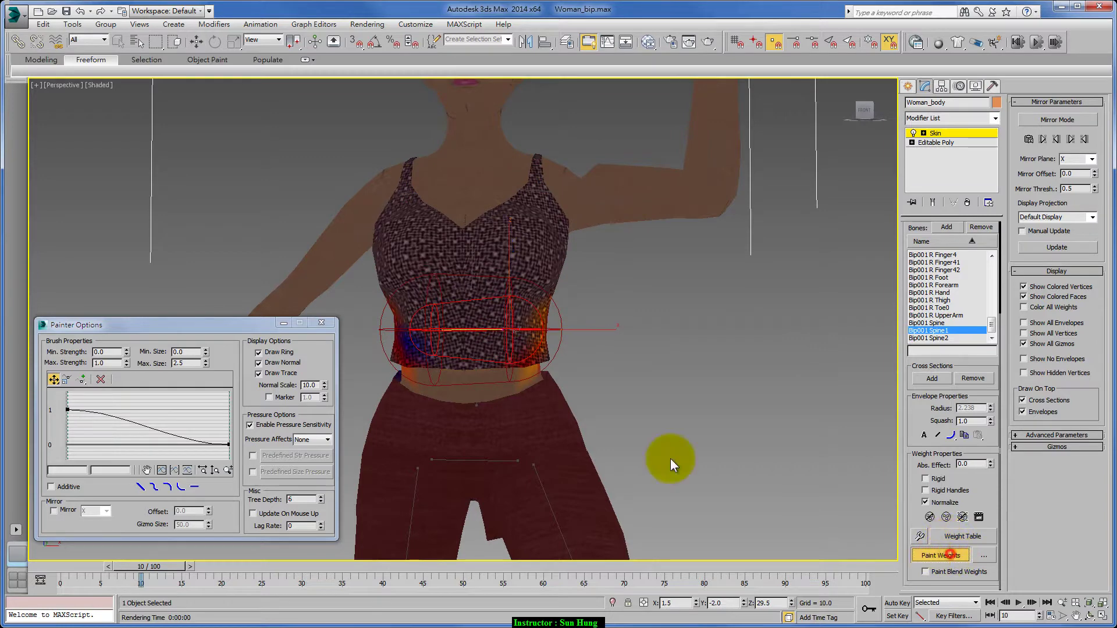
mouse_move(670, 458)
mouse_down()
mouse_move(509, 354)
mouse_move(381, 349)
mouse_move(561, 354)
mouse_move(407, 354)
mouse_up()
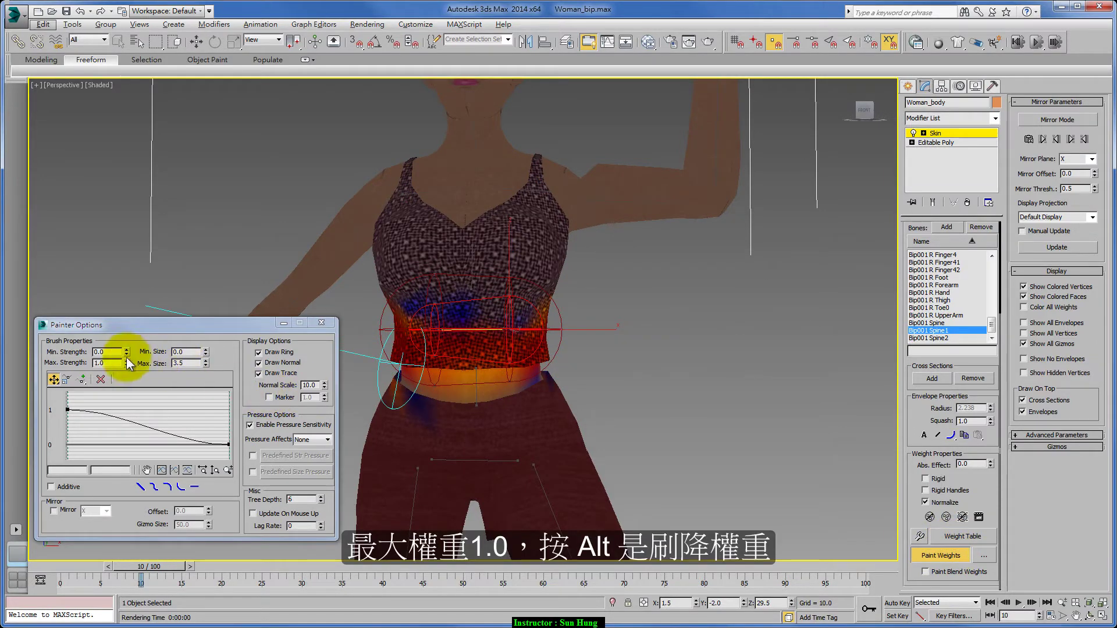
- Set brush Max. Strength to 0.5 and repaint the waist weights front and back
text(0.25)
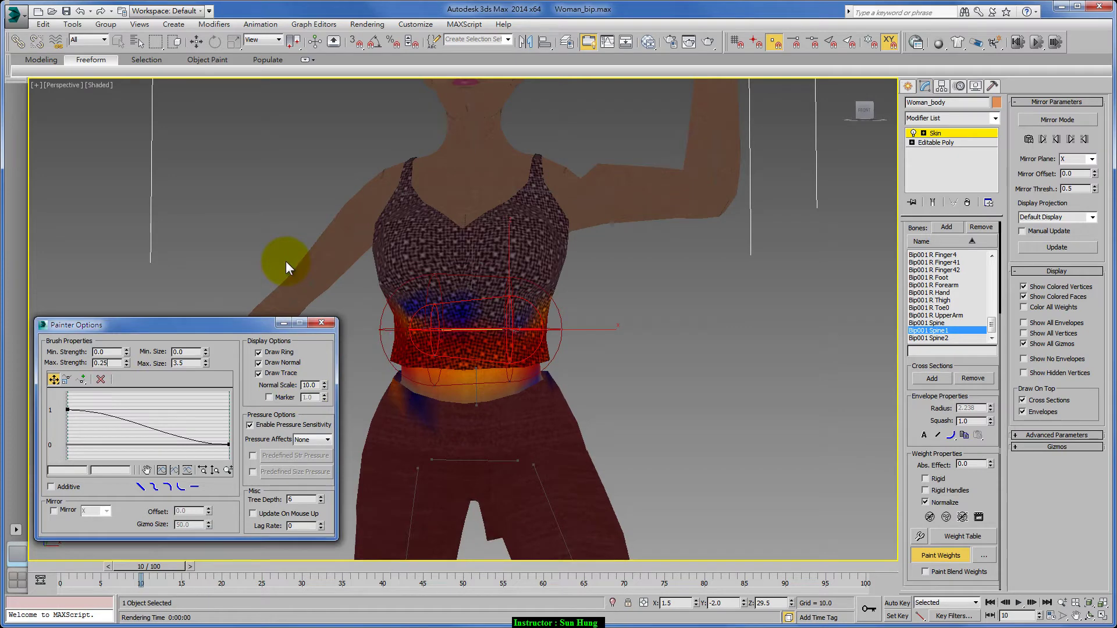
key(BackSpace)
key(BackSpace)
text(5)
drag(501, 346, 531, 330)
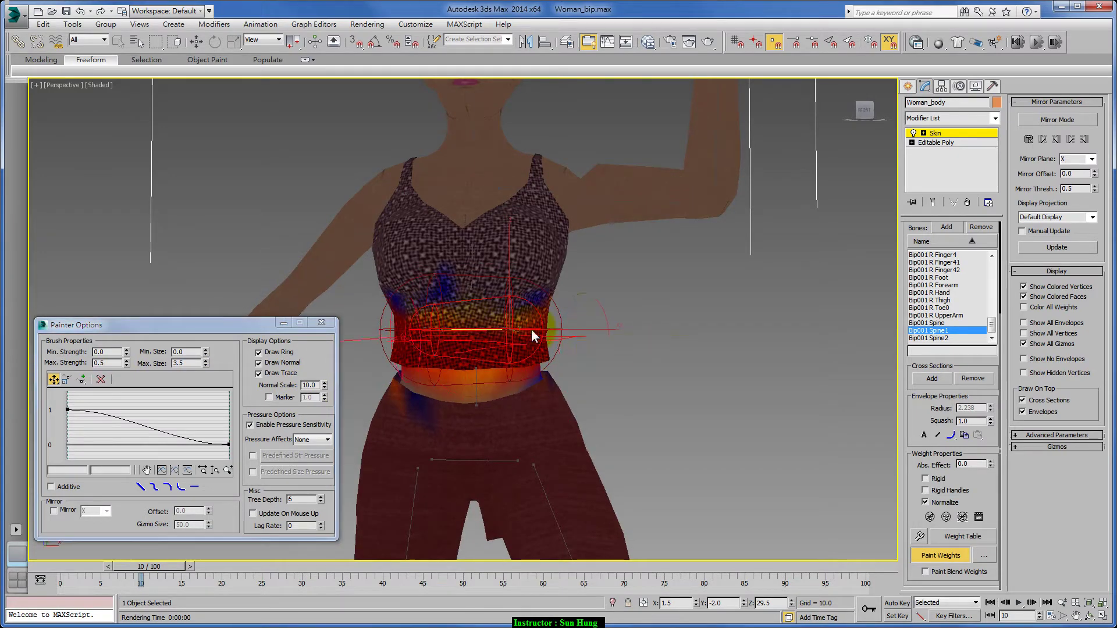
mouse_move(622, 356)
alt+middle_down()
mouse_move(481, 358)
mouse_move(518, 340)
mouse_move(508, 368)
alt+middle_up()
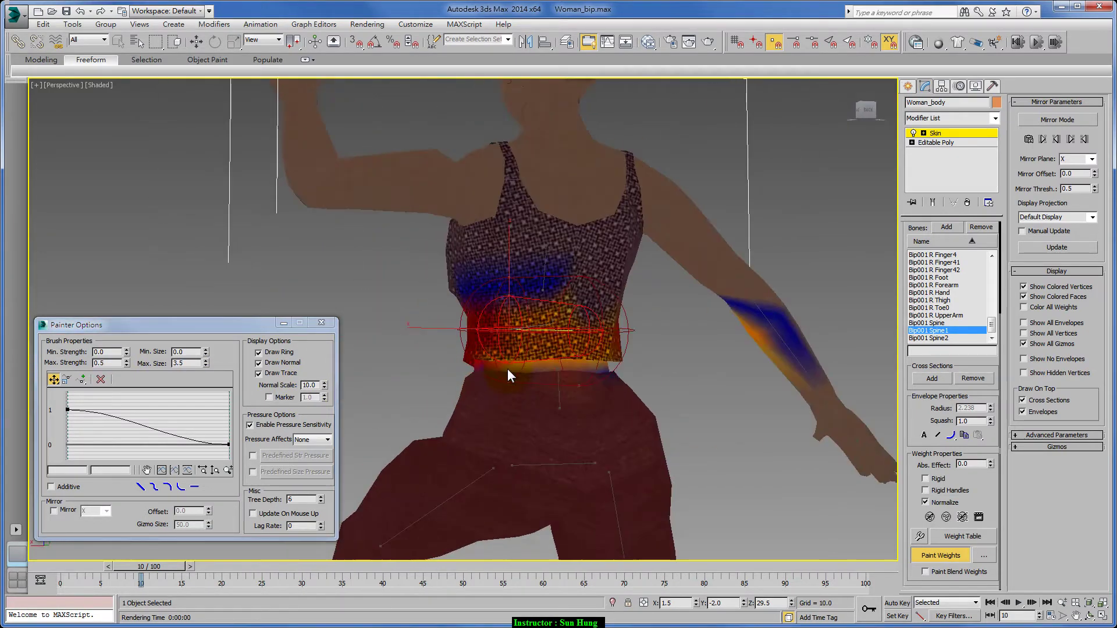
drag(507, 369, 590, 368)
mouse_move(585, 337)
alt+middle_down()
mouse_move(673, 387)
mouse_move(886, 428)
alt+middle_up()
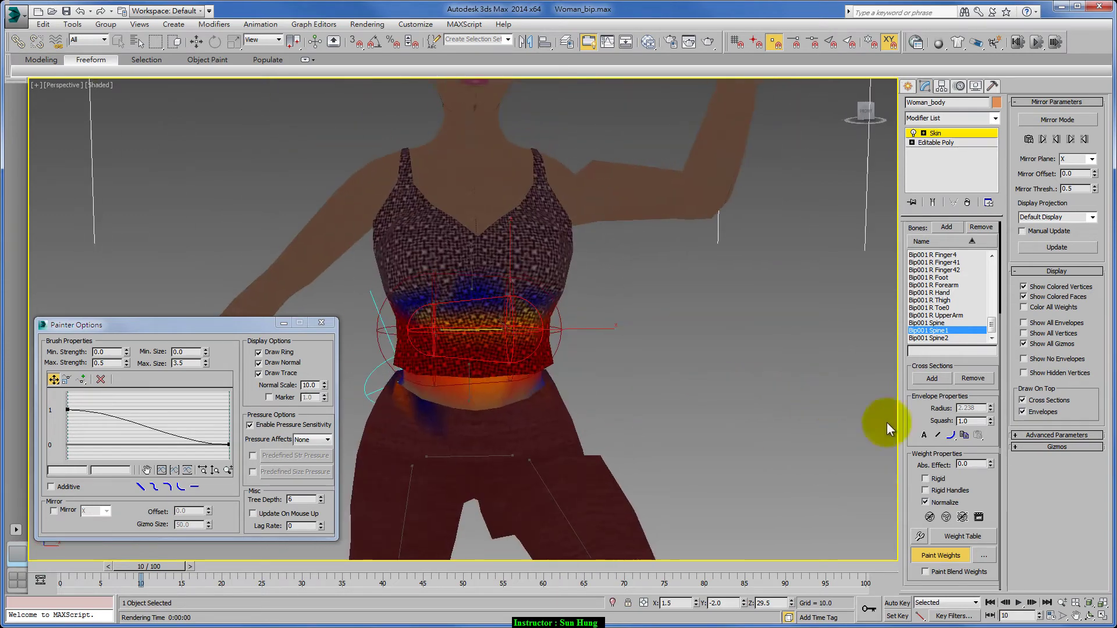
- Switch back to Bip001 Spine2 weight painting and orbit from back to front
click(940, 555)
click(928, 338)
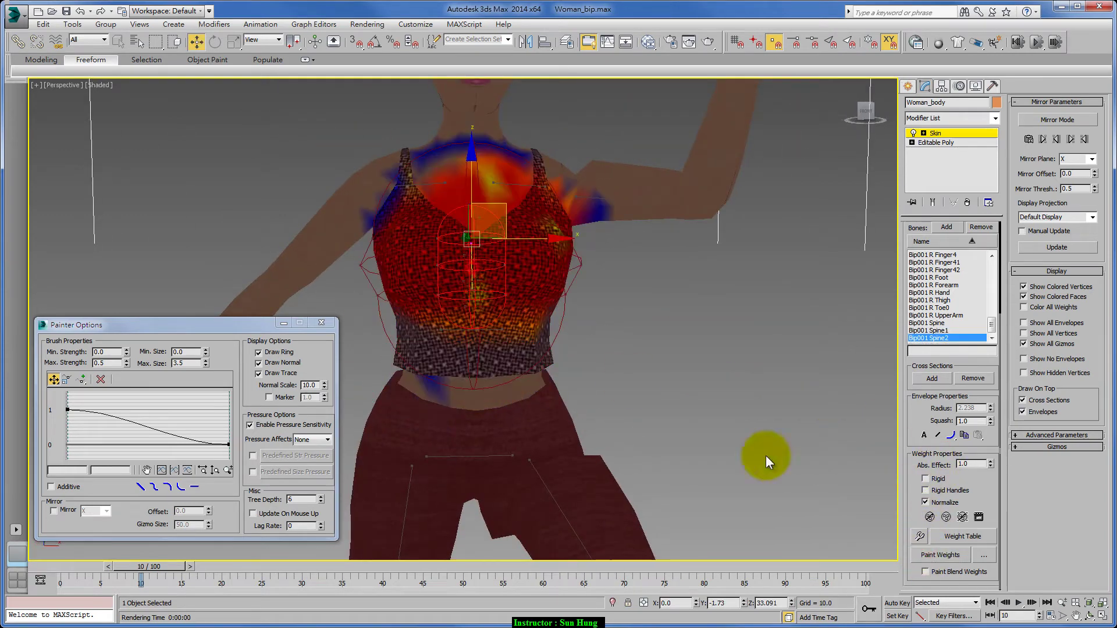
click(961, 554)
alt+middle_drag(649, 336, 398, 329)
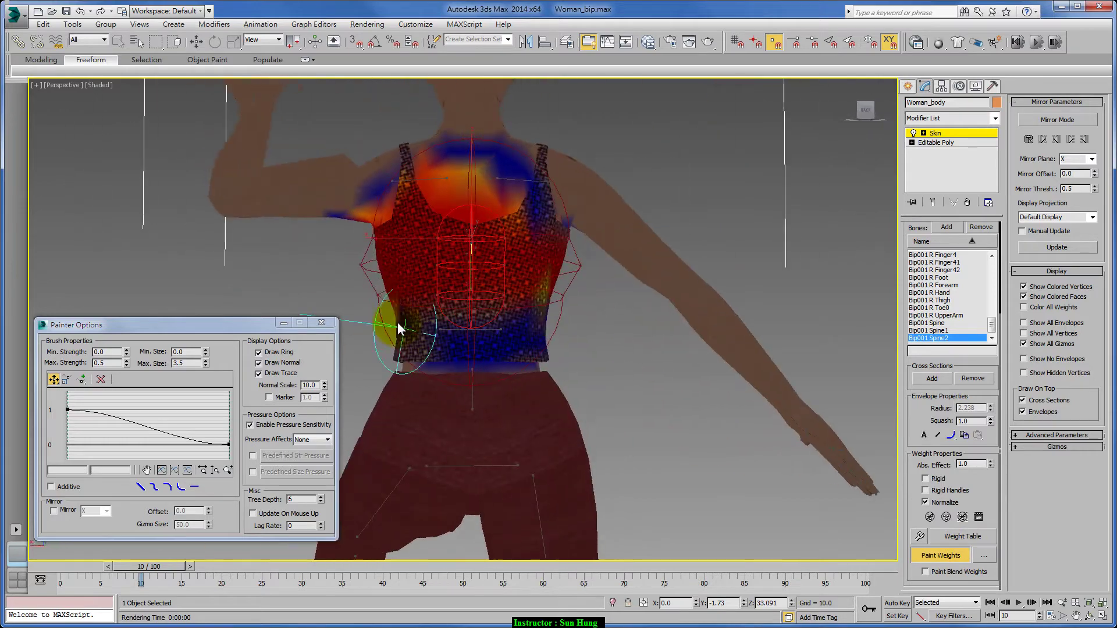
mouse_move(455, 303)
alt+middle_down()
mouse_move(631, 351)
mouse_move(766, 354)
mouse_move(755, 445)
alt+middle_up()
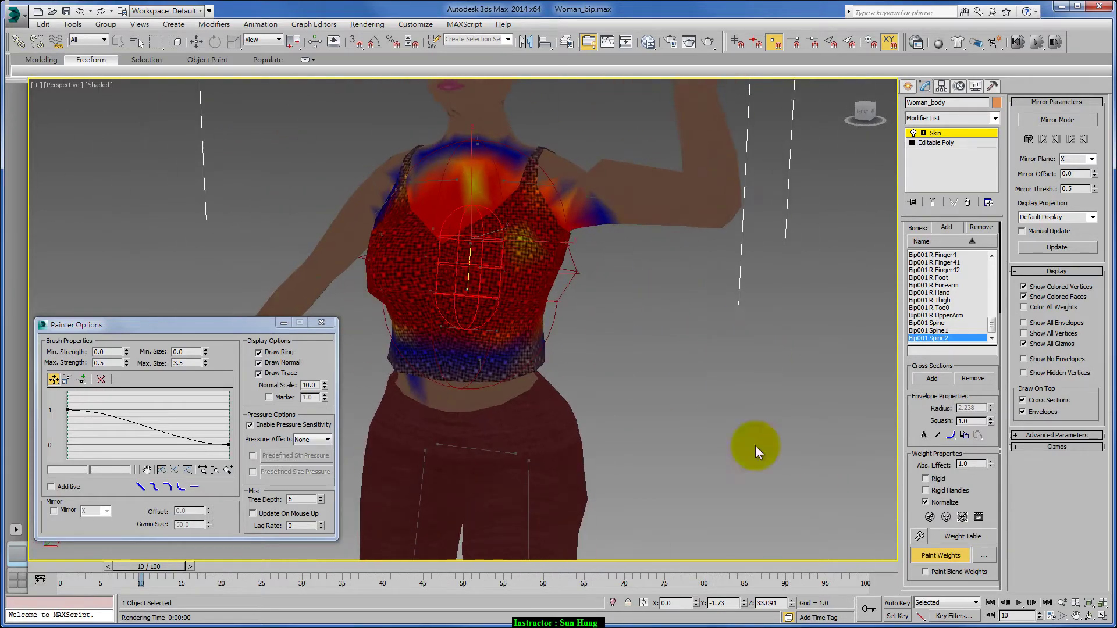
- Paint Bip001 L UpperArm weights onto the left shoulder, armpit and upper arm
right_click(652, 224)
click(653, 224)
click(946, 555)
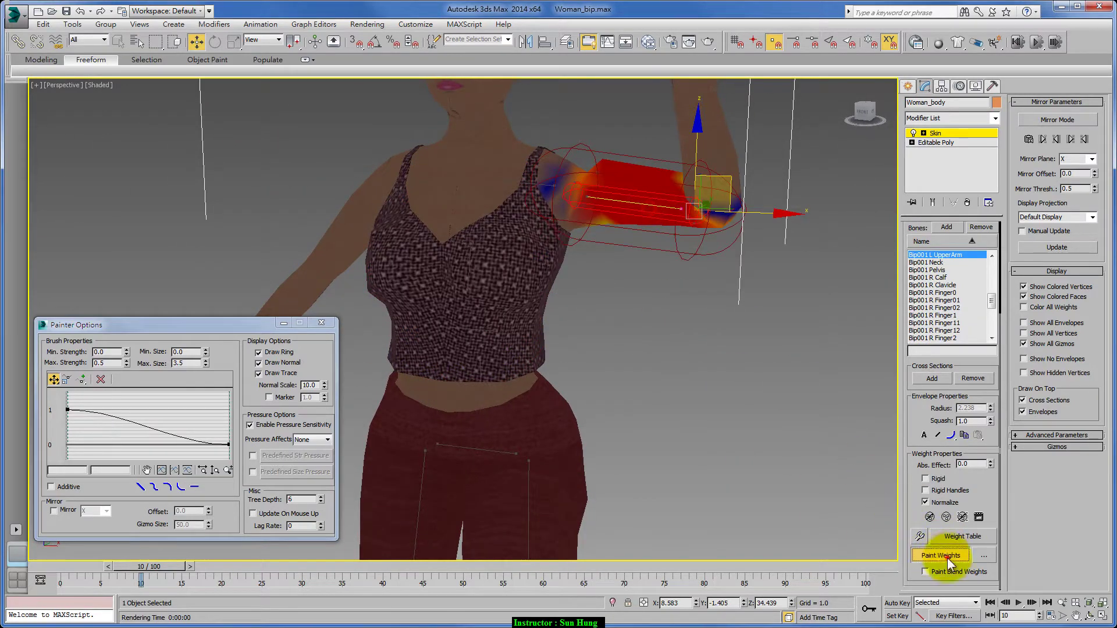
mouse_move(584, 224)
mouse_down()
mouse_move(567, 206)
mouse_move(571, 178)
mouse_move(582, 198)
mouse_move(584, 169)
mouse_move(581, 184)
mouse_up()
mouse_move(580, 174)
alt+middle_down()
mouse_move(632, 249)
mouse_move(600, 196)
alt+middle_up()
drag(600, 195, 595, 169)
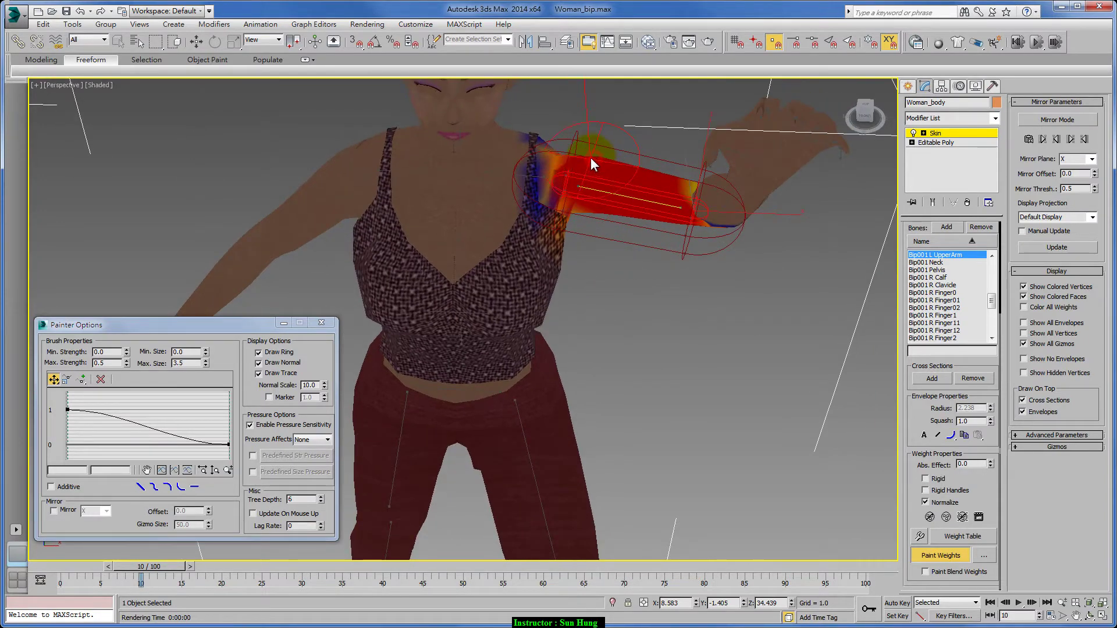
mouse_move(591, 158)
alt+middle_down()
mouse_move(593, 238)
mouse_move(814, 194)
alt+middle_up()
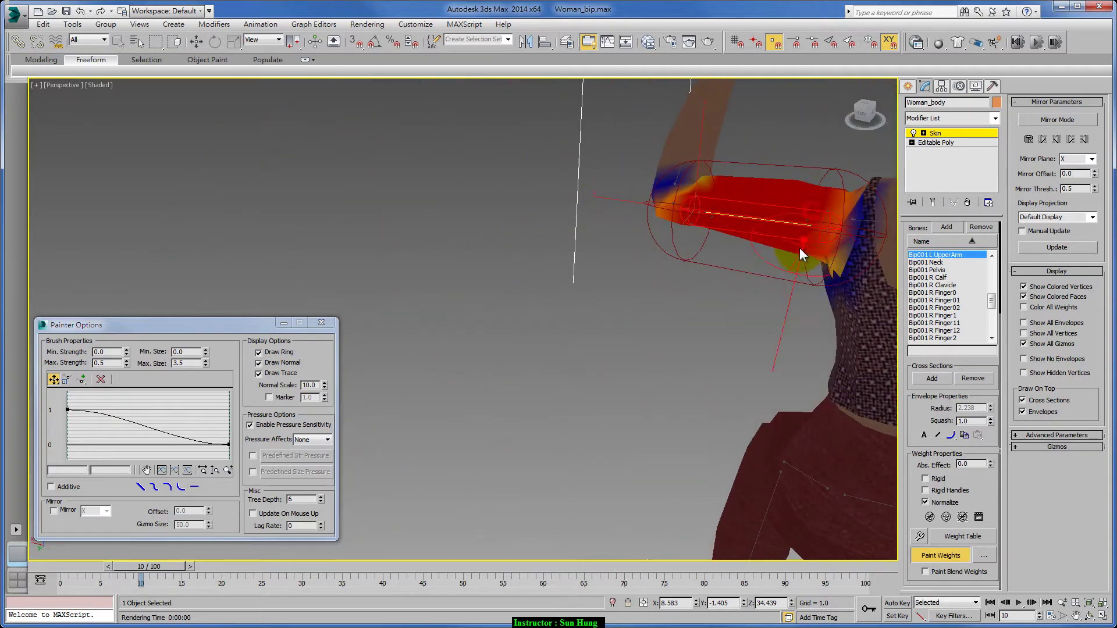
mouse_move(799, 248)
alt+middle_down()
mouse_move(798, 271)
mouse_move(997, 262)
alt+middle_up()
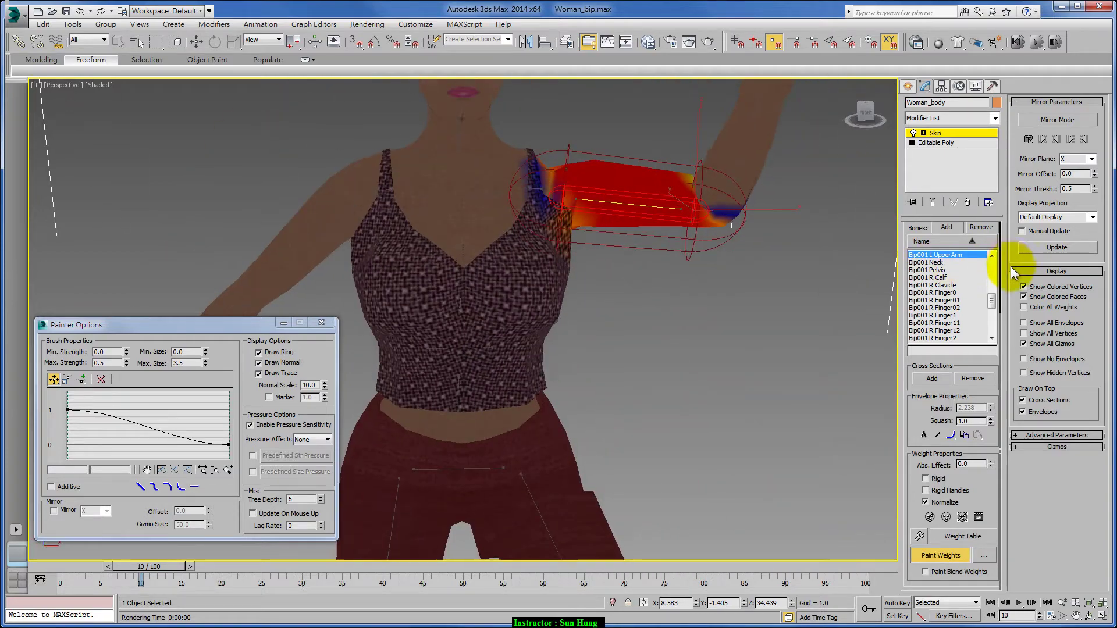
- Select Bip001 L Clavicle for painting and view the shoulder from behind
click(940, 555)
click(525, 180)
click(940, 555)
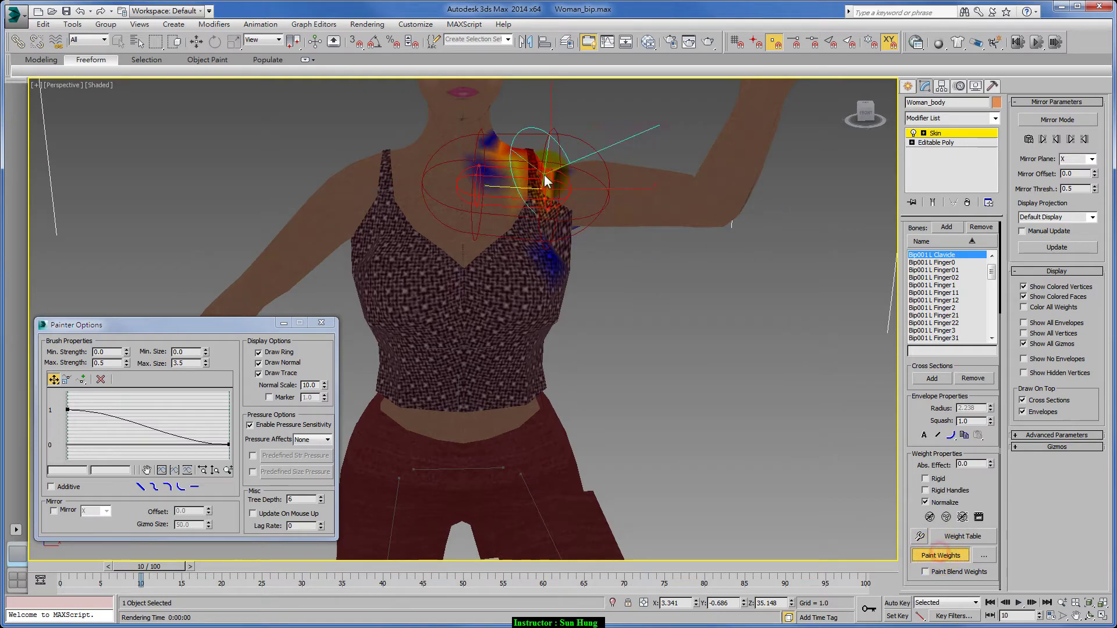
mouse_move(546, 179)
alt+middle_down()
mouse_move(568, 231)
mouse_move(431, 223)
alt+middle_up()
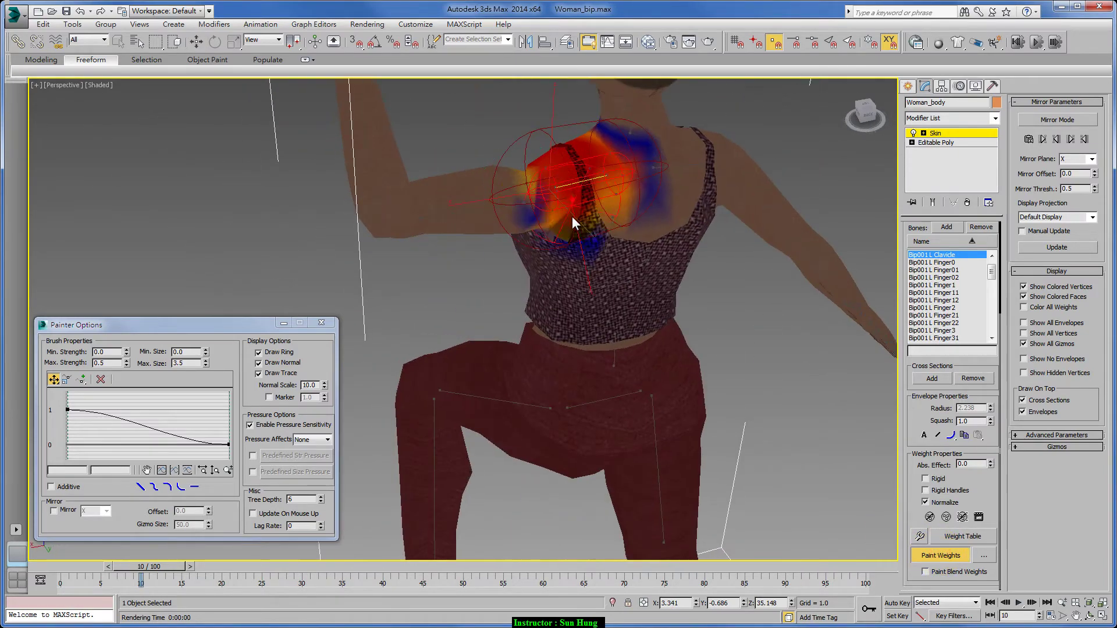
mouse_move(572, 216)
alt+middle_down()
mouse_move(610, 227)
mouse_move(713, 201)
mouse_move(798, 256)
mouse_move(618, 249)
alt+middle_up()
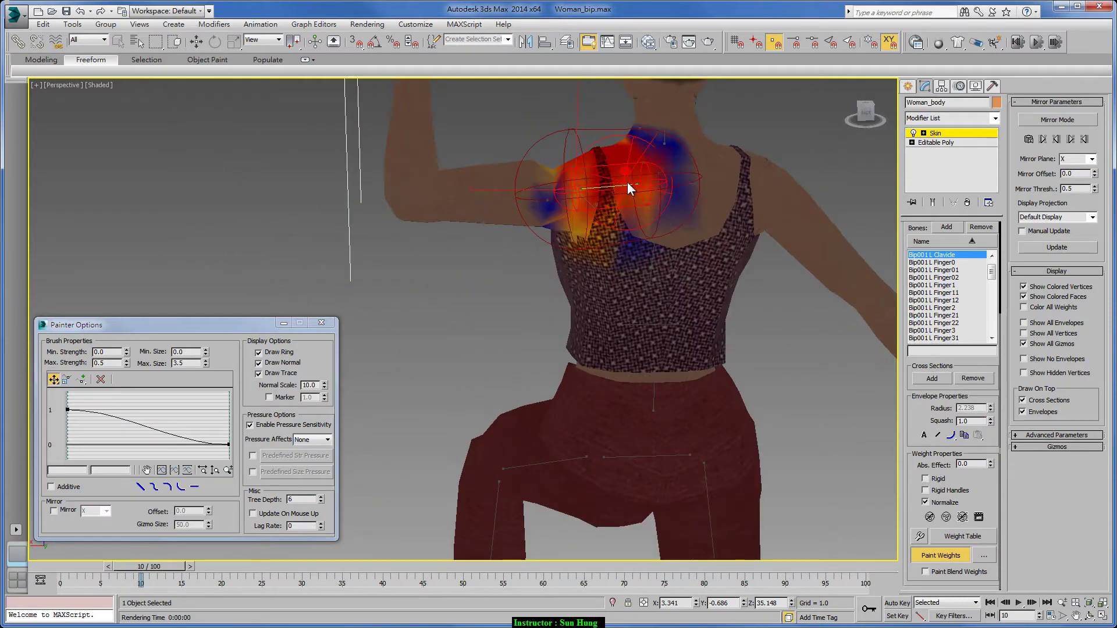
mouse_move(627, 183)
alt+middle_down()
mouse_move(671, 208)
mouse_move(815, 218)
mouse_move(633, 220)
mouse_move(647, 176)
alt+middle_up()
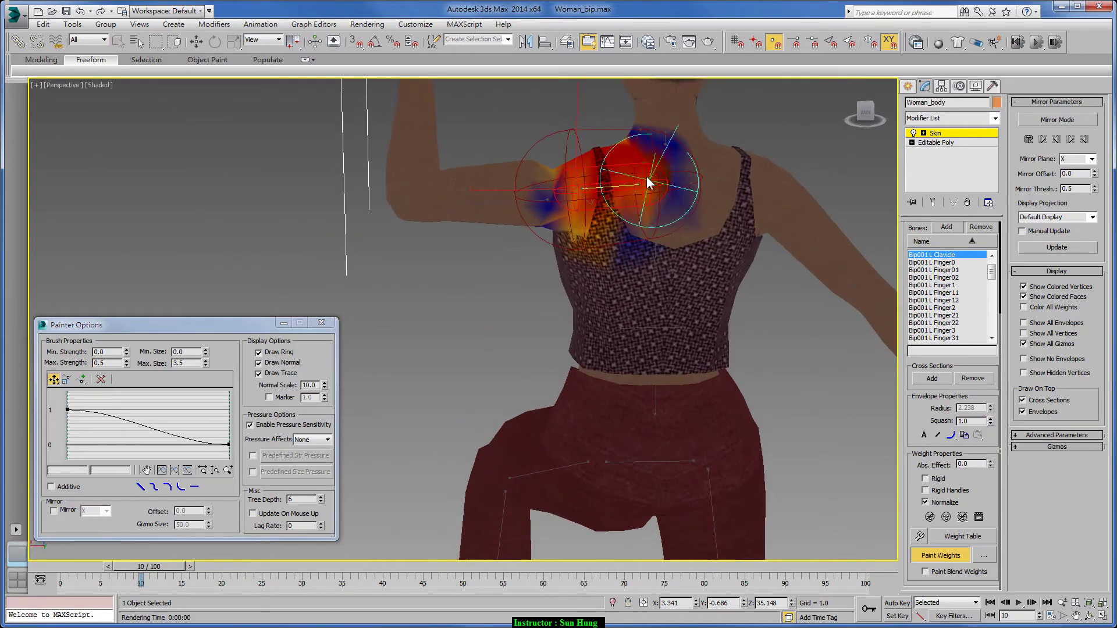
- Spread clavicle weight over the left shoulder and along the upper arm
mouse_move(630, 164)
mouse_down()
mouse_move(606, 224)
mouse_move(635, 209)
mouse_move(595, 210)
mouse_move(601, 168)
mouse_up()
mouse_move(600, 167)
alt+middle_down()
mouse_move(720, 225)
mouse_move(859, 217)
mouse_move(610, 197)
alt+middle_up()
mouse_move(611, 198)
mouse_down()
mouse_move(564, 217)
mouse_move(536, 200)
mouse_move(549, 207)
mouse_move(636, 180)
mouse_up()
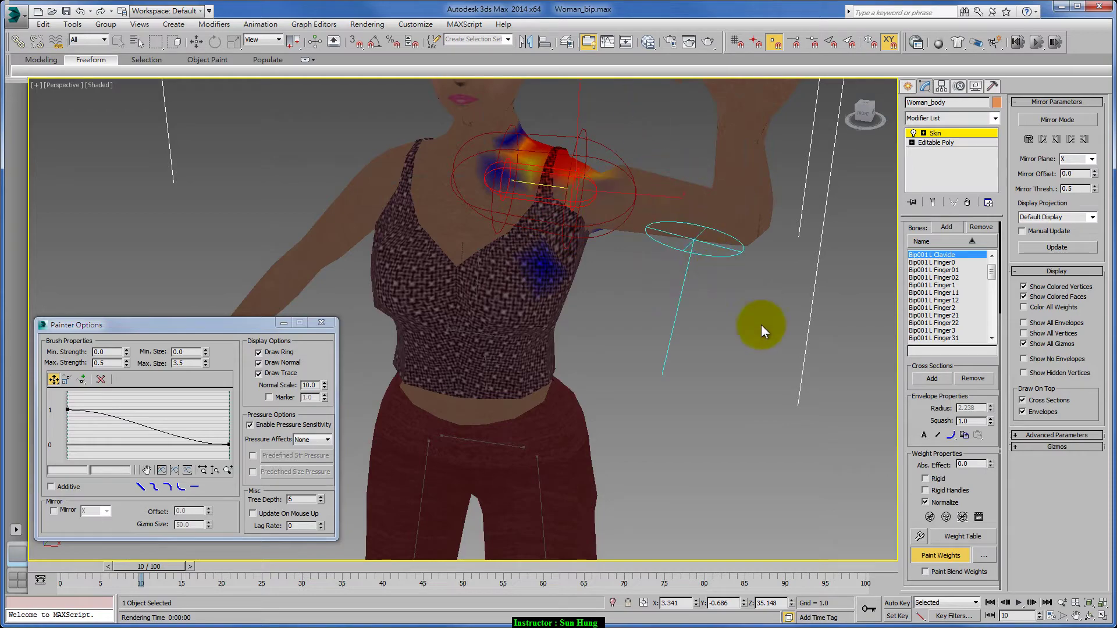
mouse_move(761, 324)
alt+middle_down()
mouse_move(724, 299)
mouse_move(689, 332)
mouse_move(663, 280)
alt+middle_up()
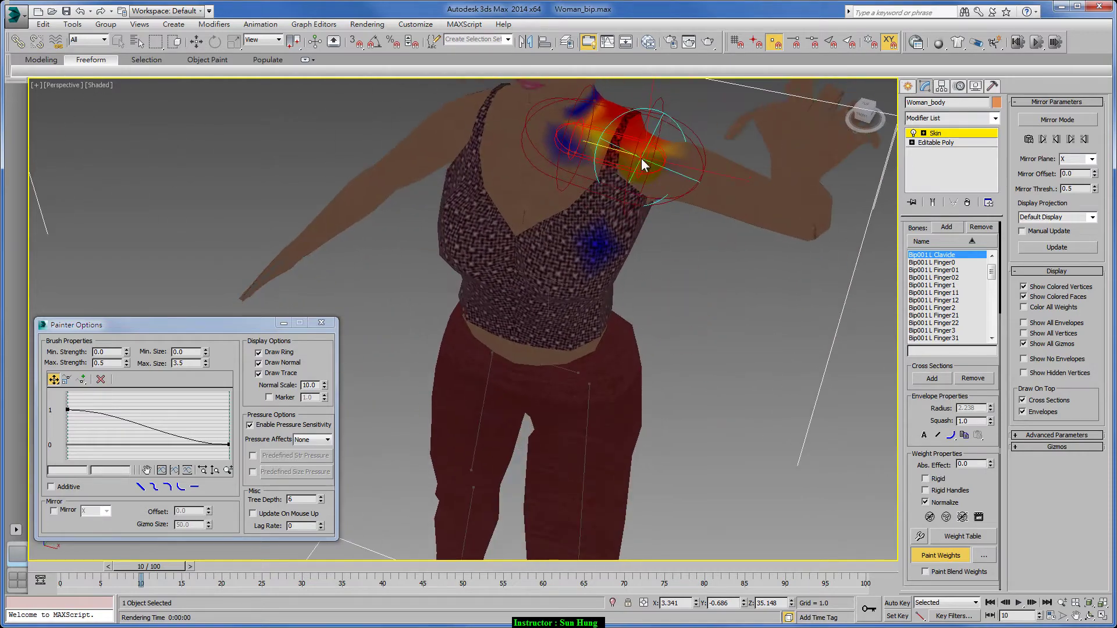
mouse_move(643, 162)
mouse_down()
mouse_move(626, 180)
mouse_move(630, 148)
mouse_move(693, 280)
mouse_up()
mouse_move(693, 279)
alt+middle_down()
mouse_move(477, 229)
mouse_move(693, 235)
mouse_move(896, 474)
alt+middle_up()
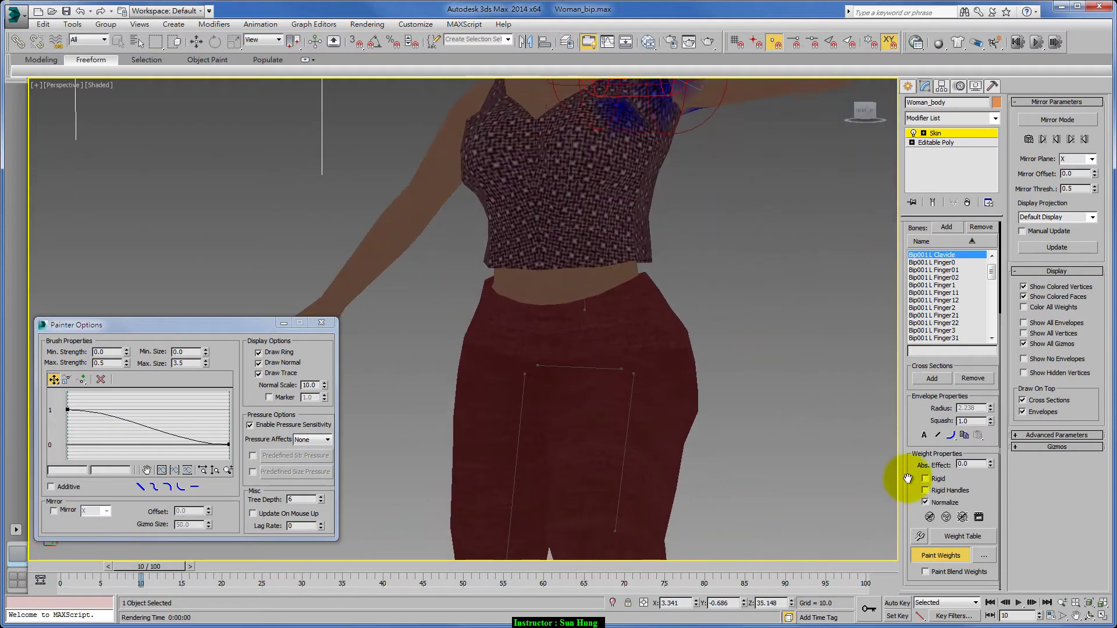
- Paint Bip001 Pelvis influence across the hips and check it from the side
click(942, 558)
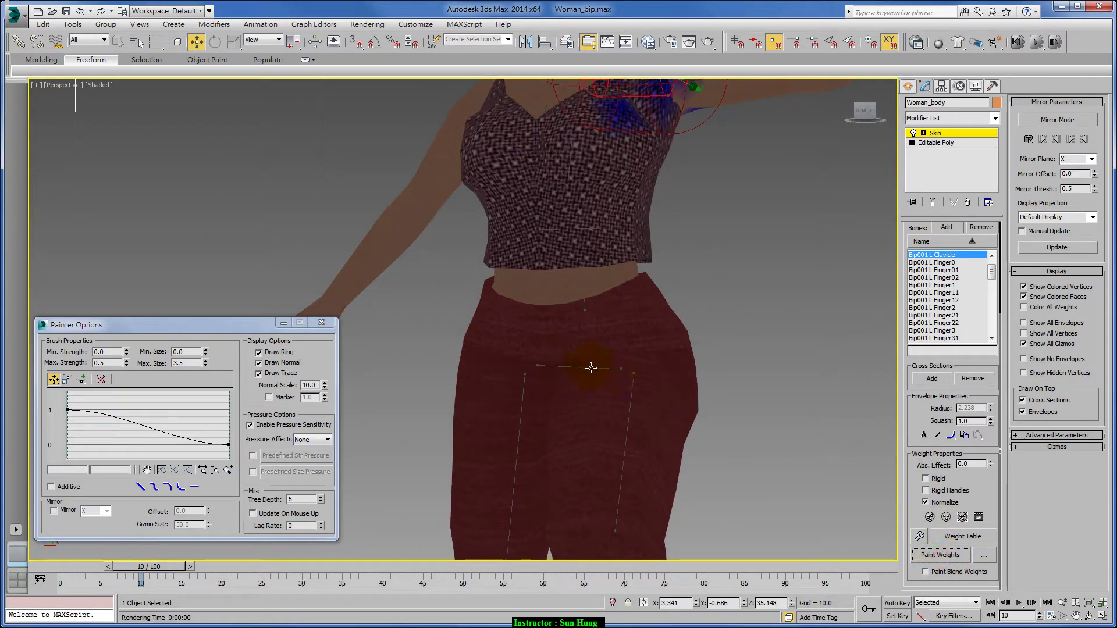
click(591, 369)
click(933, 554)
alt+middle_drag(698, 442, 625, 474)
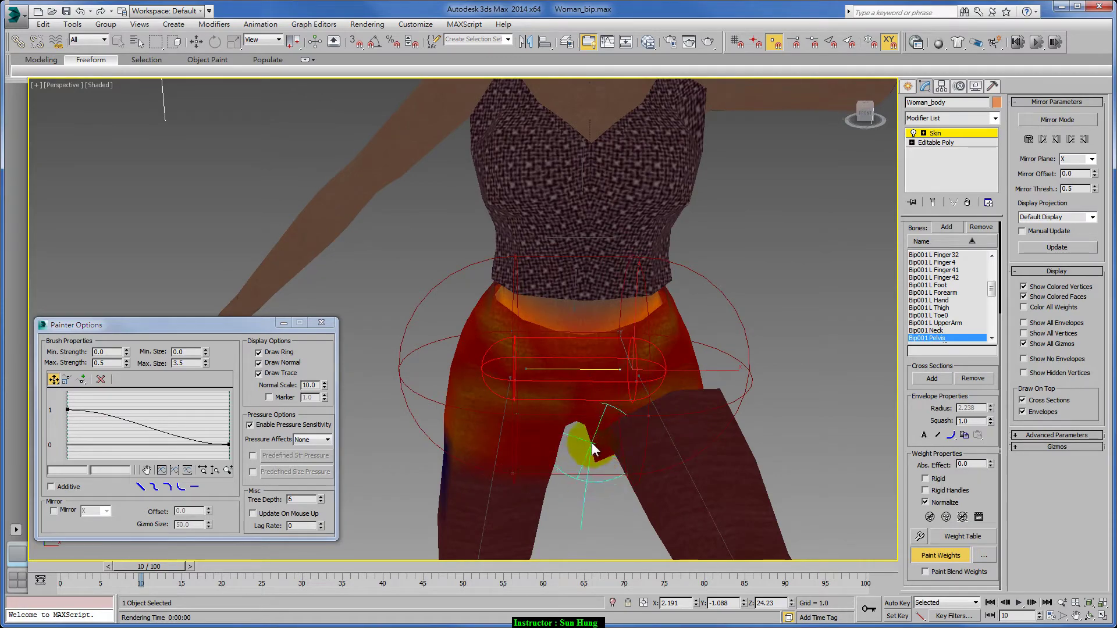
alt+middle_drag(770, 434, 1012, 561)
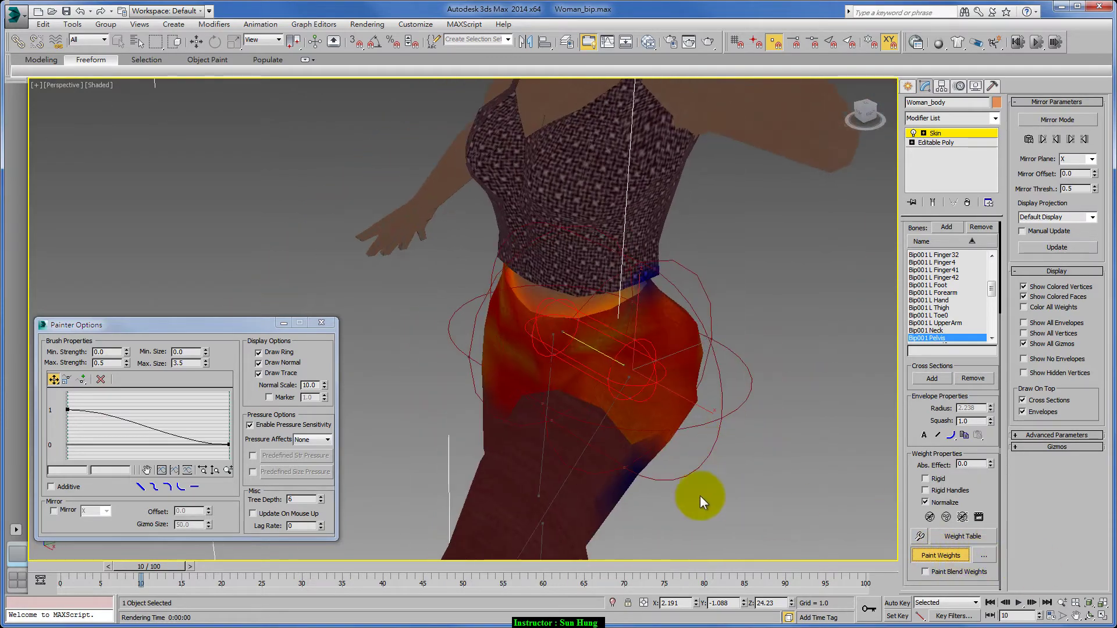
alt+middle_drag(893, 559, 570, 392)
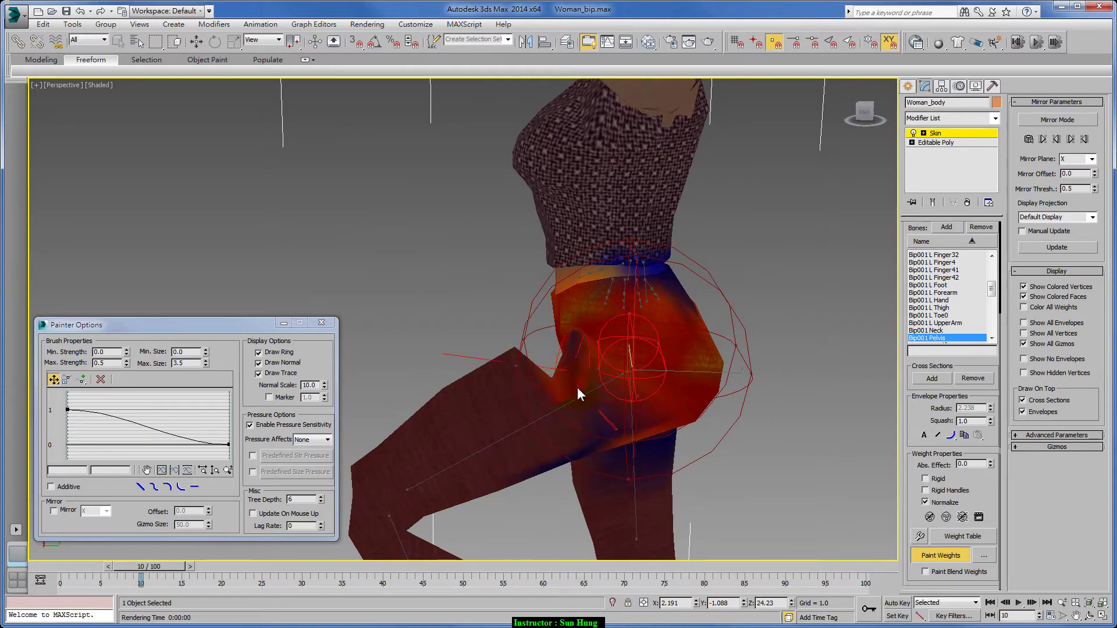
mouse_move(741, 447)
alt+middle_down()
mouse_move(599, 417)
mouse_move(767, 501)
mouse_move(641, 433)
alt+middle_up()
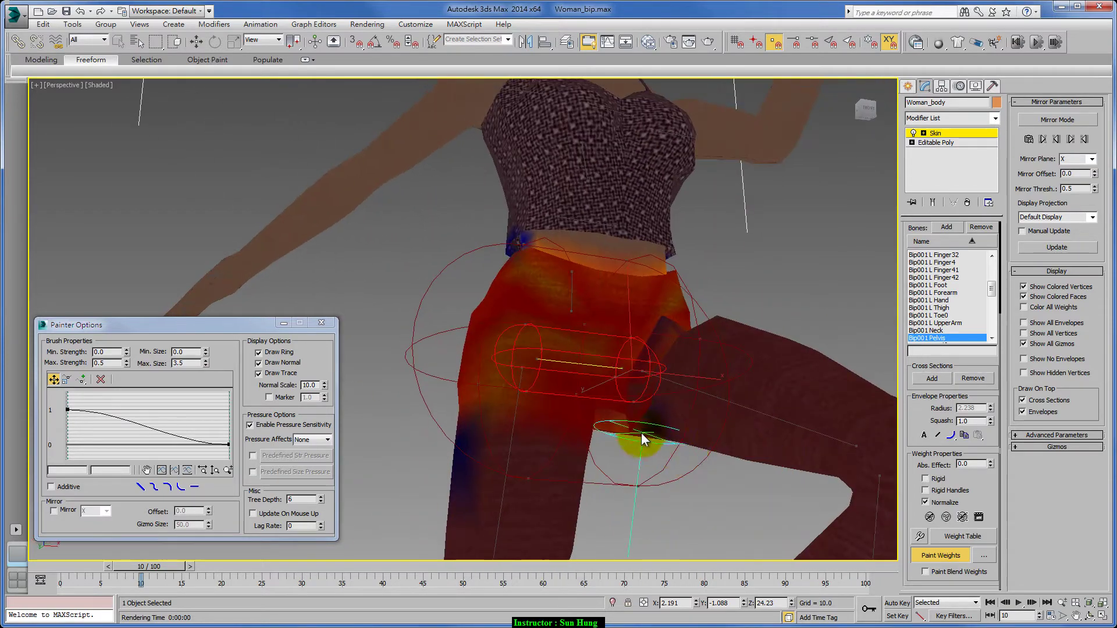
- Paint Bip001 L Thigh weights onto the upper leg and inspect the hips
key(w)
click(751, 411)
click(940, 555)
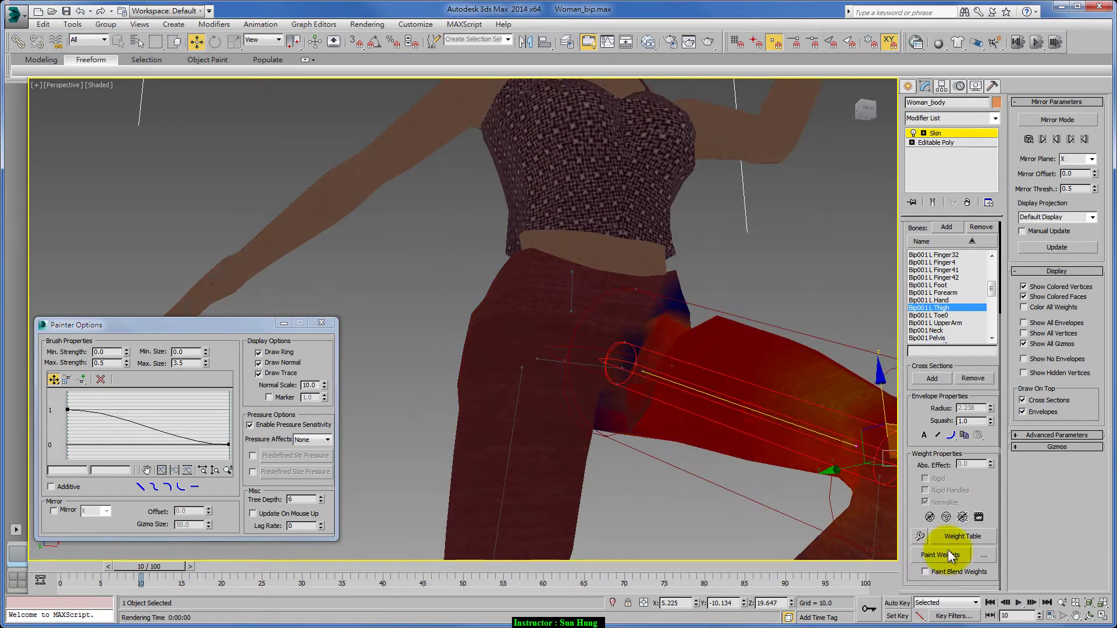
alt+middle_drag(700, 409, 668, 343)
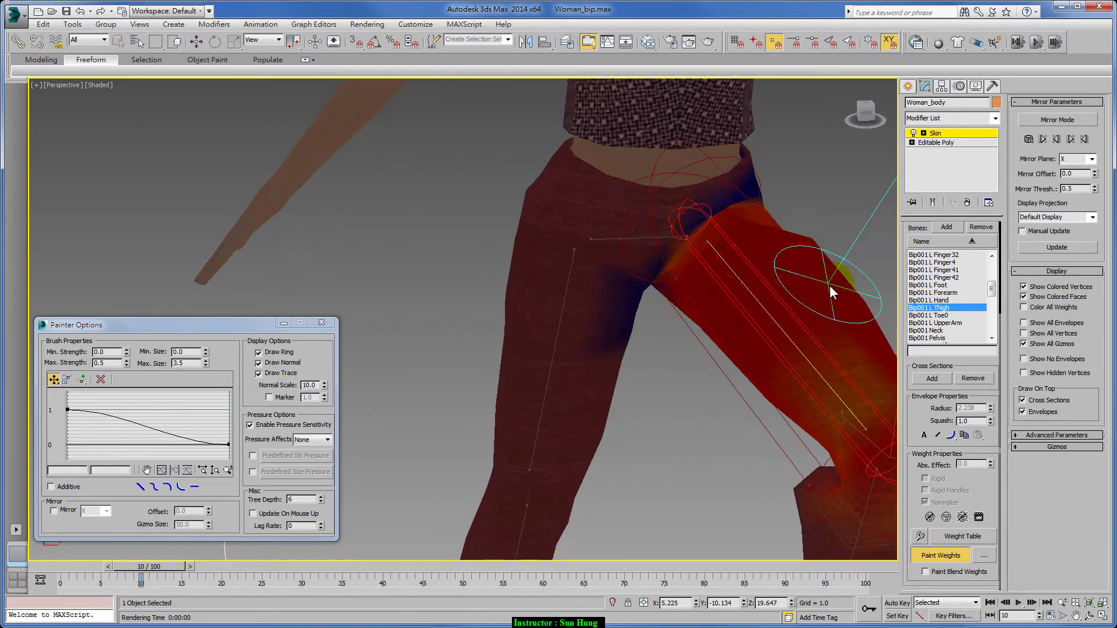
alt+middle_drag(693, 303, 431, 244)
alt+middle_drag(514, 265, 511, 299)
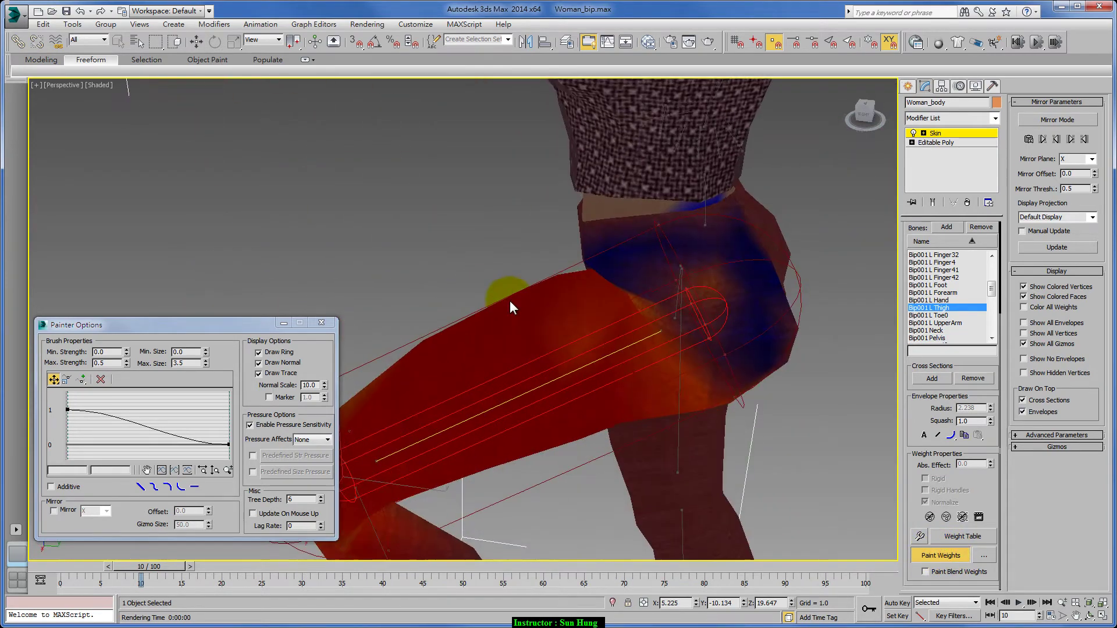
mouse_move(654, 387)
alt+middle_down()
mouse_move(710, 373)
mouse_move(583, 273)
alt+middle_up()
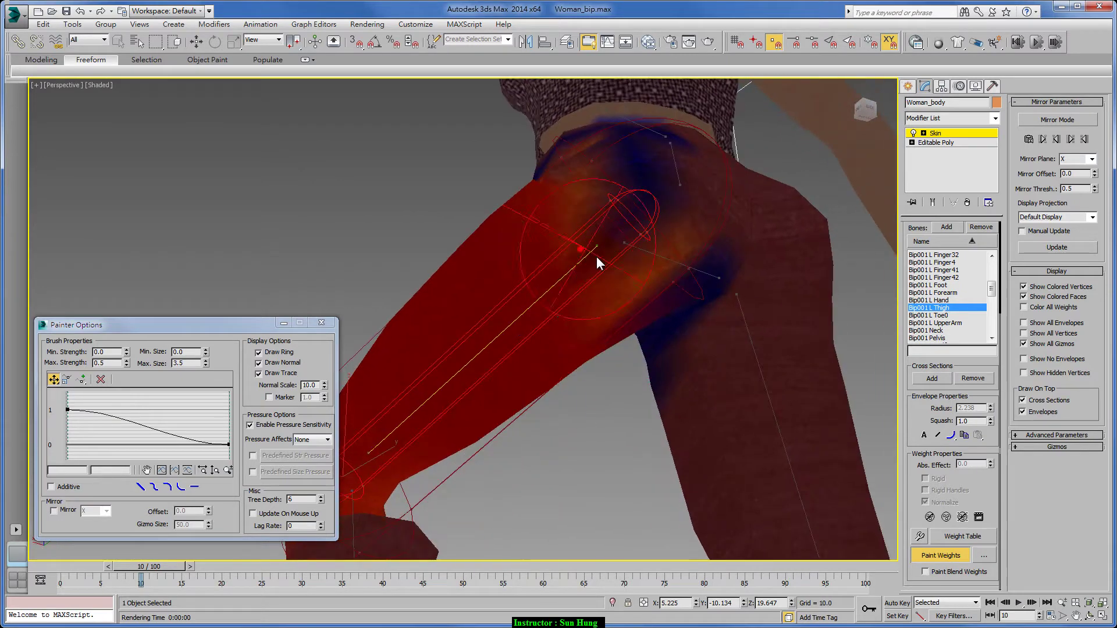
alt+middle_drag(653, 319, 456, 232)
mouse_move(419, 195)
alt+middle_down()
mouse_move(446, 204)
mouse_move(449, 259)
mouse_move(493, 255)
mouse_move(511, 332)
mouse_move(604, 375)
mouse_move(606, 354)
alt+middle_up()
mouse_move(748, 332)
alt+middle_down()
mouse_move(642, 314)
mouse_move(566, 277)
mouse_move(501, 199)
mouse_move(615, 250)
mouse_move(679, 298)
mouse_move(623, 279)
mouse_move(839, 282)
alt+middle_up()
- Select the Bip001 L Calf envelope at the knee for weight painting
click(927, 553)
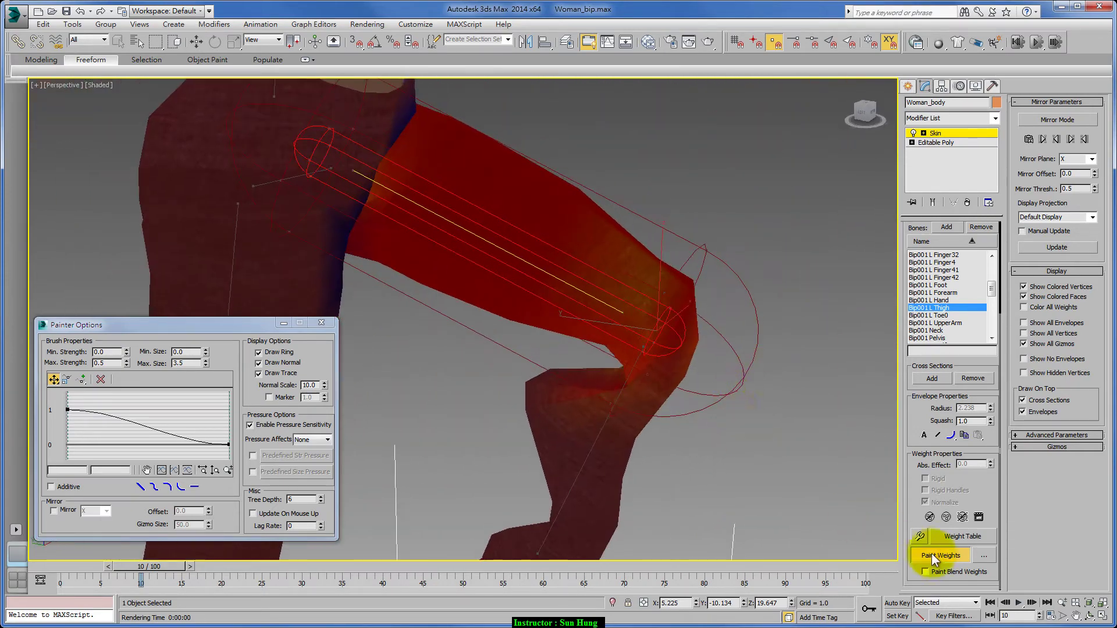
key(w)
click(599, 438)
click(953, 555)
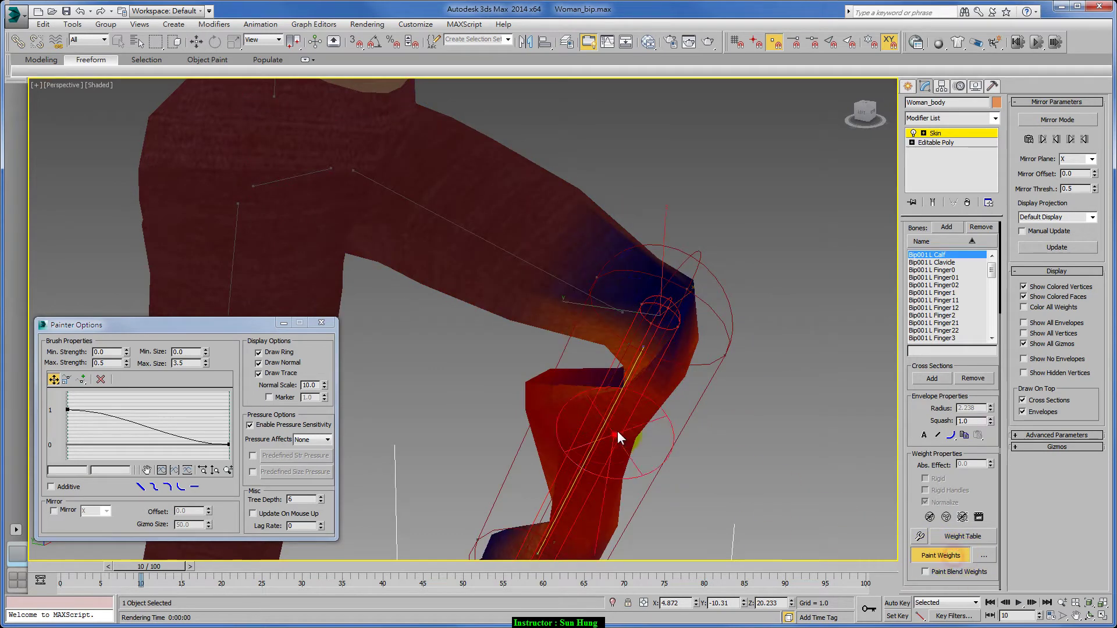
mouse_move(575, 463)
alt+middle_down()
mouse_move(662, 453)
mouse_move(660, 466)
alt+middle_up()
scroll(610, 470, down, 3)
mouse_move(738, 500)
alt+middle_down()
mouse_move(617, 474)
mouse_move(677, 418)
mouse_move(657, 443)
mouse_move(660, 416)
alt+middle_up()
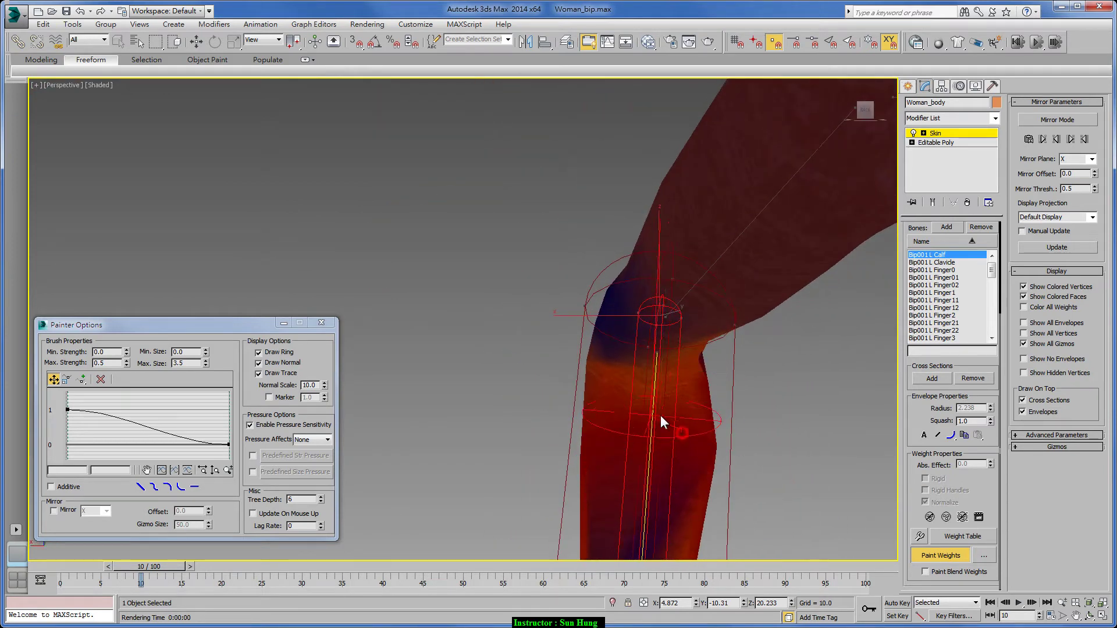
- Paint calf weights over the knee band, then reselect the left thigh envelope
mouse_move(676, 399)
mouse_down()
mouse_move(603, 392)
mouse_move(633, 384)
mouse_up()
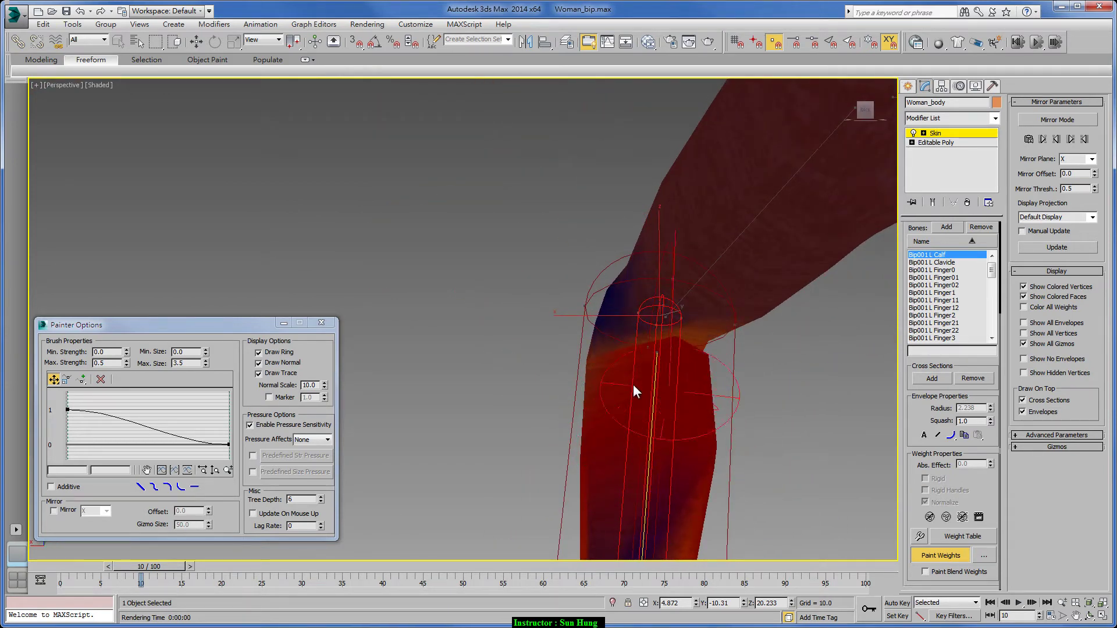
mouse_move(665, 395)
alt+middle_down()
mouse_move(783, 442)
mouse_move(608, 322)
alt+middle_up()
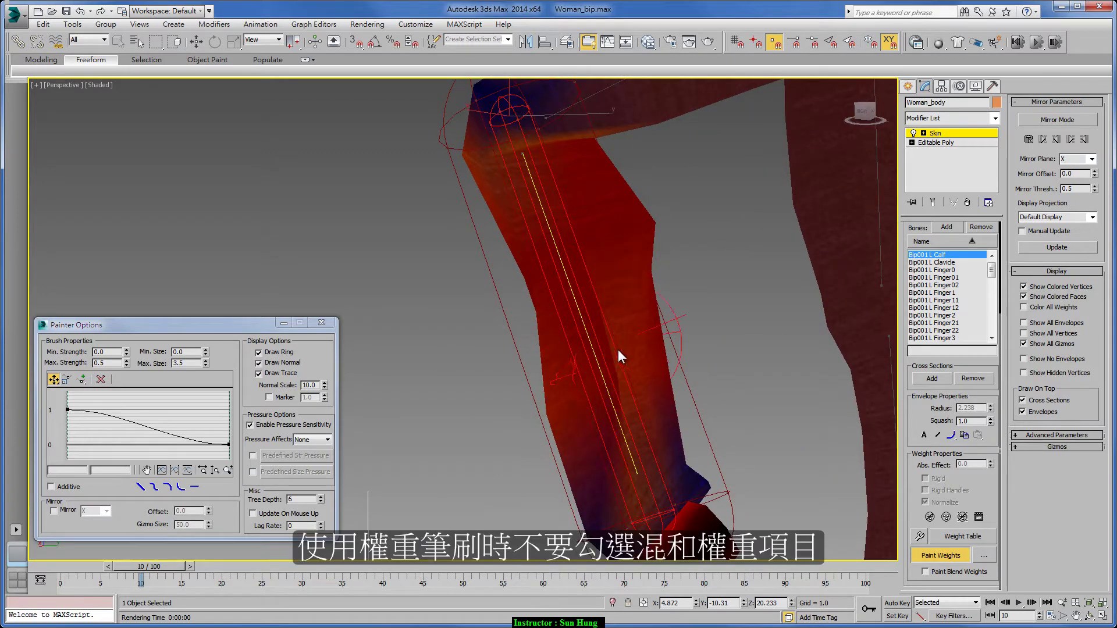
mouse_move(618, 349)
mouse_down()
mouse_move(548, 424)
mouse_move(613, 268)
mouse_up()
mouse_move(699, 339)
alt+middle_down()
mouse_move(546, 321)
mouse_move(487, 287)
mouse_move(623, 311)
mouse_move(596, 365)
alt+middle_up()
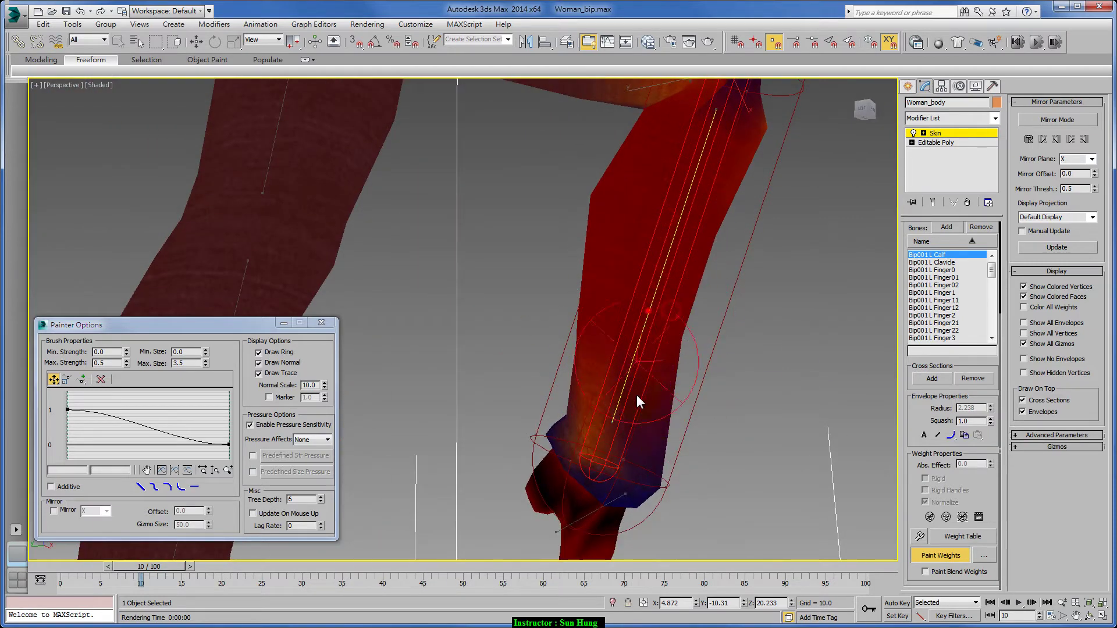
mouse_move(667, 421)
alt+middle_down()
mouse_move(793, 333)
mouse_move(650, 385)
mouse_move(652, 315)
alt+middle_up()
scroll(650, 385, down, 3)
mouse_move(661, 366)
alt+middle_down()
mouse_move(678, 416)
mouse_move(819, 405)
alt+middle_up()
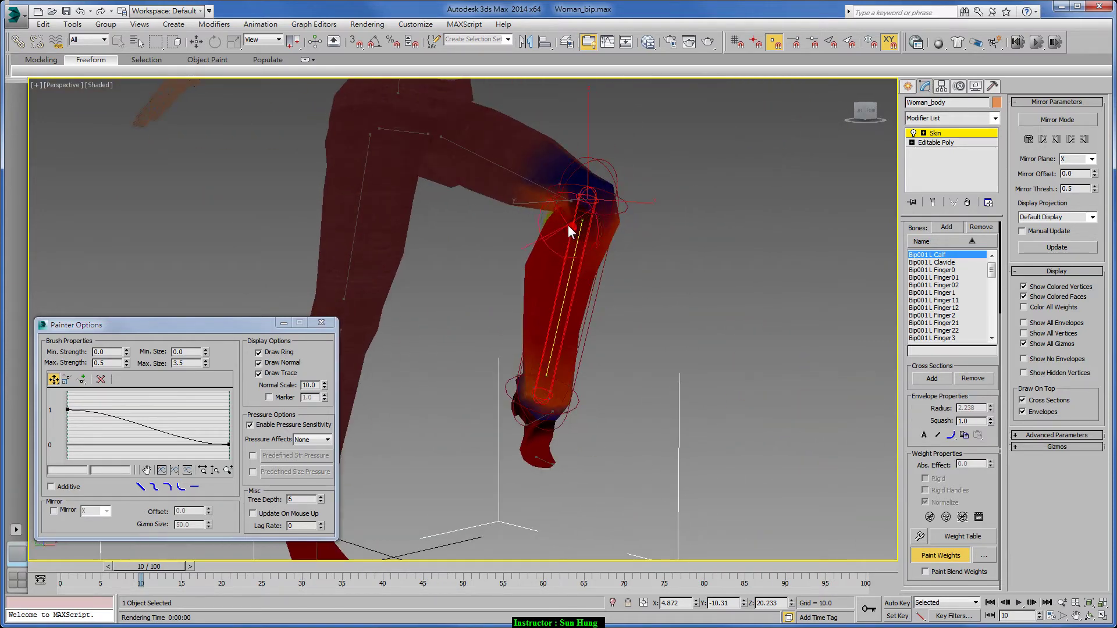
alt+middle_drag(699, 293, 843, 399)
click(944, 554)
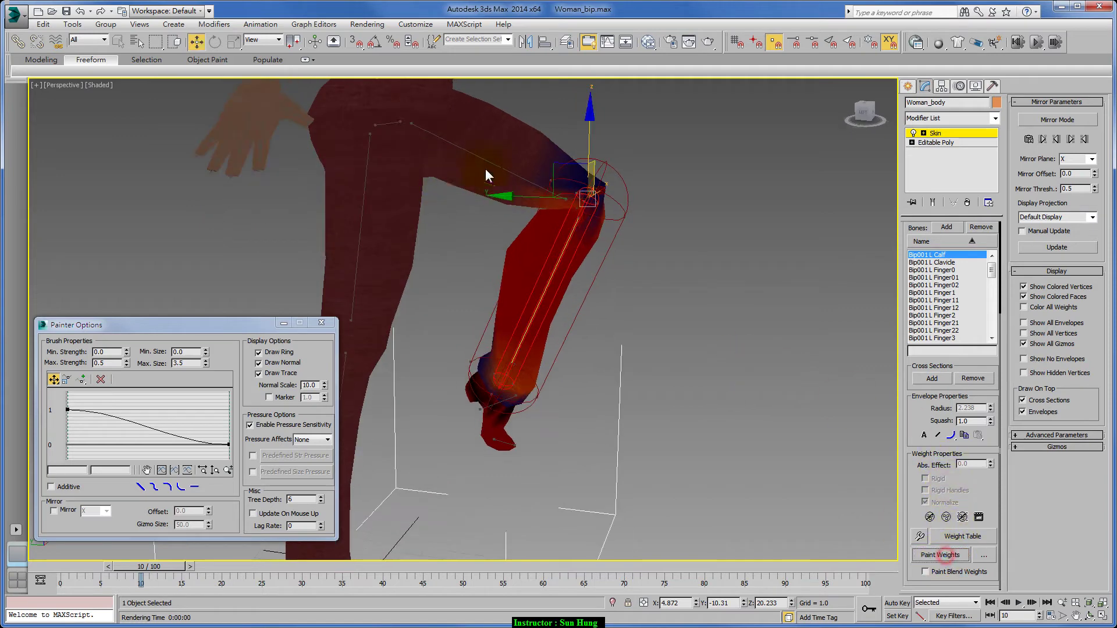
click(485, 169)
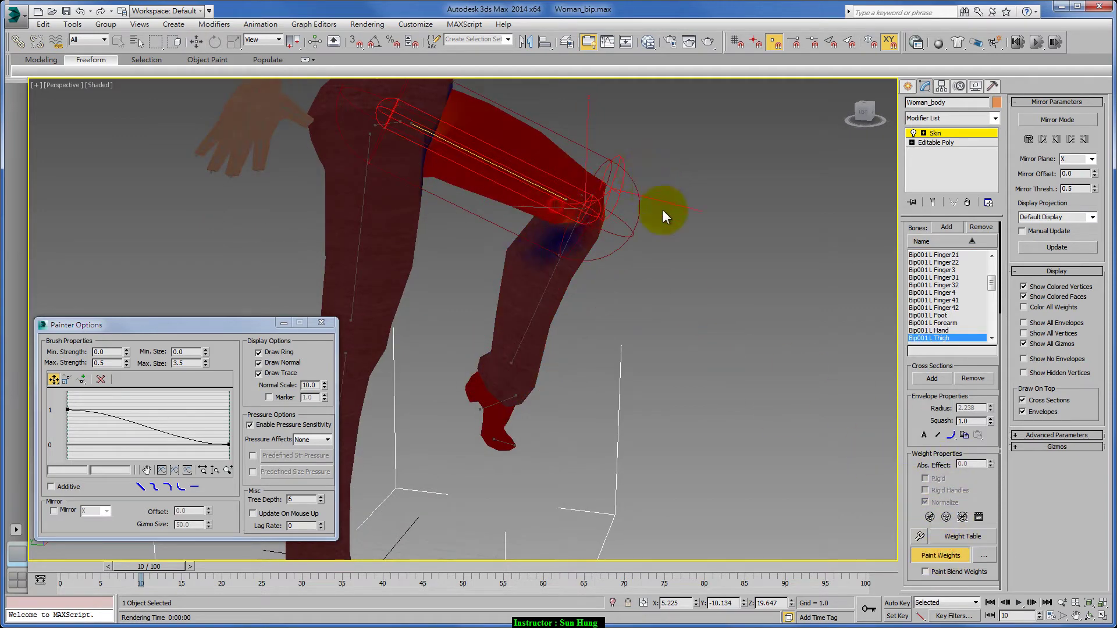
- Paint Bip001 Pelvis weights across the back of the hips from a rear view
mouse_move(662, 211)
alt+middle_down()
mouse_move(603, 189)
mouse_move(583, 210)
mouse_move(558, 190)
mouse_move(633, 239)
mouse_move(657, 239)
mouse_move(723, 407)
alt+middle_up()
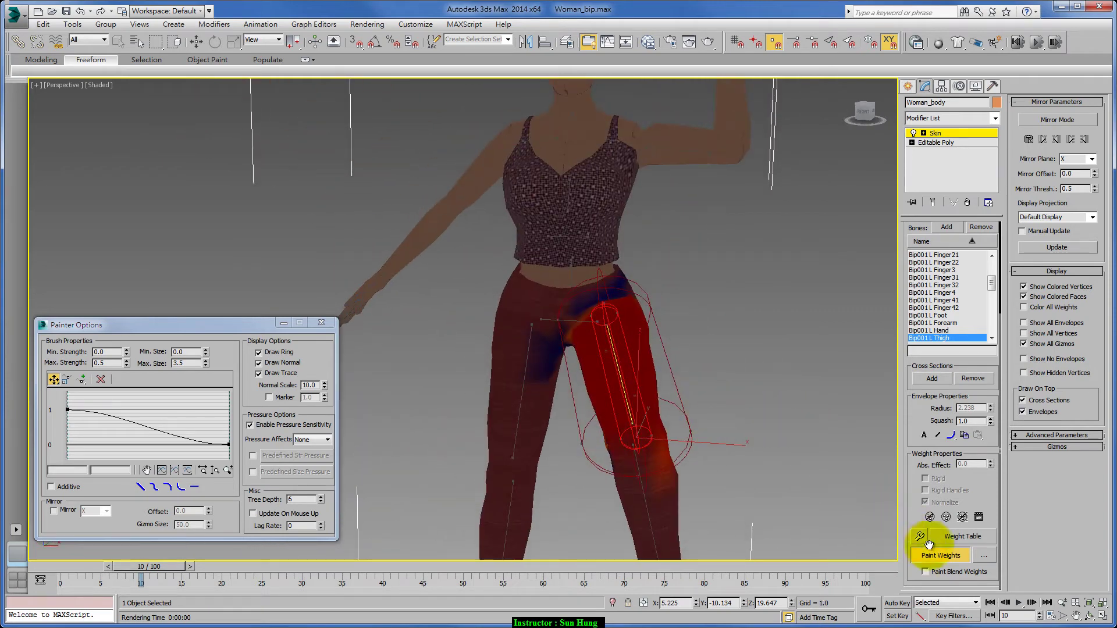
click(558, 328)
click(940, 554)
mouse_move(872, 503)
alt+middle_down()
mouse_move(713, 393)
mouse_move(508, 309)
mouse_move(620, 371)
mouse_move(542, 307)
mouse_move(593, 333)
mouse_move(672, 299)
mouse_move(769, 287)
mouse_move(673, 301)
mouse_move(577, 266)
mouse_move(570, 241)
mouse_move(577, 302)
mouse_move(534, 267)
alt+middle_up()
scroll(593, 333, up, 5)
scroll(672, 298, down, 3)
mouse_move(624, 312)
alt+middle_down()
mouse_move(628, 249)
mouse_move(578, 259)
alt+middle_up()
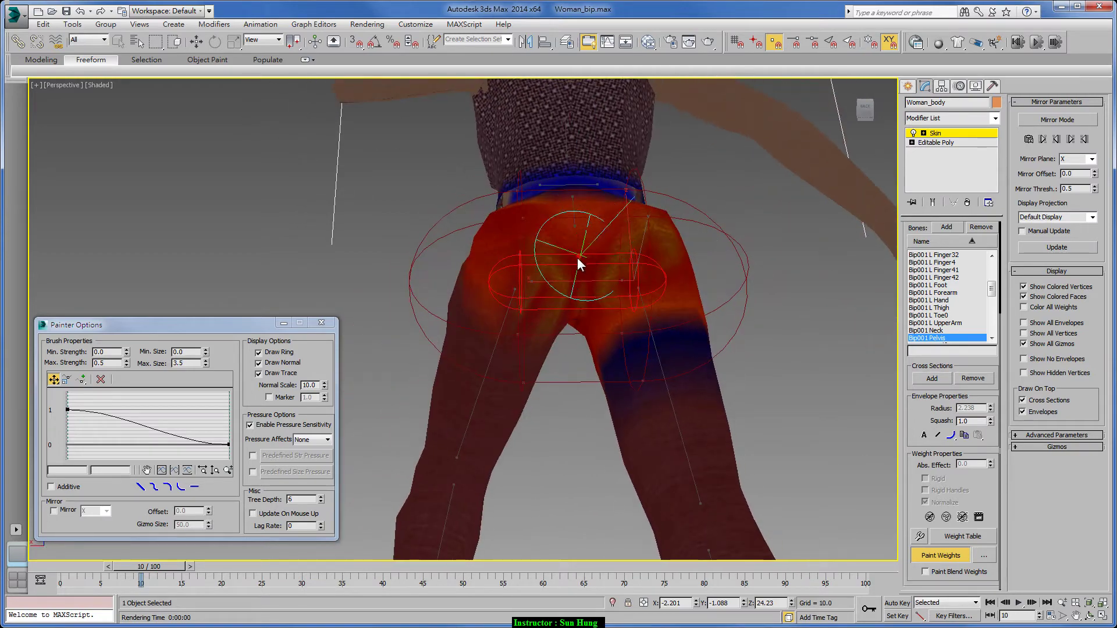
mouse_move(605, 314)
alt+middle_down()
mouse_move(643, 366)
mouse_move(752, 379)
mouse_move(669, 340)
mouse_move(754, 354)
mouse_move(625, 315)
alt+middle_up()
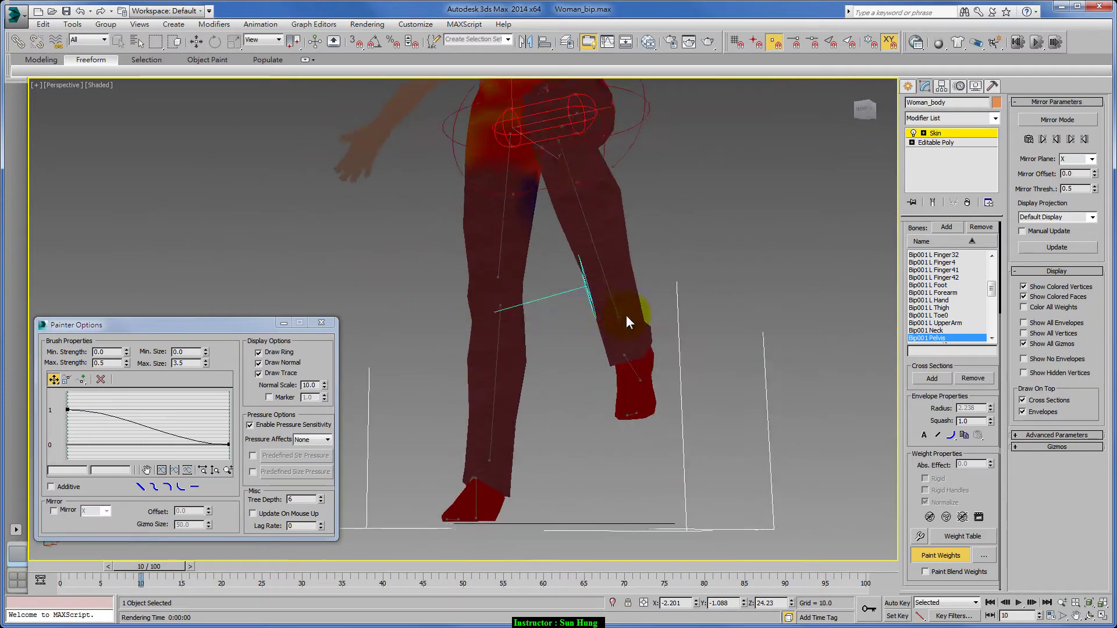
click(939, 555)
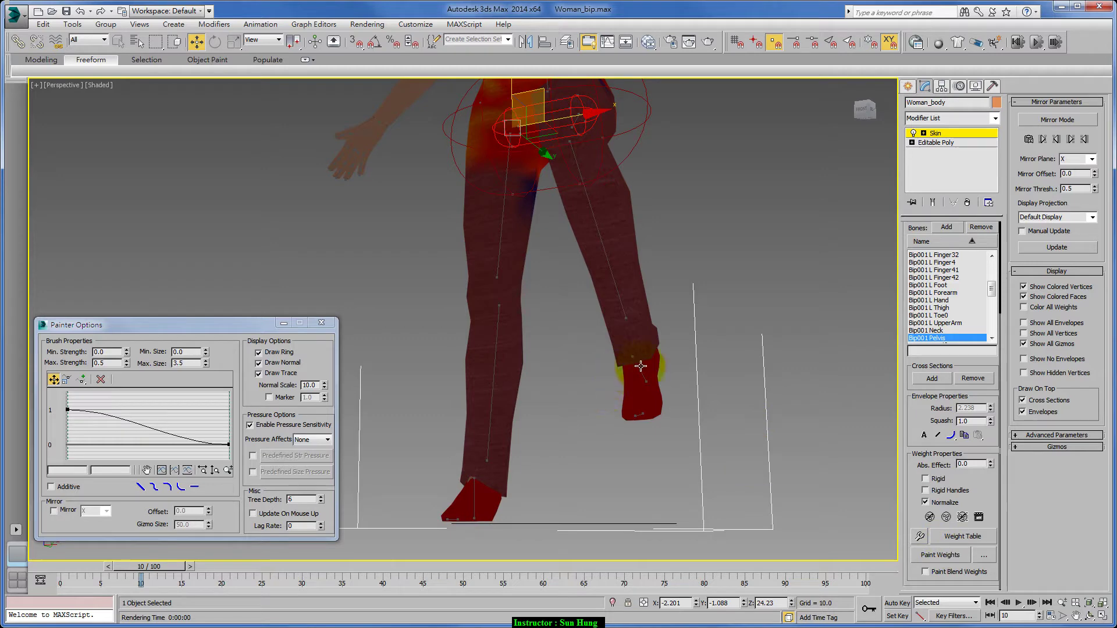
alt+middle_drag(640, 376, 678, 392)
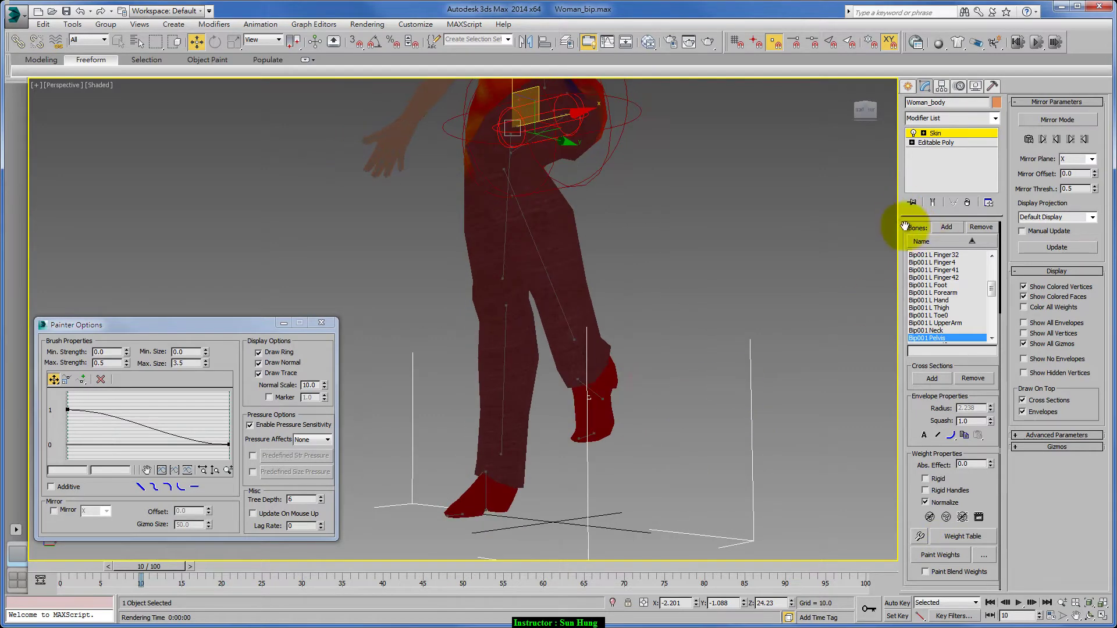
drag(907, 227, 917, 574)
- Turn off Select Vertices and paint Bip001 L Foot weights across the foot
click(918, 259)
alt+middle_drag(651, 317, 677, 307)
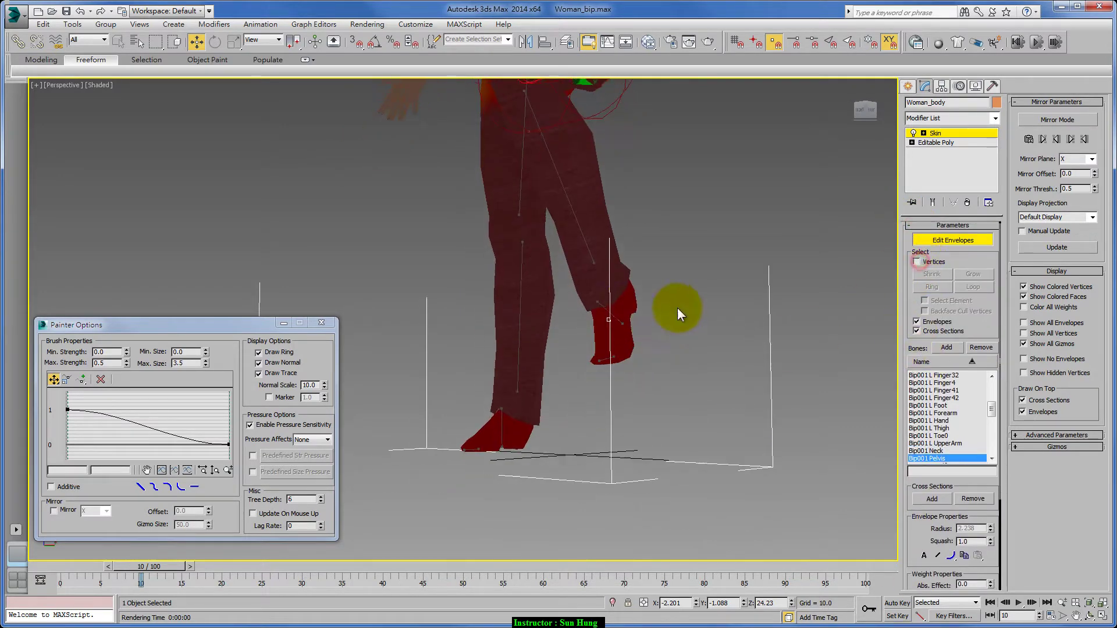
click(618, 317)
scroll(914, 539, down, 3)
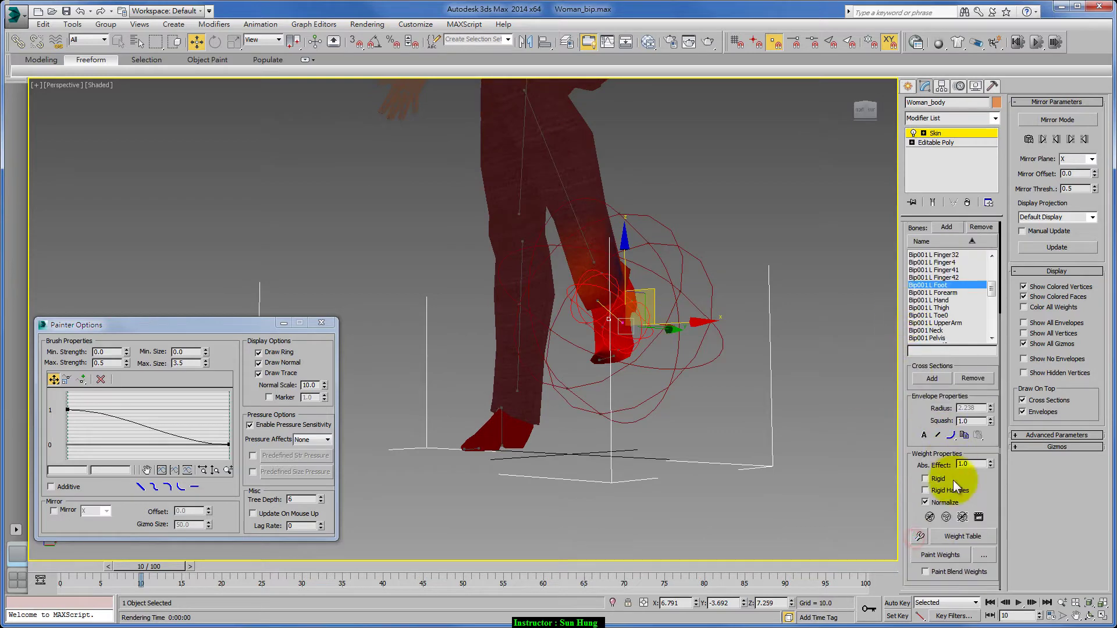
mouse_move(673, 274)
mouse_down()
mouse_move(698, 327)
mouse_move(720, 323)
mouse_move(707, 327)
mouse_up()
mouse_move(707, 326)
alt+middle_down()
mouse_move(653, 354)
mouse_move(668, 349)
alt+middle_up()
click(940, 555)
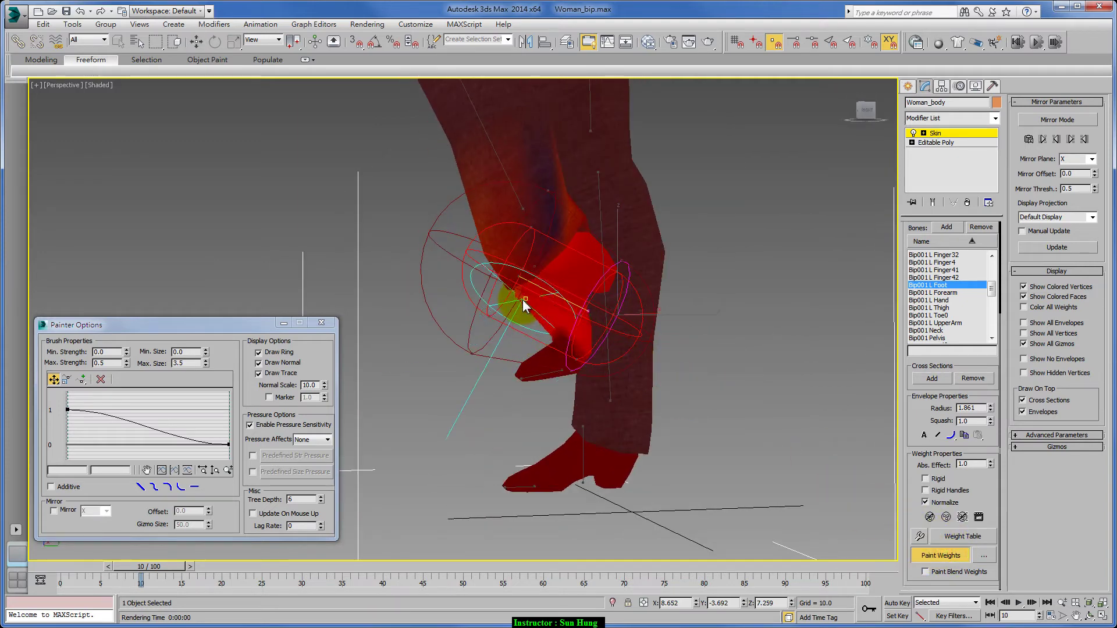
drag(522, 299, 520, 294)
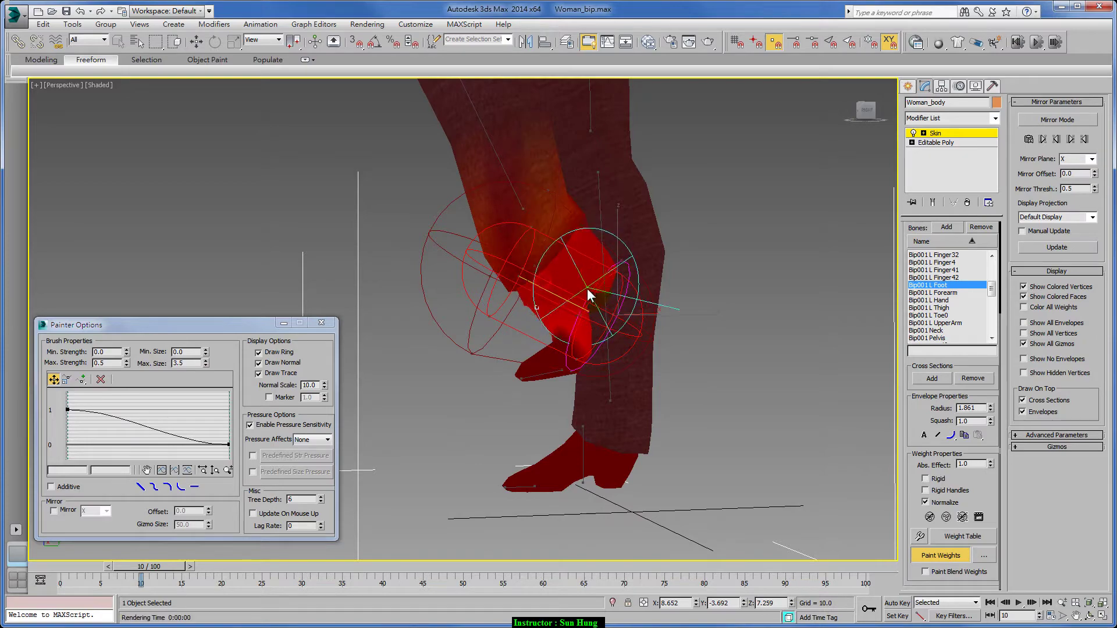
mouse_move(588, 291)
alt+middle_down()
mouse_move(515, 304)
mouse_move(657, 244)
mouse_move(628, 282)
mouse_move(668, 287)
mouse_move(653, 304)
mouse_move(498, 299)
mouse_move(644, 298)
mouse_move(980, 551)
alt+middle_up()
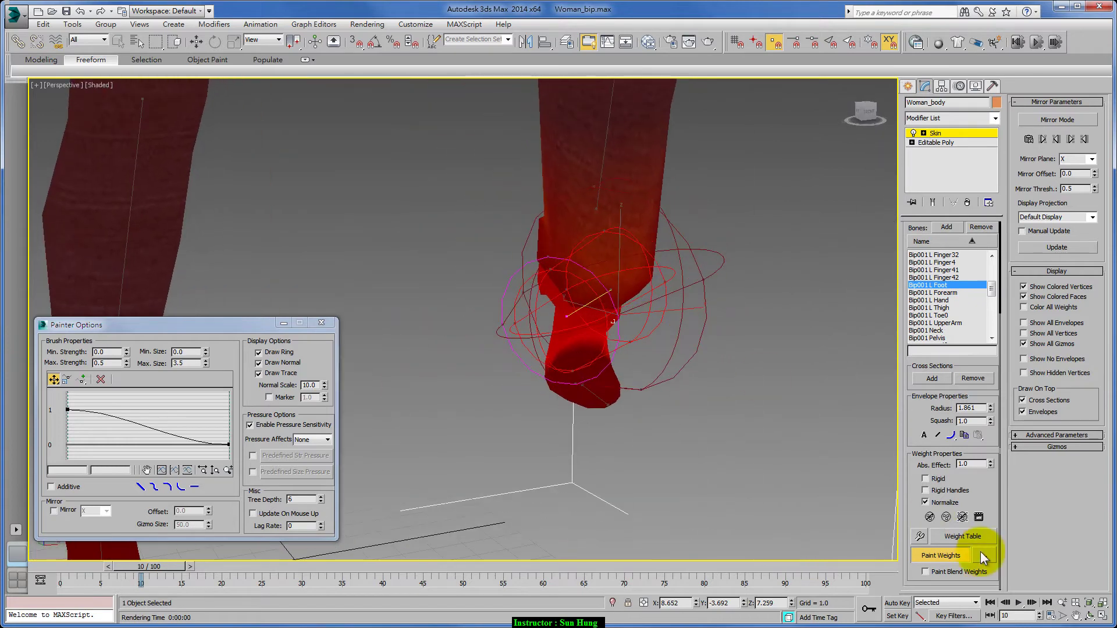
- Extend the Bip001 L Toe0 envelope out beyond the left foot
click(605, 403)
right_click(866, 532)
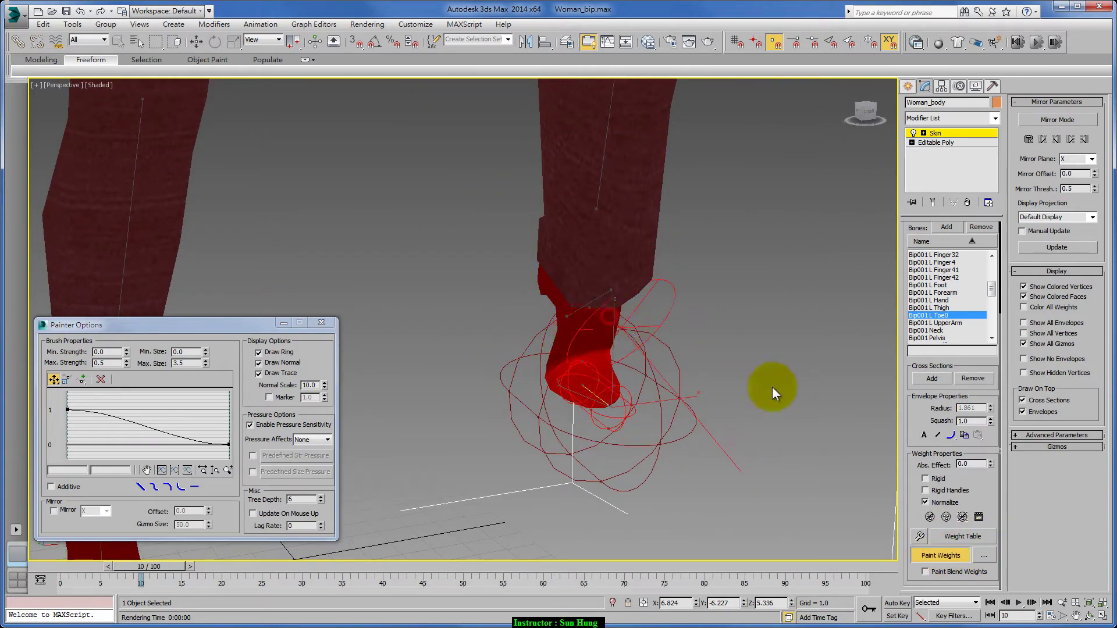
mouse_move(773, 386)
alt+middle_down()
mouse_move(591, 382)
mouse_move(686, 349)
mouse_move(766, 413)
mouse_move(606, 369)
alt+middle_up()
mouse_move(683, 412)
alt+middle_down()
mouse_move(612, 398)
mouse_move(713, 406)
mouse_move(560, 340)
mouse_move(612, 387)
mouse_move(563, 396)
mouse_move(630, 340)
mouse_move(791, 431)
alt+middle_up()
drag(608, 396, 526, 370)
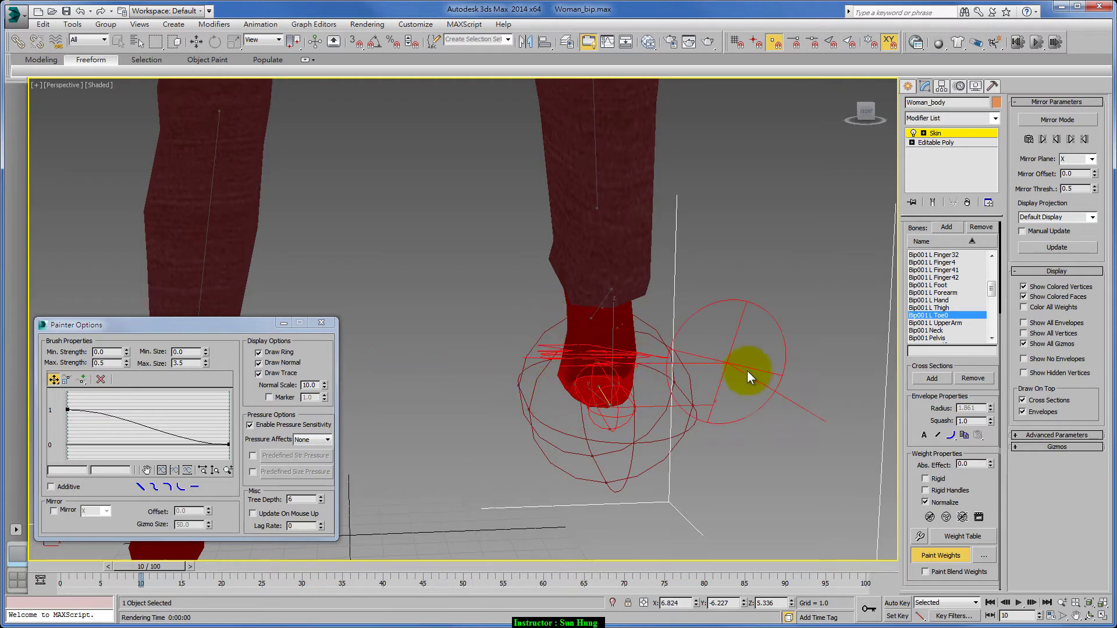
mouse_move(747, 371)
alt+middle_down()
mouse_move(643, 375)
mouse_move(627, 361)
mouse_move(773, 435)
alt+middle_up()
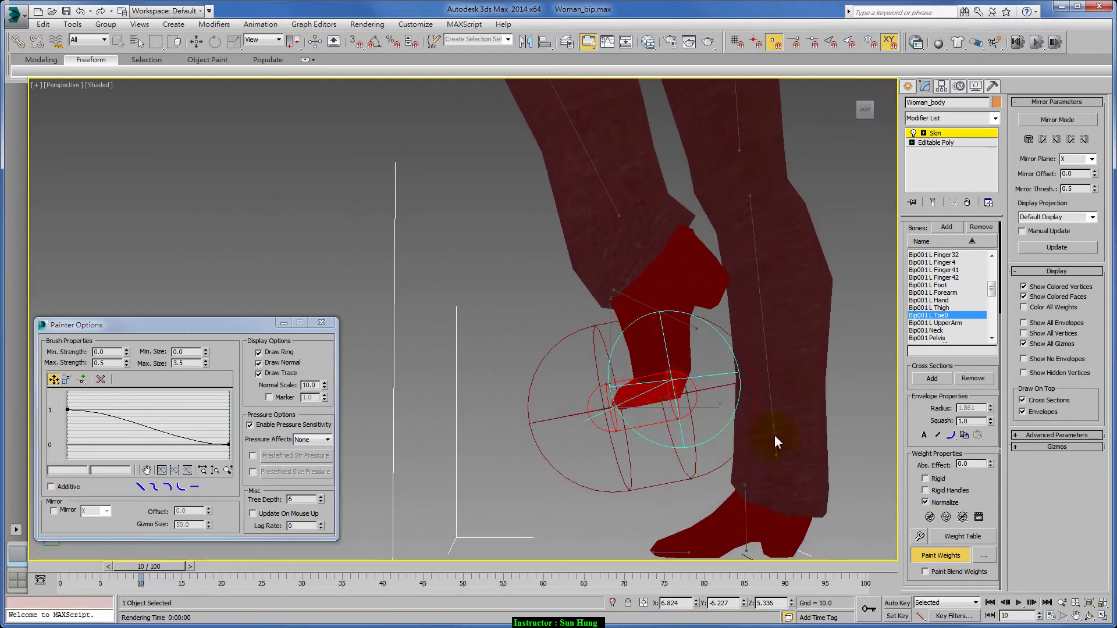
- Select the Bip001 Neck bone and inspect its weights from the side
click(934, 557)
mouse_move(617, 372)
alt+middle_down()
mouse_move(515, 336)
mouse_move(561, 242)
mouse_move(665, 382)
mouse_move(668, 338)
alt+middle_up()
scroll(653, 374, up, 5)
scroll(606, 233, up, 3)
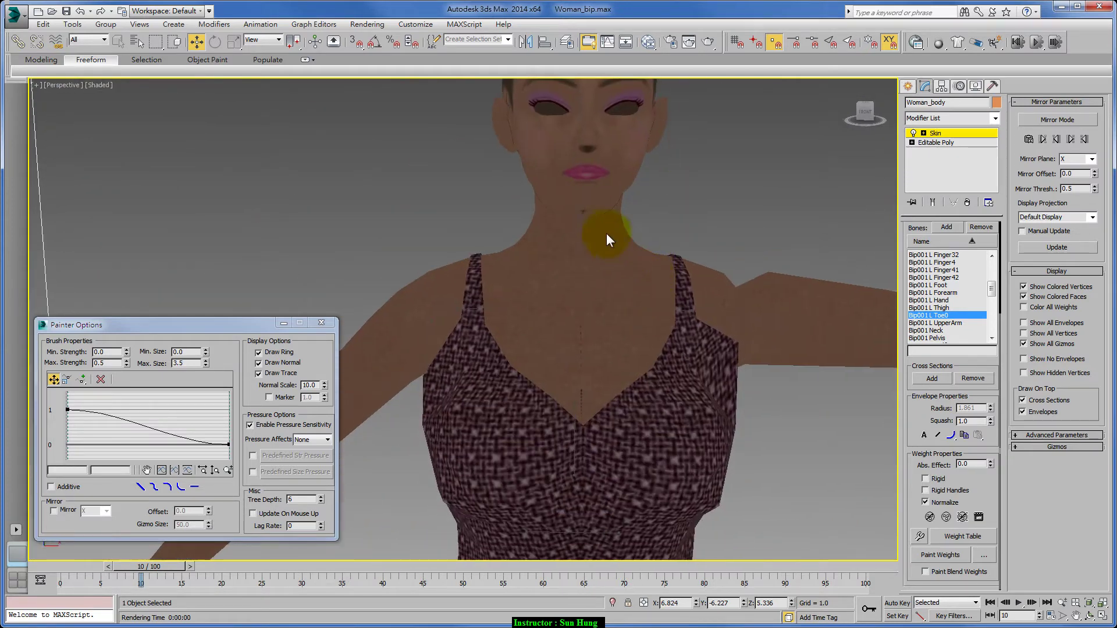
mouse_move(582, 230)
alt+middle_down()
mouse_move(706, 281)
mouse_move(526, 137)
mouse_move(655, 299)
mouse_move(598, 293)
mouse_move(668, 326)
alt+middle_up()
click(526, 137)
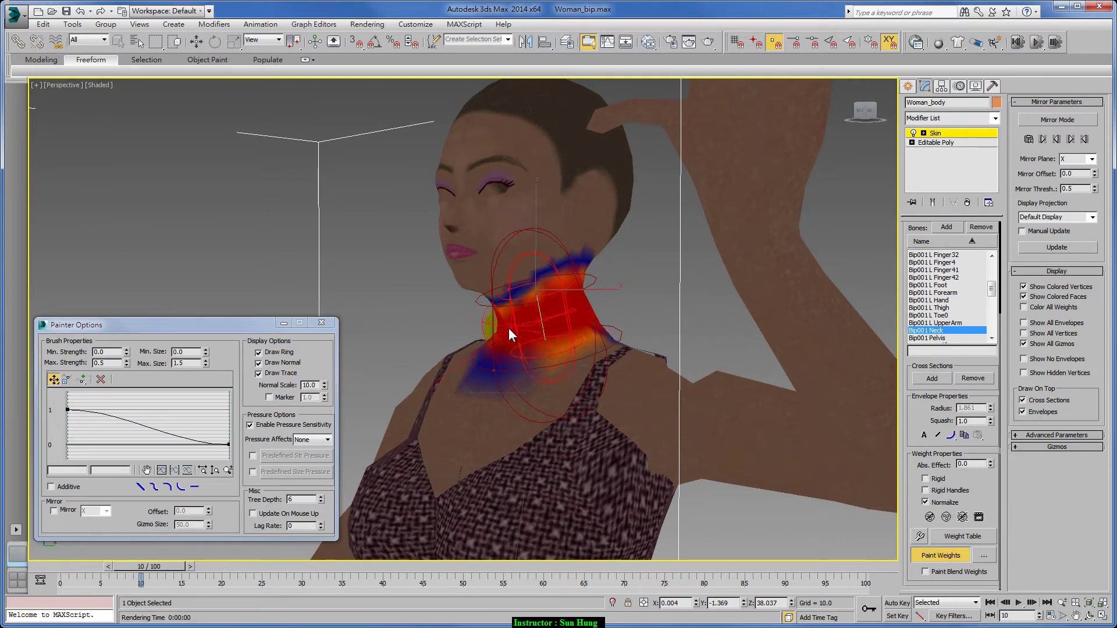
- Select the Bip001 Head envelope and enable Paint Weights, orbiting around the head
mouse_move(508, 327)
alt+middle_down()
mouse_move(603, 364)
mouse_move(553, 336)
mouse_move(800, 333)
alt+middle_up()
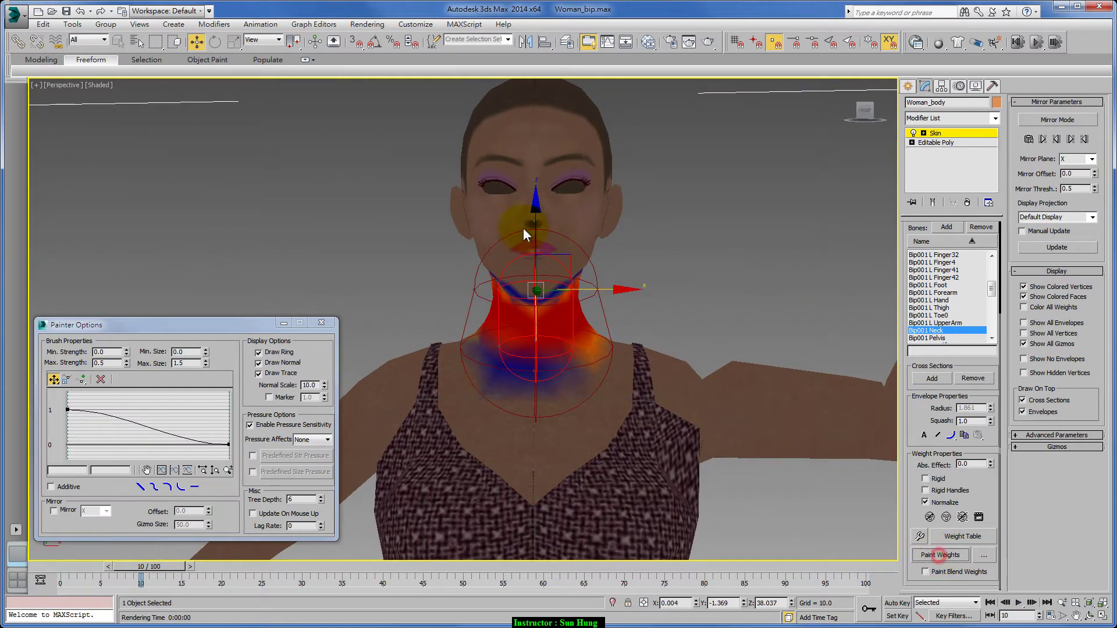
alt+middle_drag(522, 228, 561, 306)
click(508, 210)
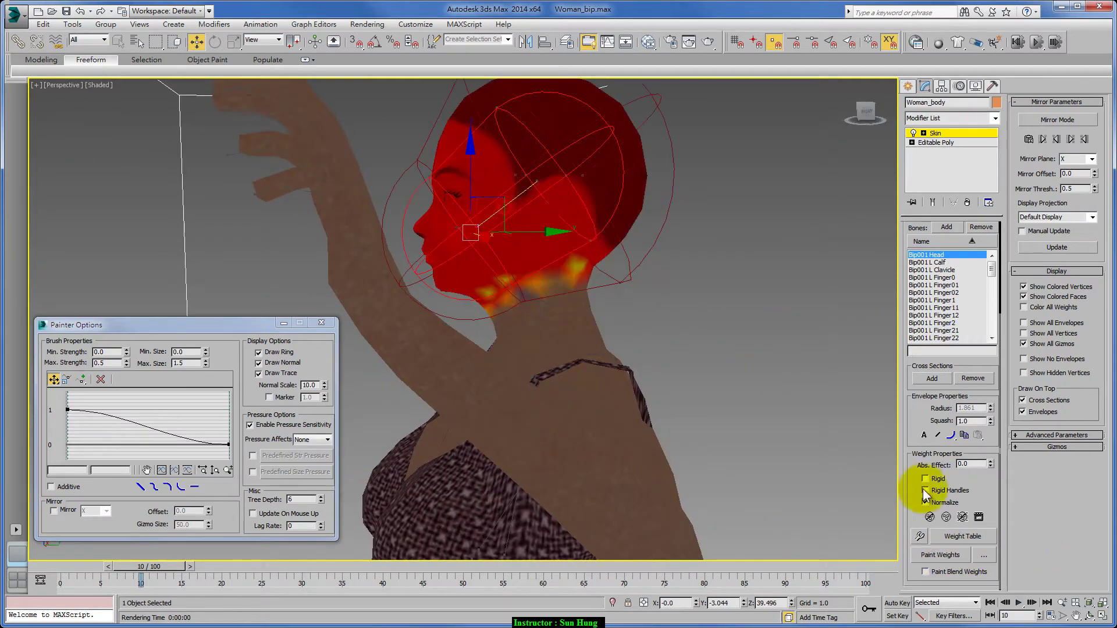
click(940, 555)
mouse_move(615, 259)
alt+middle_down()
mouse_move(780, 294)
mouse_move(467, 270)
alt+middle_up()
mouse_move(352, 255)
alt+middle_down()
mouse_move(506, 357)
mouse_move(536, 347)
mouse_move(476, 286)
mouse_move(673, 324)
mouse_move(742, 319)
alt+middle_up()
scroll(581, 374, down, 3)
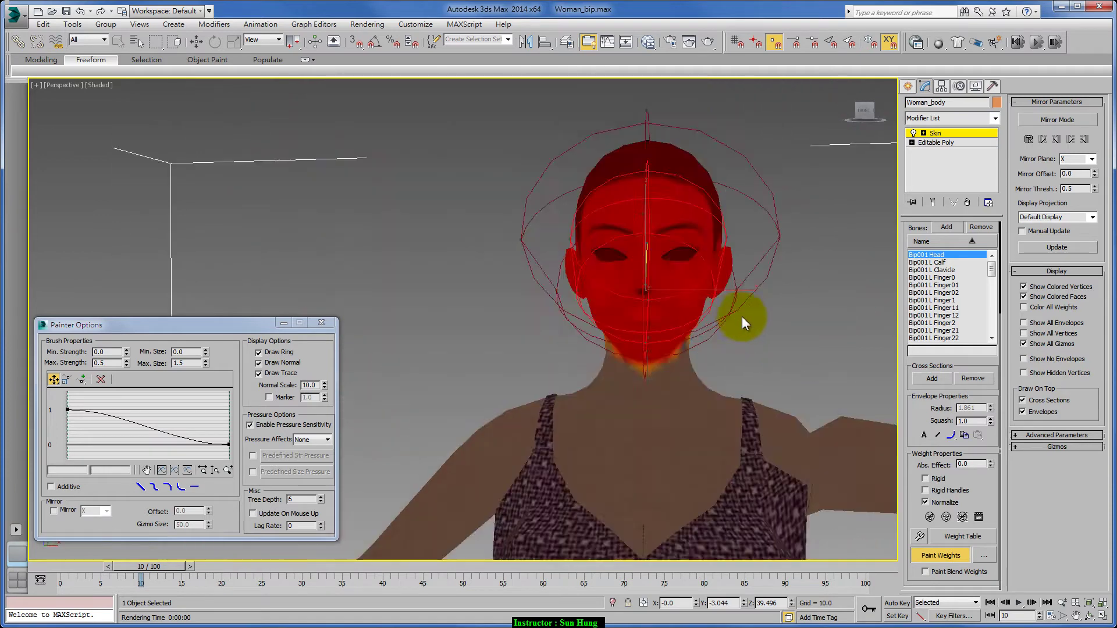
- Resize the Bip001 L Hand envelope cross-section so it ends at the wrist
scroll(638, 299, up, 3)
click(934, 552)
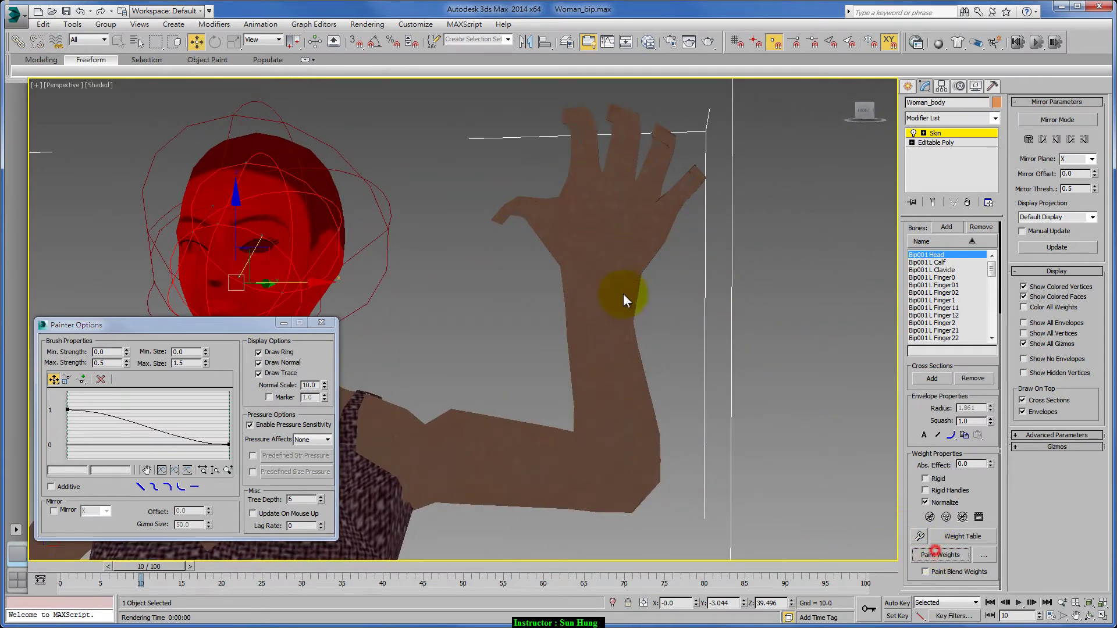
click(613, 239)
drag(656, 281, 767, 307)
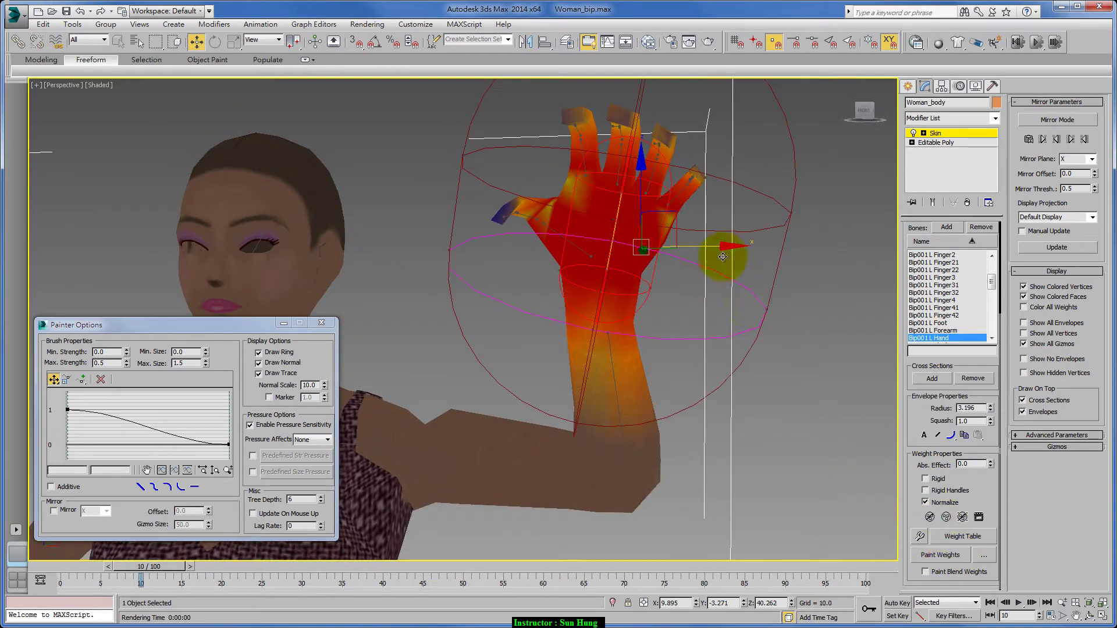
mouse_move(722, 257)
mouse_down()
mouse_move(678, 265)
mouse_move(638, 234)
mouse_up()
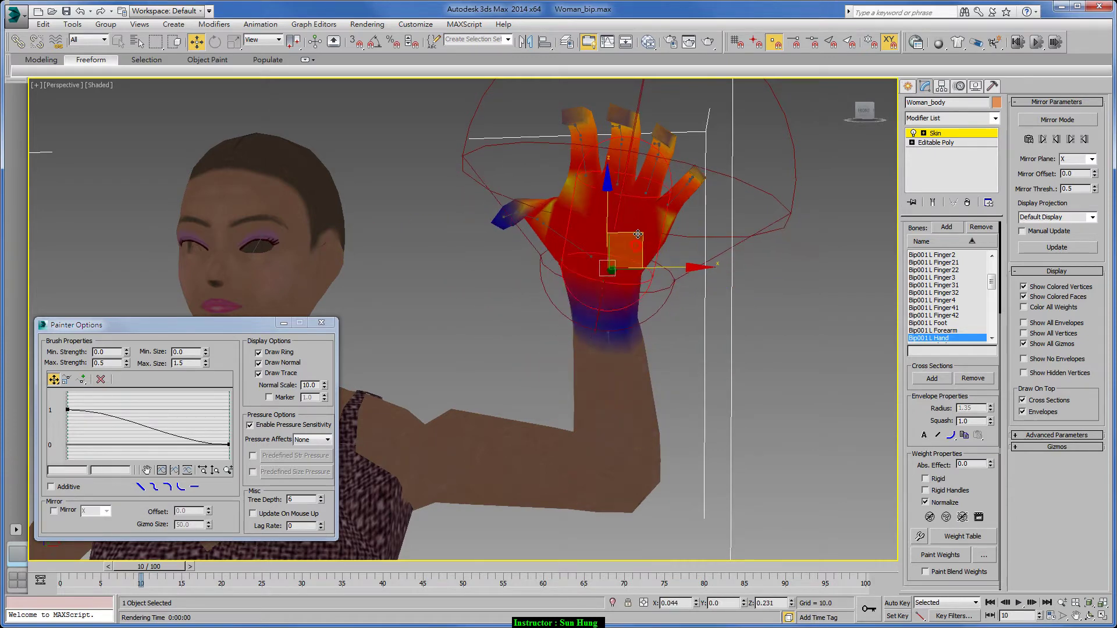
alt+middle_drag(638, 234, 662, 254)
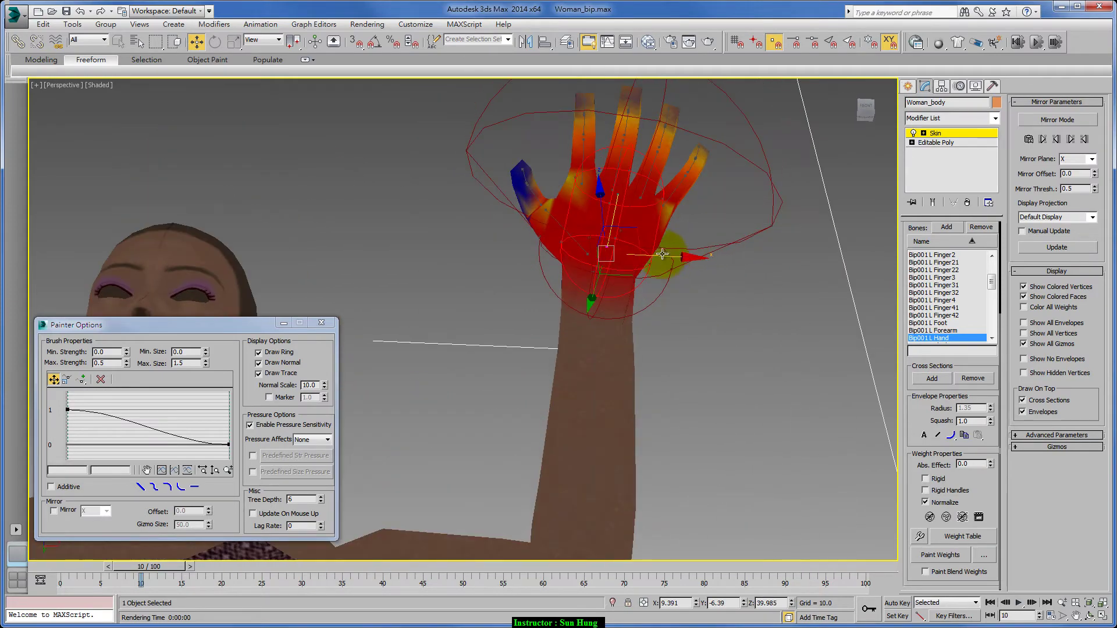
mouse_move(622, 281)
alt+middle_down()
mouse_move(541, 304)
mouse_move(668, 314)
alt+middle_up()
- Unhide the biped bones in the Display panel and select Bip001 L Hand
click(960, 86)
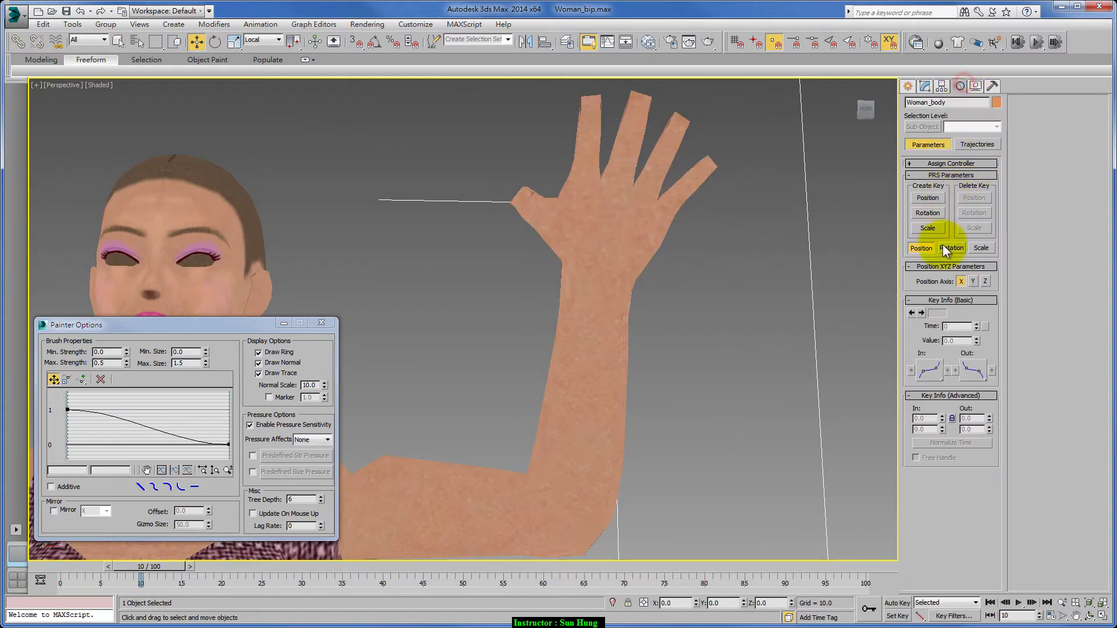
scroll(648, 207, down, 5)
scroll(648, 207, down, 3)
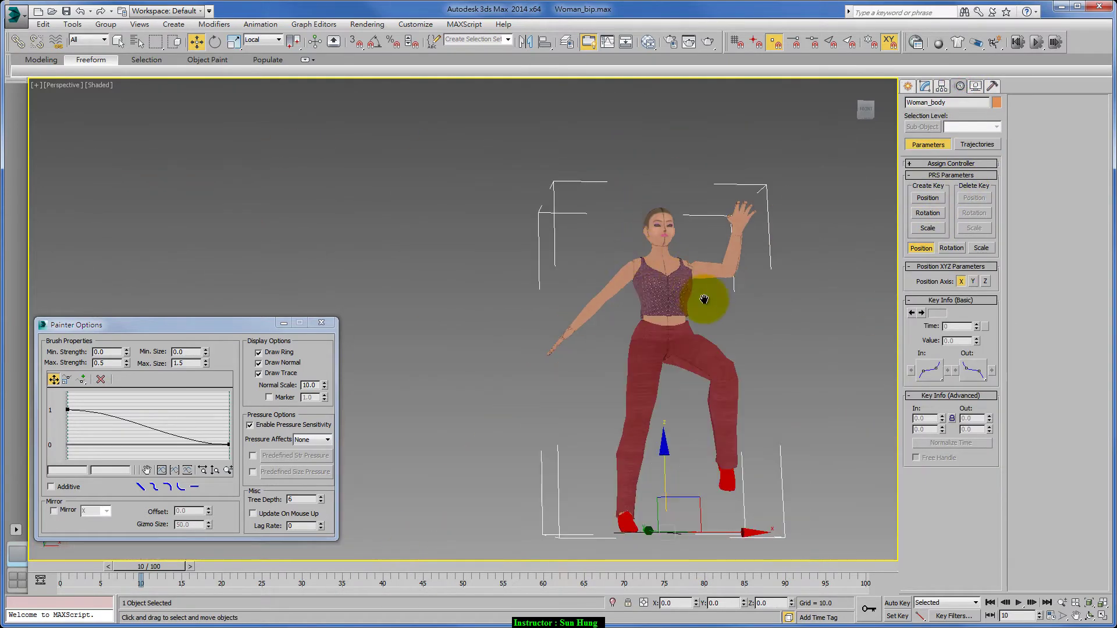
alt+middle_drag(705, 305, 615, 473)
click(975, 87)
click(911, 251)
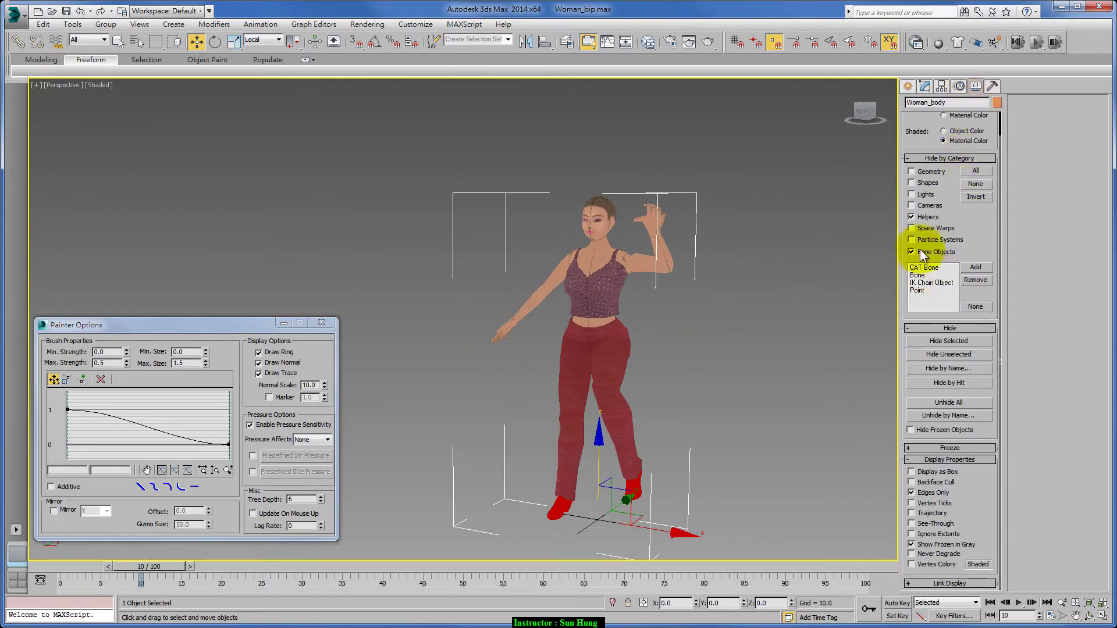
click(646, 229)
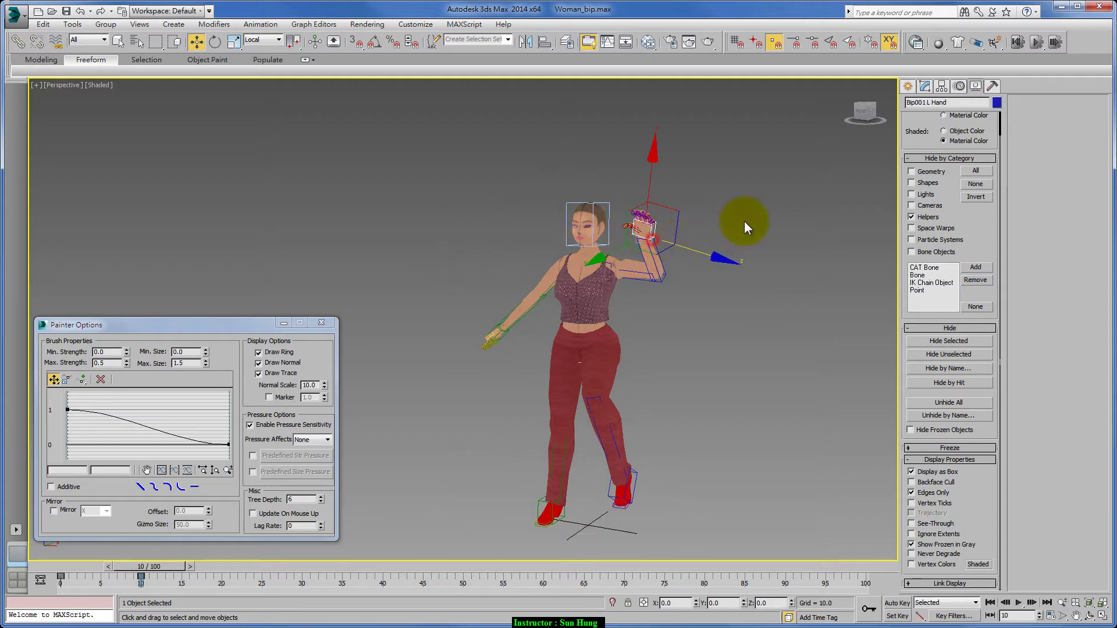
- Turn on Figure Mode so the raised left arm lowers
click(959, 86)
click(918, 222)
scroll(640, 223, up, 3)
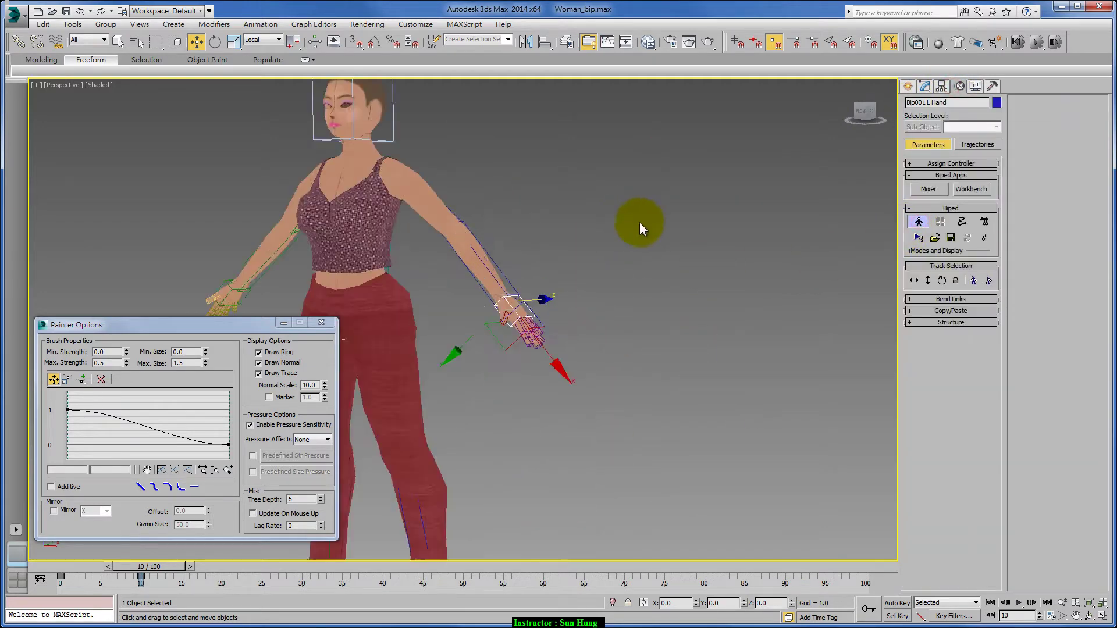
scroll(612, 272, up, 2)
- Reselect Woman_body and resume Edit Envelopes in its Skin modifier
click(509, 270)
click(925, 86)
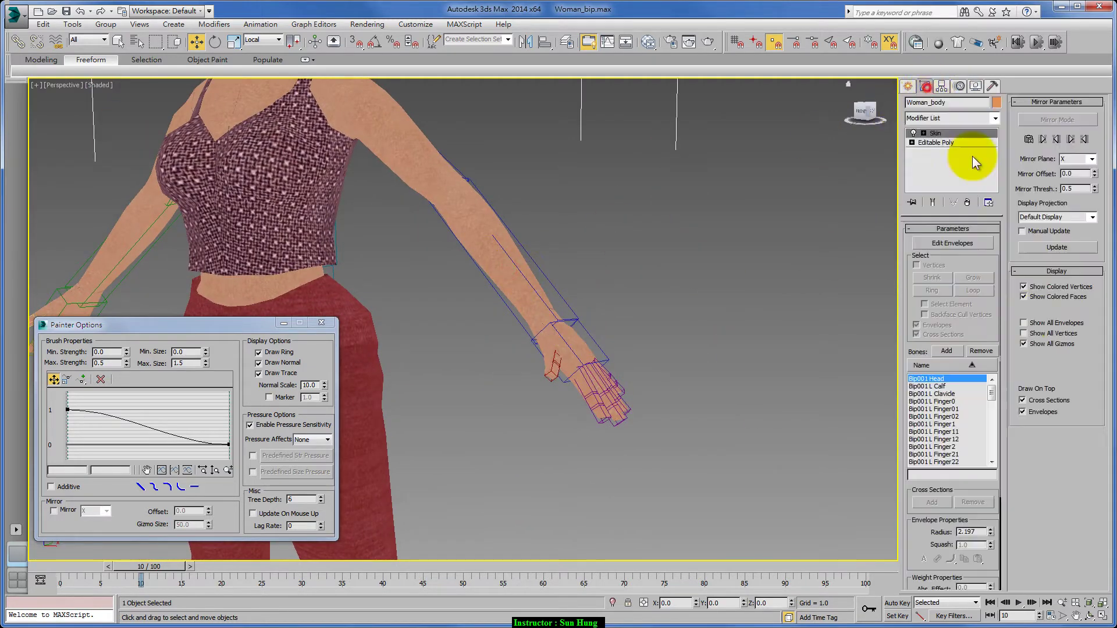
click(960, 243)
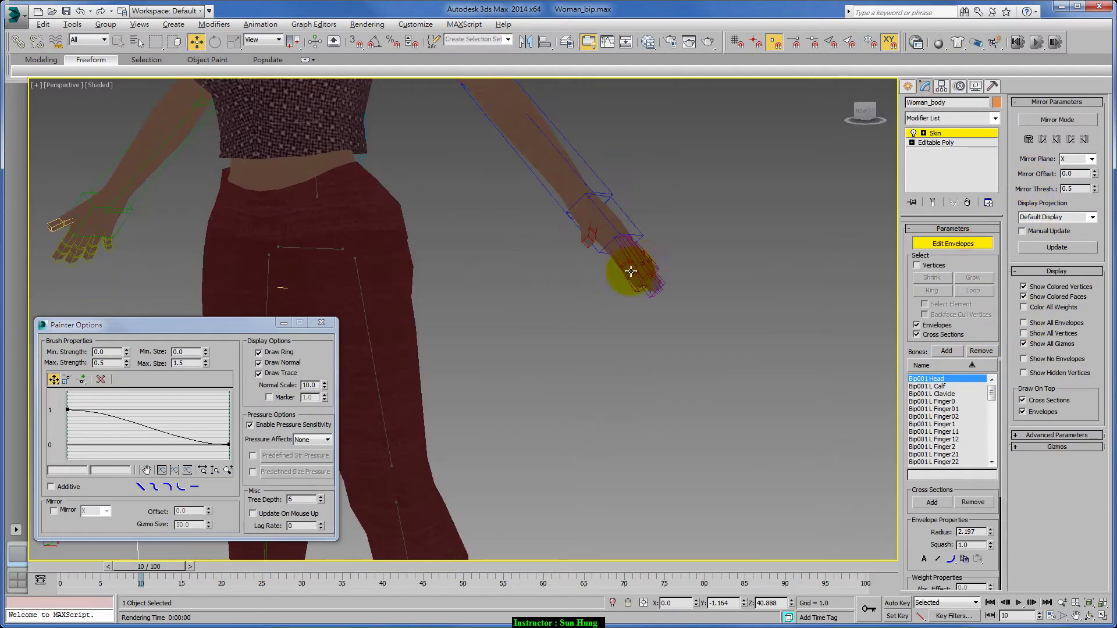
- Select the left hand's envelope and frame the hand from the front
scroll(523, 287, up, 3)
click(520, 289)
scroll(520, 289, down, 3)
scroll(585, 272, up, 3)
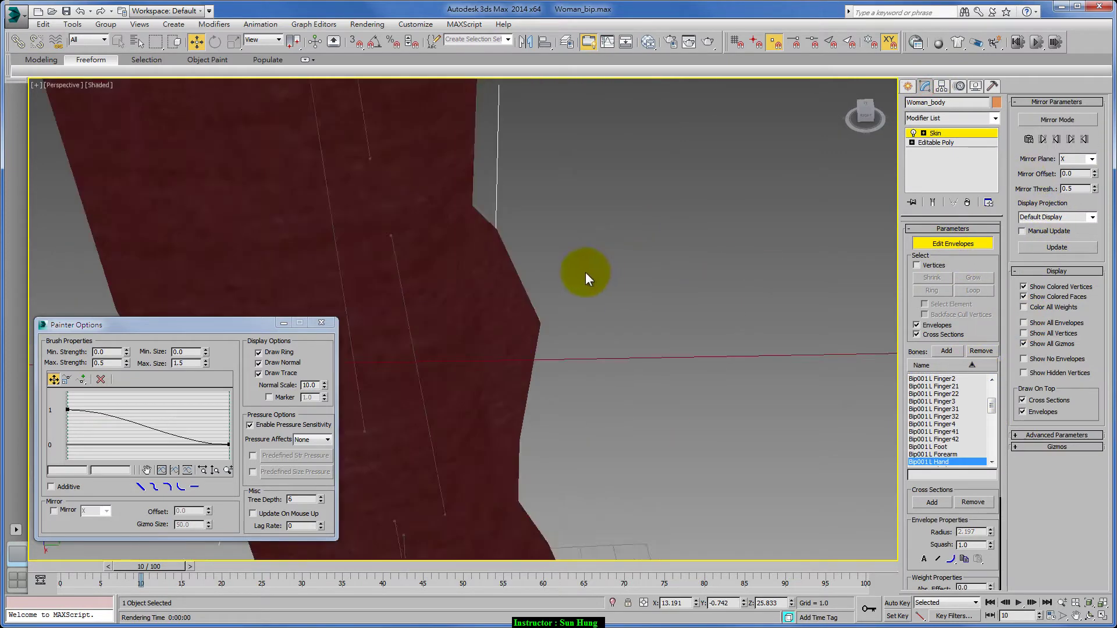
scroll(675, 303, down, 1)
scroll(700, 297, down, 3)
scroll(701, 297, down, 5)
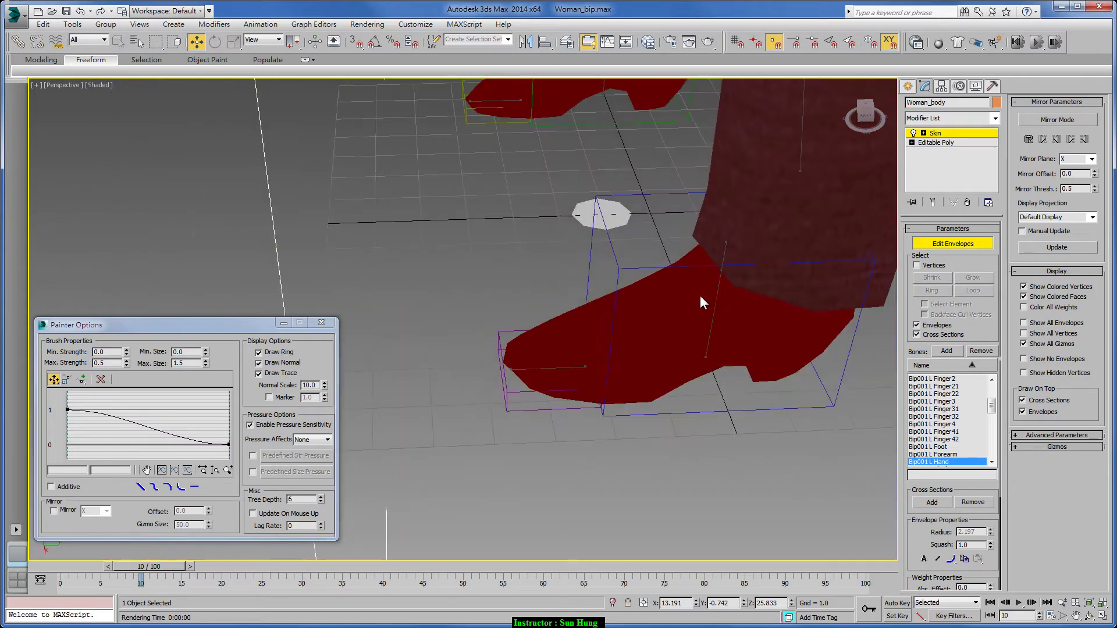
scroll(634, 314, down, 3)
mouse_move(634, 314)
middle_down()
mouse_move(664, 327)
mouse_move(579, 312)
middle_up()
scroll(628, 330, up, 4)
scroll(553, 320, up, 3)
scroll(541, 323, up, 3)
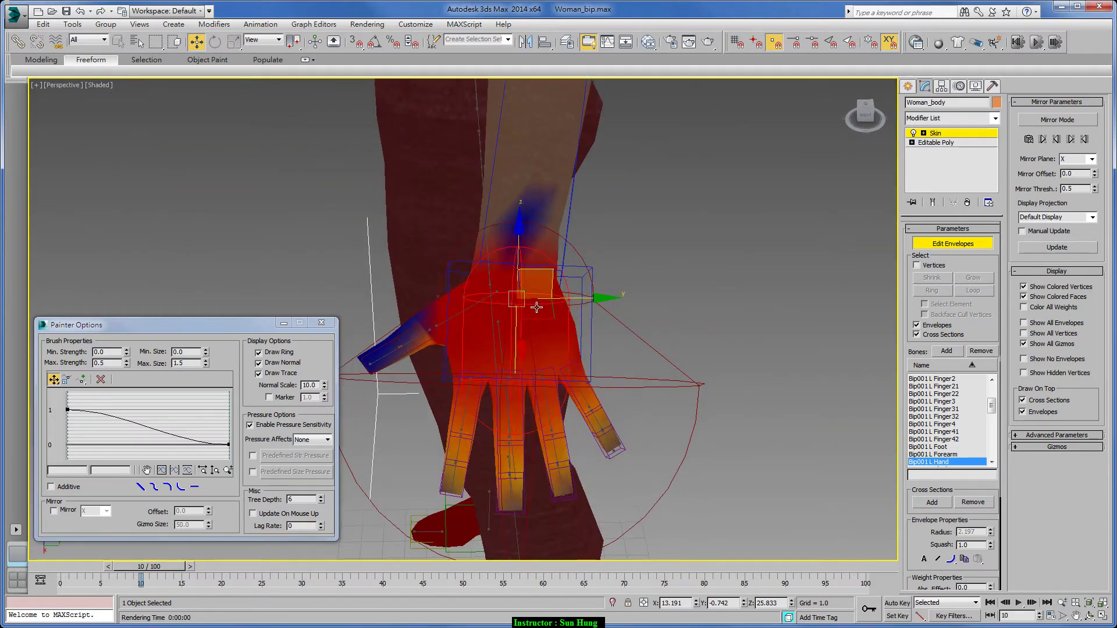
mouse_move(549, 275)
alt+middle_down()
mouse_move(654, 269)
mouse_move(547, 277)
mouse_move(518, 364)
alt+middle_up()
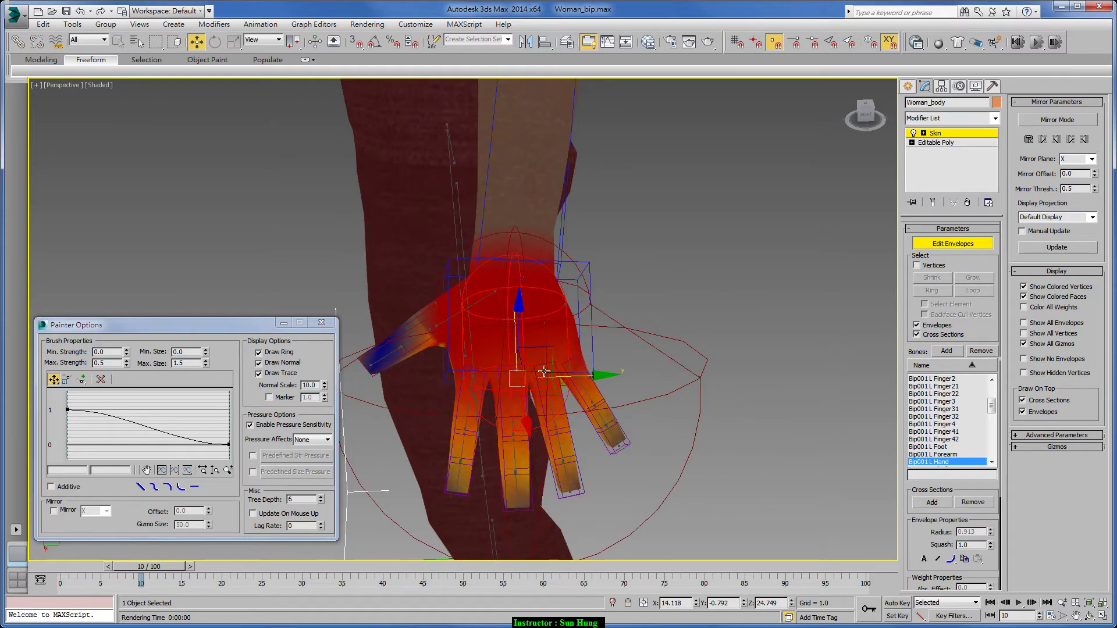
- Switch to Local reference coordinates and move the hand bone to test its skinning
click(259, 39)
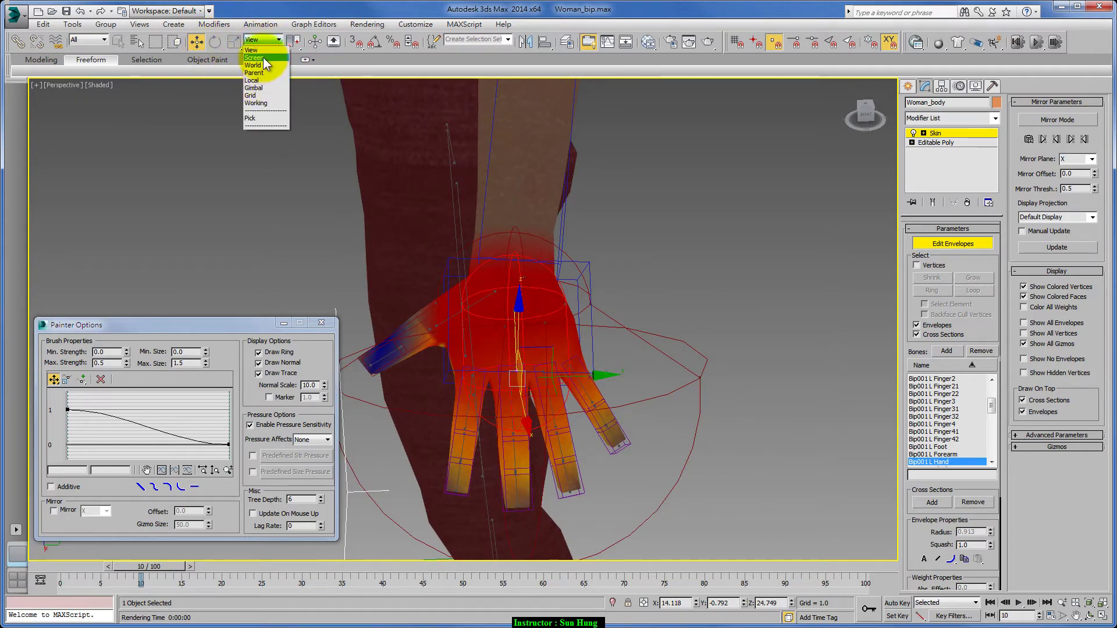
click(252, 80)
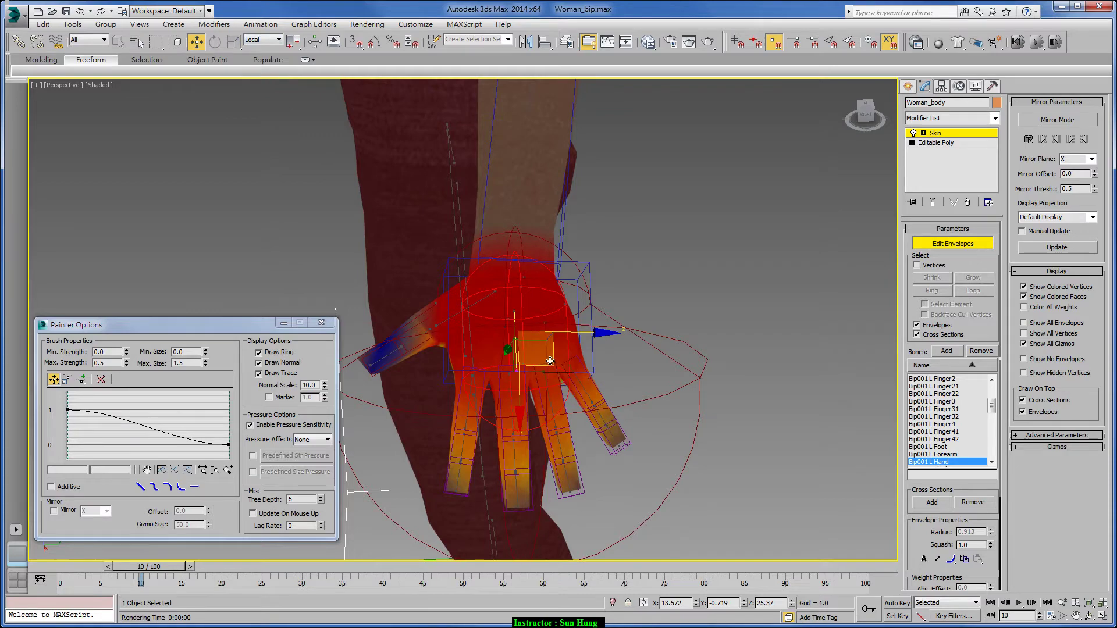
mouse_move(550, 361)
mouse_down()
mouse_move(599, 326)
mouse_move(579, 282)
mouse_move(552, 321)
mouse_move(533, 327)
mouse_up()
mouse_move(576, 314)
alt+middle_down()
mouse_move(633, 297)
mouse_move(574, 323)
mouse_move(367, 90)
alt+middle_up()
click(251, 50)
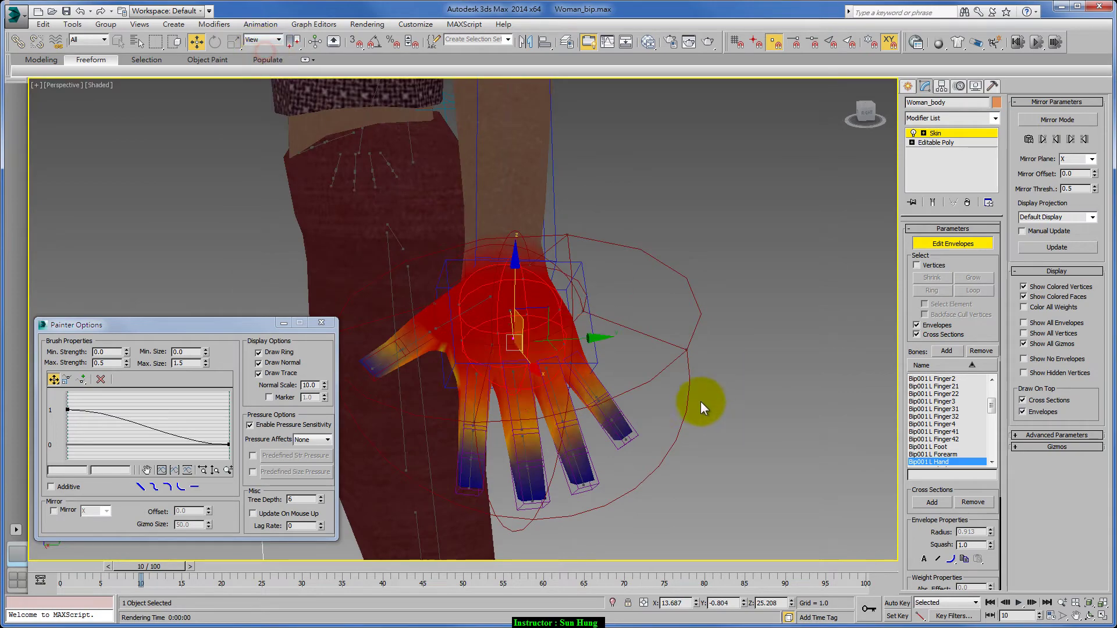
mouse_move(700, 401)
mouse_down()
mouse_move(689, 351)
mouse_move(616, 345)
mouse_up()
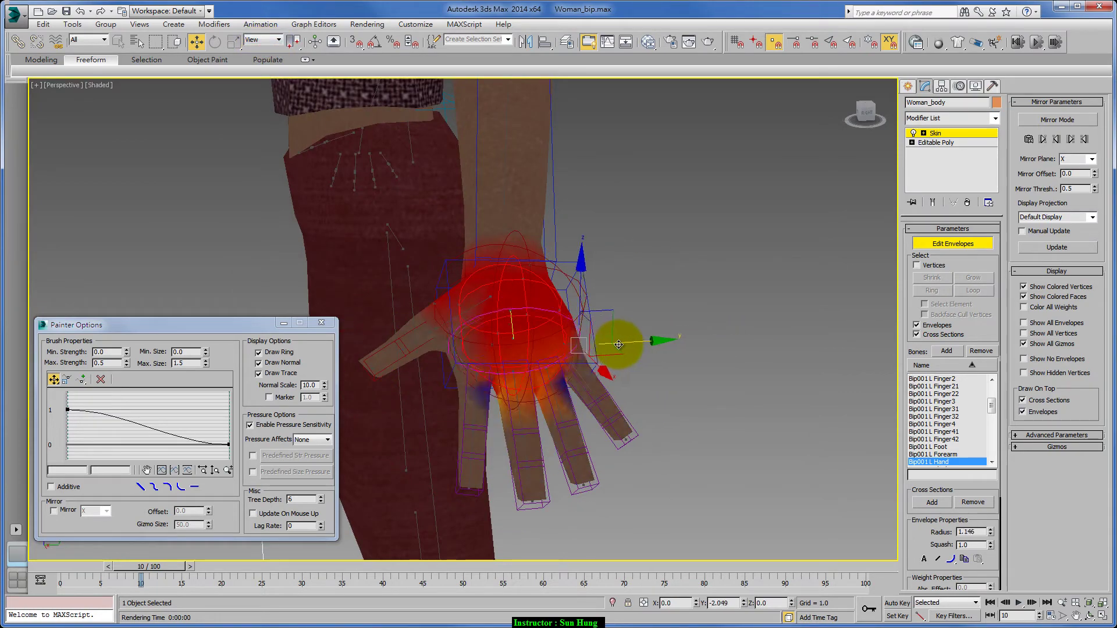
mouse_move(614, 341)
alt+middle_down()
mouse_move(656, 374)
mouse_move(711, 358)
mouse_move(664, 355)
mouse_move(644, 368)
alt+middle_up()
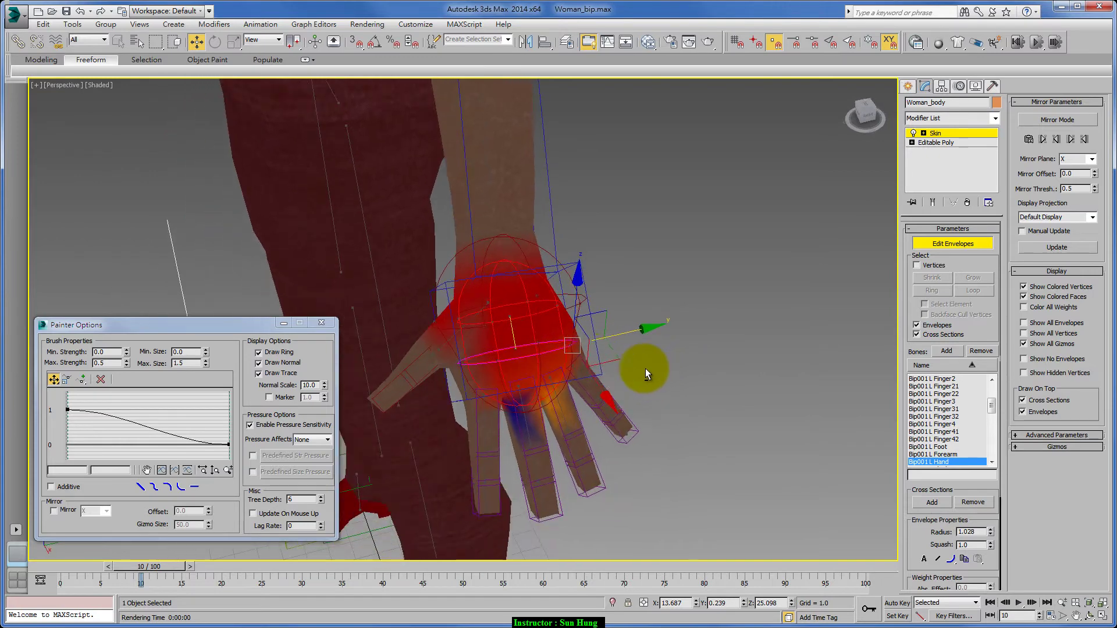
- Resize the Bip001 L Finger0 thumb envelope to a radius of about 0.8
click(449, 347)
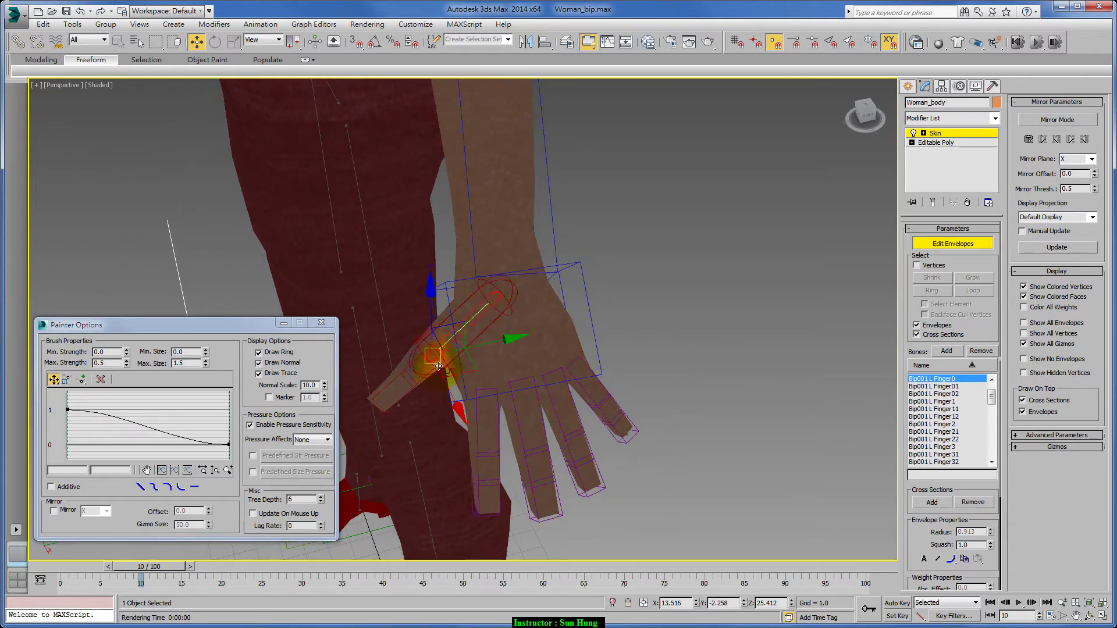
drag(446, 367, 474, 413)
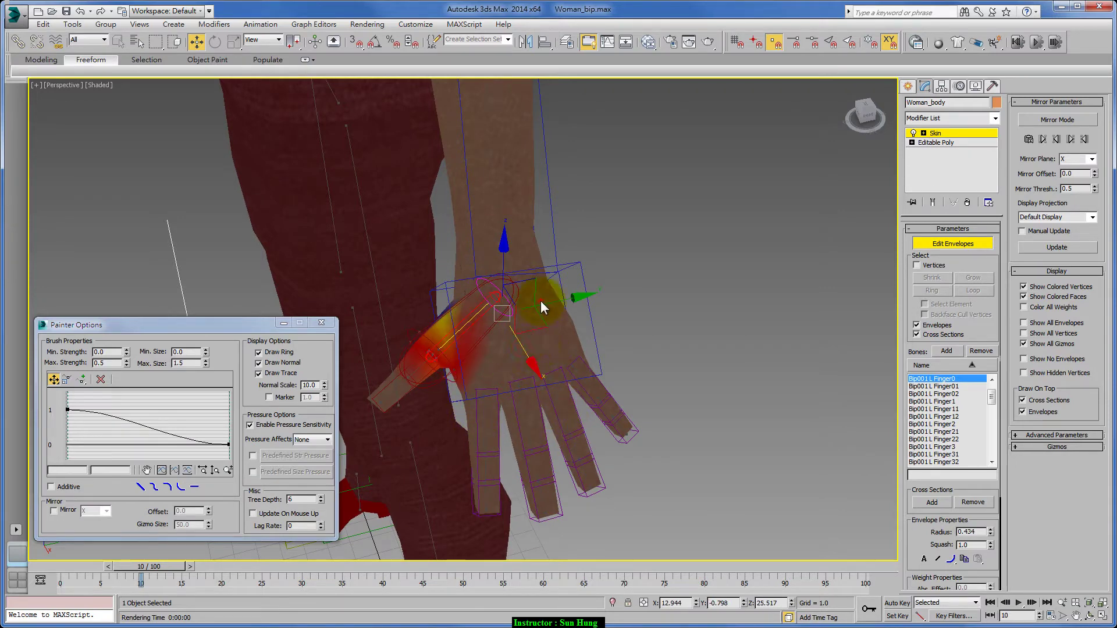
alt+middle_drag(512, 314, 568, 319)
drag(568, 320, 571, 323)
mouse_move(572, 323)
alt+middle_down()
mouse_move(531, 343)
mouse_move(550, 347)
mouse_move(431, 379)
alt+middle_up()
click(431, 380)
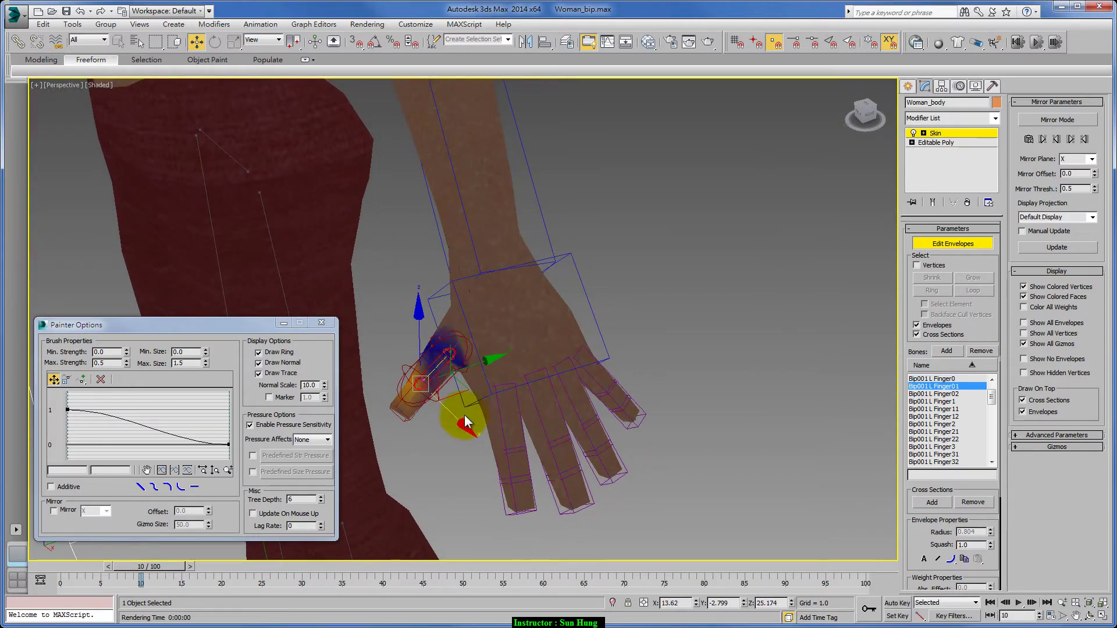
- Select the index finger's envelope and pull back to see the upper body
mouse_move(463, 418)
middle_down()
mouse_move(504, 388)
mouse_move(648, 374)
mouse_move(507, 370)
middle_up()
click(499, 408)
scroll(501, 275, down, 5)
alt+middle_drag(612, 341, 638, 340)
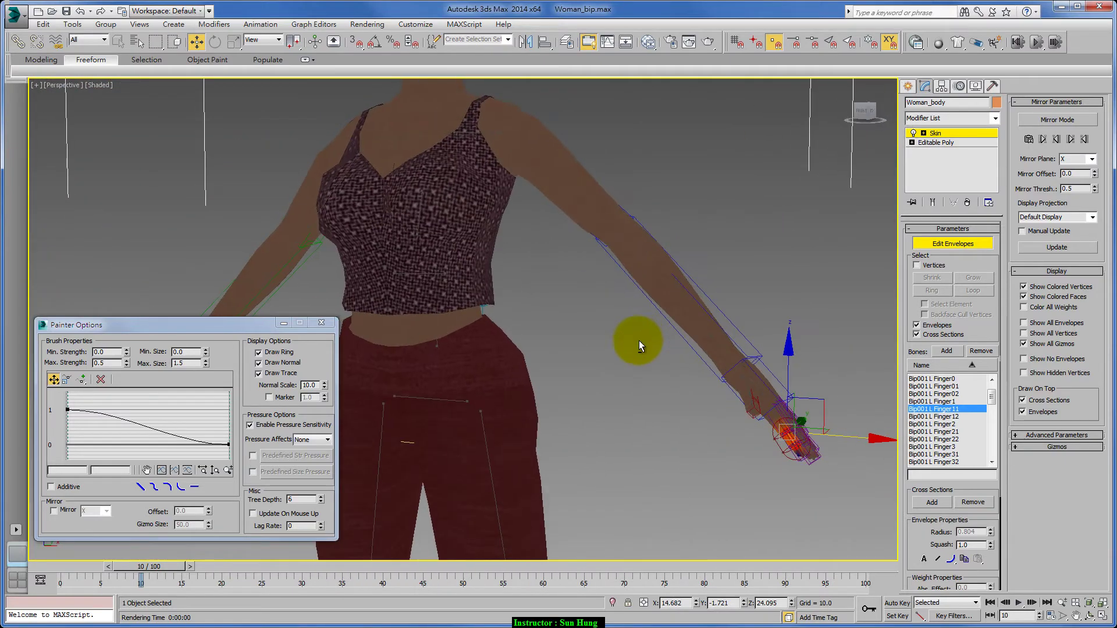
- Turn on envelope Mirror Mode and inspect the upper arm, forearm and Spine1 envelopes
click(956, 250)
click(989, 243)
click(1057, 120)
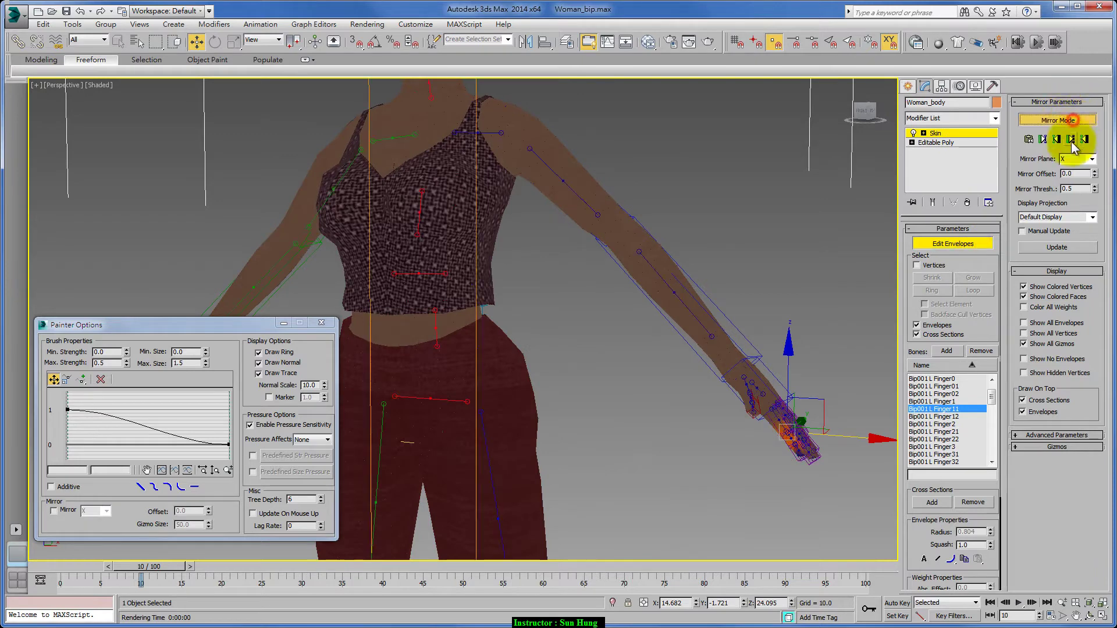
scroll(756, 187, down, 3)
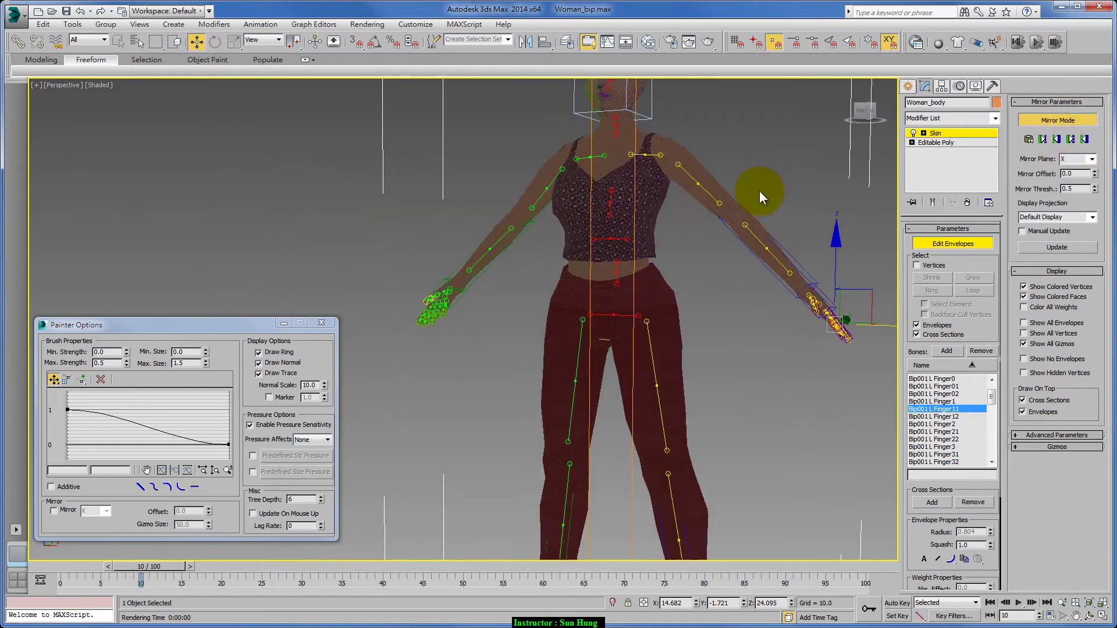
click(703, 192)
click(546, 187)
alt+middle_drag(546, 192, 639, 232)
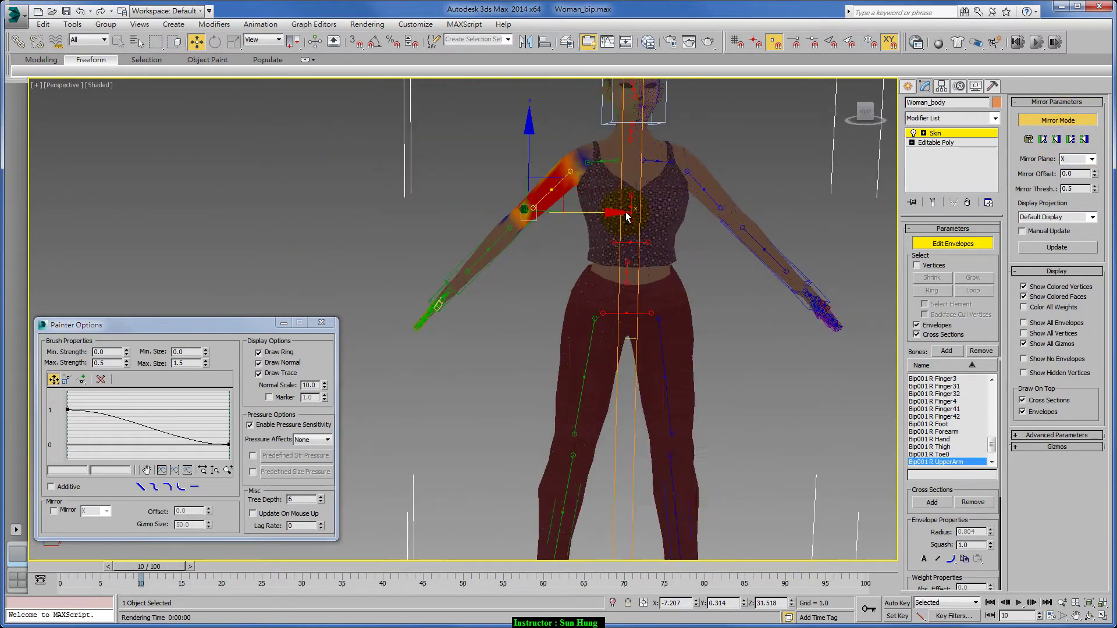
click(488, 249)
click(760, 249)
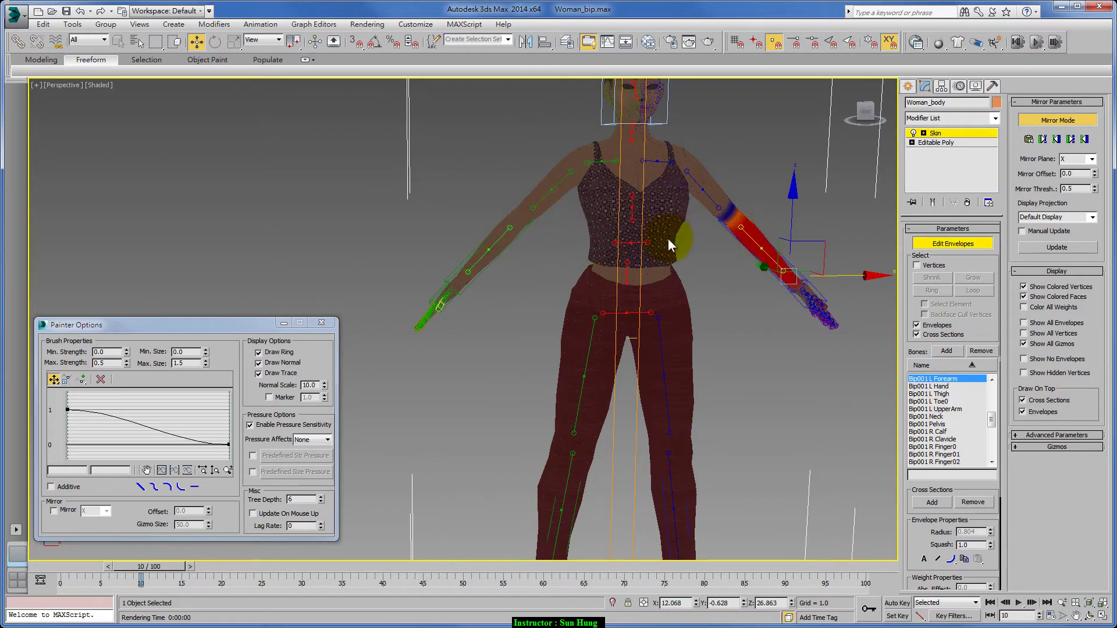
click(627, 271)
- Compare left and right thigh weights, showing mirrored vertices across the X plane
scroll(656, 258, up, 2)
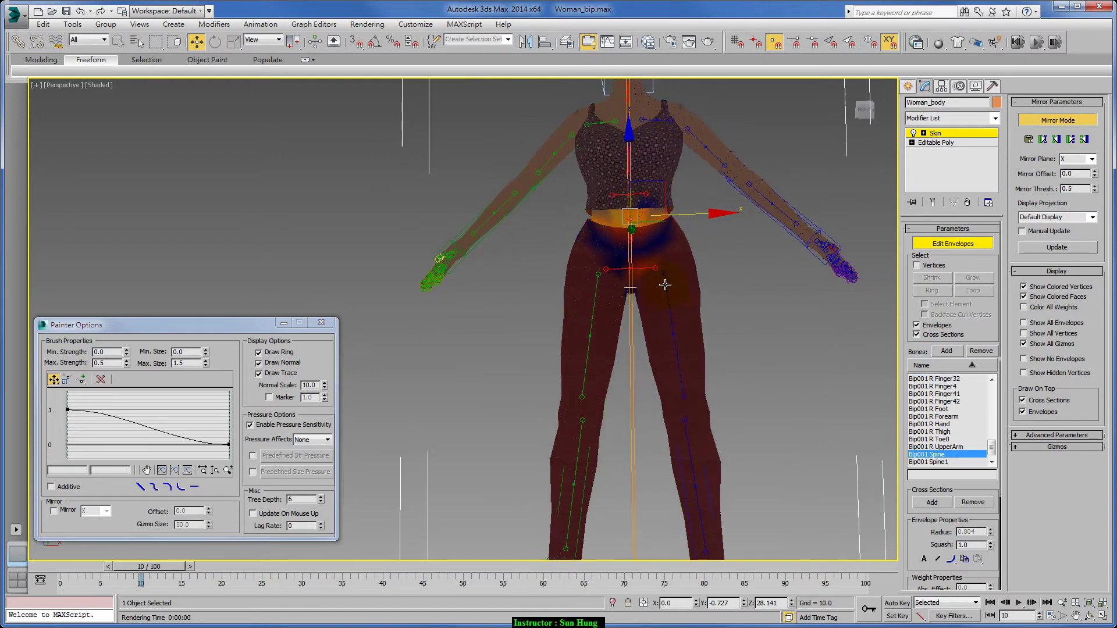
click(667, 298)
click(592, 309)
click(670, 312)
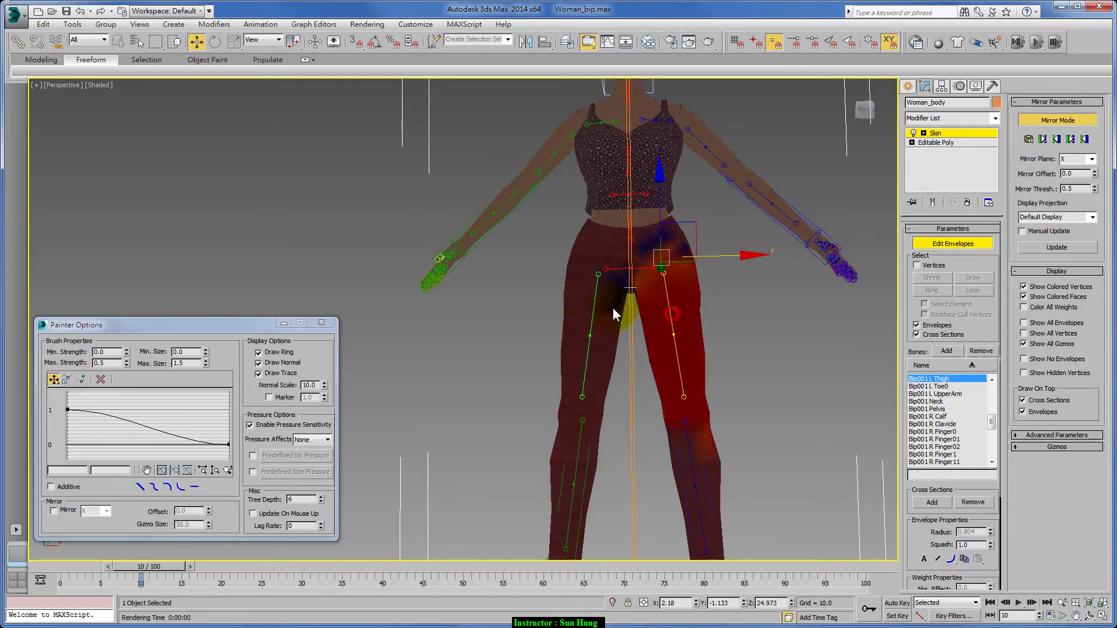
click(595, 309)
click(673, 306)
click(1084, 140)
click(592, 312)
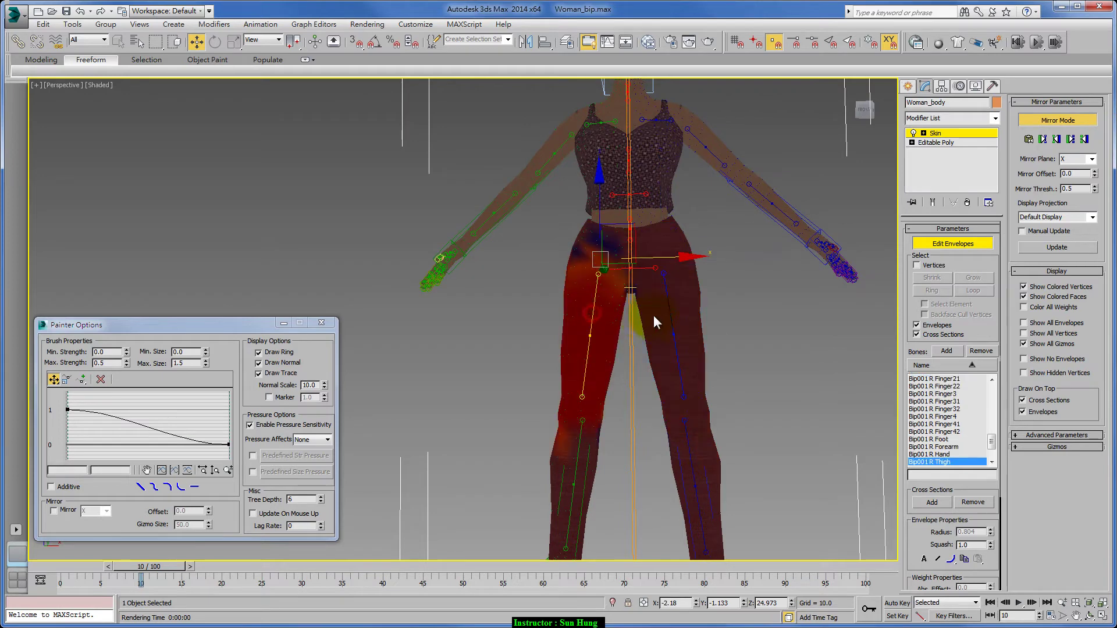
click(670, 320)
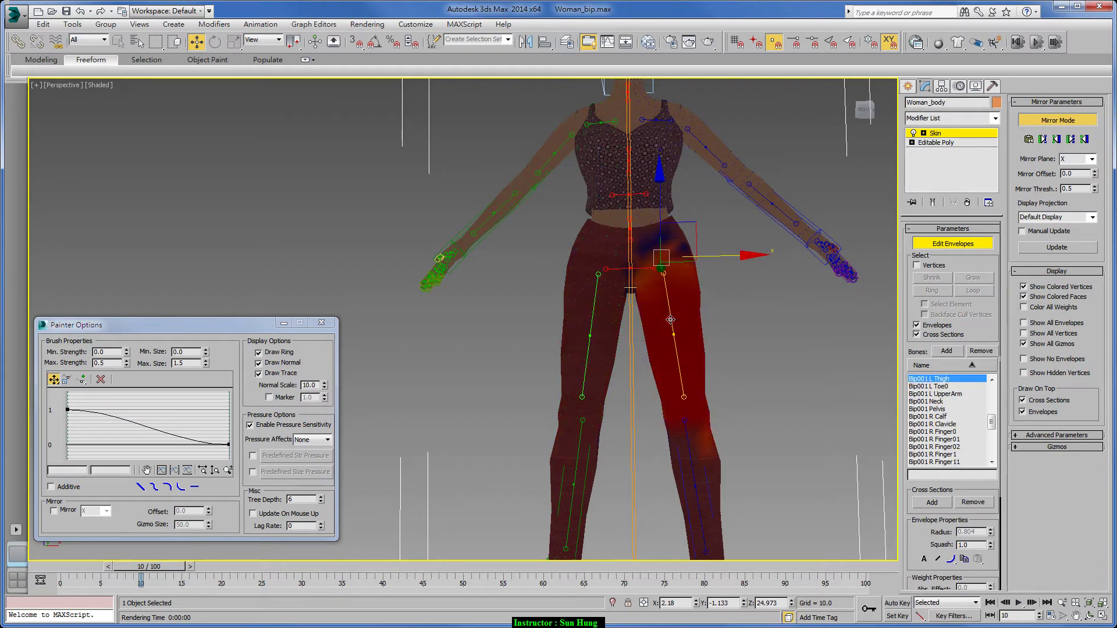
- Check the Bip001 R Calf weights from a three-quarter view, then exit Edit Envelopes
click(585, 453)
scroll(678, 366, down, 2)
scroll(720, 389, down, 2)
alt+middle_drag(720, 390, 872, 270)
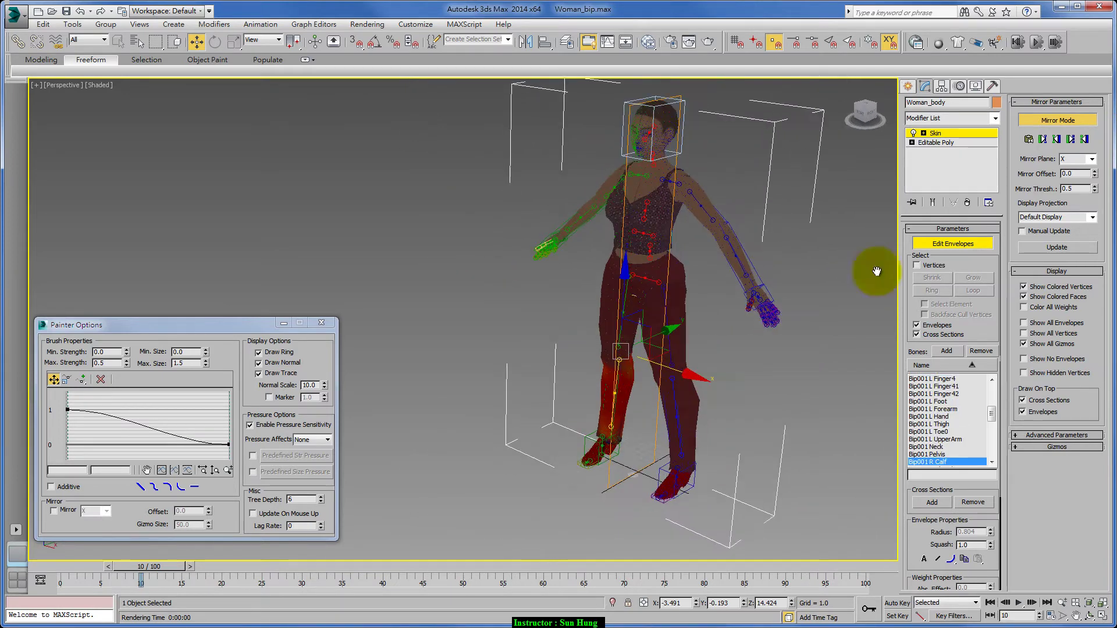
click(952, 244)
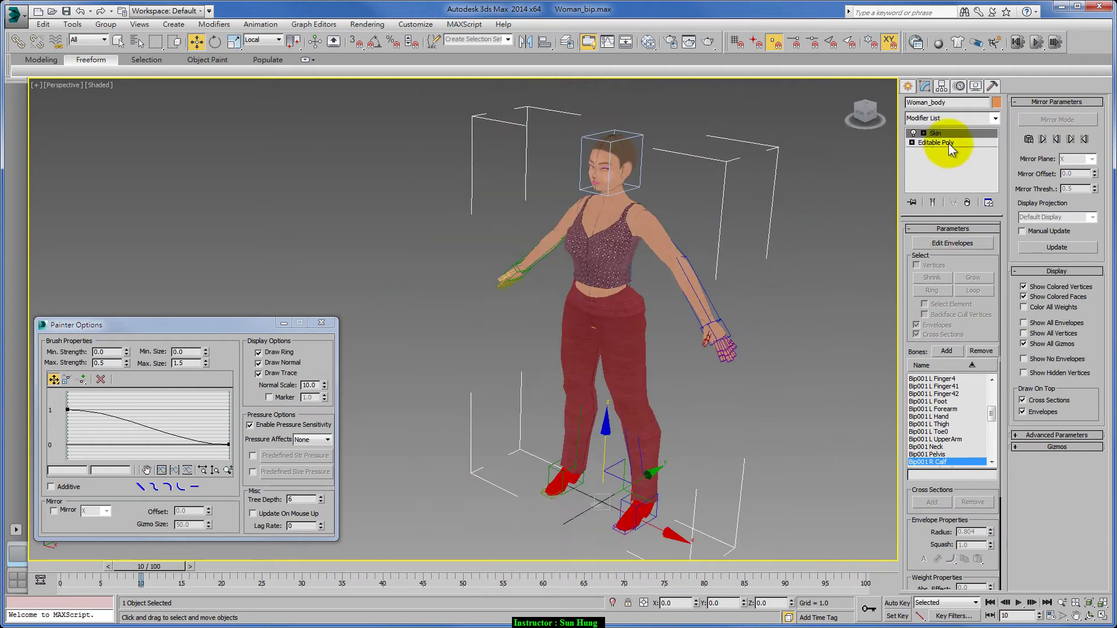
- Turn off Figure Mode and step the animation forward to frame 10
drag(141, 566, 61, 565)
click(959, 86)
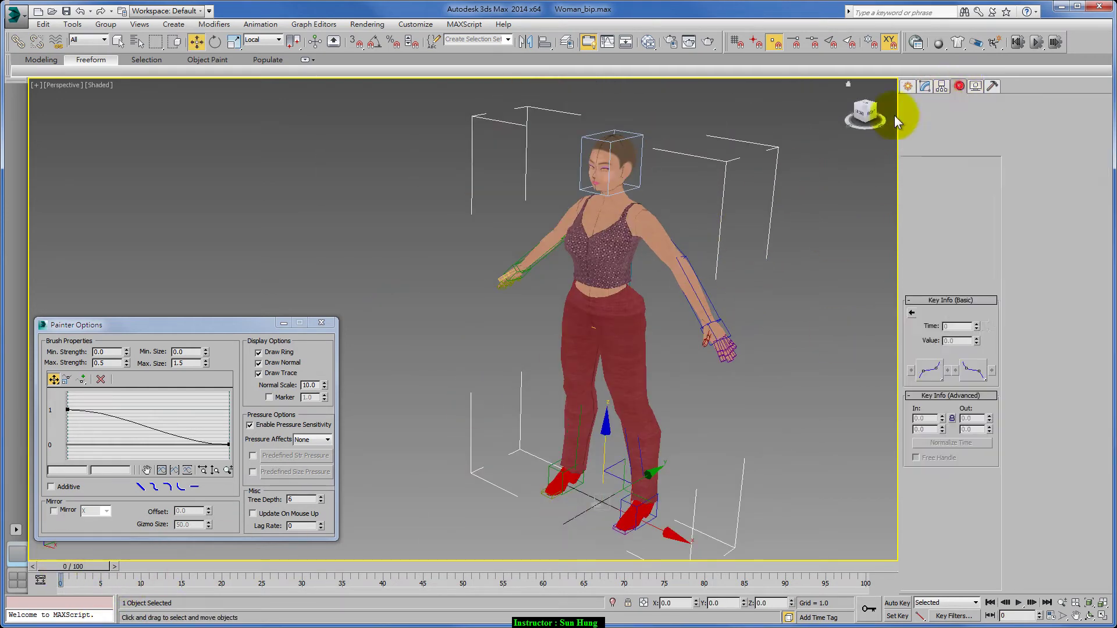
click(639, 138)
click(916, 221)
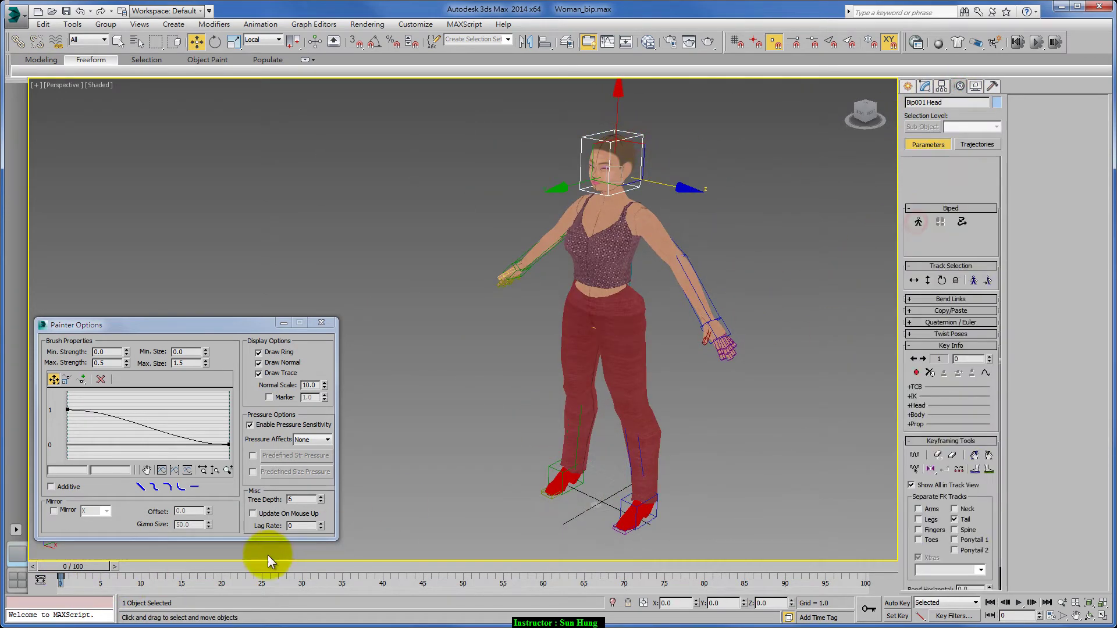
mouse_move(88, 568)
mouse_down()
mouse_move(211, 567)
mouse_move(83, 536)
mouse_move(187, 539)
mouse_move(183, 523)
mouse_move(142, 515)
mouse_up()
key(w)
key(period)
key(period)
key(period)
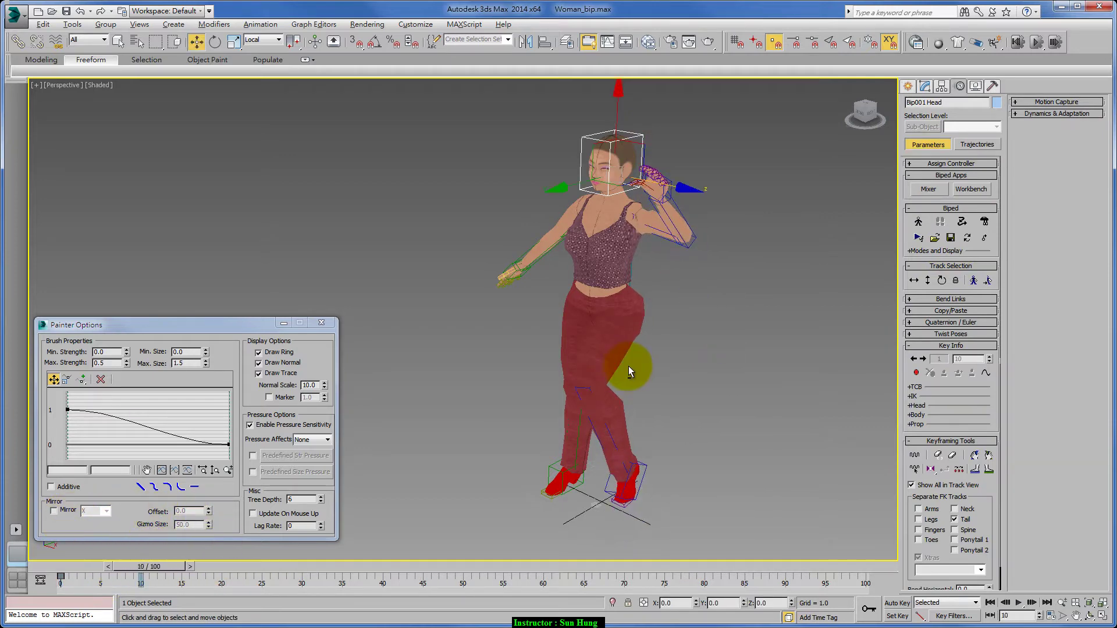
- Show edged faces with F4 and inspect the body mesh around the raised arm
alt+middle_drag(628, 369, 593, 372)
key(F4)
mouse_move(685, 356)
alt+middle_down()
mouse_move(523, 374)
mouse_move(538, 273)
alt+middle_up()
scroll(524, 374, up, 5)
click(541, 215)
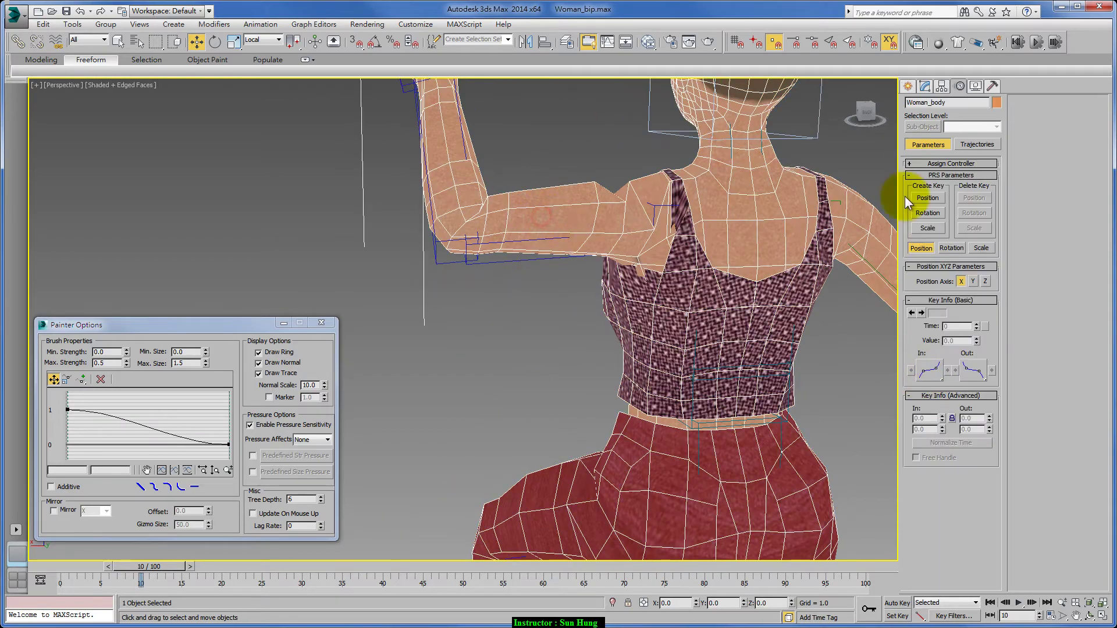
click(925, 86)
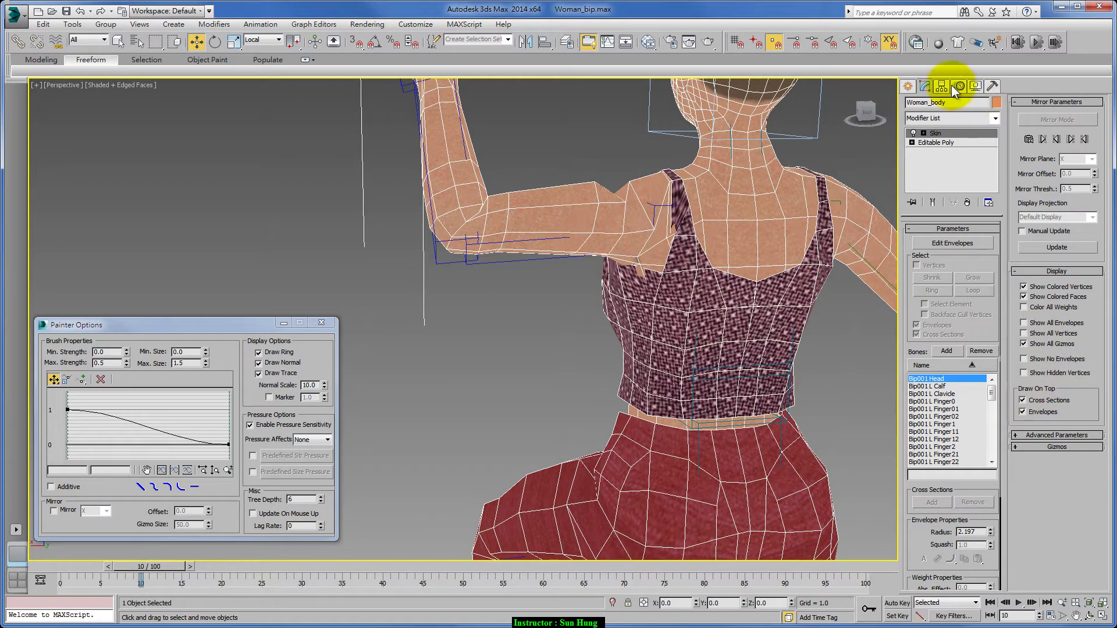
- Toggle Figure Mode on and off while inspecting the biped's Structure > Twist Links settings
click(943, 86)
click(768, 139)
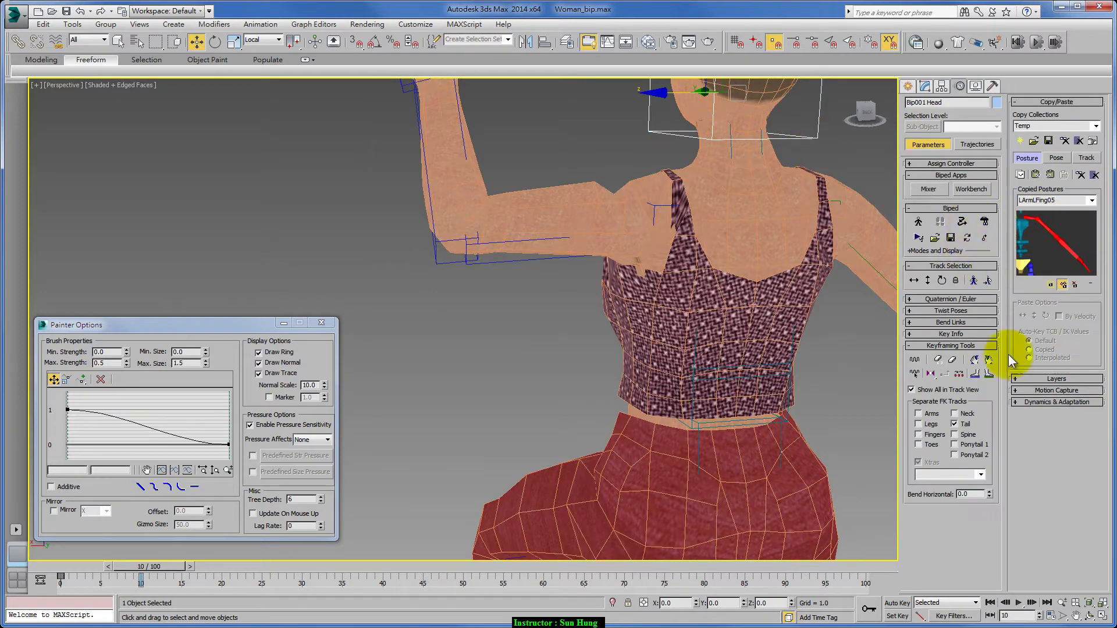
click(918, 221)
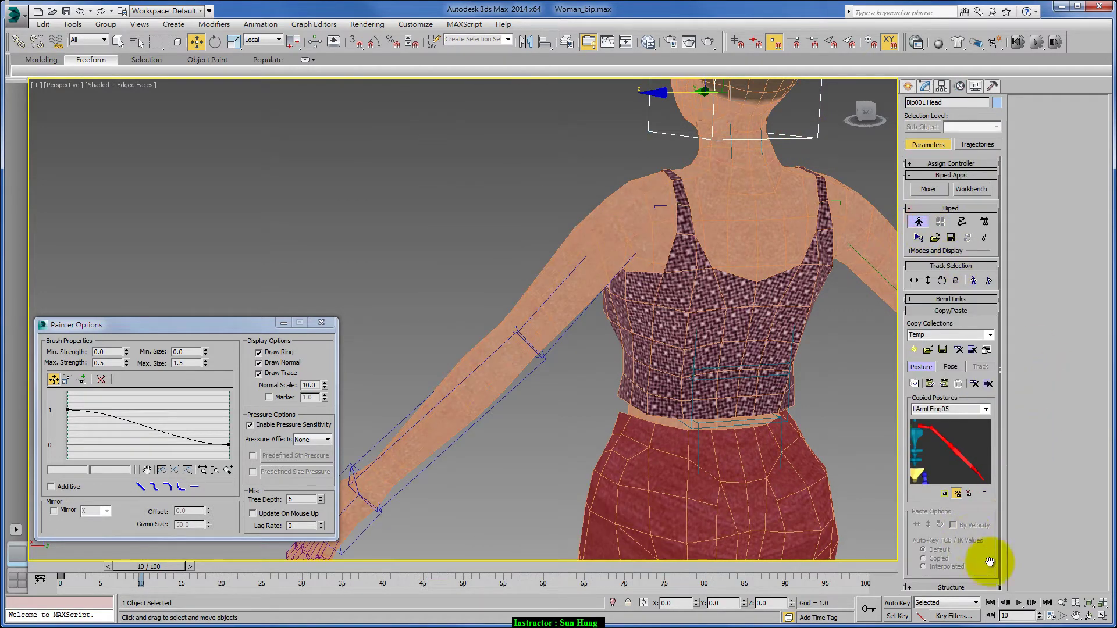
click(977, 587)
click(1033, 355)
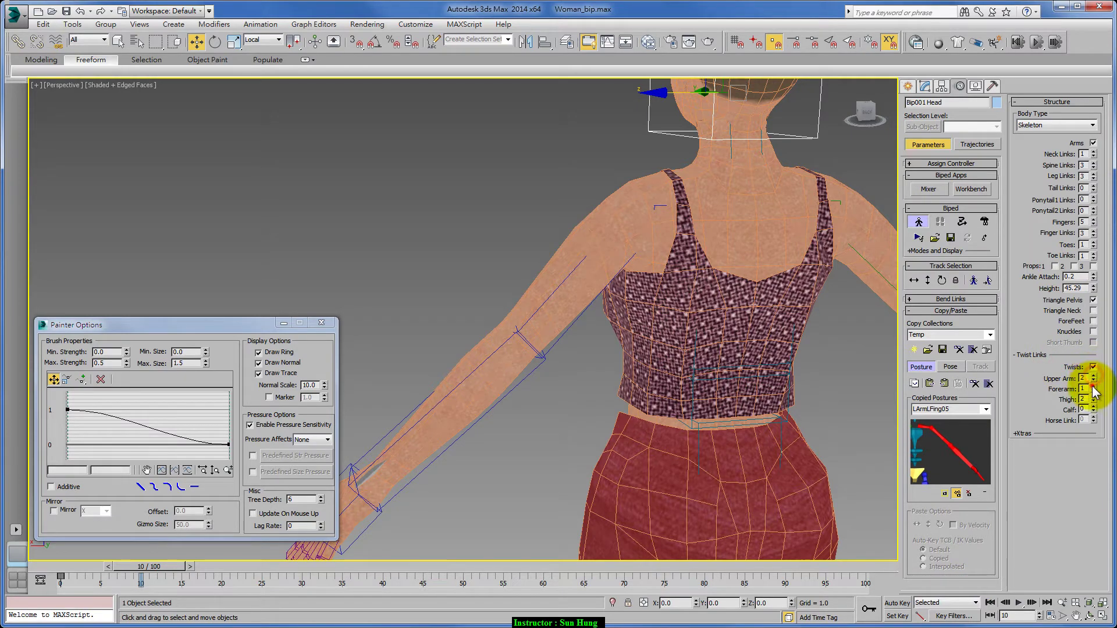
click(917, 221)
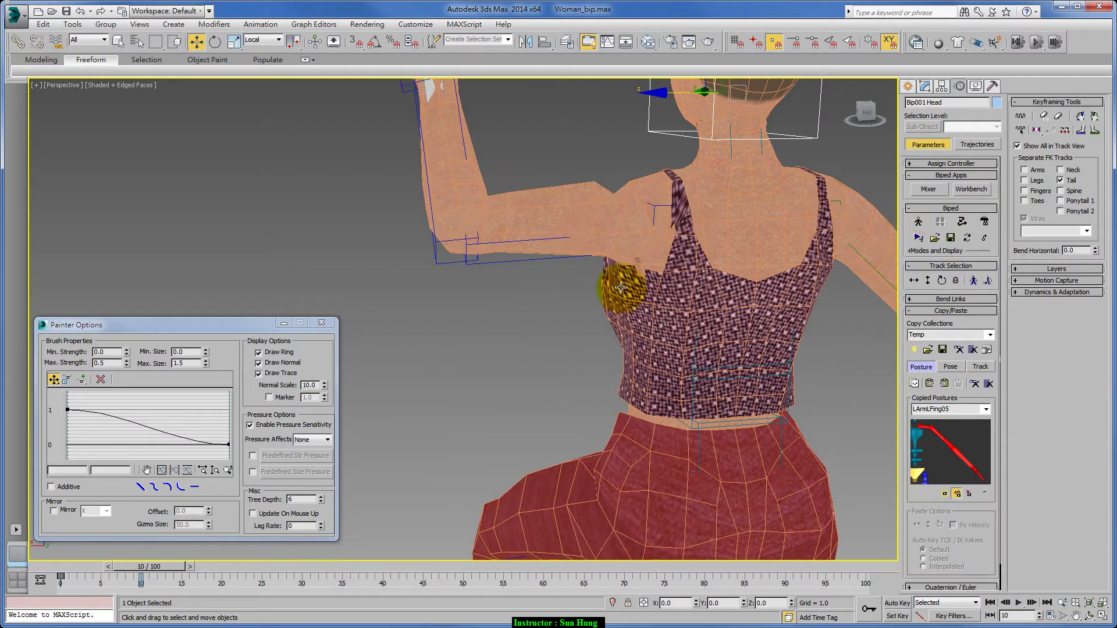
mouse_move(621, 287)
alt+middle_down()
mouse_move(623, 299)
mouse_move(793, 316)
mouse_move(843, 279)
mouse_move(712, 252)
mouse_move(606, 255)
mouse_move(734, 244)
mouse_move(624, 235)
mouse_move(692, 274)
alt+middle_up()
scroll(707, 248, down, 5)
click(681, 368)
- Enable Edit Envelopes with Paint Weights off and view Bip001 L Calf weights on the bent leg
key(z)
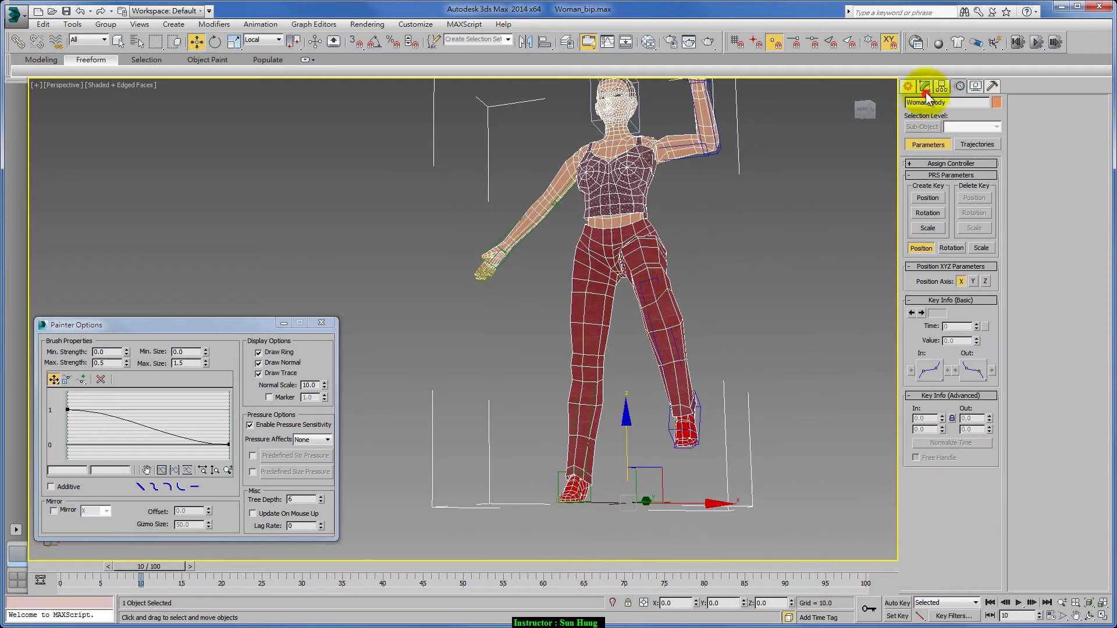
click(925, 88)
click(951, 247)
scroll(706, 372, up, 5)
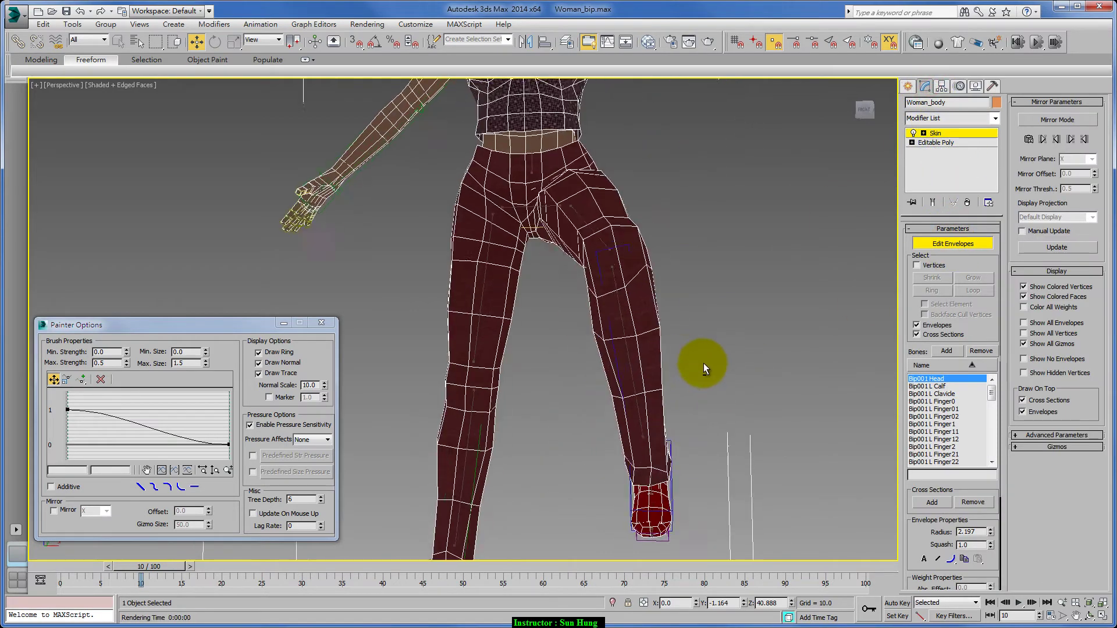
scroll(938, 567, down, 3)
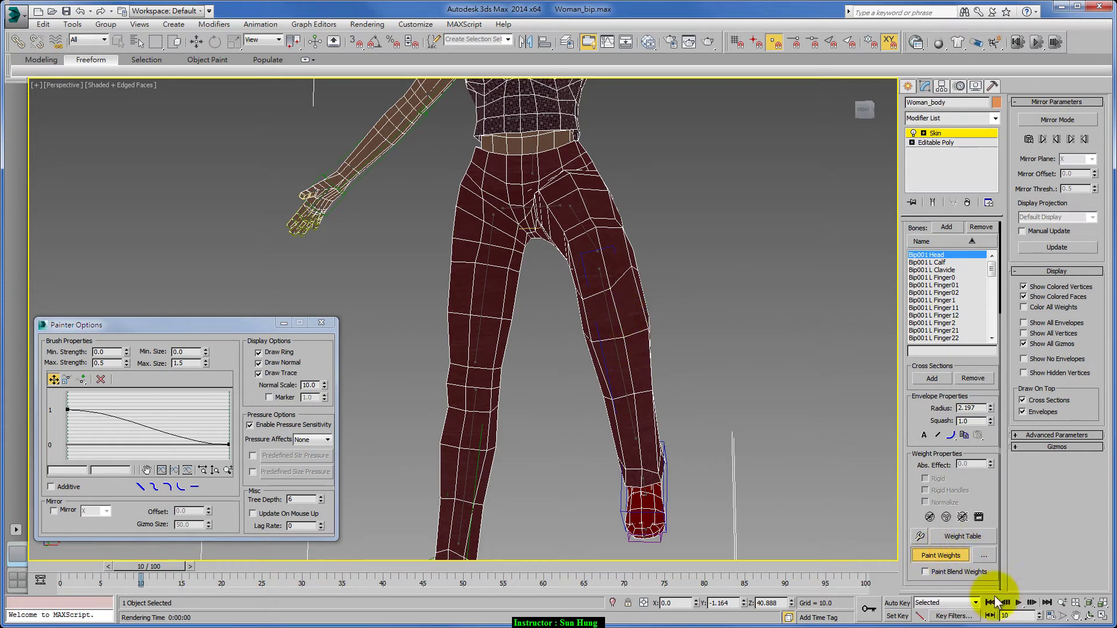
click(942, 556)
click(615, 342)
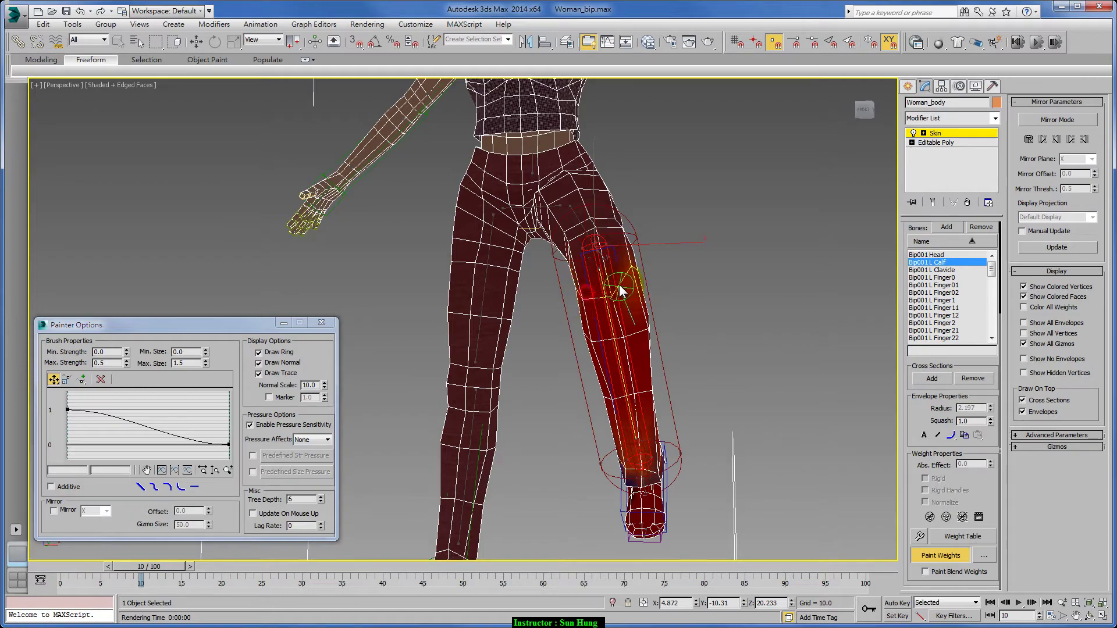
mouse_move(621, 292)
alt+middle_down()
mouse_move(761, 292)
mouse_move(610, 306)
mouse_move(673, 309)
mouse_move(634, 283)
mouse_move(748, 295)
mouse_move(734, 311)
alt+middle_up()
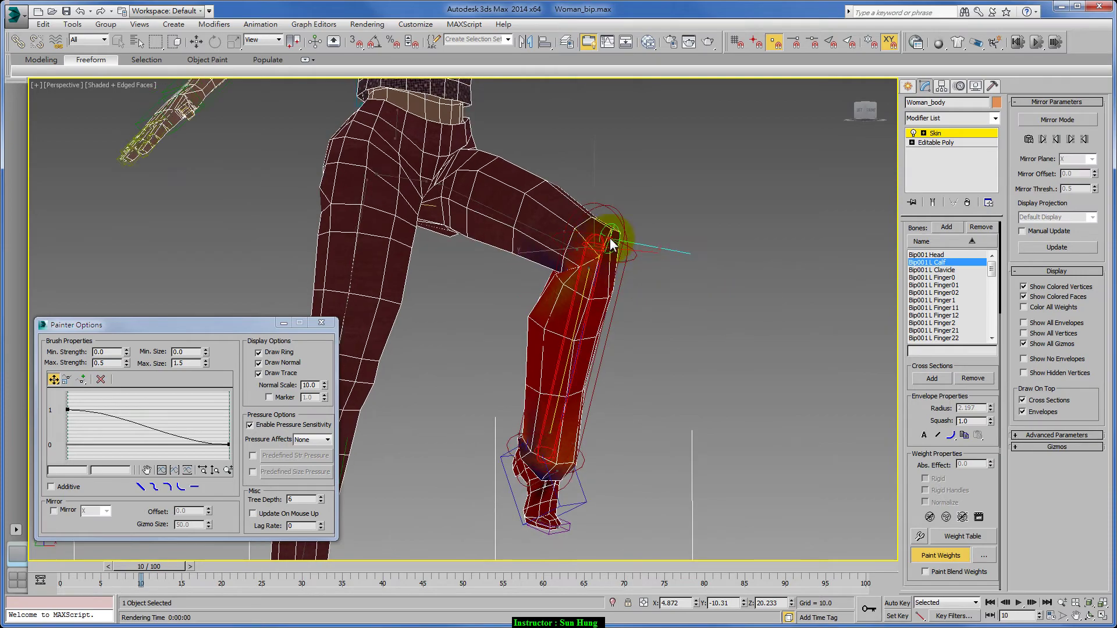
mouse_move(612, 244)
alt+middle_down()
mouse_move(606, 287)
mouse_move(636, 233)
mouse_move(636, 282)
mouse_move(807, 283)
alt+middle_up()
click(958, 136)
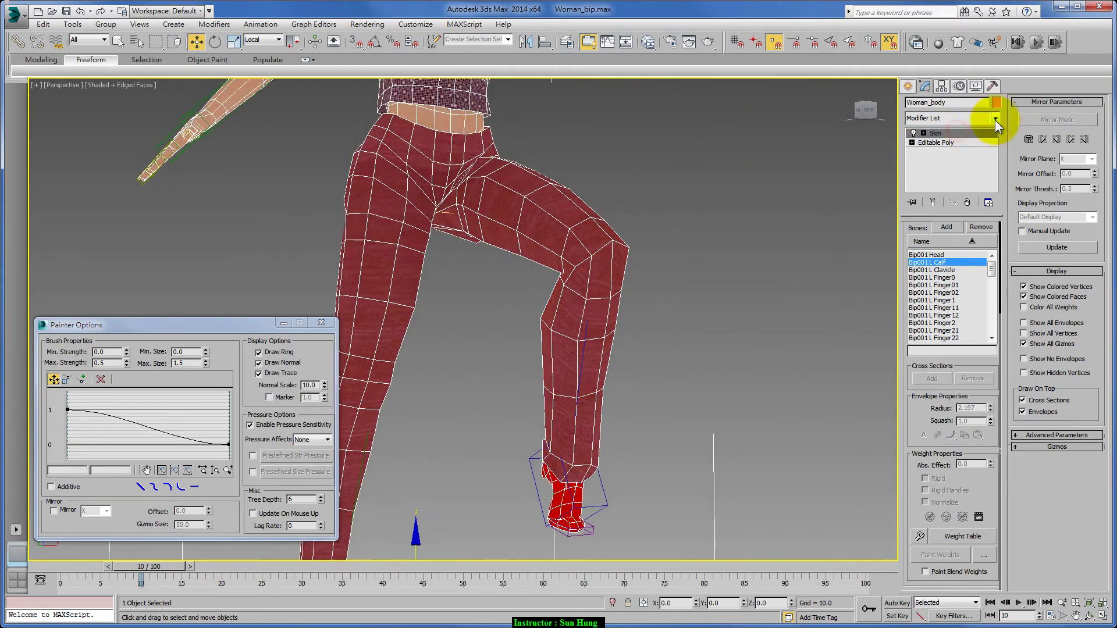
click(995, 118)
scroll(977, 378, down, 10)
click(955, 499)
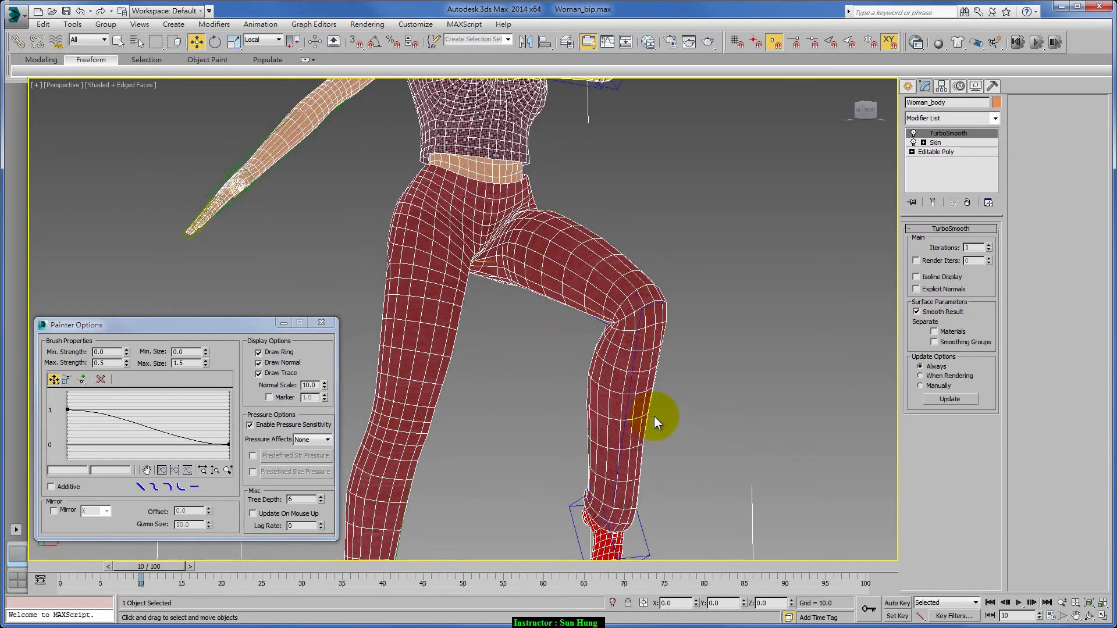
scroll(654, 417, down, 5)
mouse_move(653, 416)
alt+middle_down()
mouse_move(610, 486)
mouse_move(547, 429)
mouse_move(694, 418)
mouse_move(608, 419)
mouse_move(620, 465)
alt+middle_up()
scroll(643, 544, up, 5)
mouse_move(643, 543)
middle_down()
mouse_move(652, 456)
mouse_move(718, 387)
mouse_move(661, 378)
mouse_move(676, 375)
middle_up()
scroll(652, 457, down, 3)
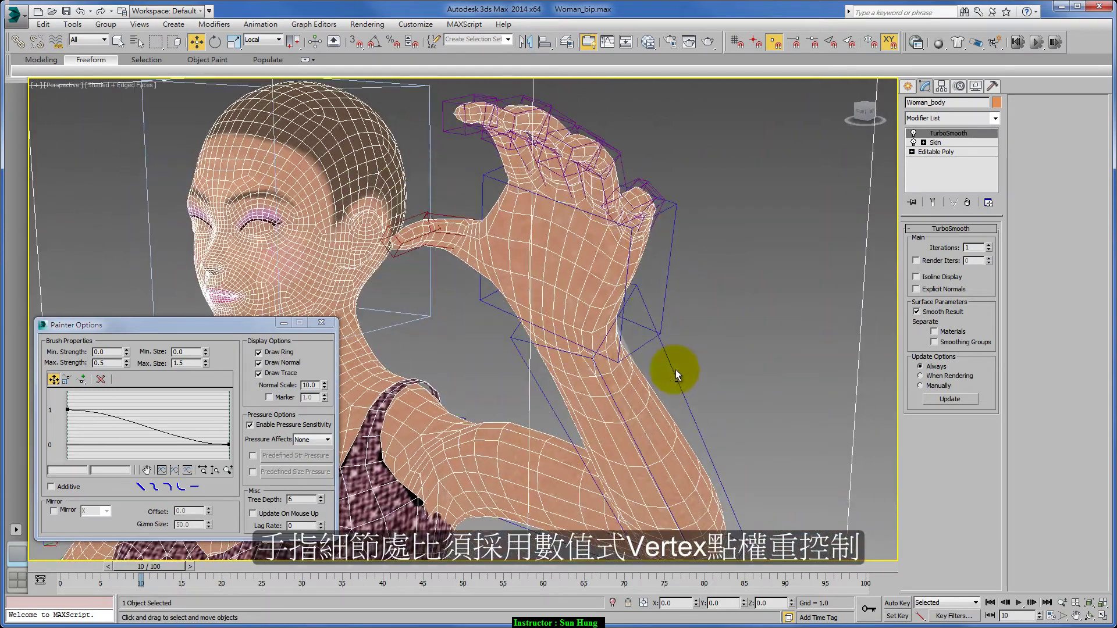
click(643, 206)
click(632, 261)
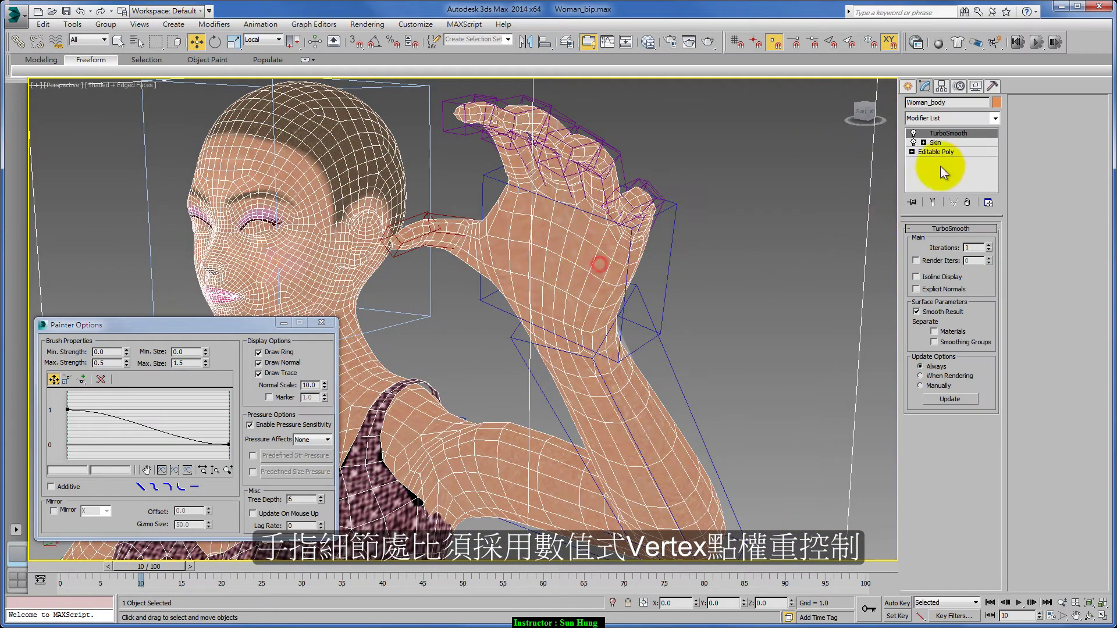
click(935, 133)
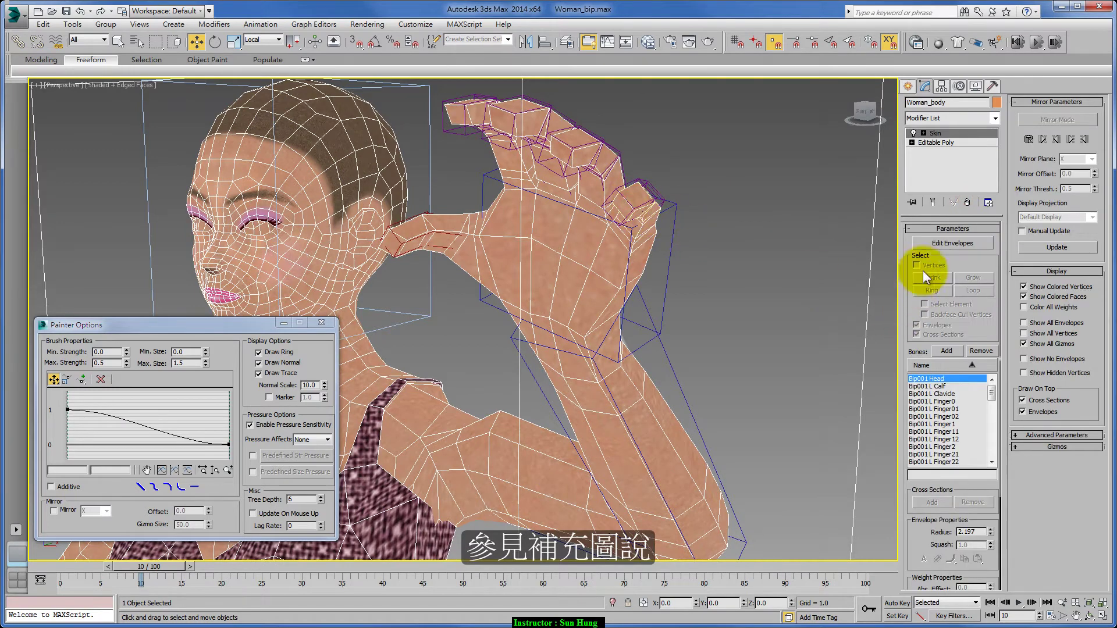
- Enable Edit Envelopes and open the Weight Tool, closing the Painter Options window
click(965, 244)
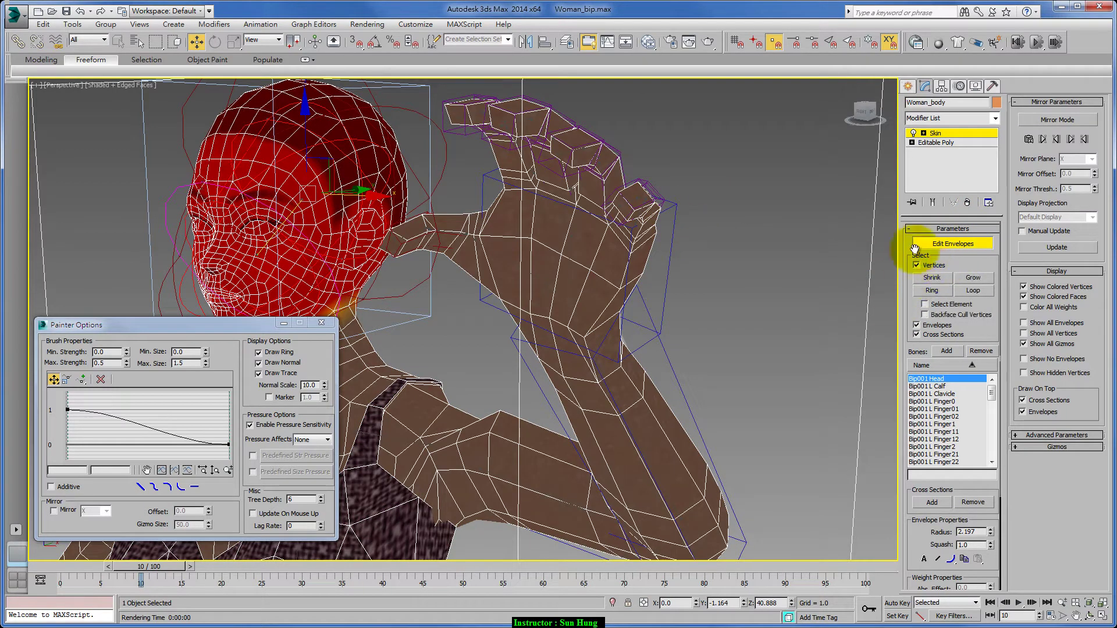
scroll(925, 454, down, 4)
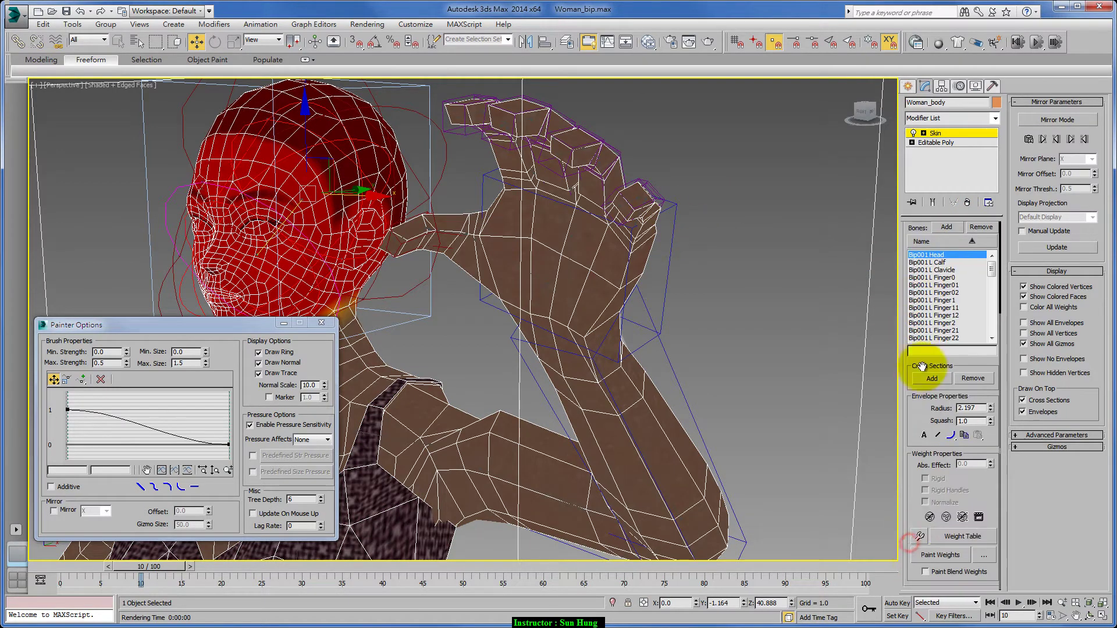
click(923, 539)
drag(85, 136, 93, 93)
click(321, 322)
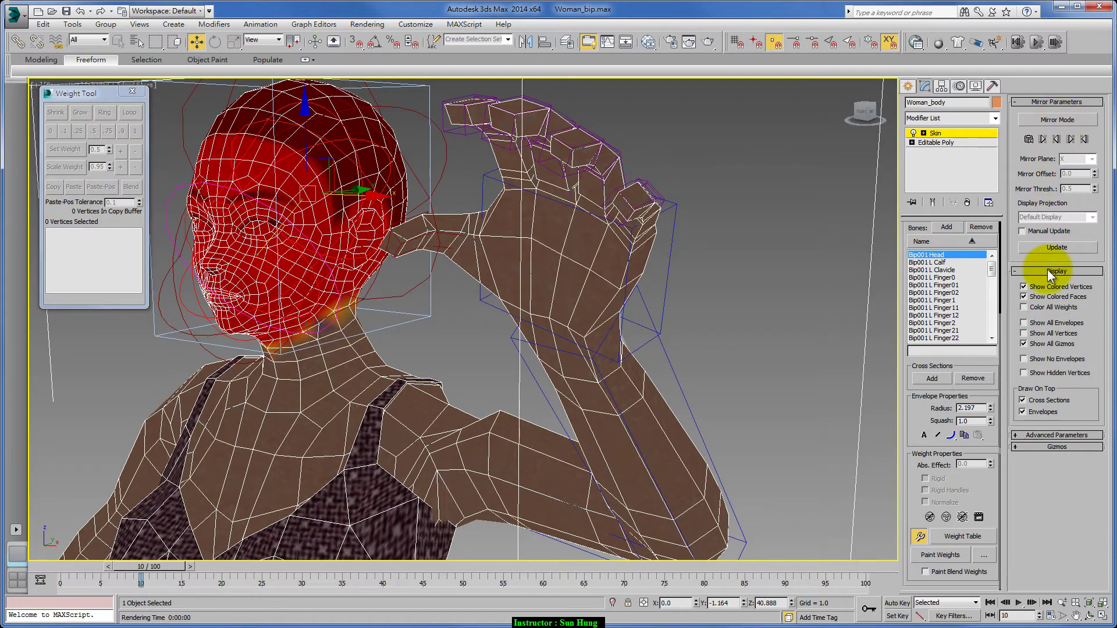
- Hide the envelope outlines and rearrange the Skin rollouts to view the hand
click(1023, 359)
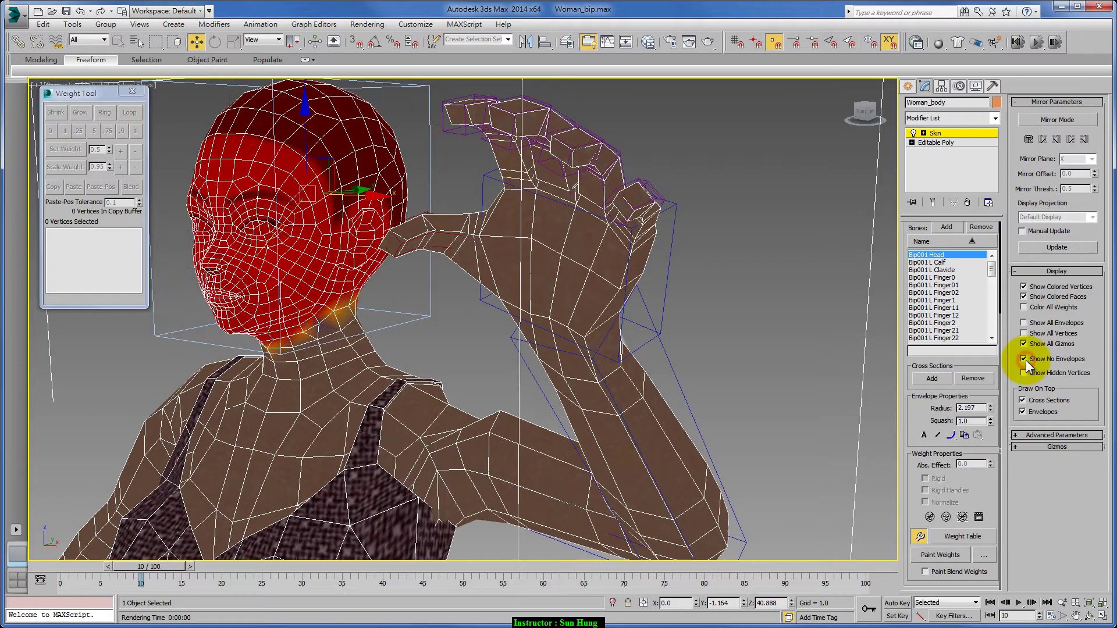
click(1048, 436)
click(1047, 173)
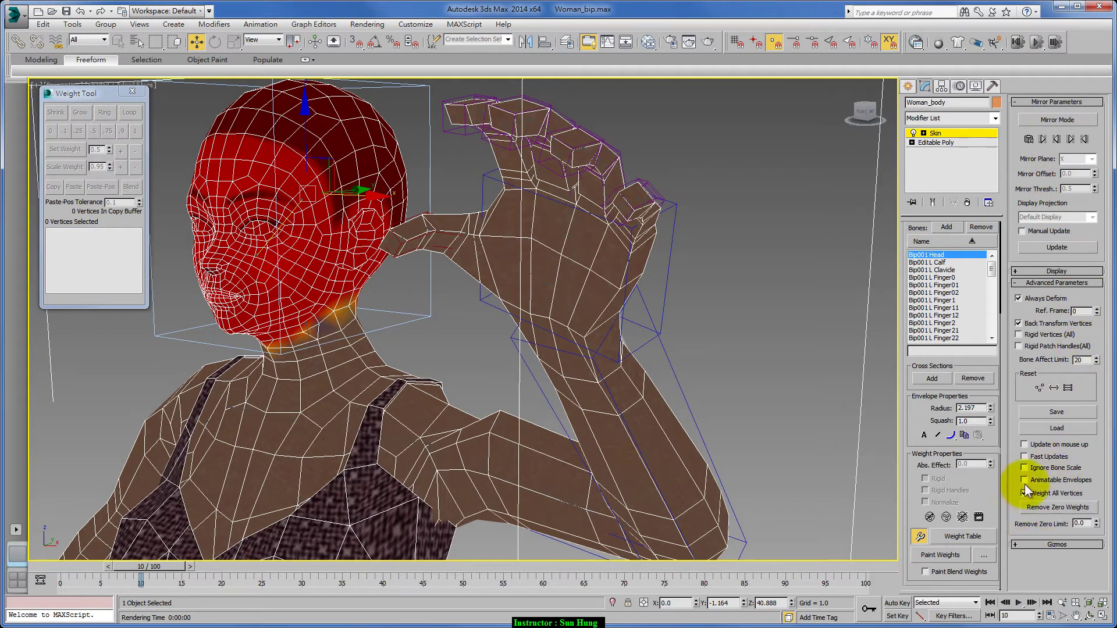
mouse_move(591, 331)
alt+middle_down()
mouse_move(610, 305)
mouse_move(727, 310)
mouse_move(598, 382)
mouse_move(611, 304)
mouse_move(559, 314)
mouse_move(553, 305)
mouse_move(640, 244)
alt+middle_up()
scroll(576, 294, up, 5)
- Turn the biped's Figure Mode back on so the left arm hangs lowered
click(959, 86)
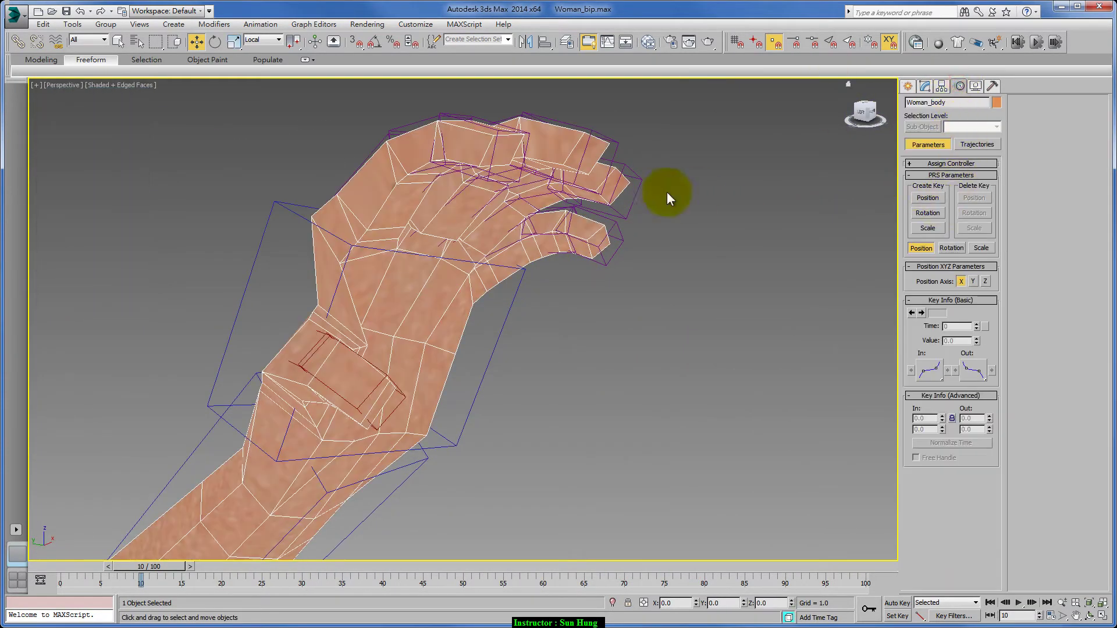
click(616, 214)
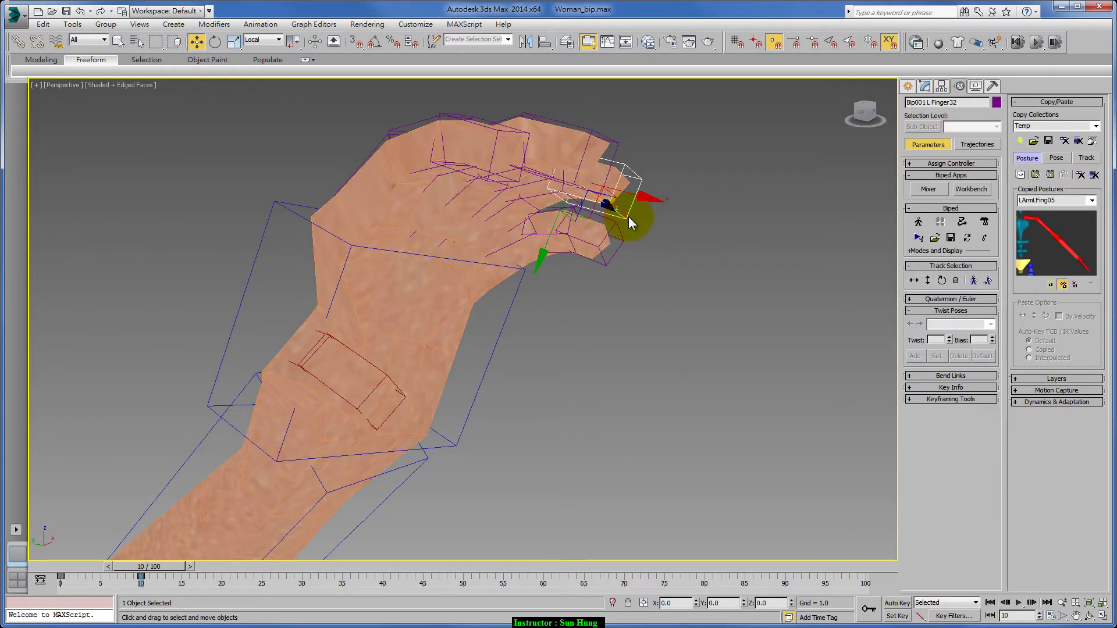
click(919, 223)
click(925, 86)
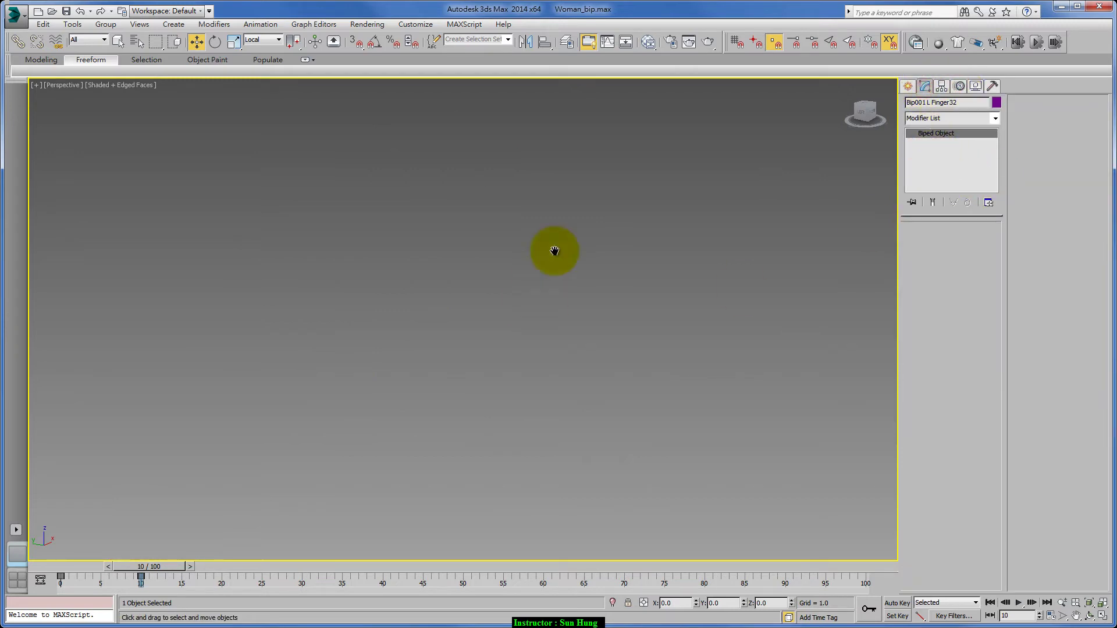
scroll(555, 312, up, 5)
- Select four left-fingertip vertices on Woman_body and view them in F3 wireframe
click(542, 333)
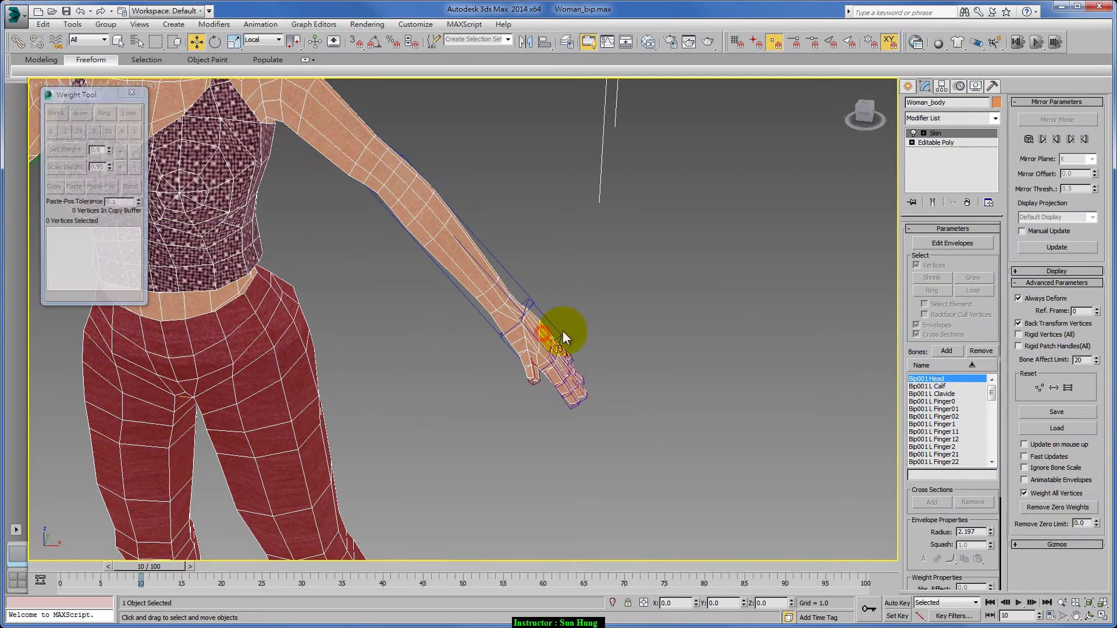
click(945, 242)
scroll(609, 327, up, 3)
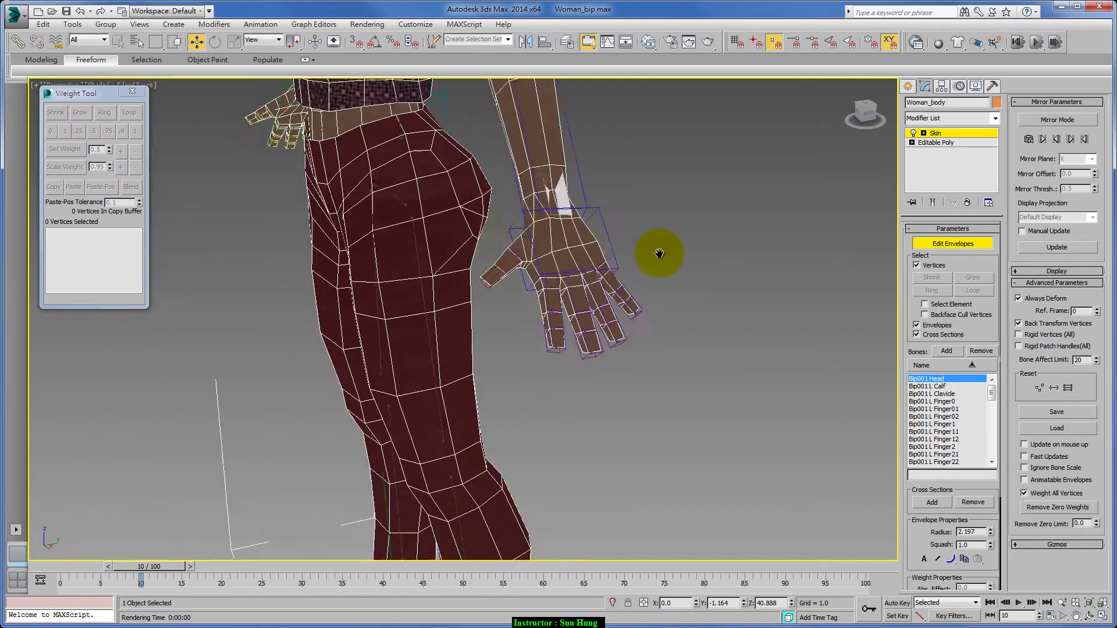
scroll(643, 312, up, 3)
middle_drag(673, 349, 700, 291)
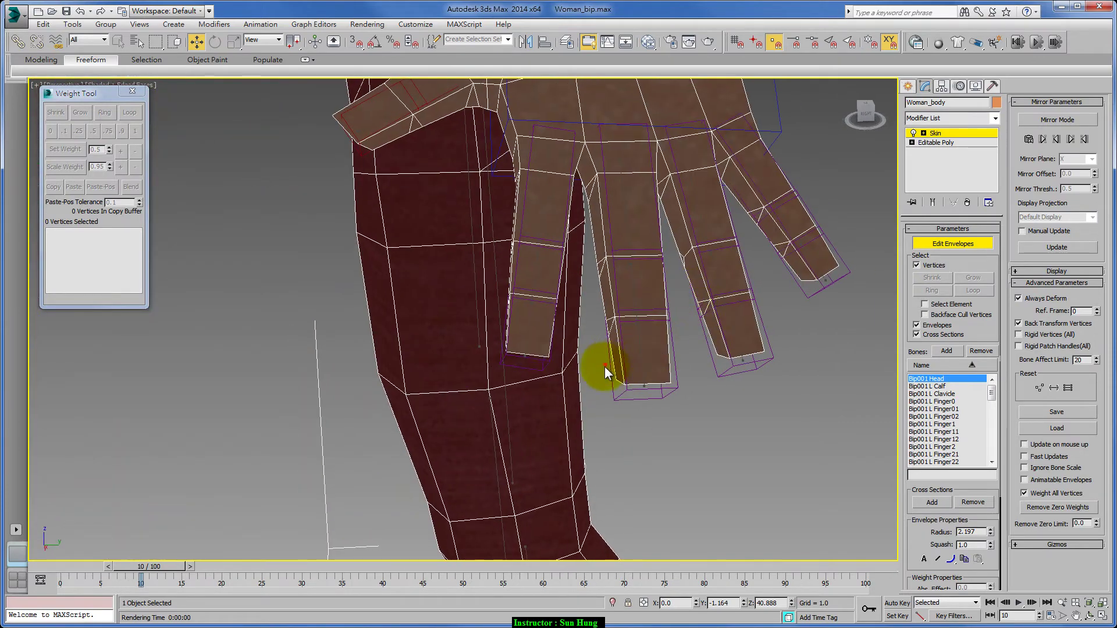
drag(605, 370, 678, 421)
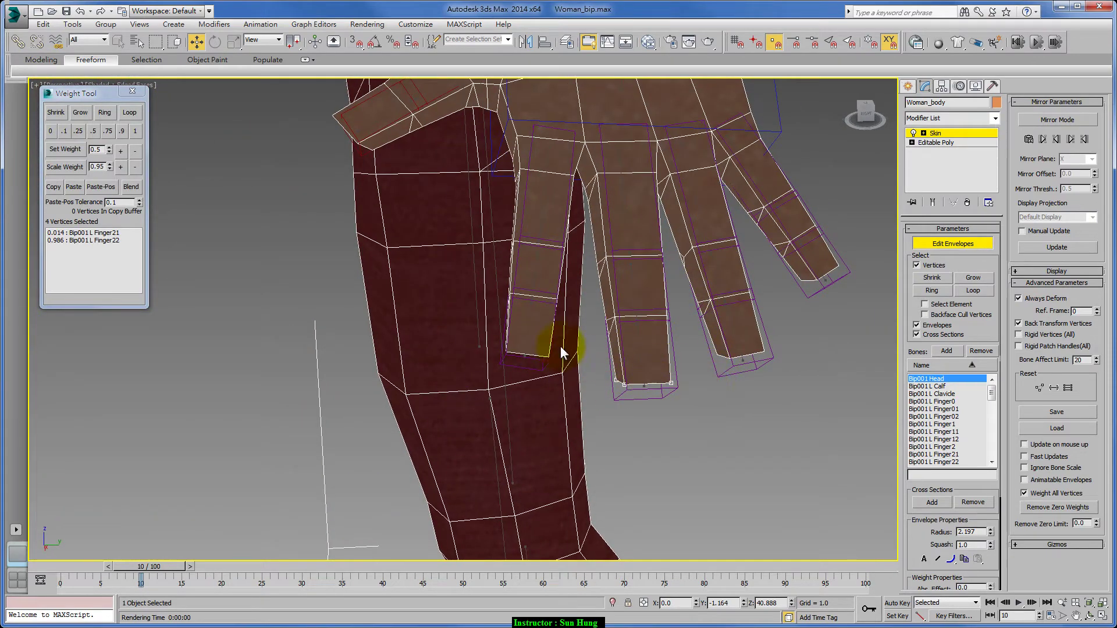
key(F3)
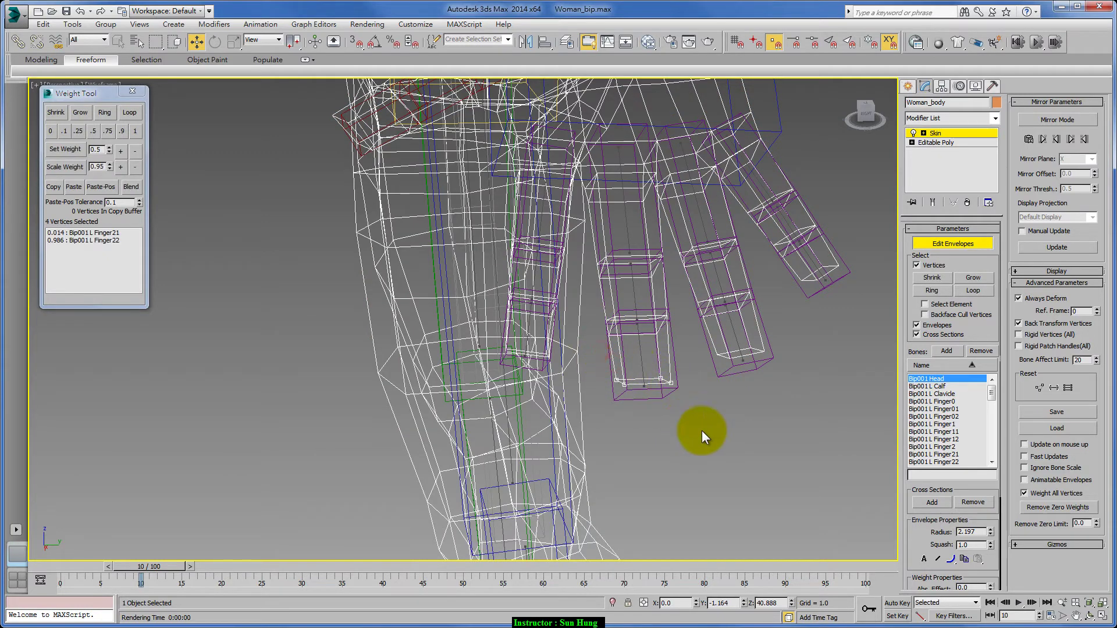
- Weight the fingertip vertices fully (1.0) to Finger22 and remove zero weights
click(637, 356)
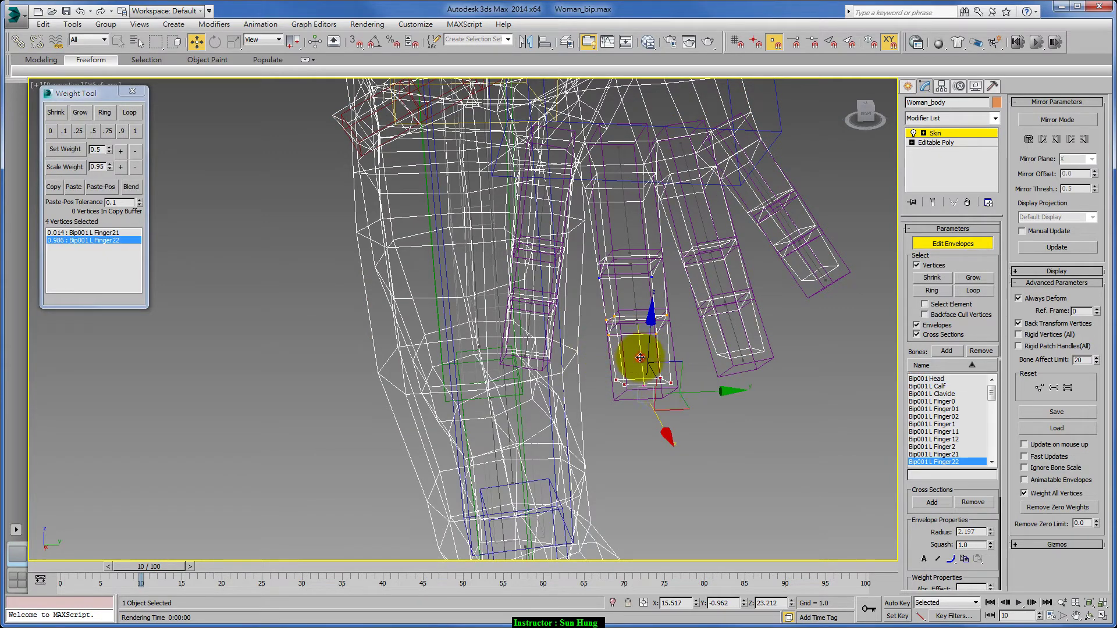
click(137, 131)
click(1042, 508)
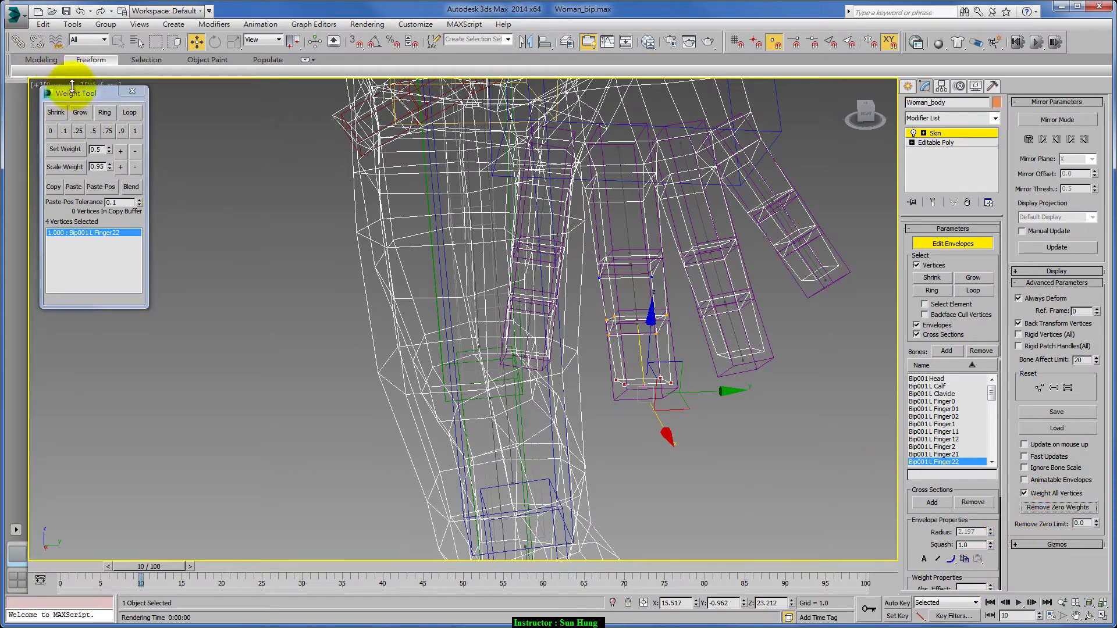
drag(72, 87, 809, 324)
middle_drag(745, 349, 562, 365)
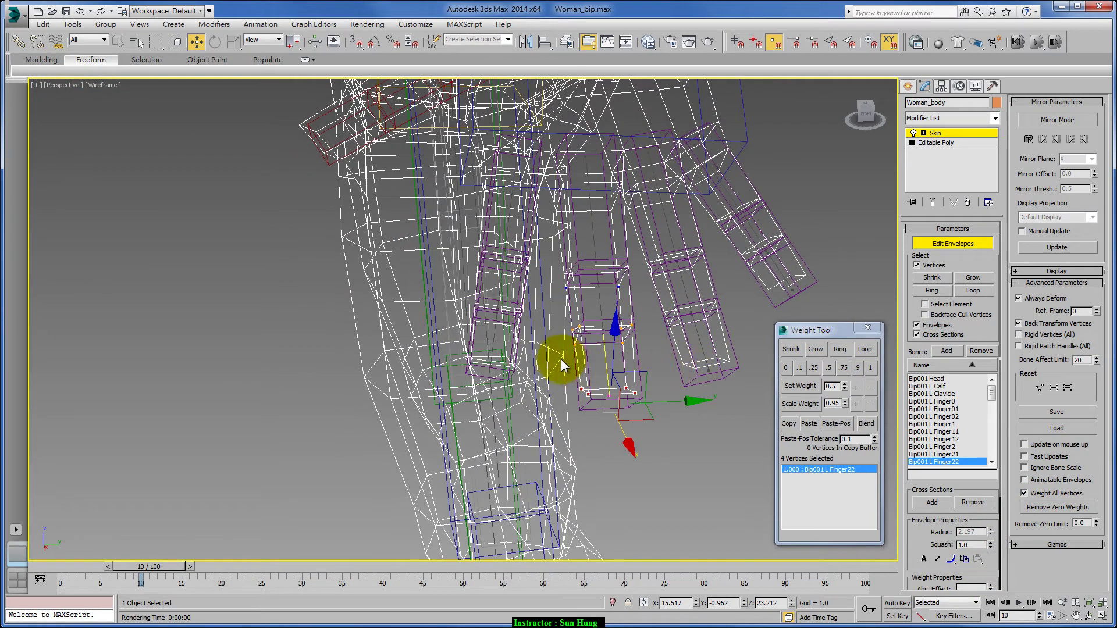
- Select the two middle-joint vertices and split their weights between Finger21 and Finger22
ctrl+drag(643, 326, 647, 327)
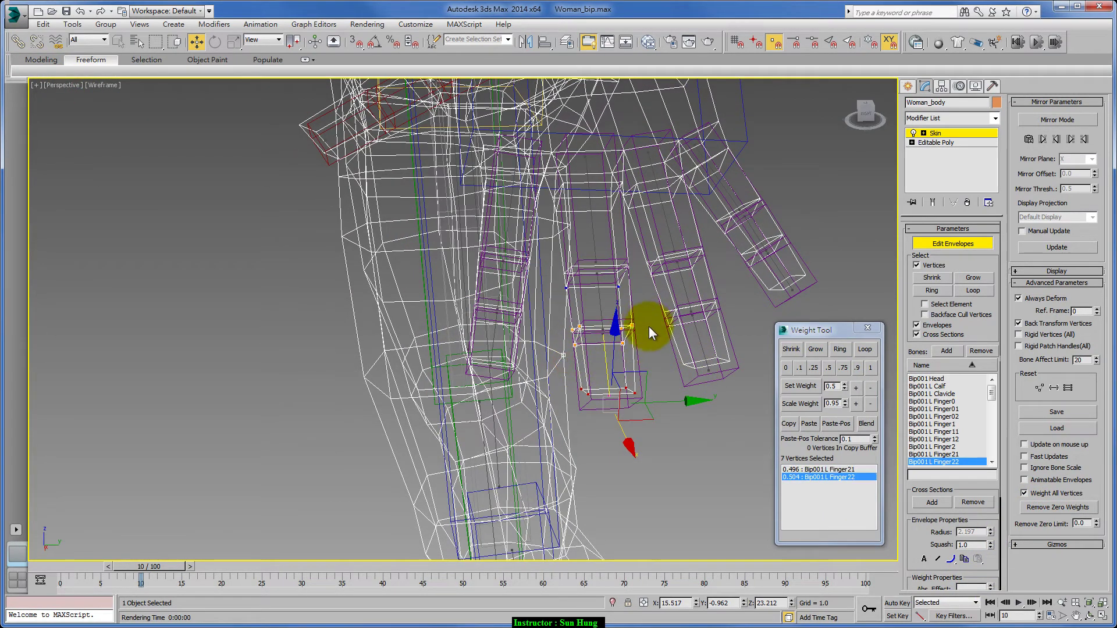
alt+click(567, 355)
middle_drag(647, 313, 680, 304)
click(830, 368)
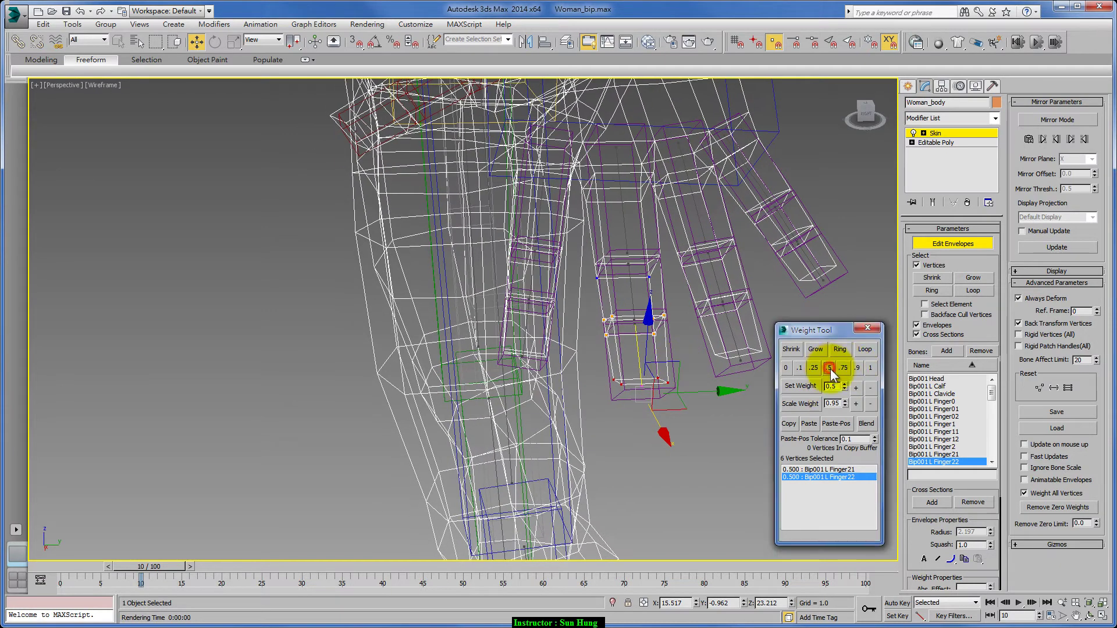
click(818, 469)
click(656, 366)
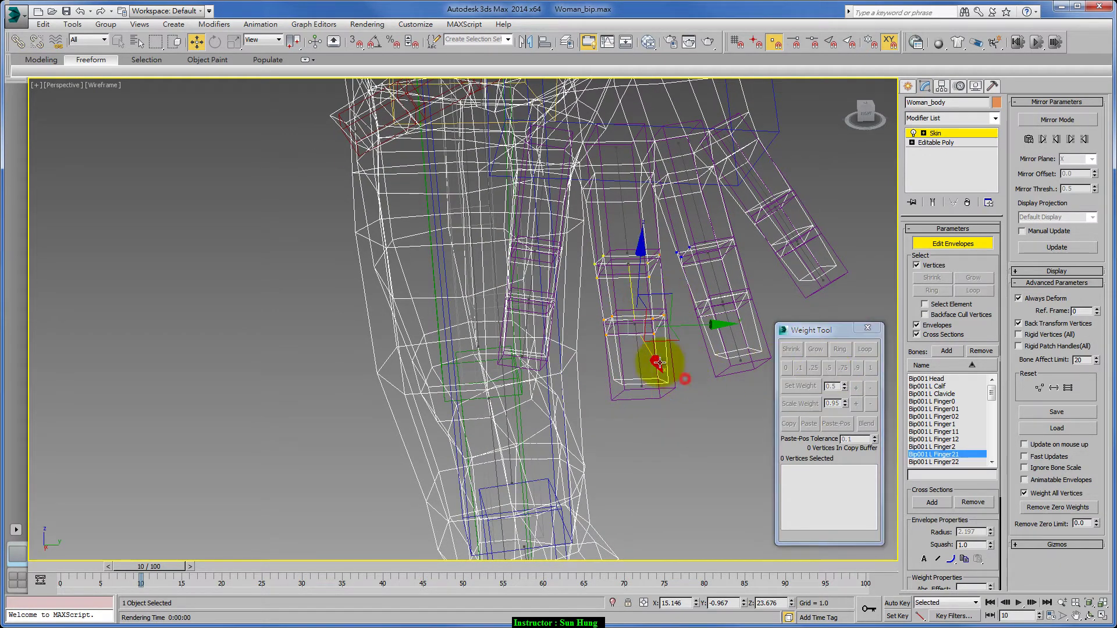
click(665, 350)
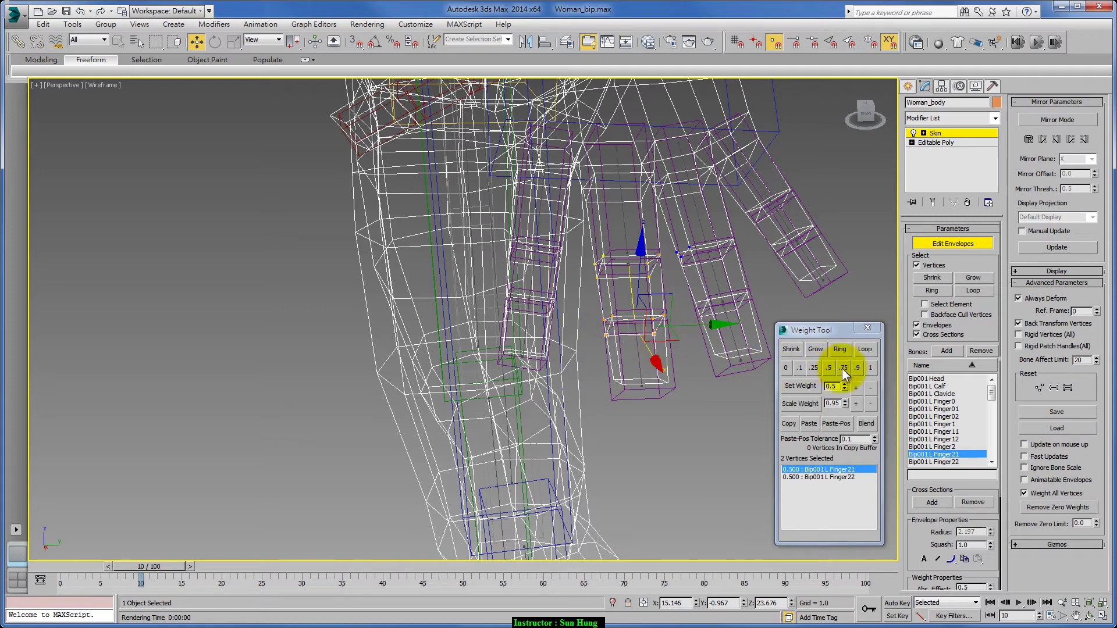
click(634, 361)
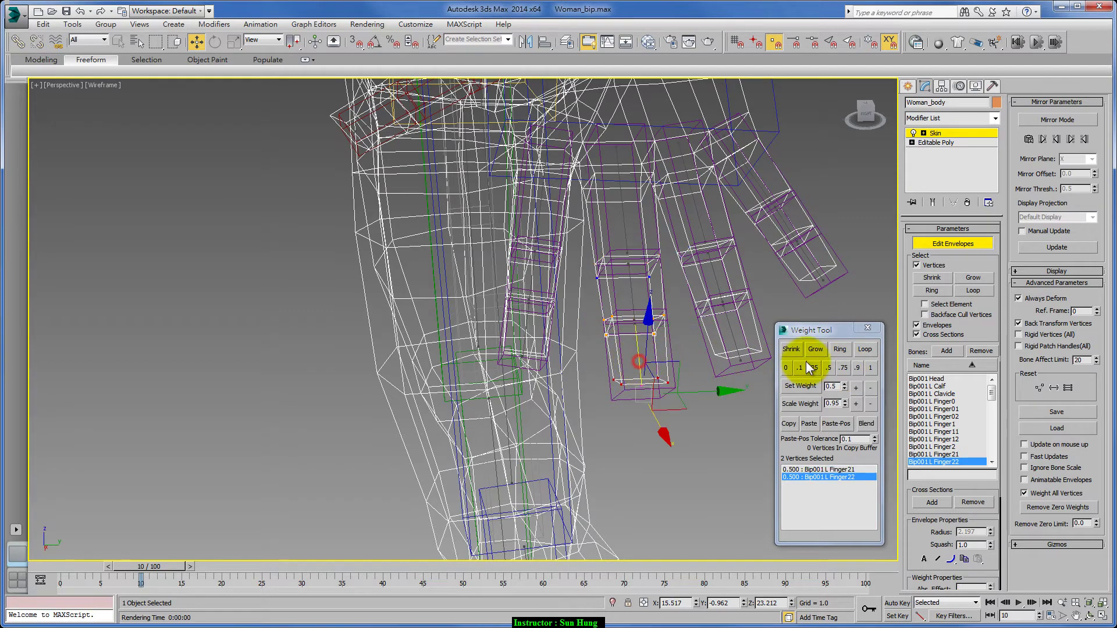
click(842, 367)
- Give the checked vertex 0.75 Finger21 weight and strip the zeroed Finger2 influence
click(657, 333)
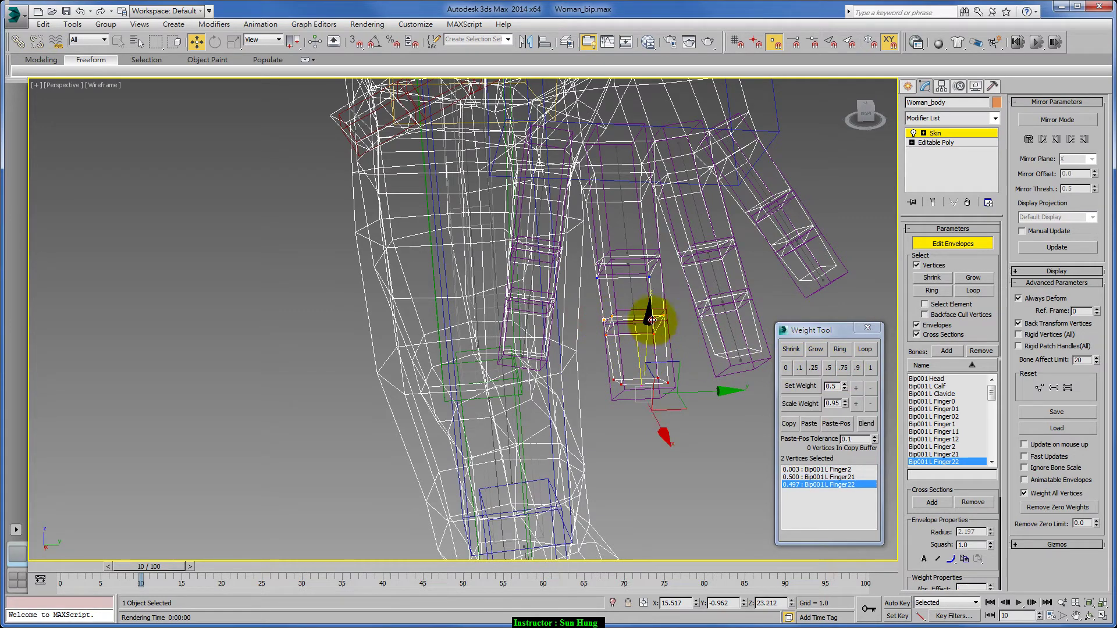
mouse_move(626, 299)
alt+middle_down()
mouse_move(655, 319)
mouse_move(693, 295)
mouse_move(628, 297)
alt+middle_up()
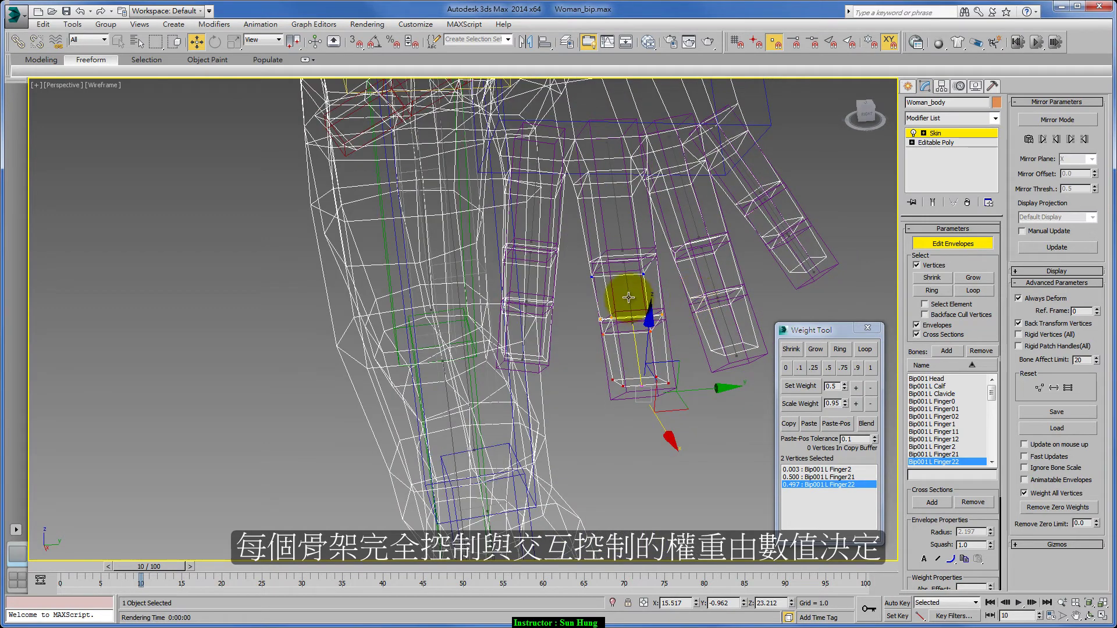
click(628, 298)
click(842, 368)
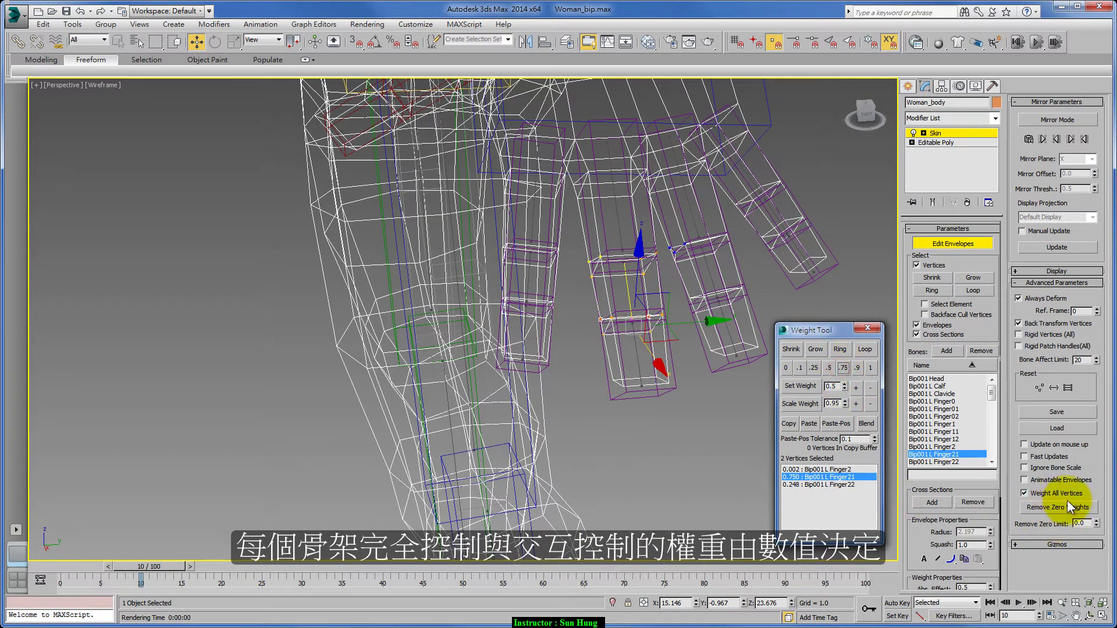
click(820, 469)
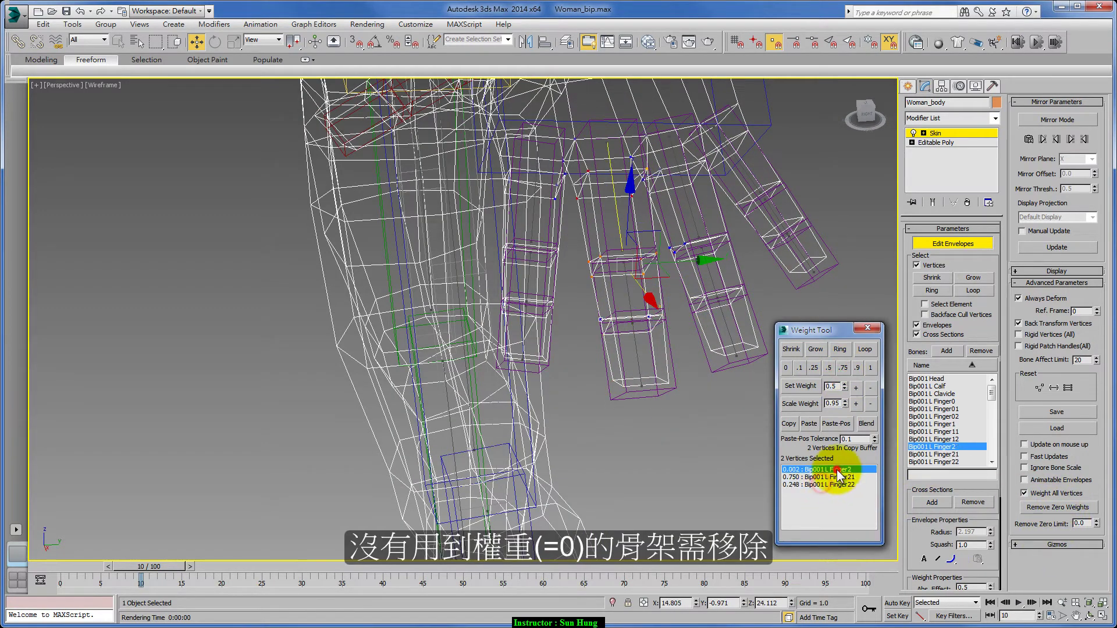
click(1057, 506)
click(634, 355)
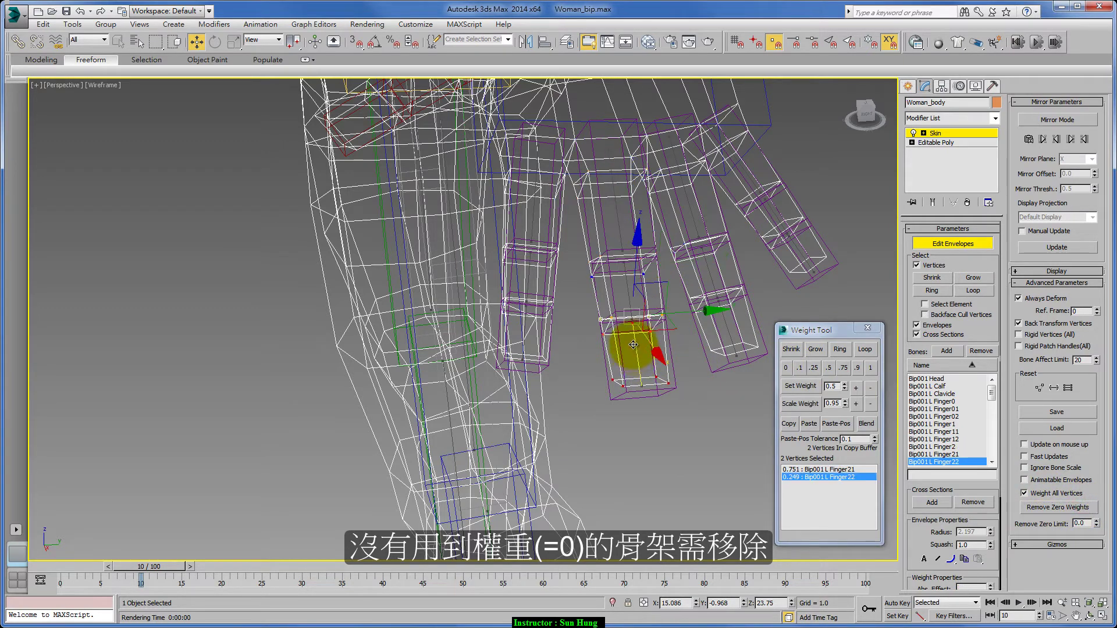
- Reselect the knuckle vertices and set them to 0.75 Finger21, 0.25 Finger22
click(812, 478)
click(586, 336)
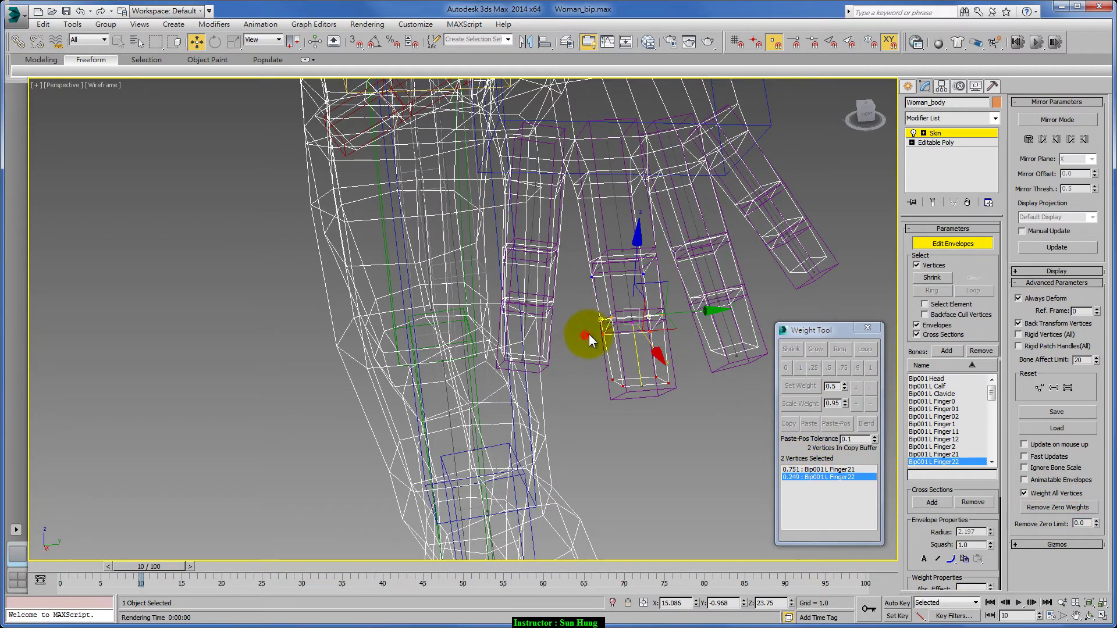
click(646, 346)
click(599, 320)
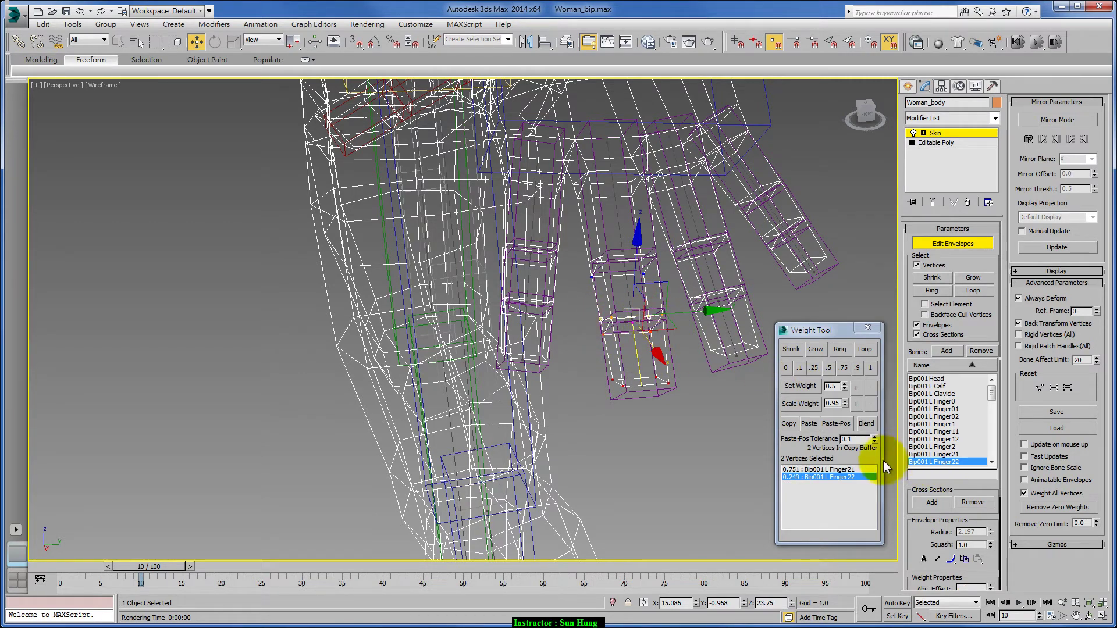
click(813, 368)
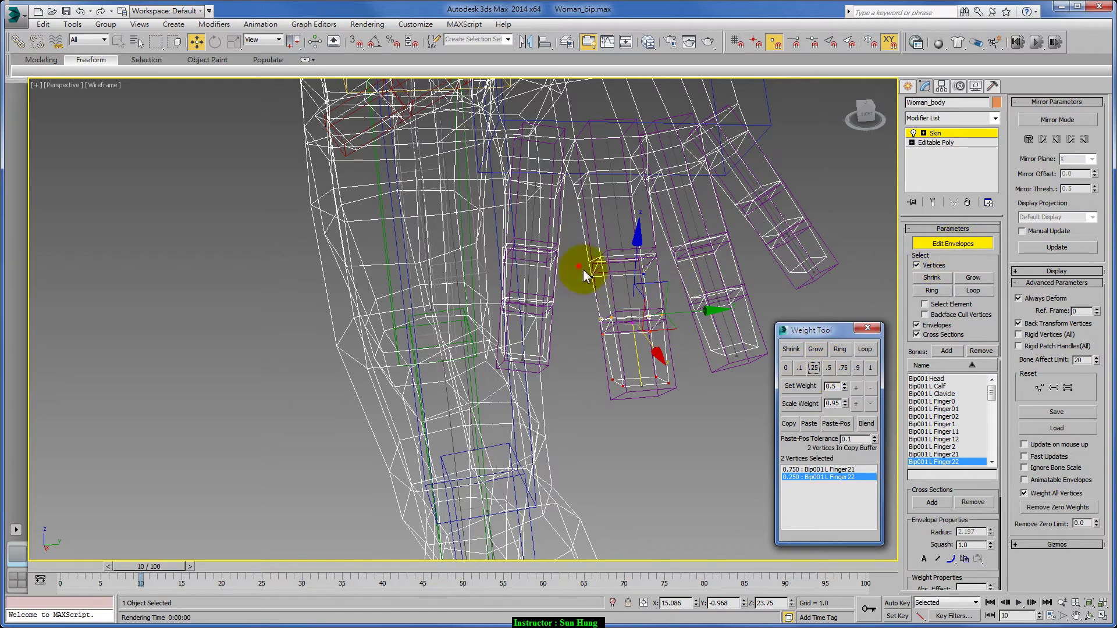
- Select the next joint's vertices, zero Finger22 and remove its zero-weight entry
drag(583, 270, 654, 283)
click(627, 289)
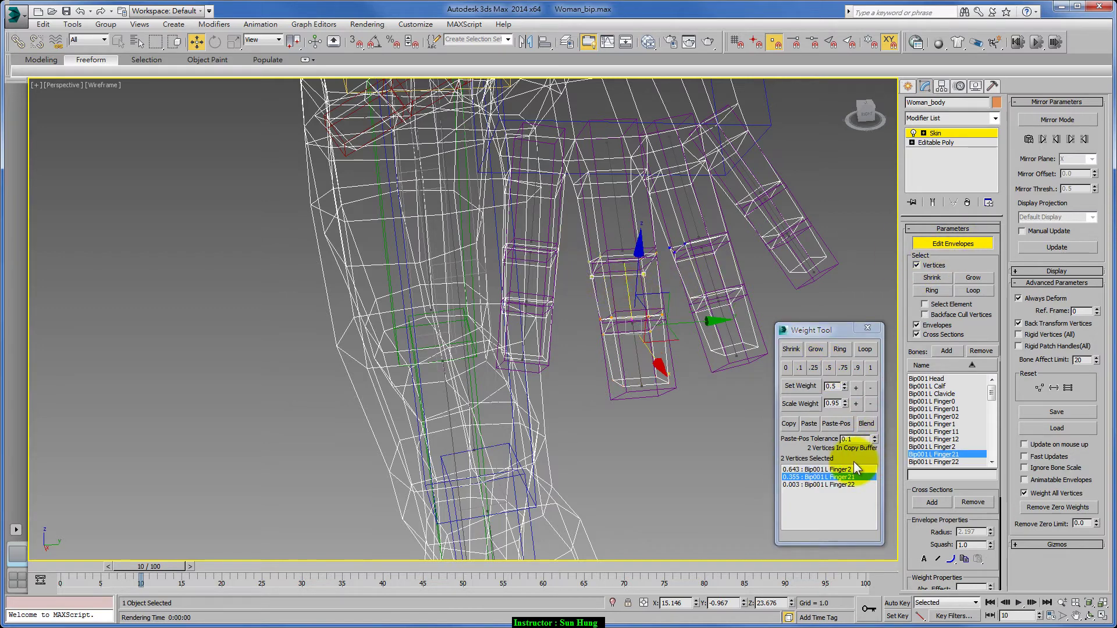
click(833, 469)
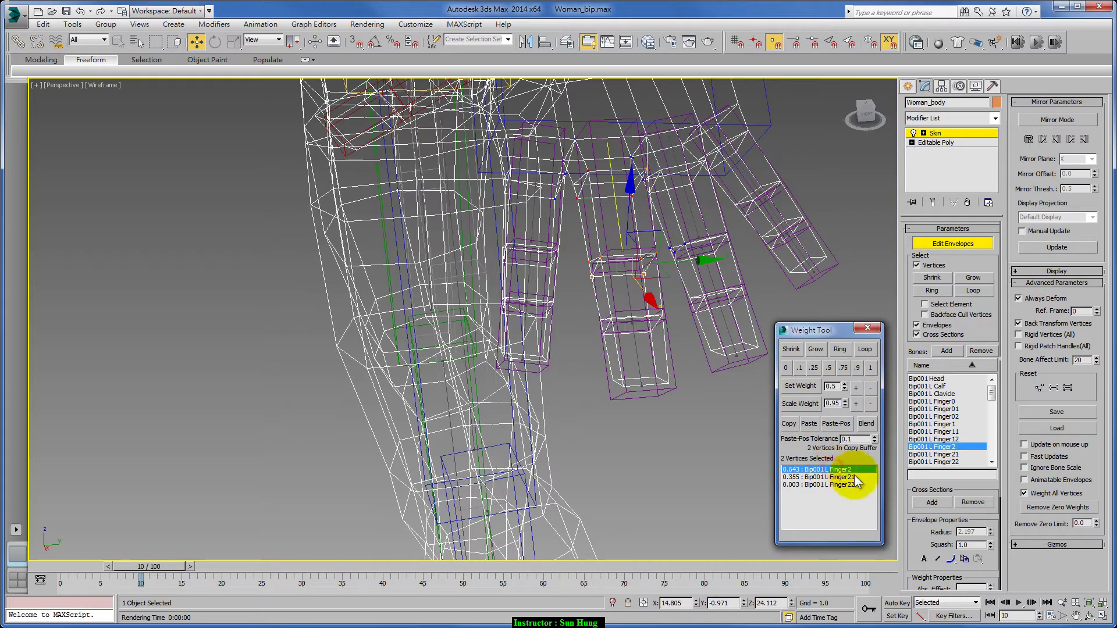
click(850, 483)
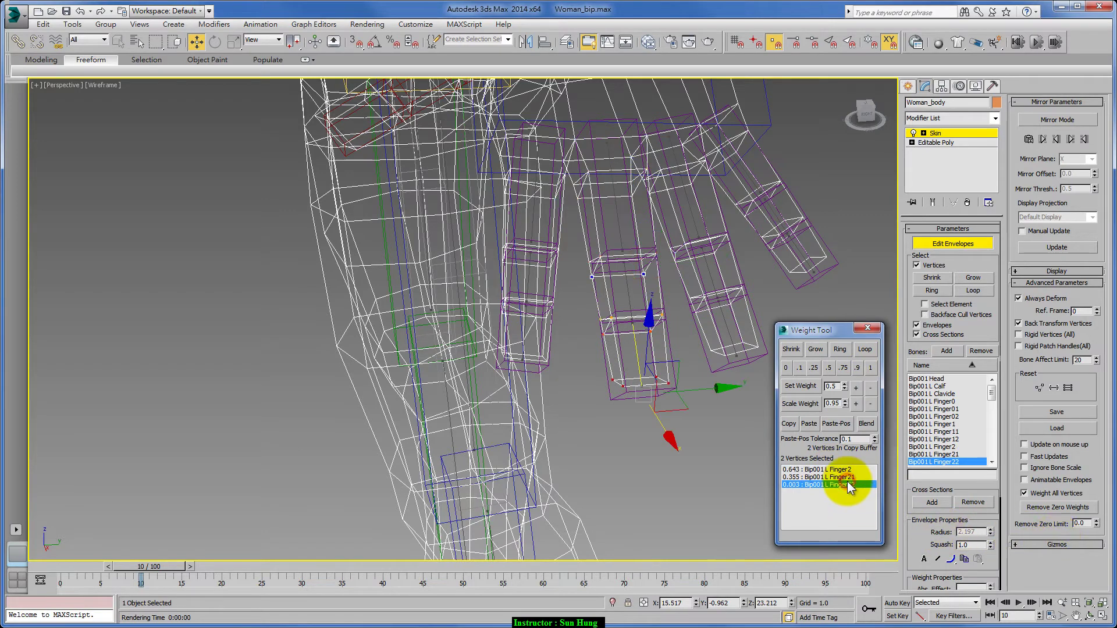
click(786, 367)
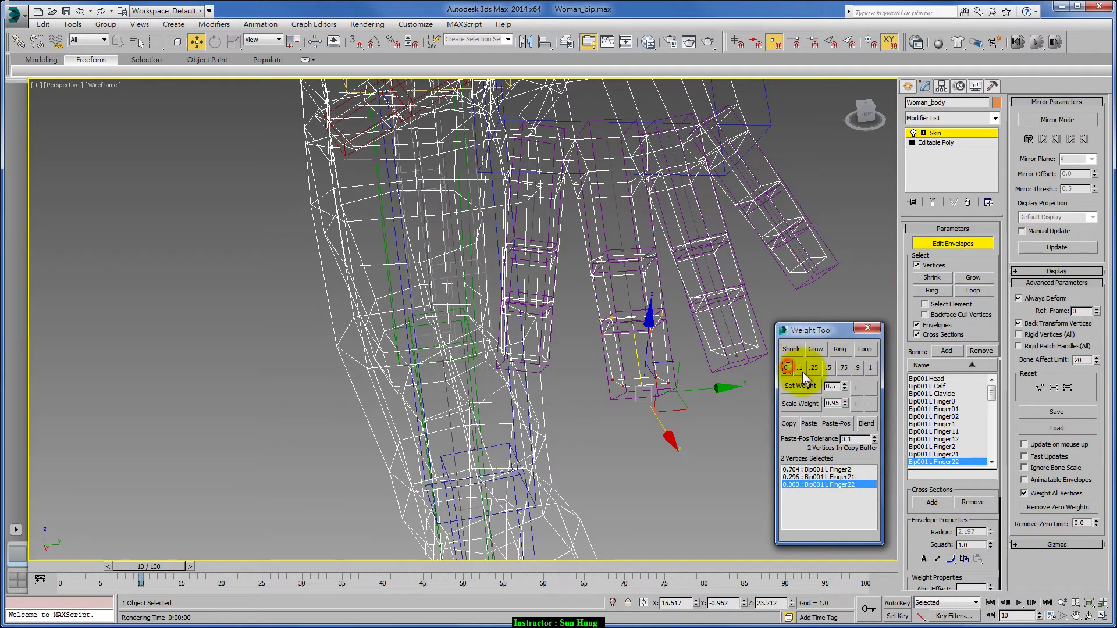
click(1064, 508)
- Split those joint vertices evenly, 0.5 Finger2 and 0.5 Finger21
click(828, 475)
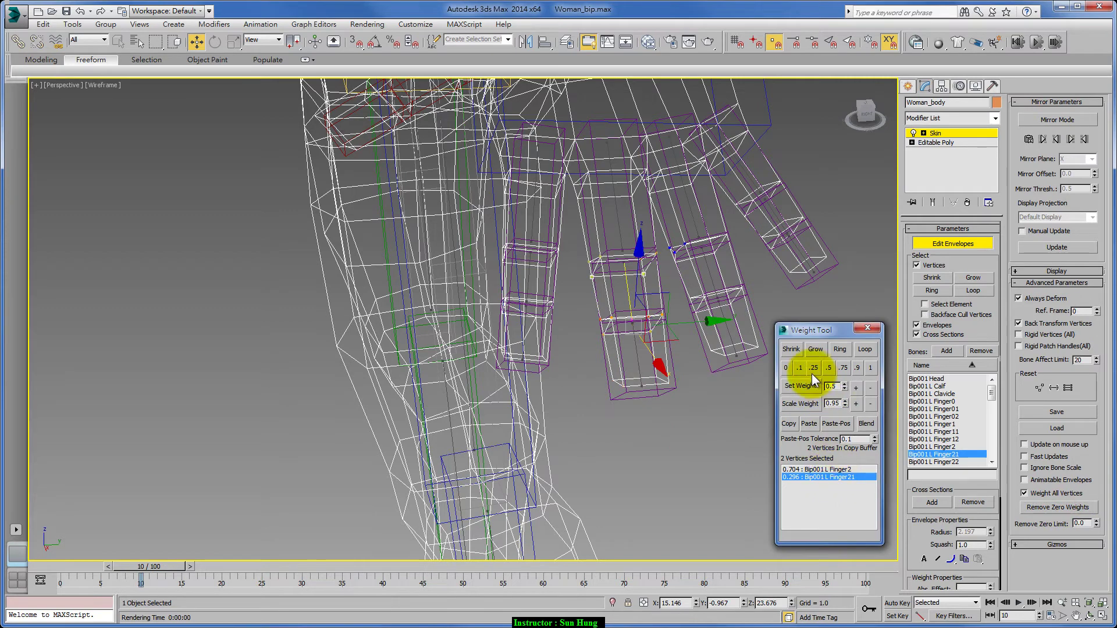
click(842, 367)
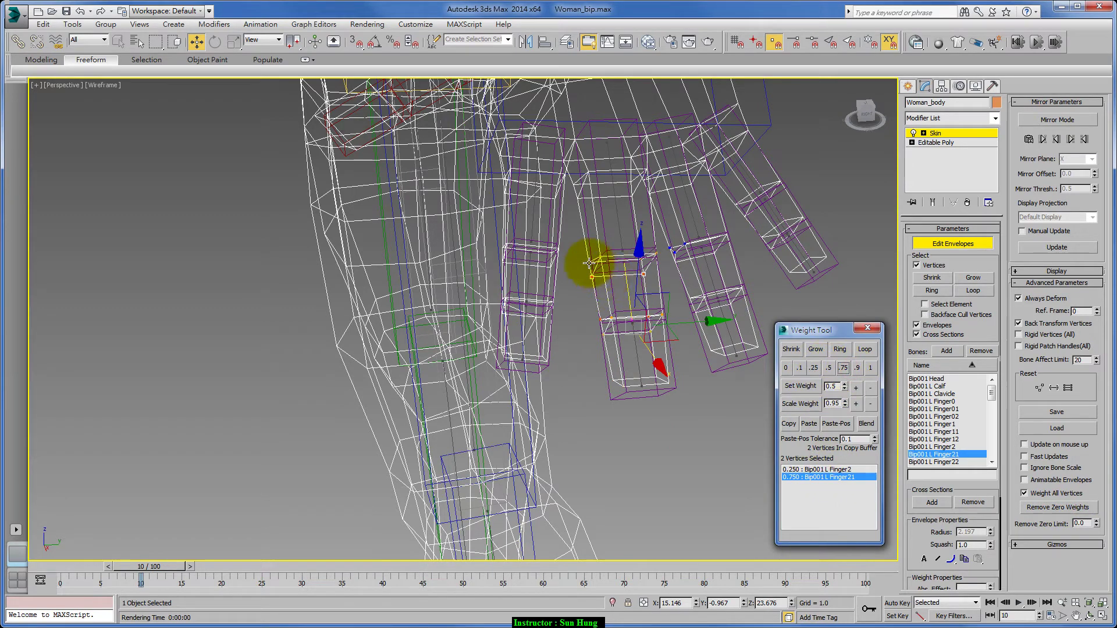
click(813, 367)
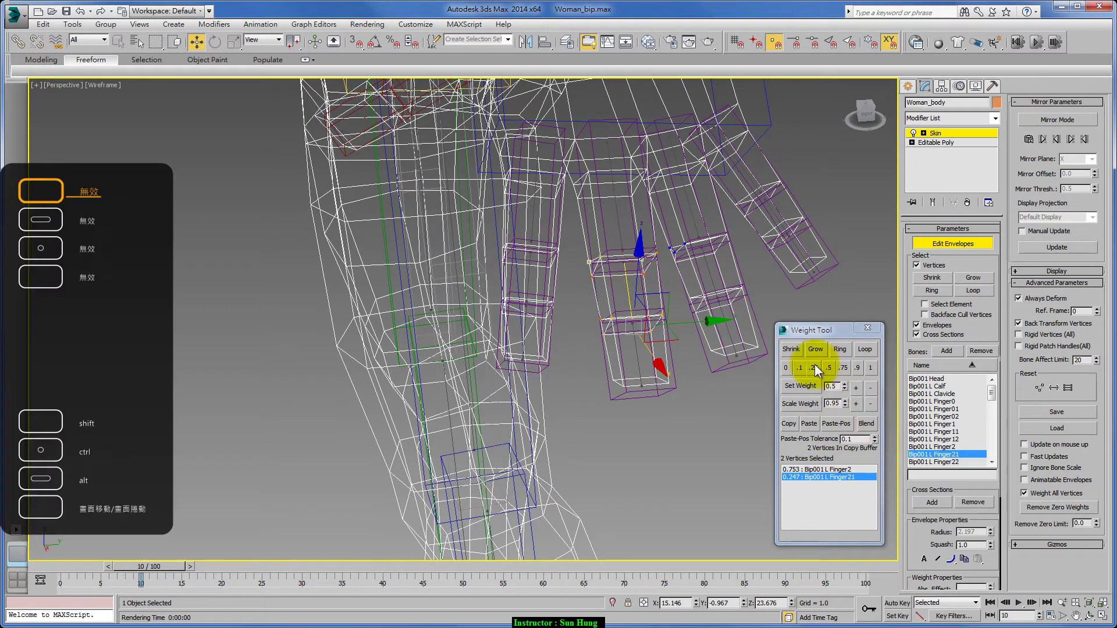
click(600, 255)
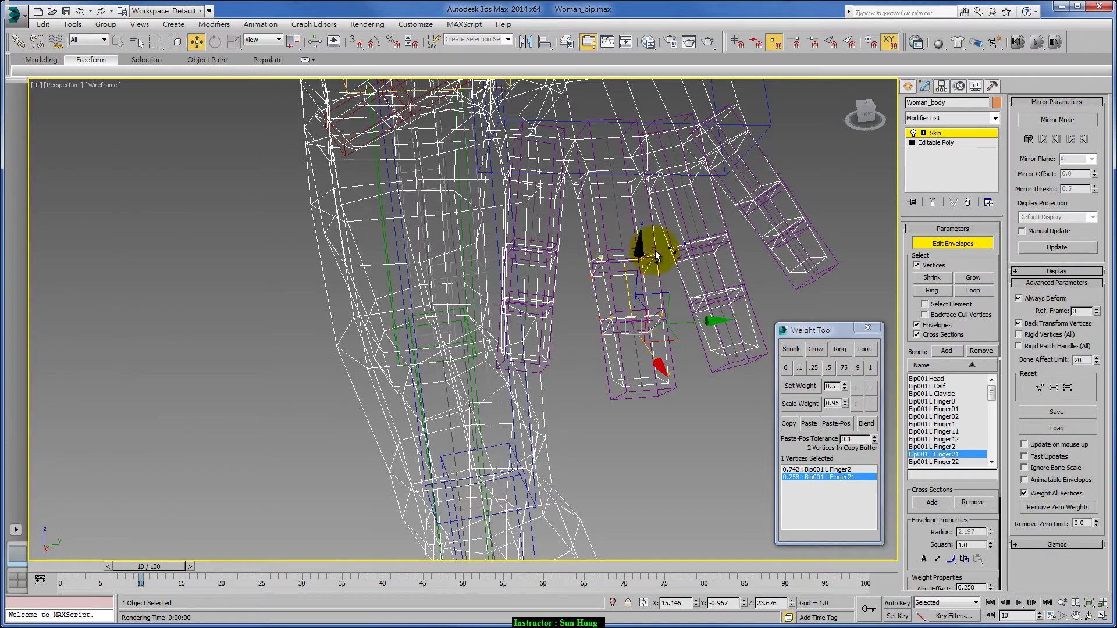
click(828, 368)
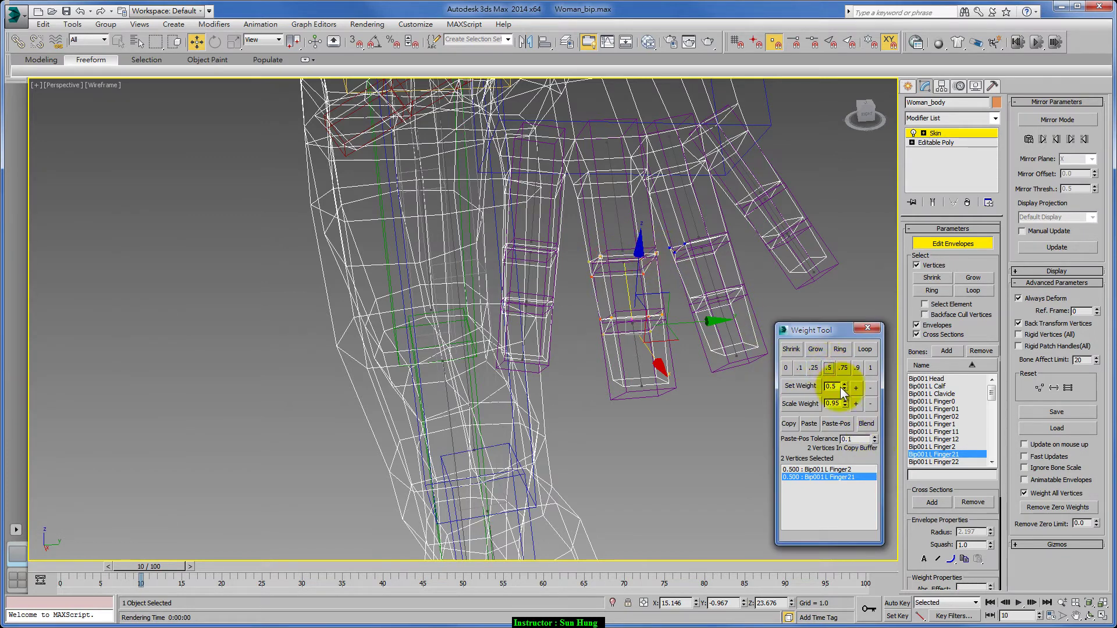
middle_drag(644, 357, 617, 297)
click(617, 296)
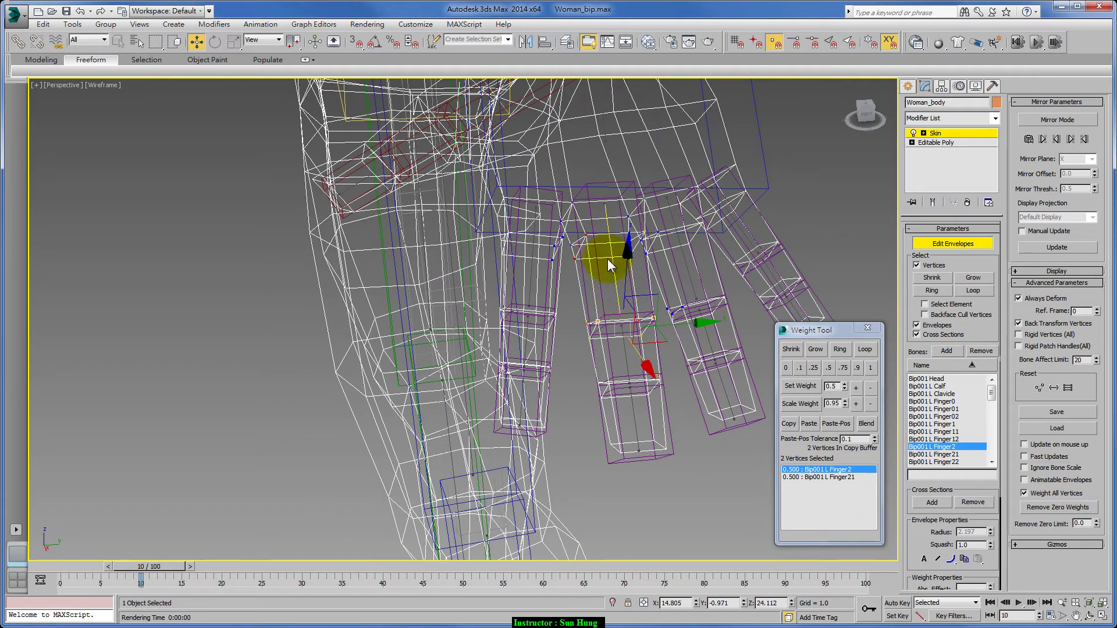
- Select the finger-base vertices and set their Finger2 weight to 0.75
click(576, 257)
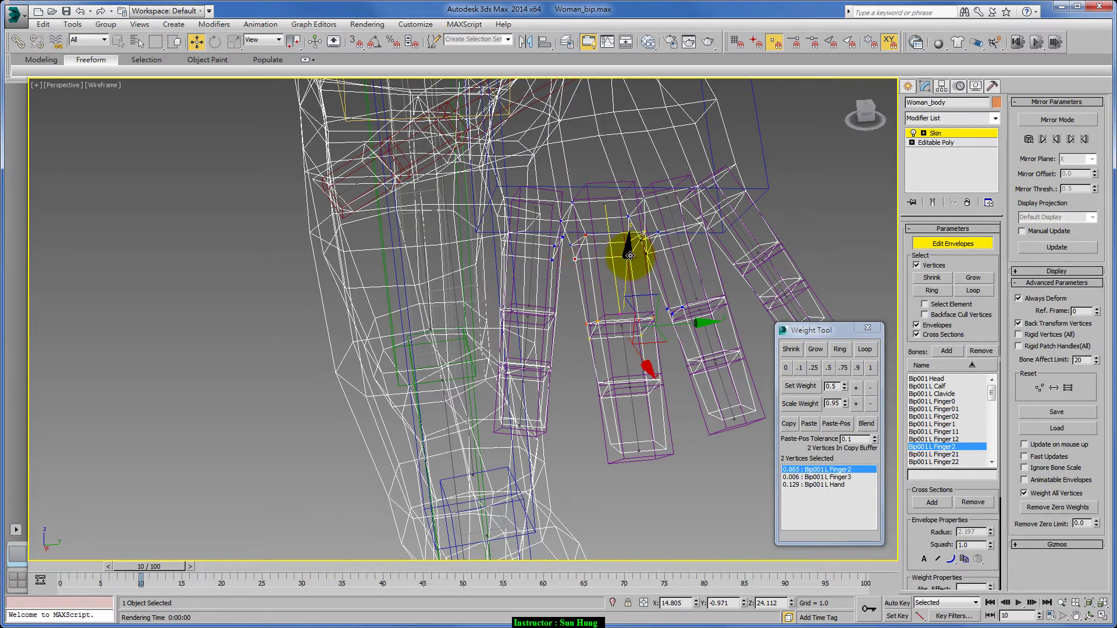
alt+middle_drag(608, 375, 645, 372)
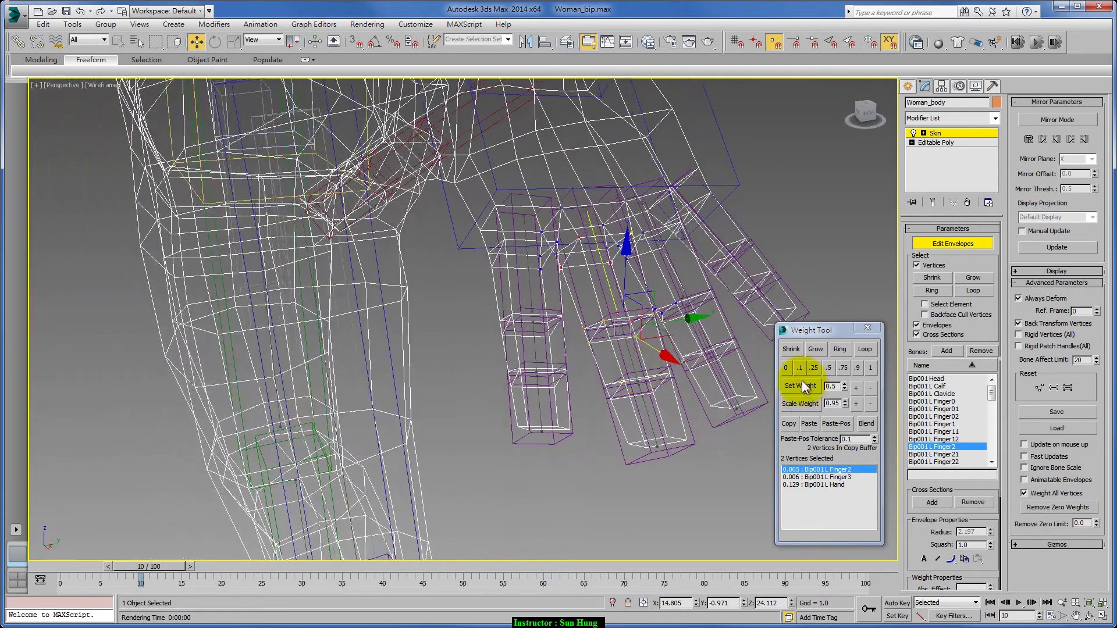
click(870, 368)
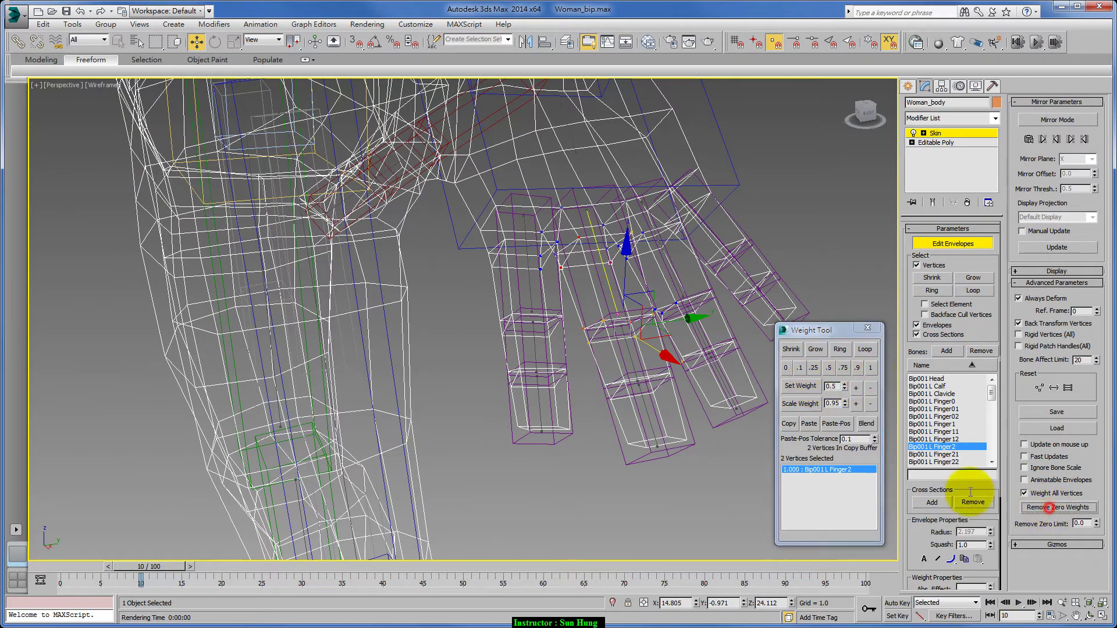
alt+middle_drag(700, 365, 685, 371)
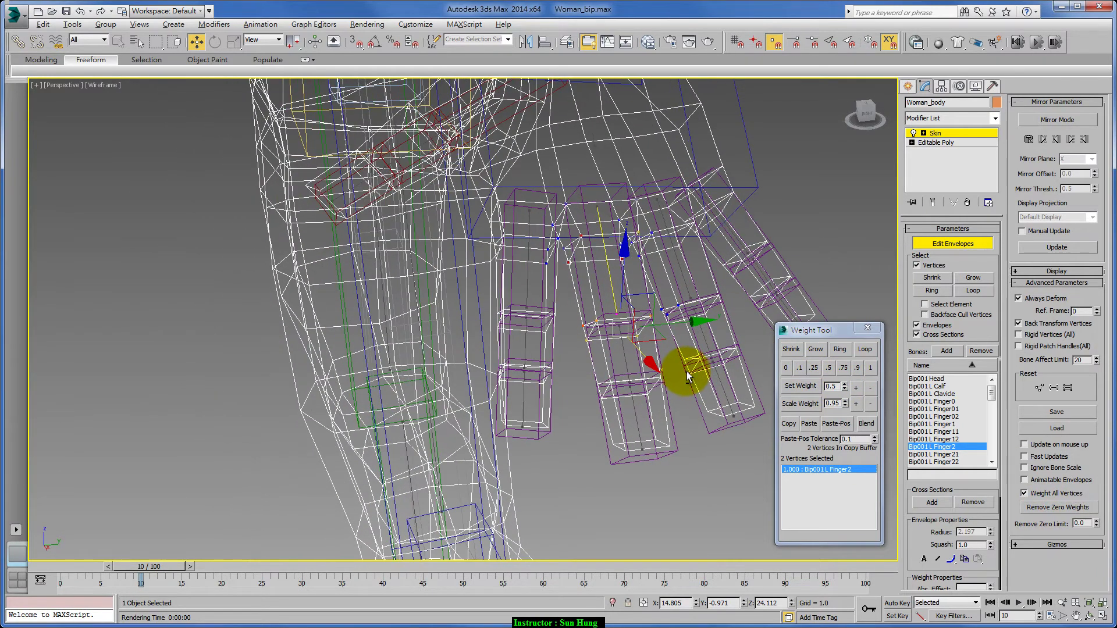
click(637, 235)
click(558, 238)
click(843, 368)
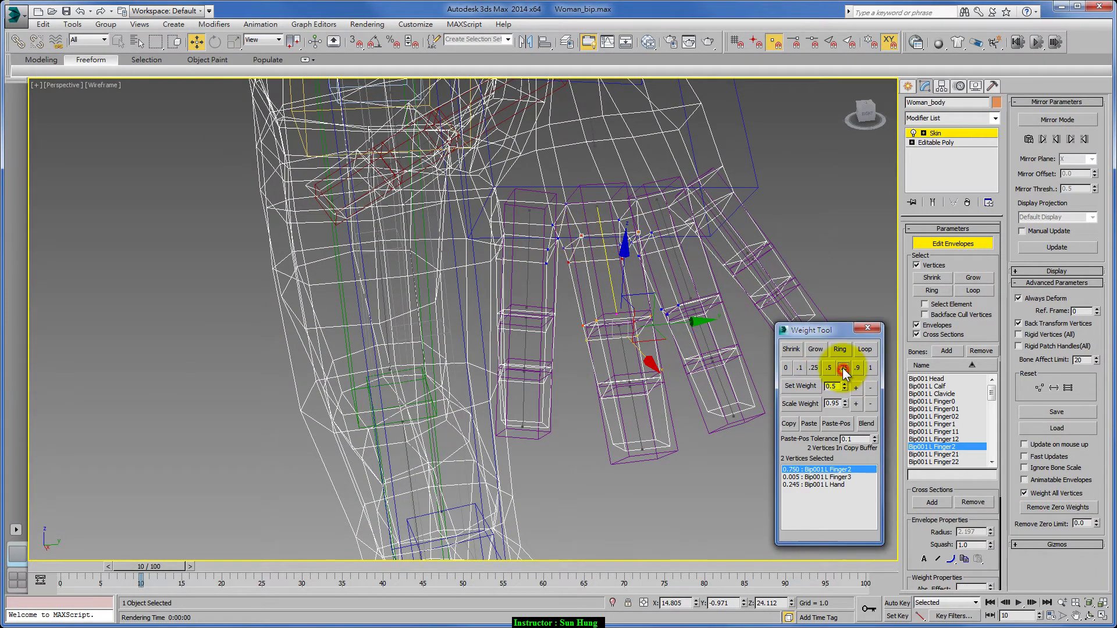
- Zero and remove stray Finger3 influence, then split weight 0.5 between Finger2 and Hand
click(838, 477)
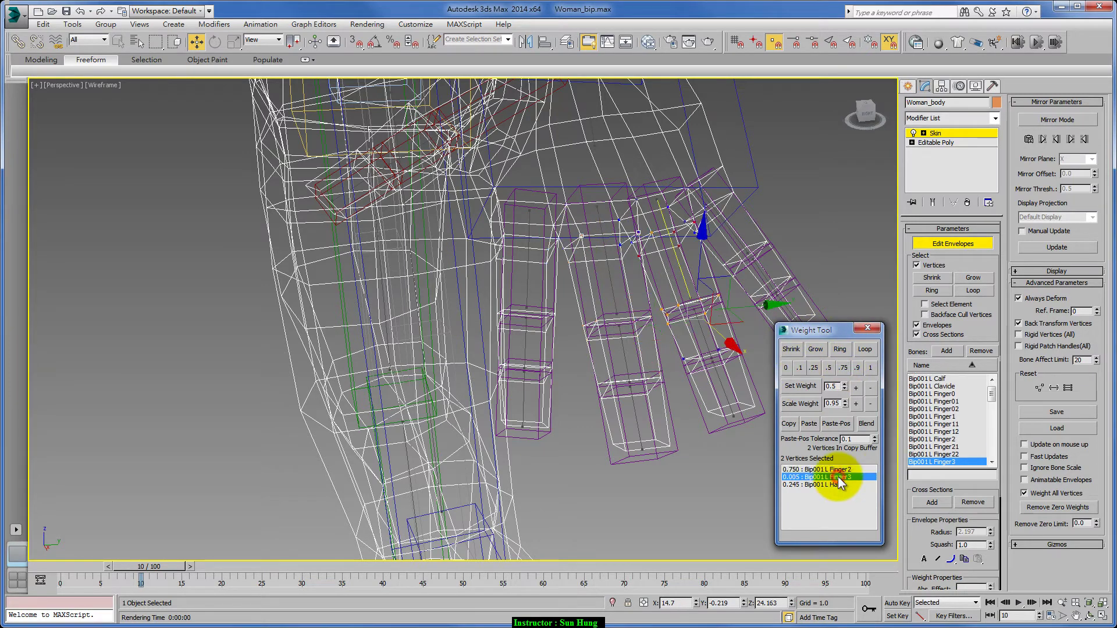
click(785, 368)
click(1057, 507)
click(807, 469)
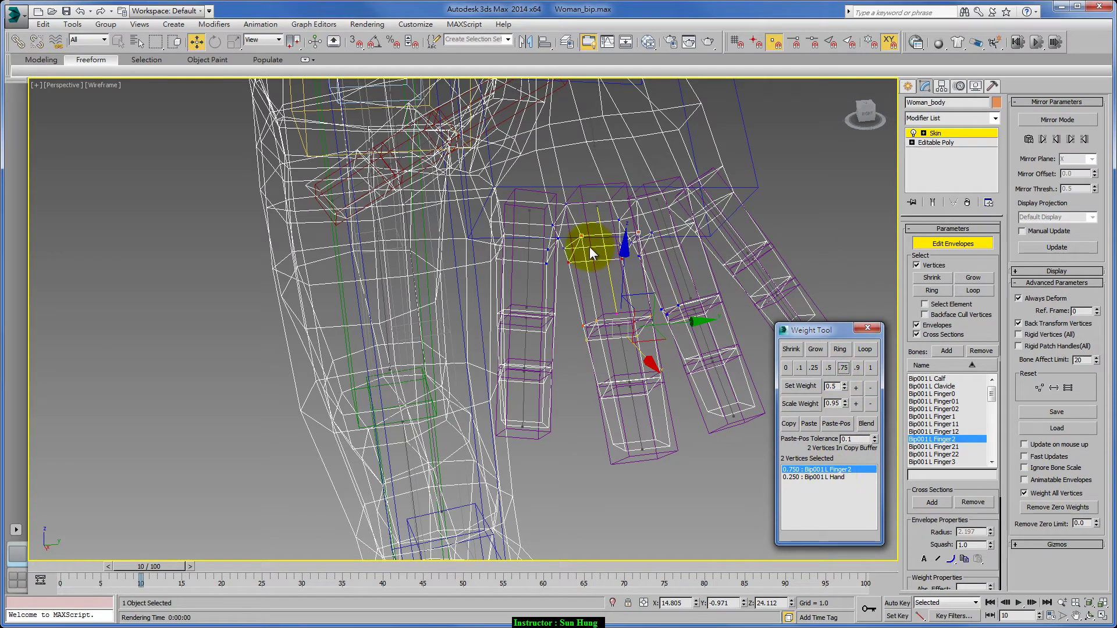
click(620, 246)
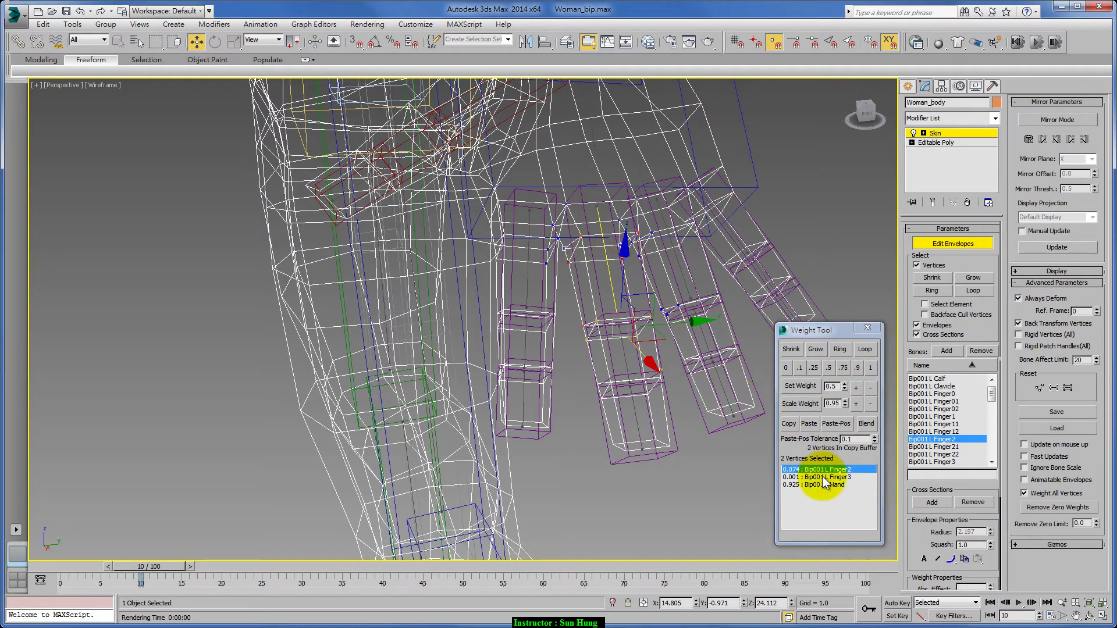
click(822, 476)
click(785, 367)
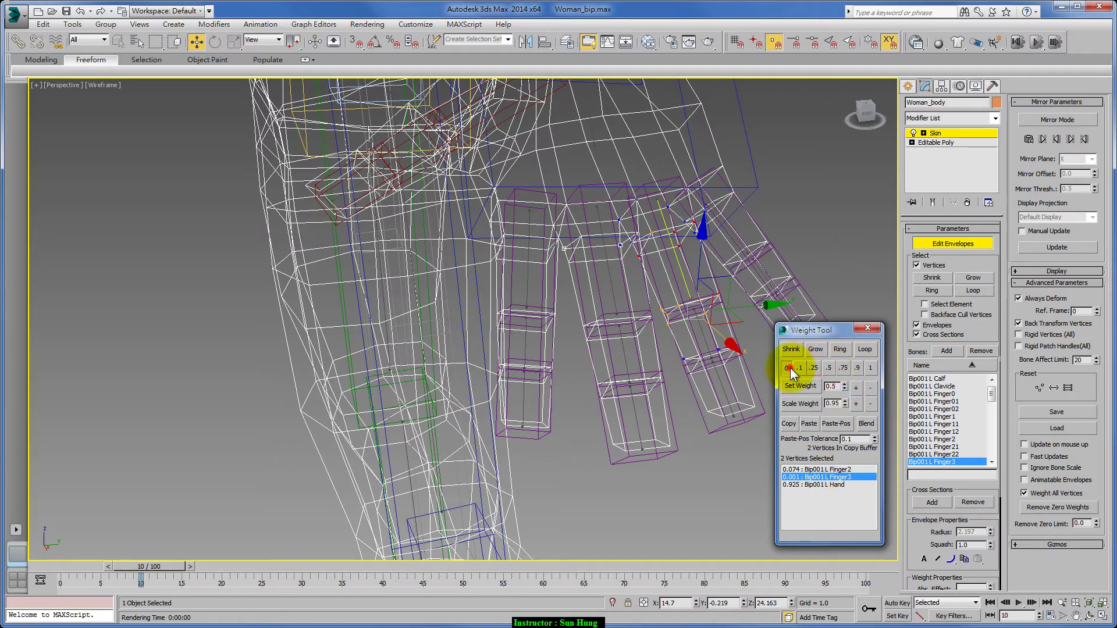
click(1043, 509)
click(828, 470)
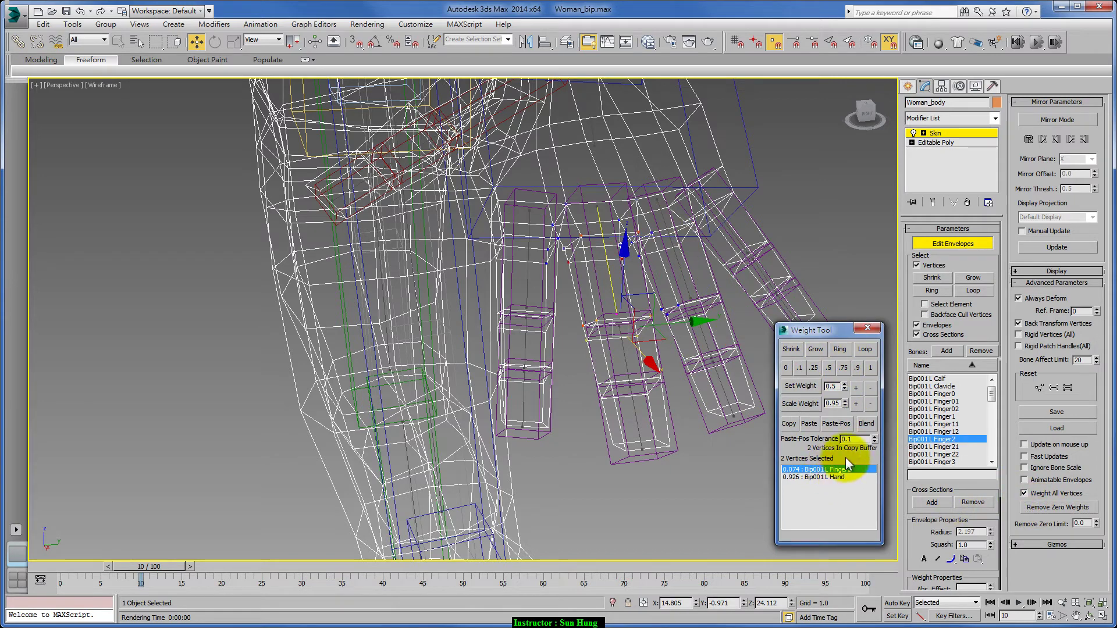
click(828, 367)
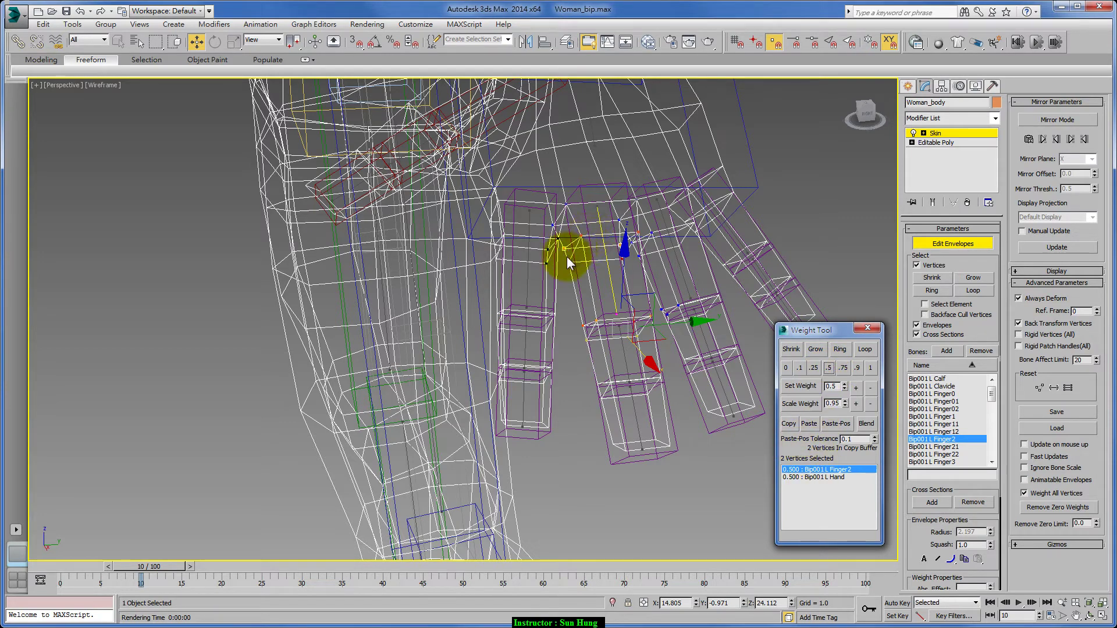
- Zero Finger1 on the next finger-base pair, set Finger2 0.25/Hand 0.75, and exit Edit Envelopes
click(567, 204)
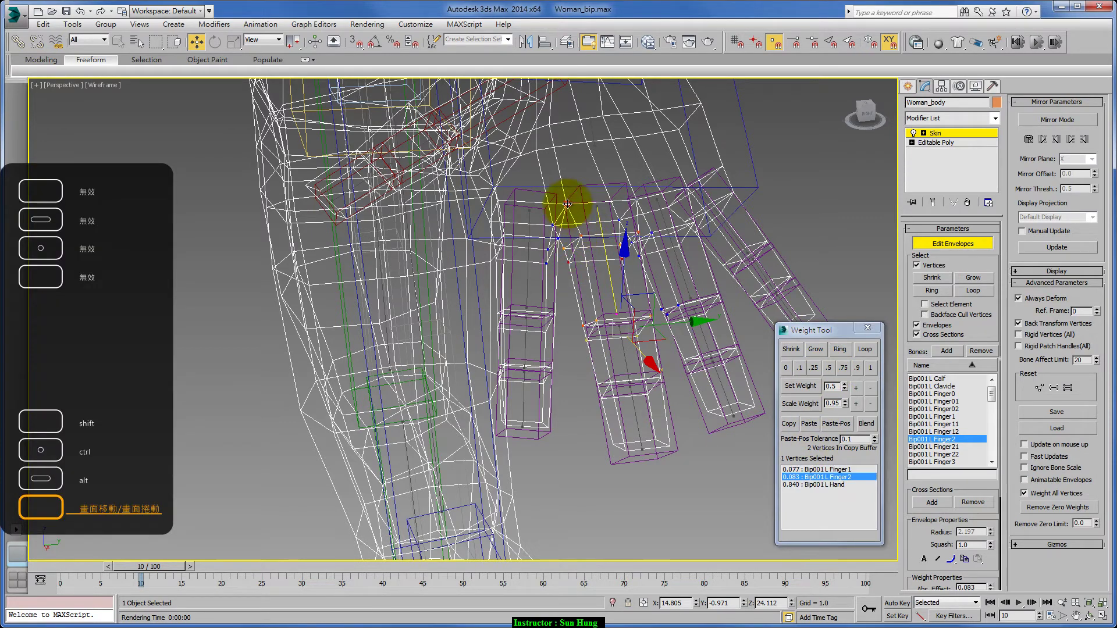
ctrl+click(636, 199)
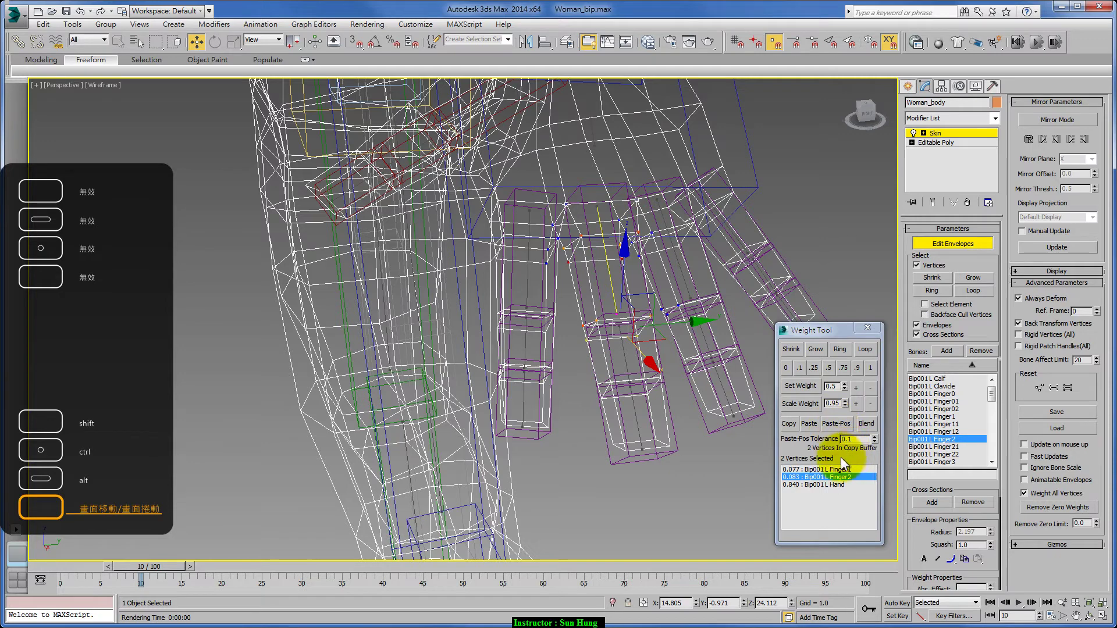
click(834, 487)
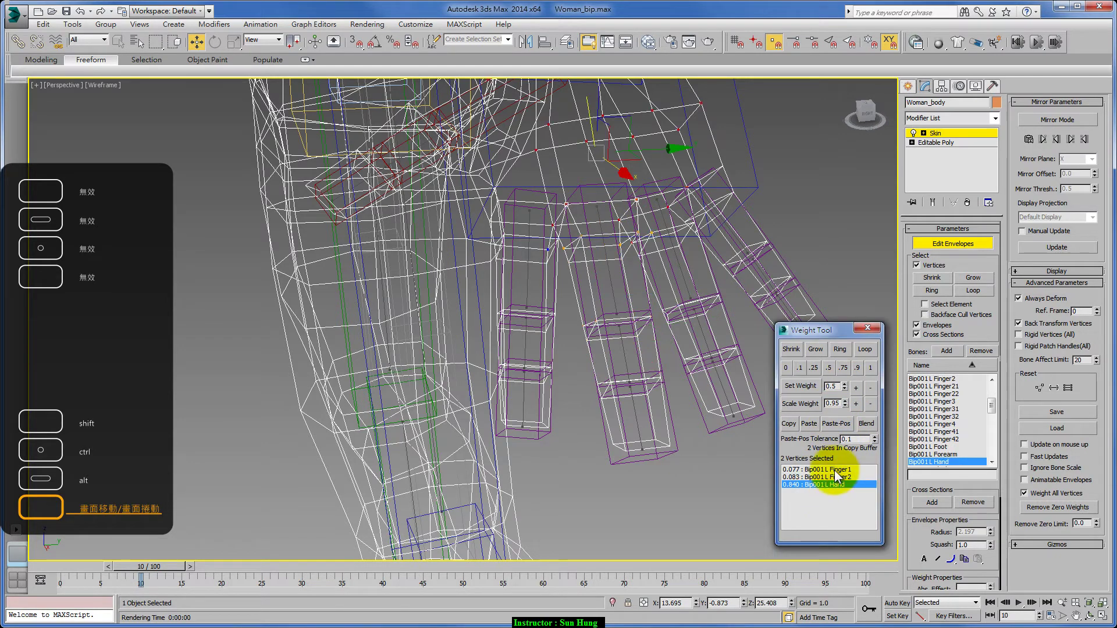
click(836, 469)
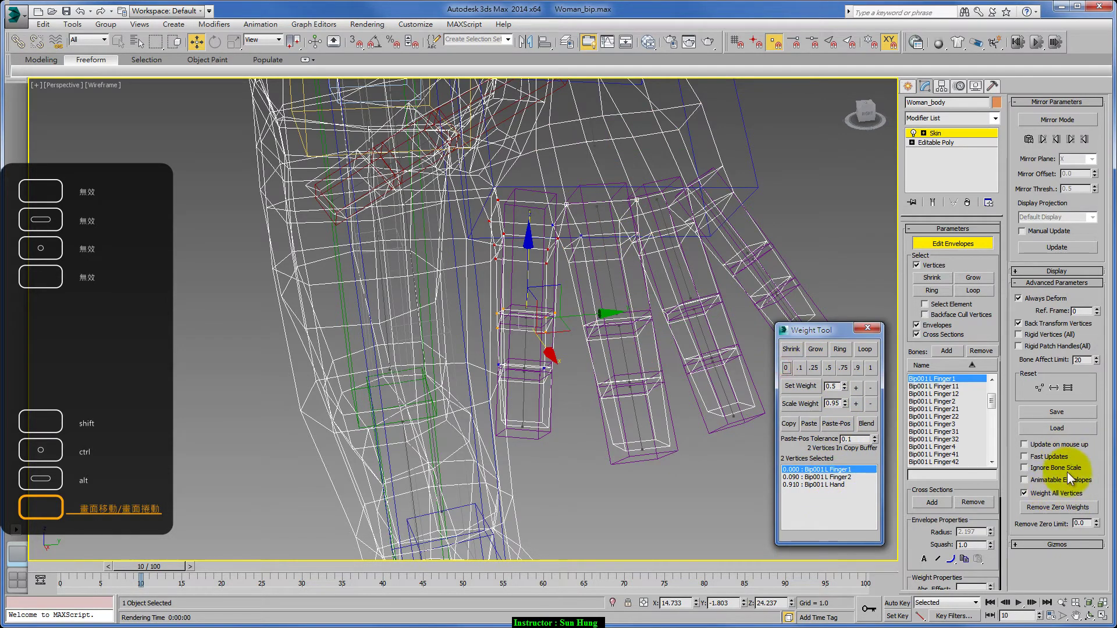
click(1057, 507)
click(841, 469)
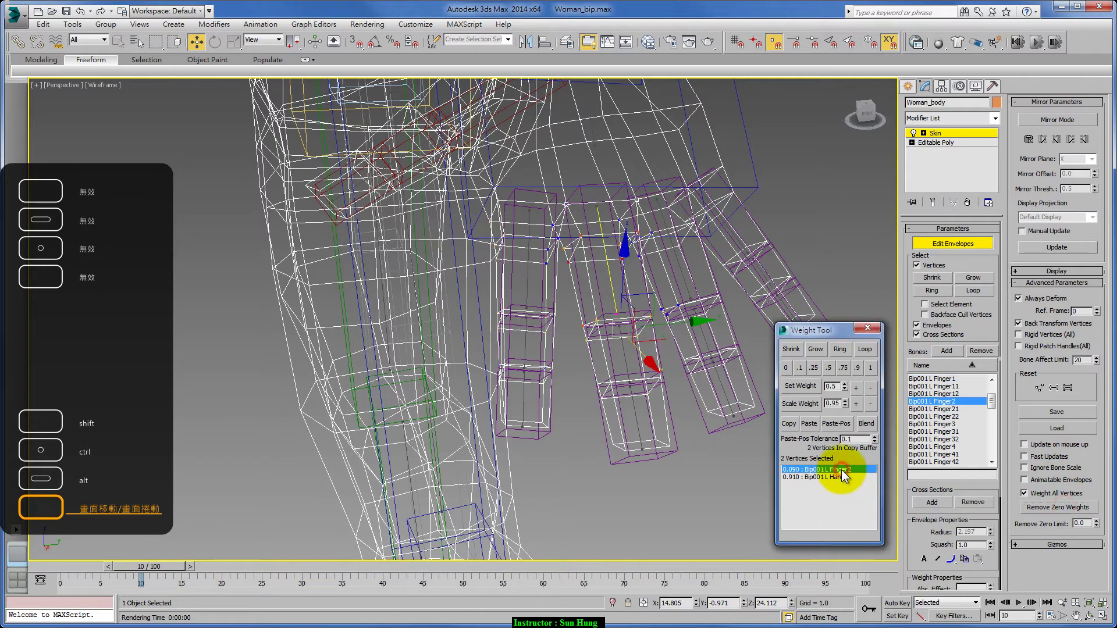
click(813, 367)
click(952, 243)
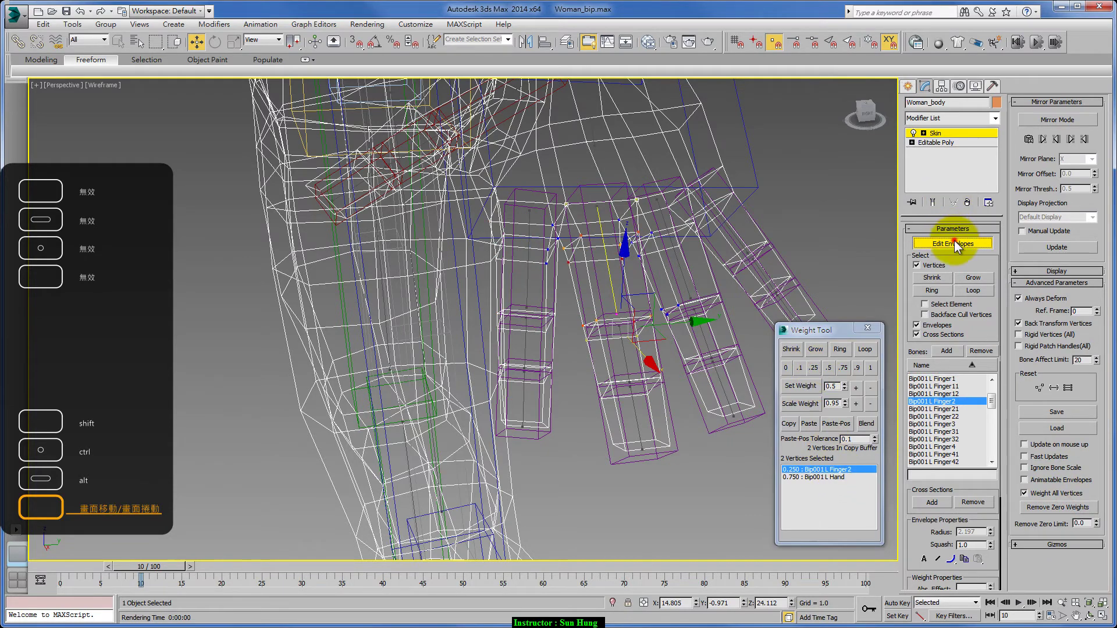
scroll(643, 287, down, 3)
scroll(665, 289, down, 2)
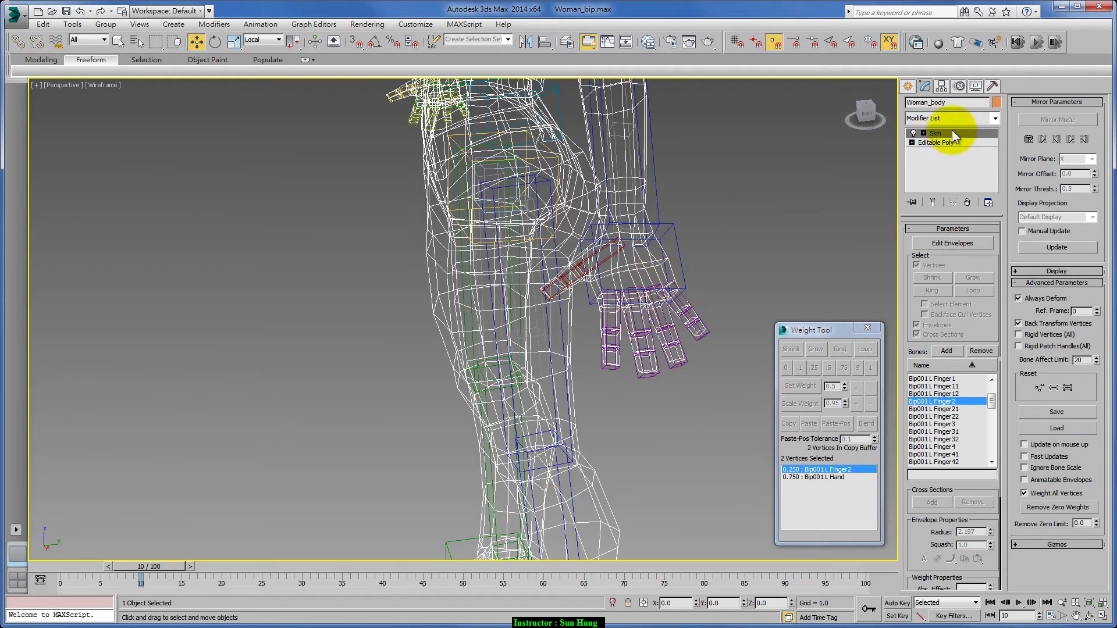
- Select the biped's forearm and turn off Figure Mode in the Motion panel
click(658, 182)
click(960, 86)
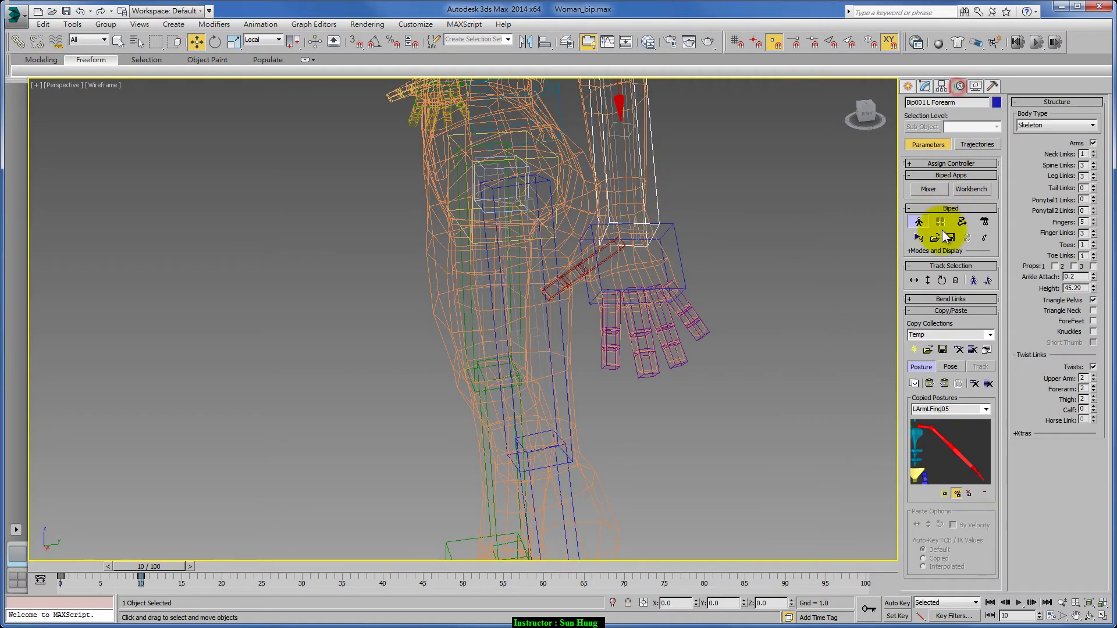
click(918, 221)
key(F3)
mouse_move(621, 219)
alt+middle_down()
mouse_move(609, 324)
mouse_move(548, 291)
mouse_move(556, 279)
mouse_move(491, 256)
mouse_move(548, 308)
alt+middle_up()
scroll(556, 279, up, 5)
- Rotate the Finger2 and Finger21 bones downward to test the finger deformation
key(e)
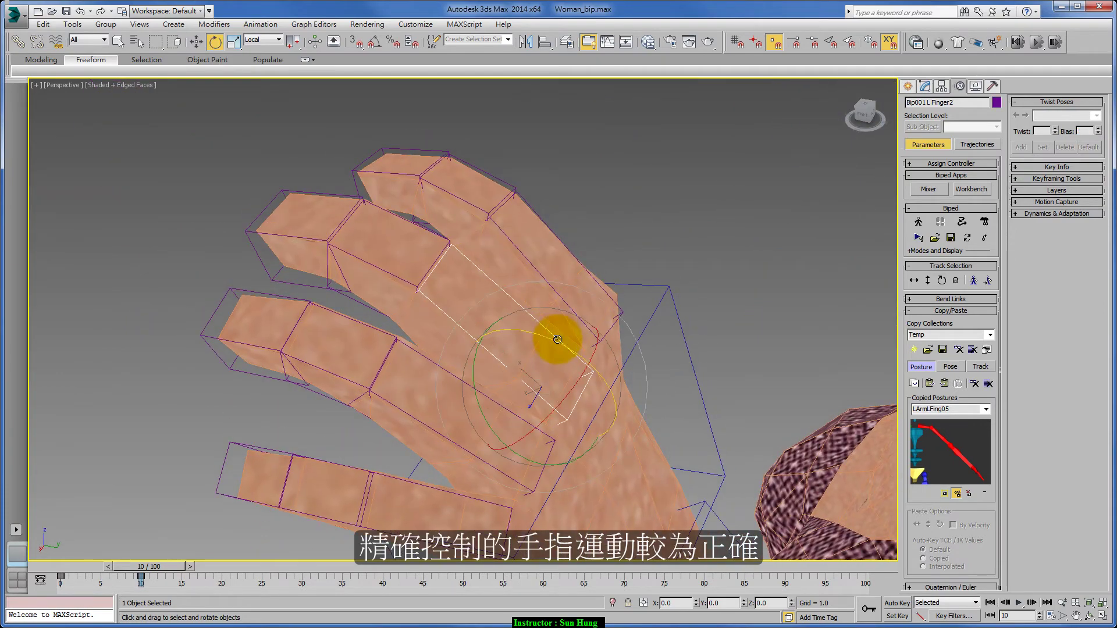
drag(552, 341, 568, 357)
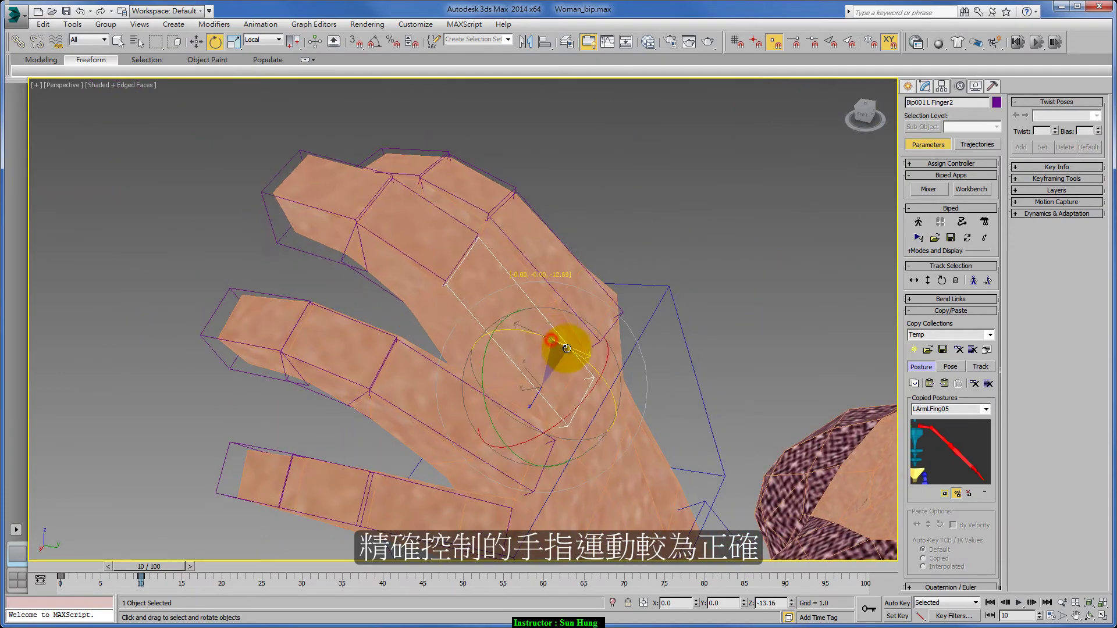
click(446, 262)
mouse_move(496, 287)
mouse_down()
mouse_move(504, 262)
mouse_move(478, 214)
mouse_move(529, 295)
mouse_move(479, 199)
mouse_move(438, 261)
mouse_up()
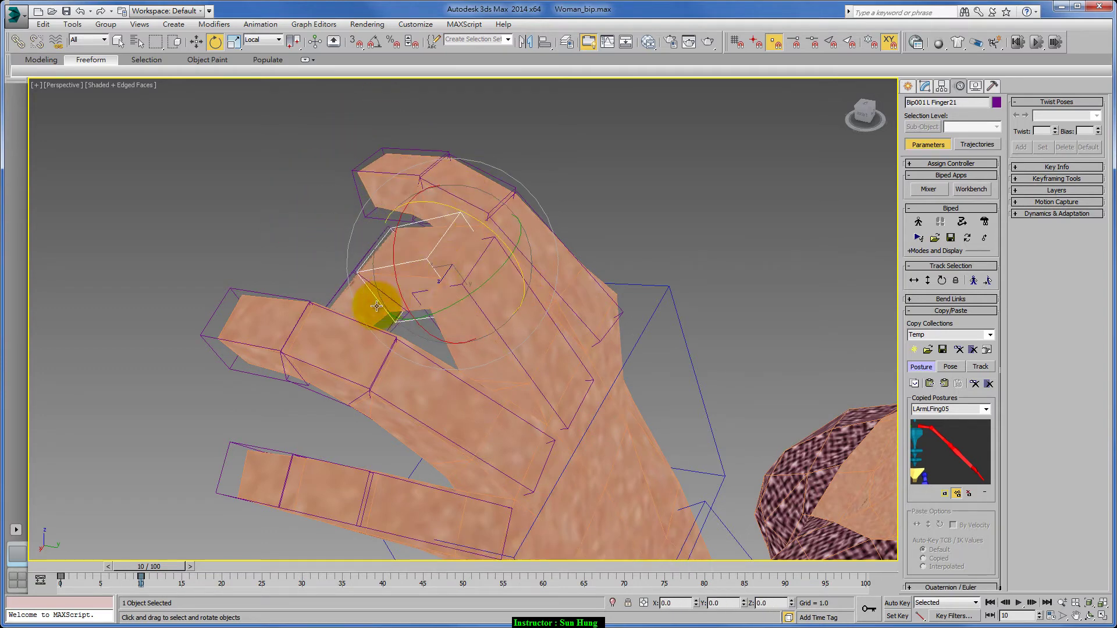
drag(392, 319, 395, 323)
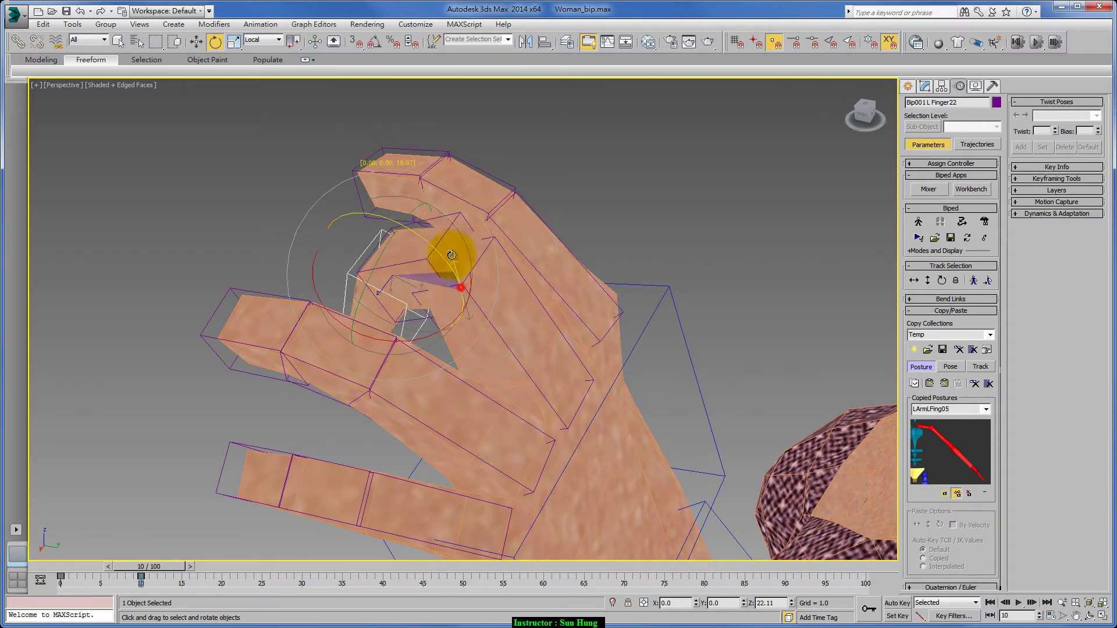
mouse_move(470, 313)
alt+middle_down()
mouse_move(701, 267)
mouse_move(581, 260)
mouse_move(652, 257)
alt+middle_up()
click(353, 283)
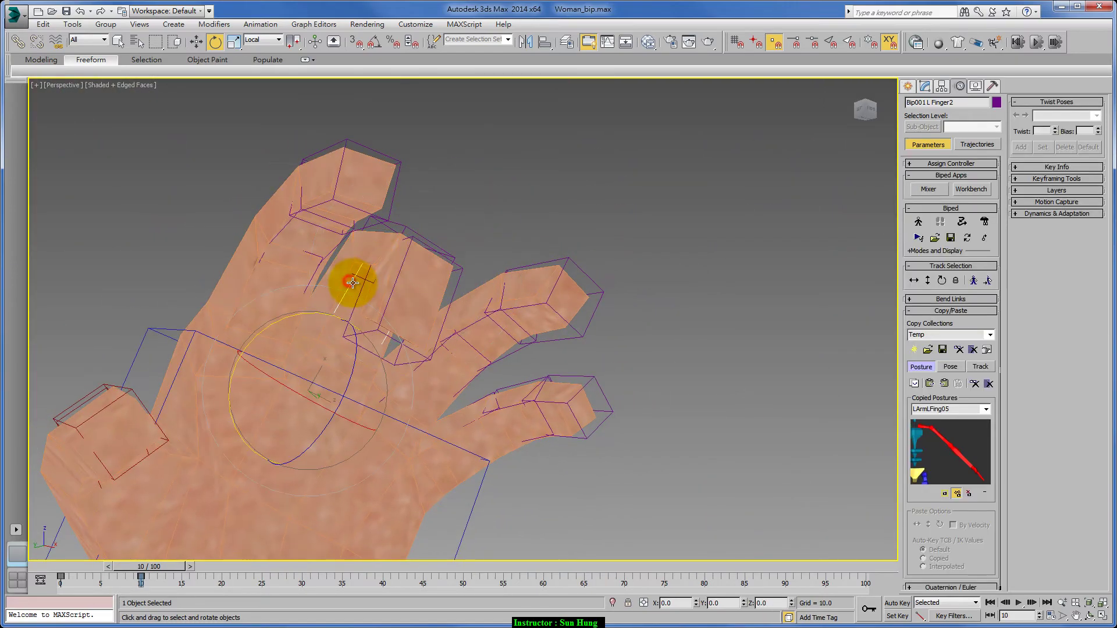
mouse_move(356, 343)
mouse_down()
mouse_move(367, 406)
mouse_move(366, 397)
mouse_up()
- Curl the Finger42 fingertip bone, then reselect the Woman_body mesh
mouse_move(367, 397)
alt+middle_down()
mouse_move(444, 411)
mouse_move(444, 424)
mouse_move(379, 399)
mouse_move(362, 408)
mouse_move(472, 417)
alt+middle_up()
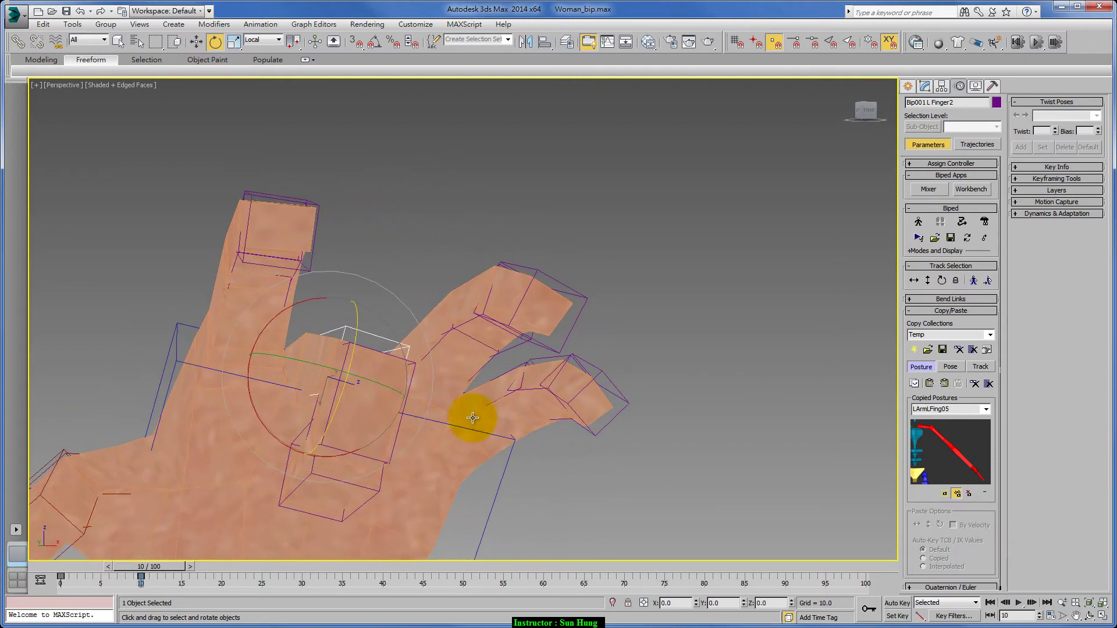
click(610, 406)
mouse_move(599, 375)
mouse_down()
mouse_move(624, 404)
mouse_move(586, 429)
mouse_up()
mouse_move(585, 429)
alt+middle_down()
mouse_move(631, 429)
mouse_move(614, 429)
alt+middle_up()
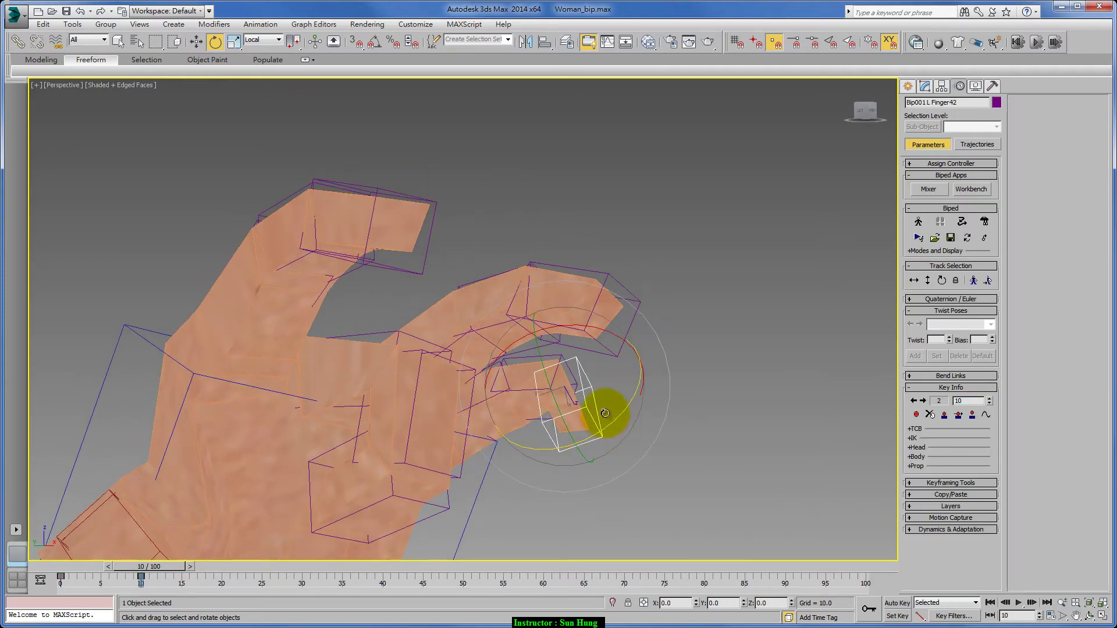
click(569, 303)
- Return to Woman_body's Skin modifier and frame the torso, raised arm and armpit
click(925, 87)
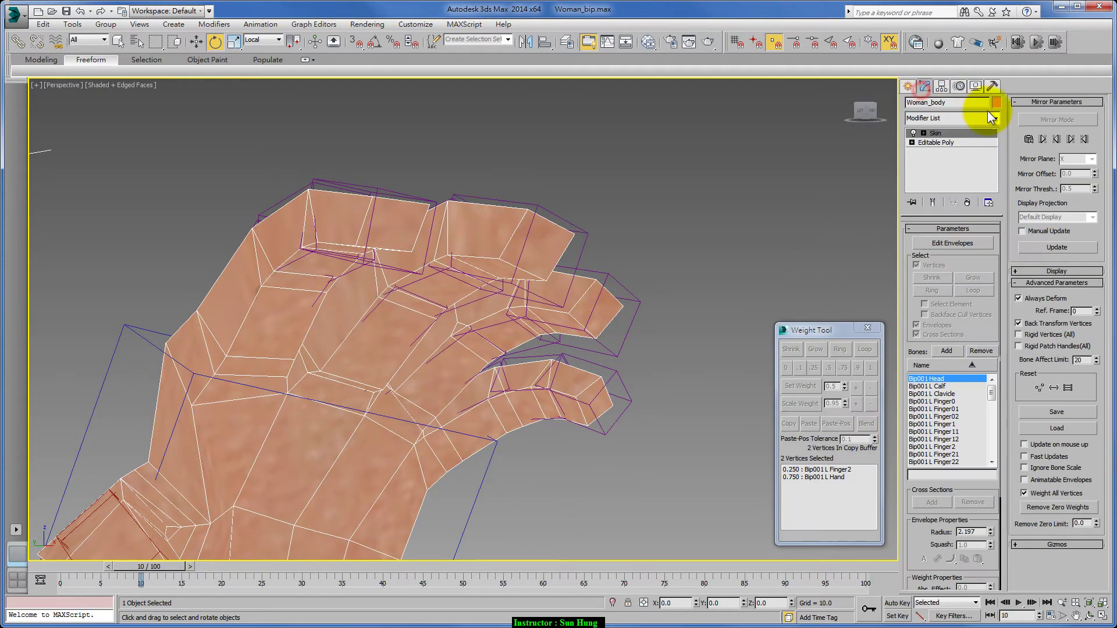
click(995, 118)
click(745, 286)
alt+middle_drag(744, 286, 584, 340)
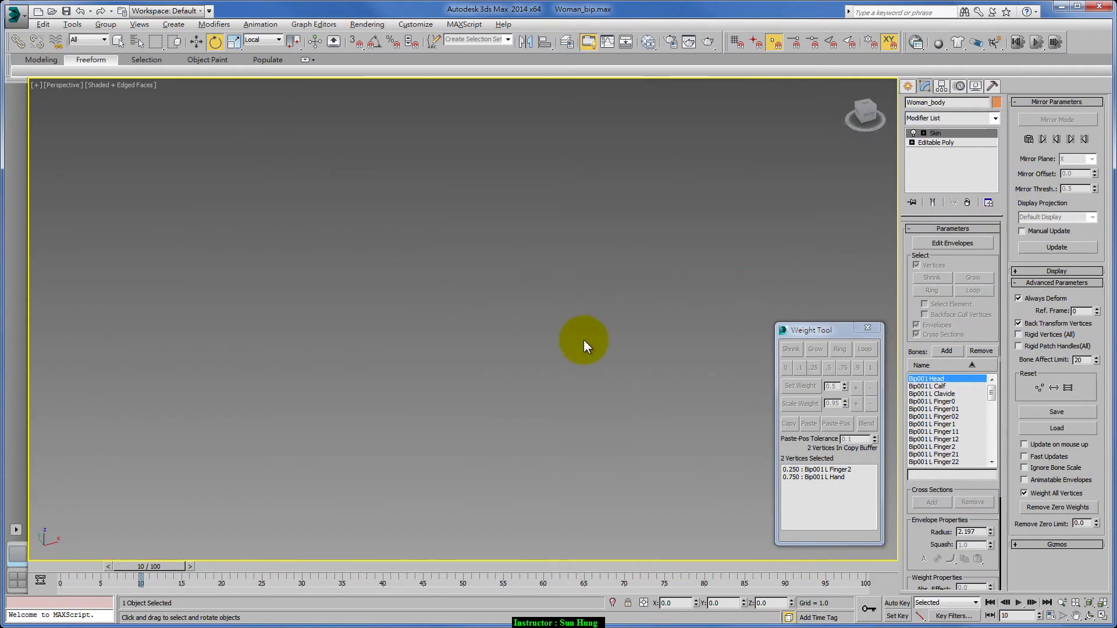
mouse_move(623, 291)
alt+middle_down()
mouse_move(590, 308)
mouse_move(526, 275)
mouse_move(698, 245)
mouse_move(572, 224)
mouse_move(611, 219)
alt+middle_up()
scroll(549, 260, up, 3)
scroll(544, 280, up, 2)
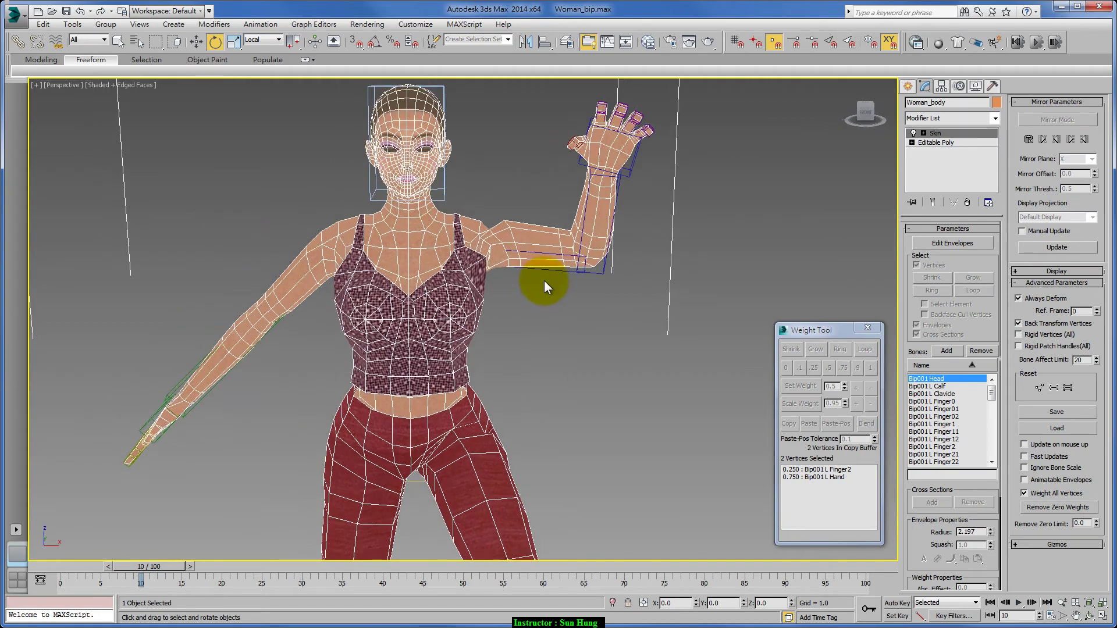
scroll(485, 281, up, 3)
alt+middle_drag(484, 281, 456, 249)
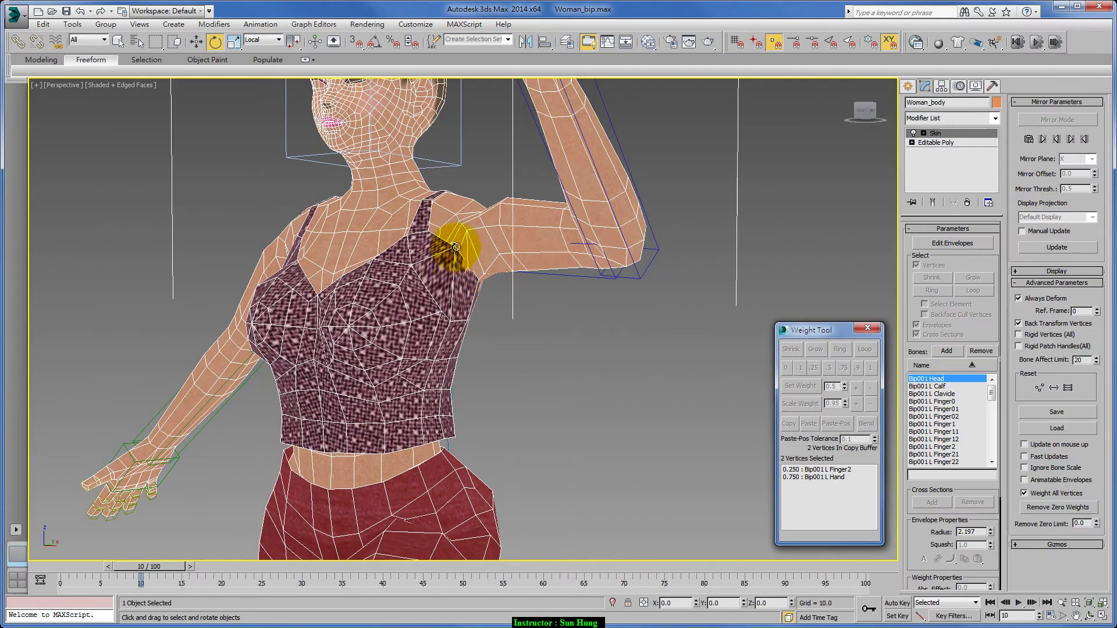
- Re-enter envelope editing and weight the front chest vertex 1.0 to Spine2, removing UpperArm
click(933, 243)
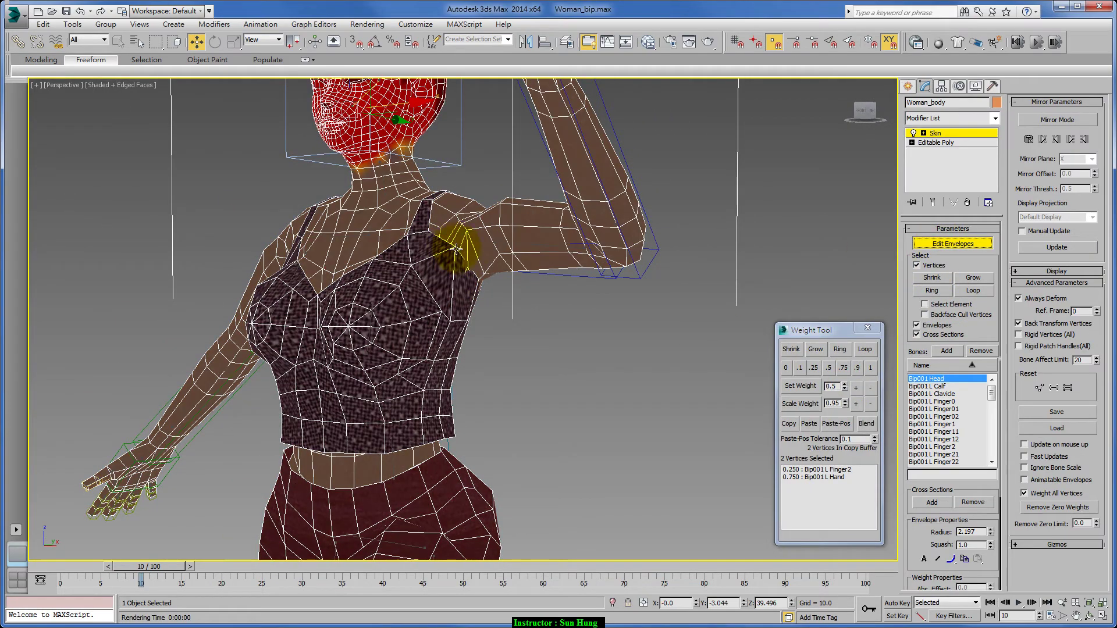
mouse_move(466, 276)
alt+middle_down()
mouse_move(499, 281)
mouse_move(433, 307)
alt+middle_up()
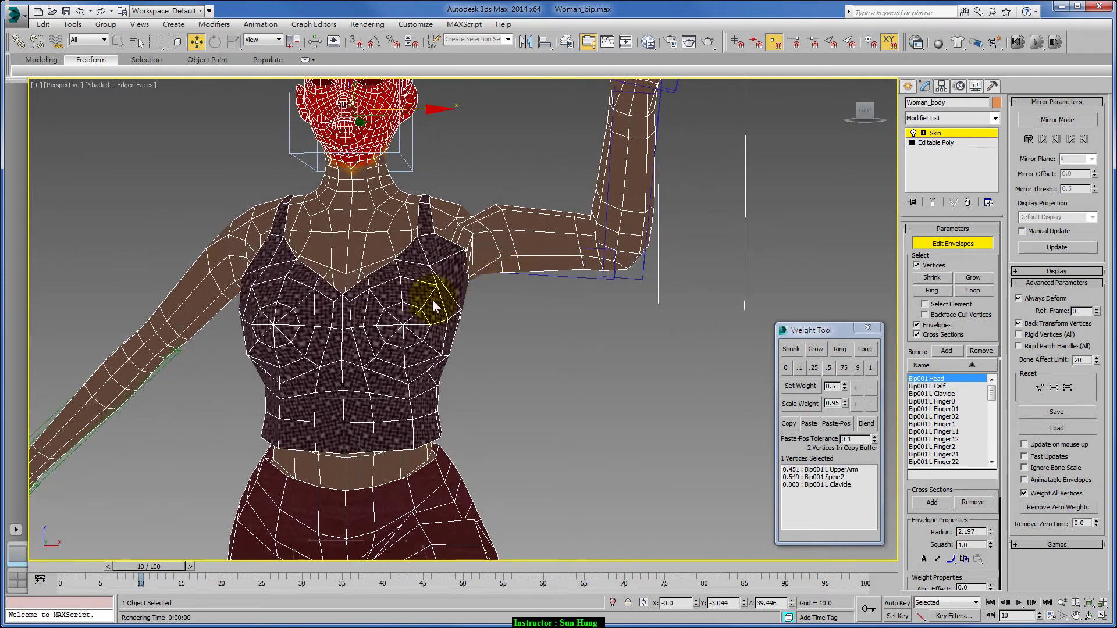
click(352, 307)
alt+middle_drag(574, 356, 544, 355)
click(832, 477)
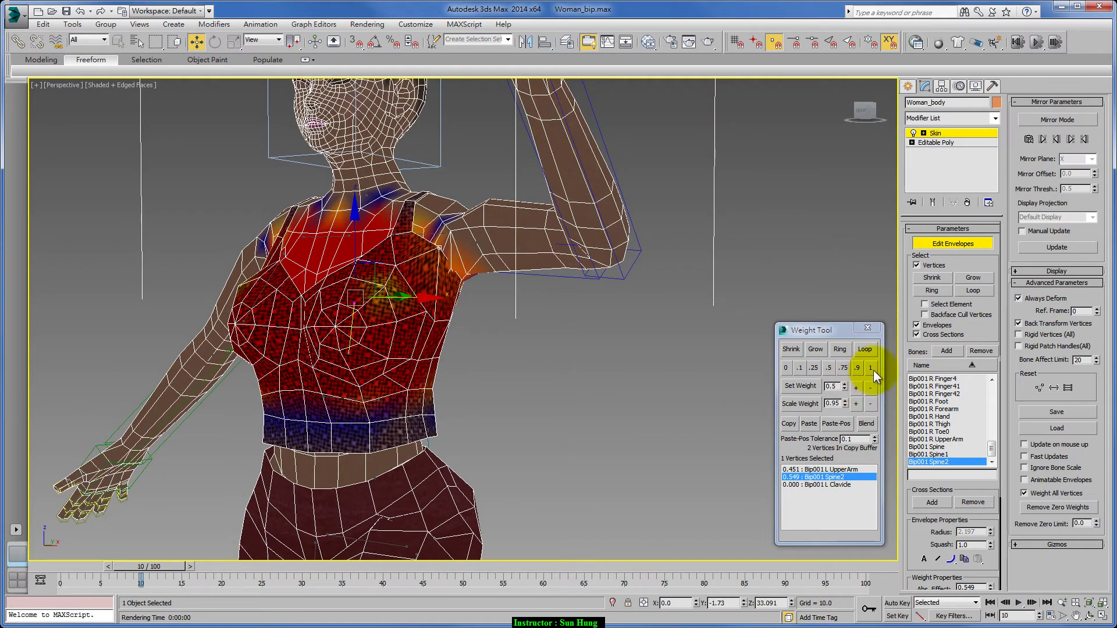
click(874, 370)
alt+middle_drag(531, 347, 515, 348)
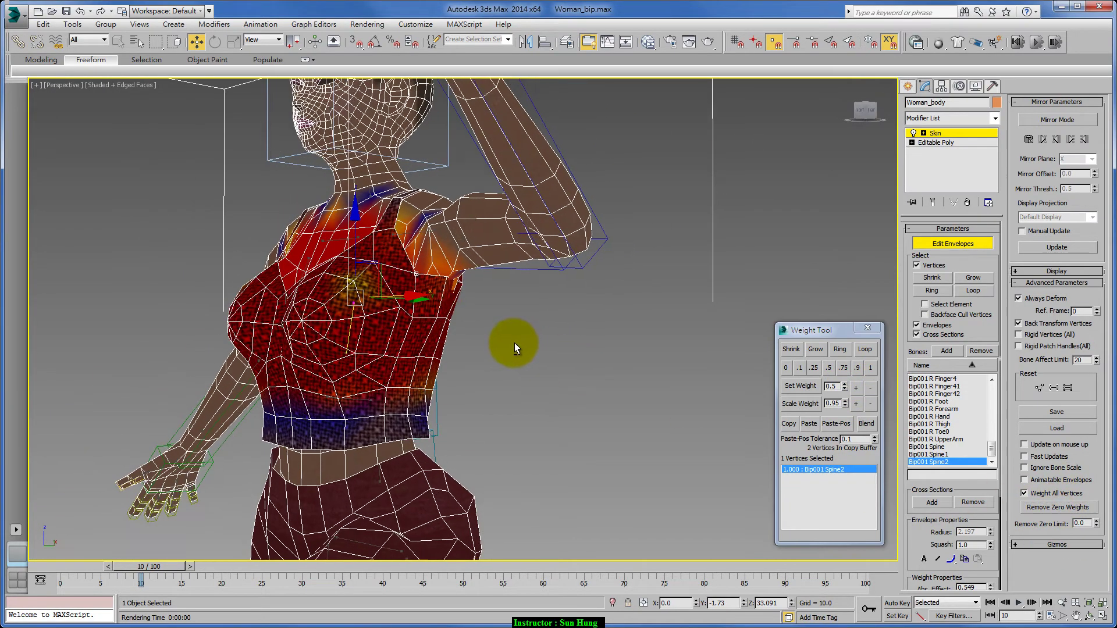
click(871, 368)
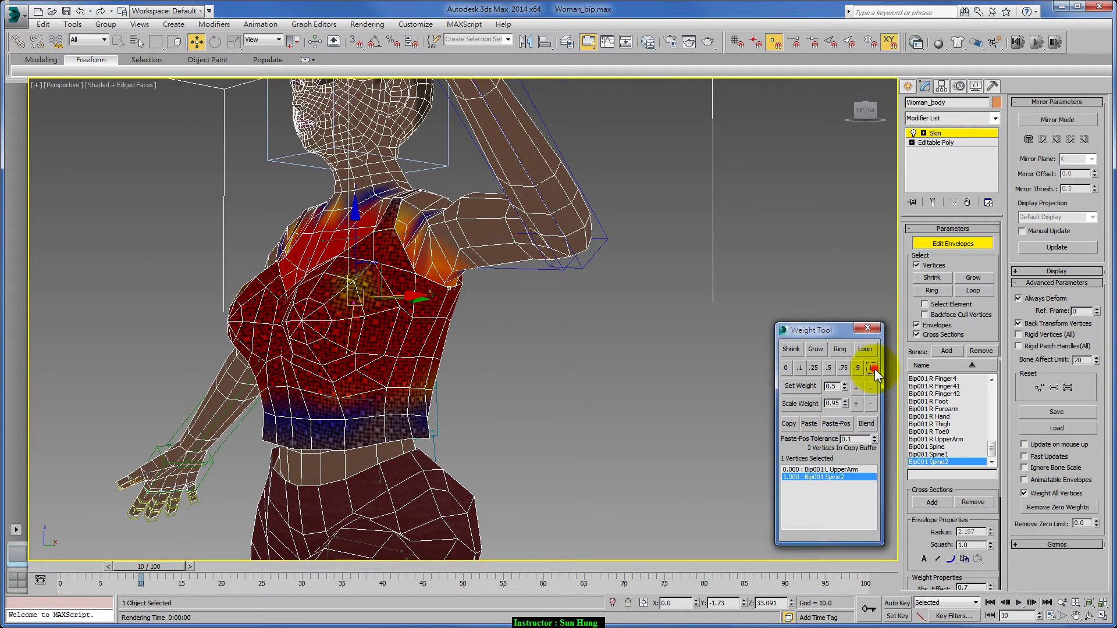
click(1069, 511)
- Weight the side chest vertex fully to Spine2 and strip the zero-weight UpperArm influence
alt+middle_drag(553, 349, 412, 304)
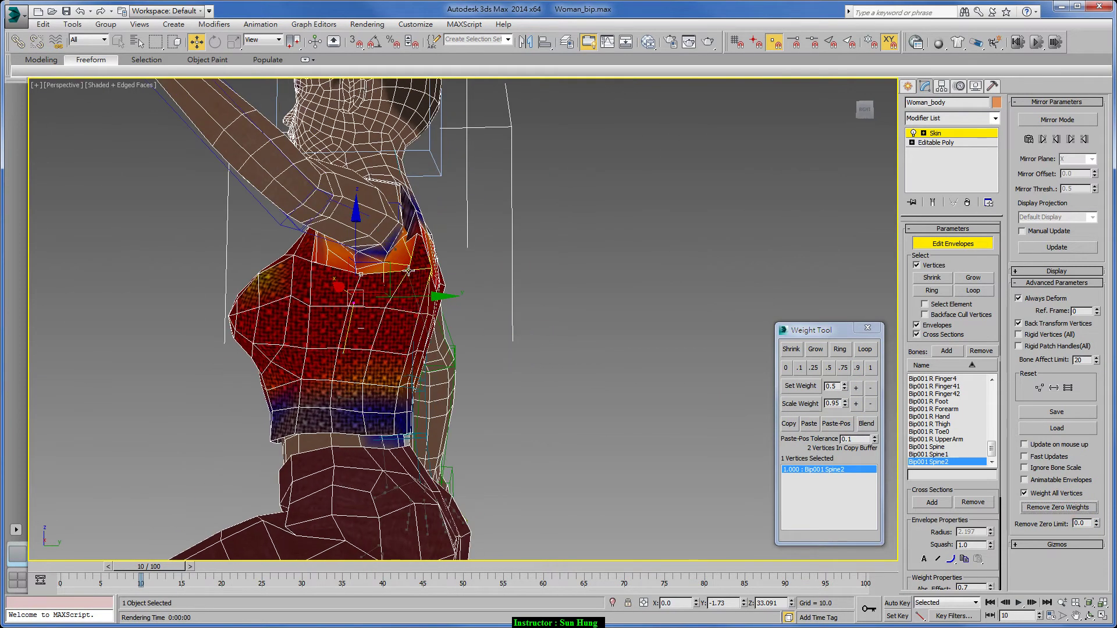
click(870, 368)
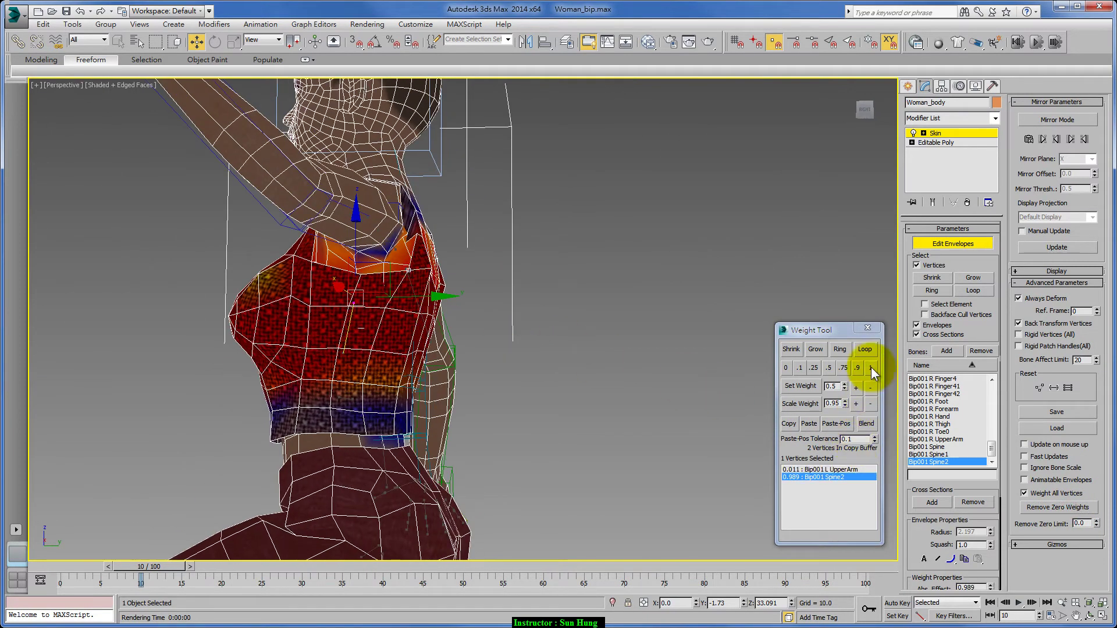
click(1056, 507)
mouse_move(716, 349)
alt+middle_down()
mouse_move(588, 344)
mouse_move(599, 327)
mouse_move(489, 235)
mouse_move(483, 277)
mouse_move(515, 264)
mouse_move(462, 253)
mouse_move(541, 260)
mouse_move(460, 260)
mouse_move(774, 254)
alt+middle_up()
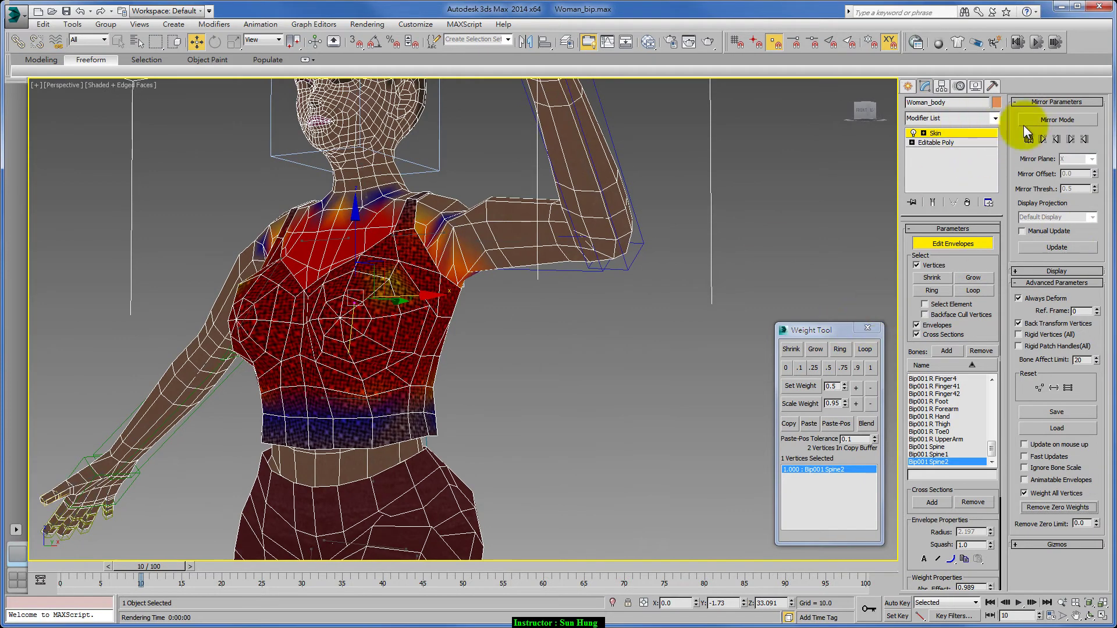
- Enable Mirror Mode, paste green-to-blue weights across, and exit Edit Envelopes
click(1041, 121)
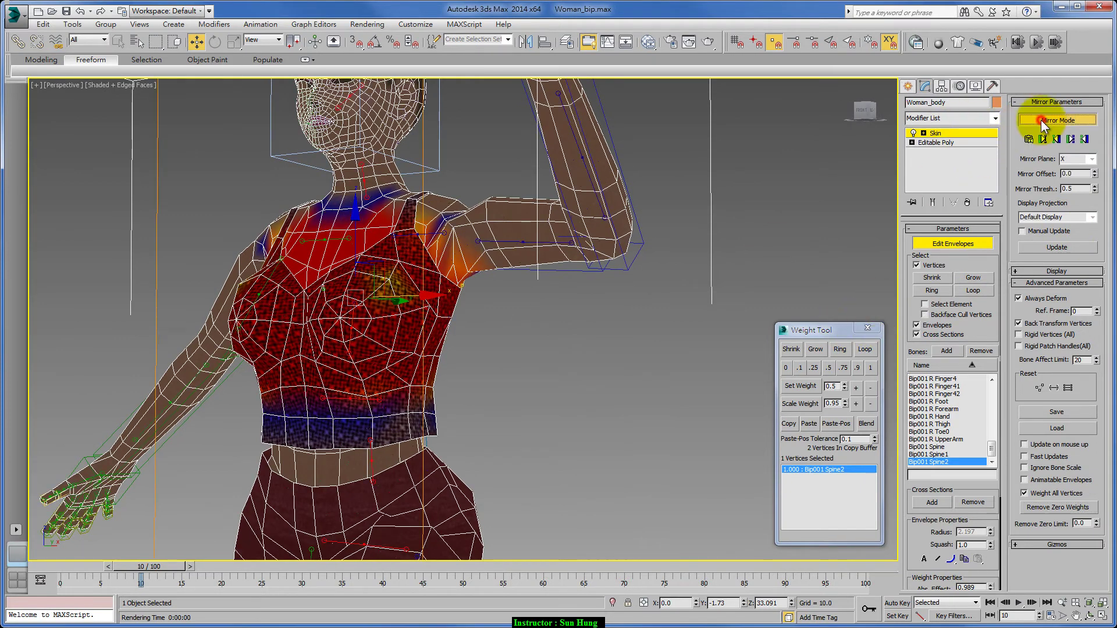
click(1086, 139)
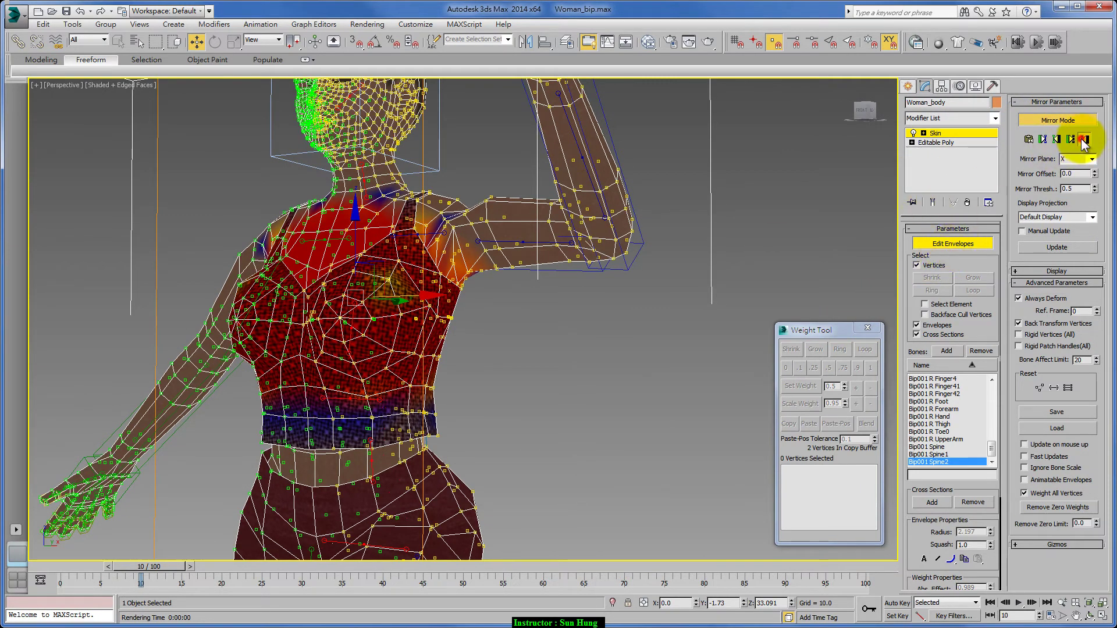
click(965, 243)
alt+middle_drag(654, 311, 724, 274)
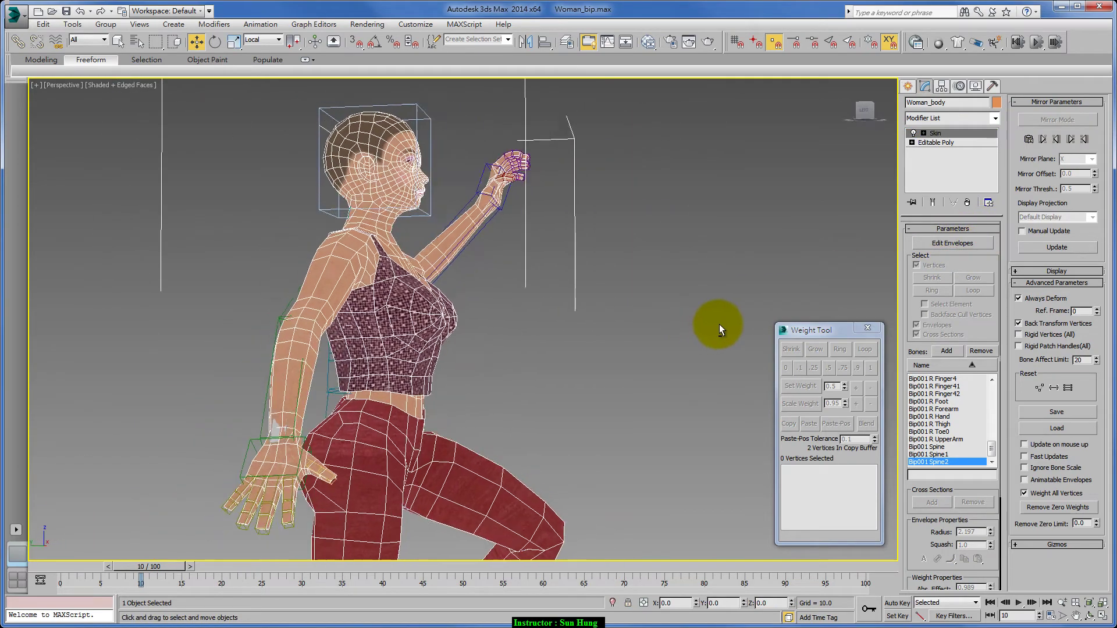
scroll(664, 261, down, 5)
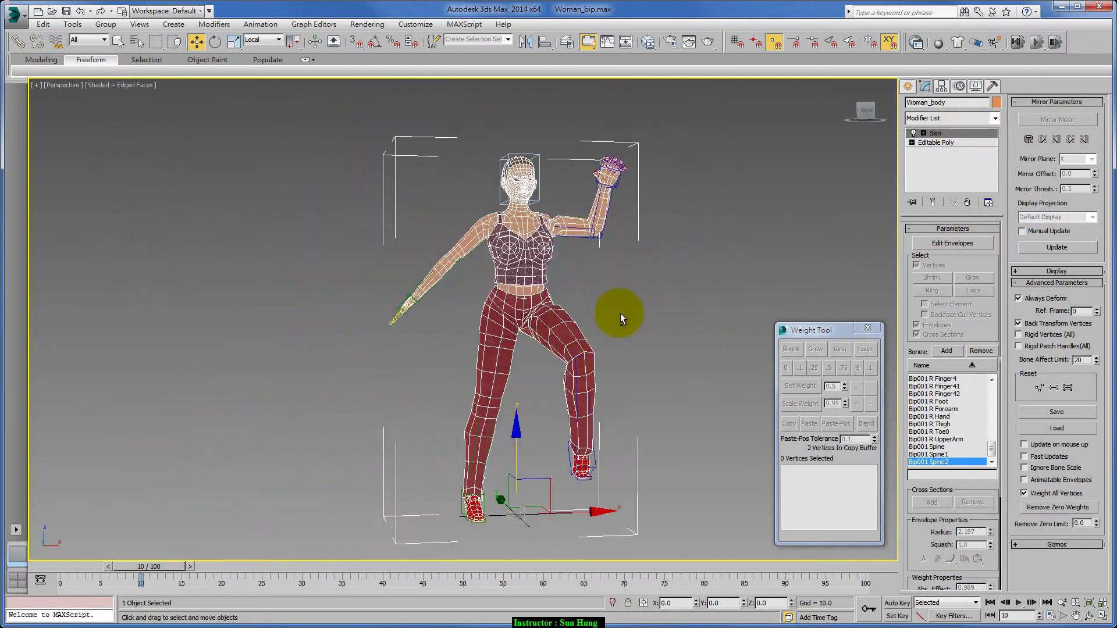
alt+middle_drag(620, 313, 599, 299)
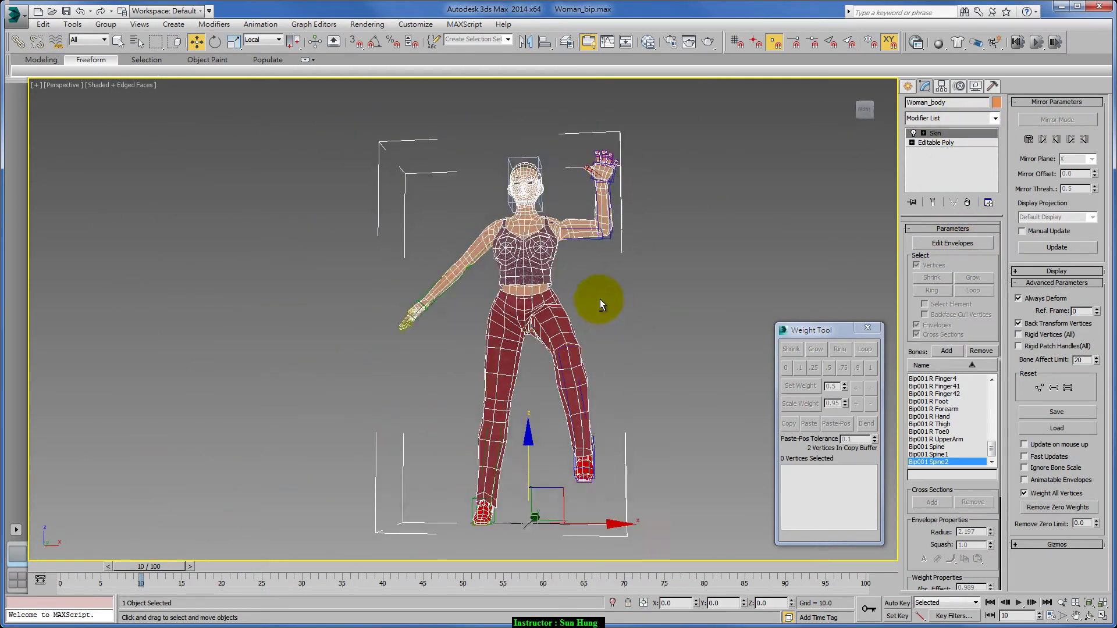
- Select all biped bones, delete their animation keys, and switch back to Figure Mode
click(963, 87)
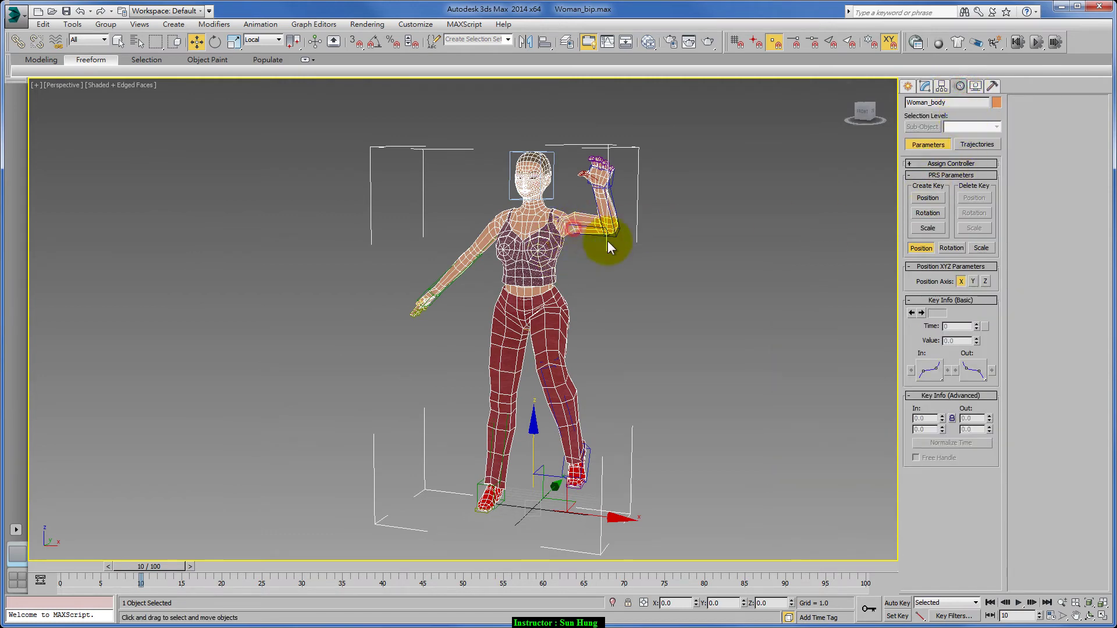
click(616, 243)
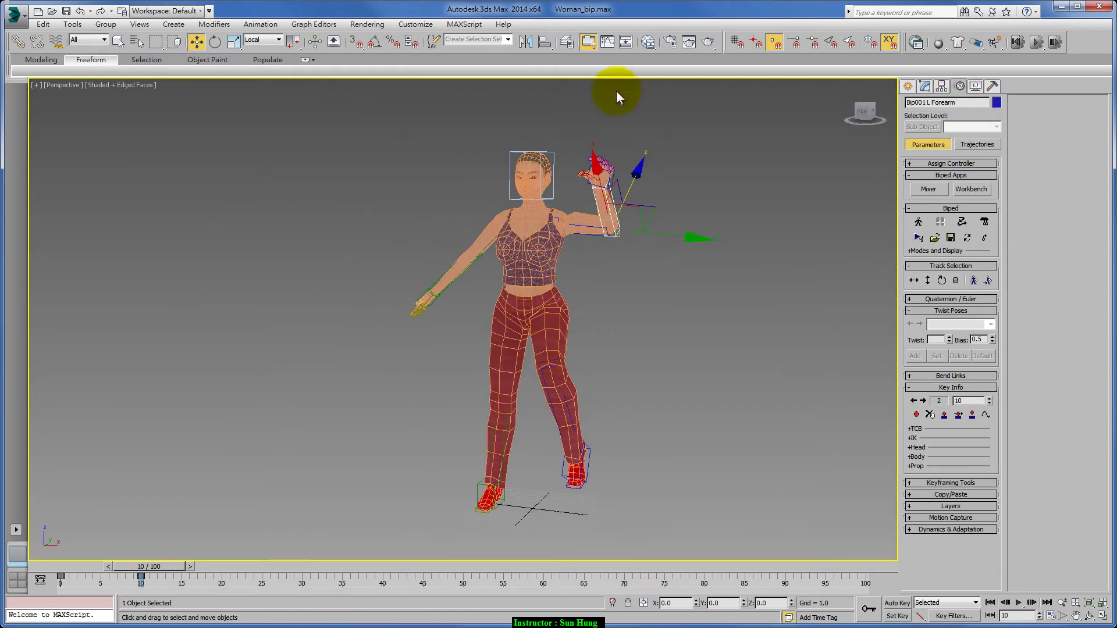
click(460, 58)
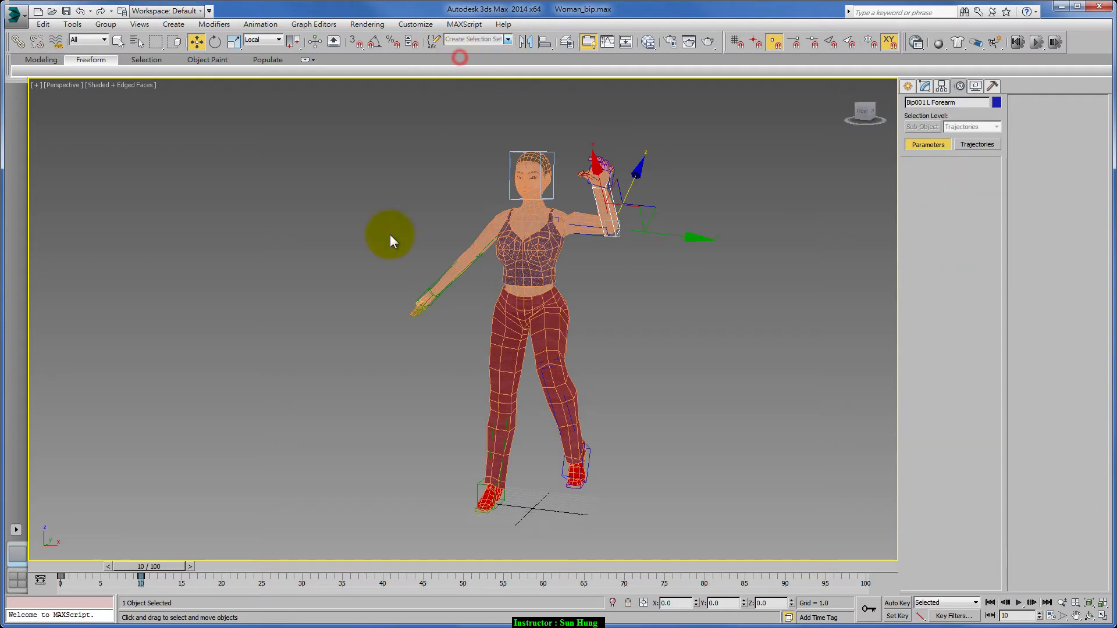
drag(389, 233, 698, 541)
key(Delete)
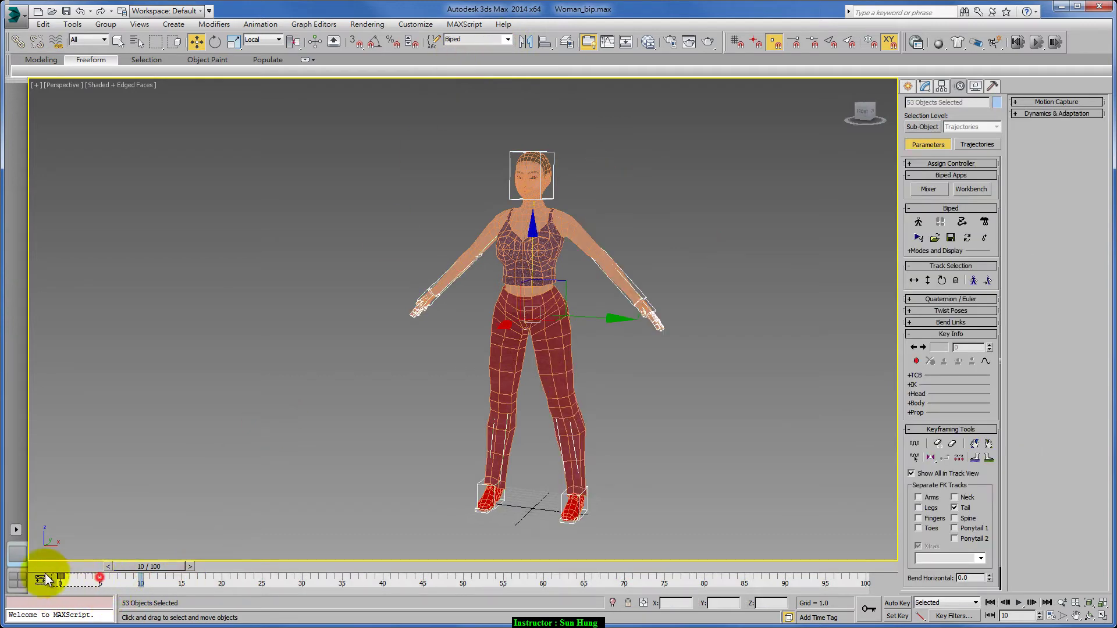
click(920, 225)
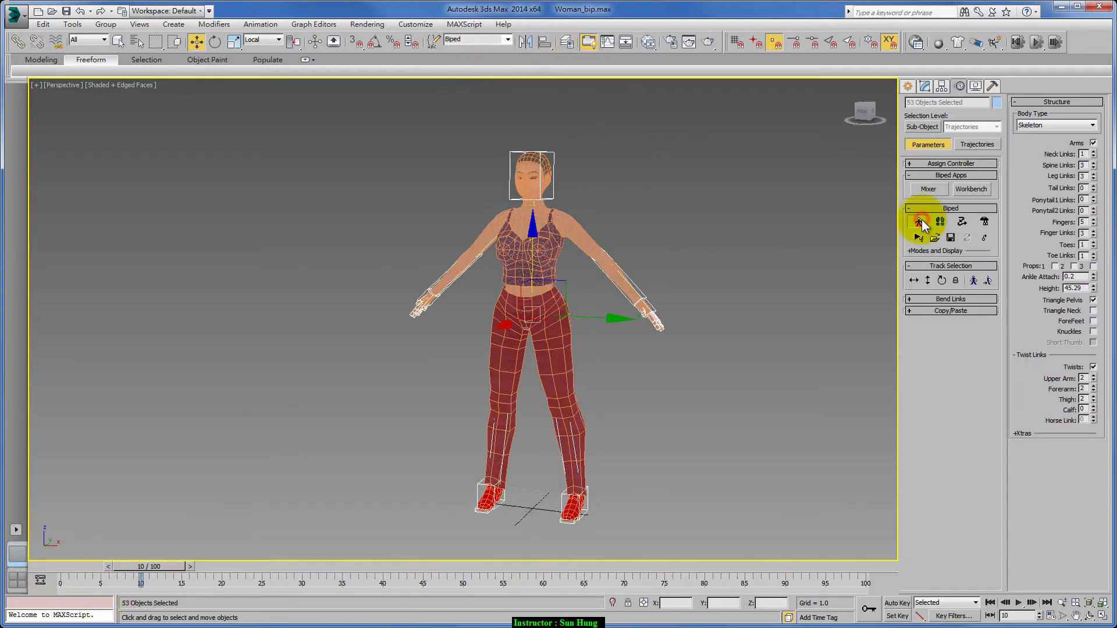
click(675, 375)
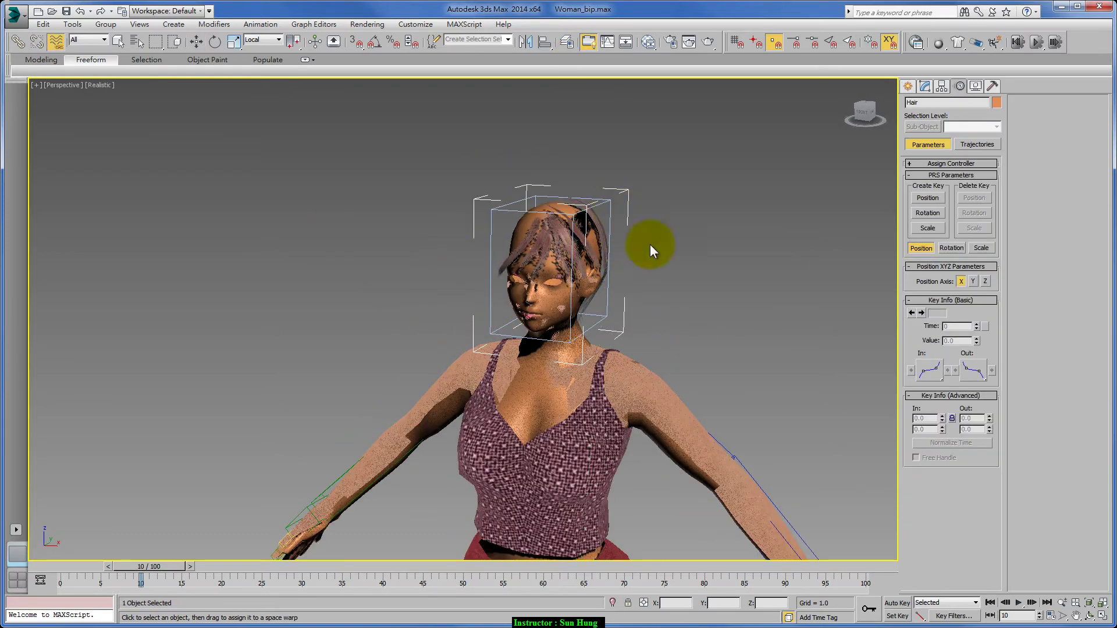
- Try hiding the woman's body mesh, undo it, and turn on edged-faces display
scroll(650, 244, down, 2)
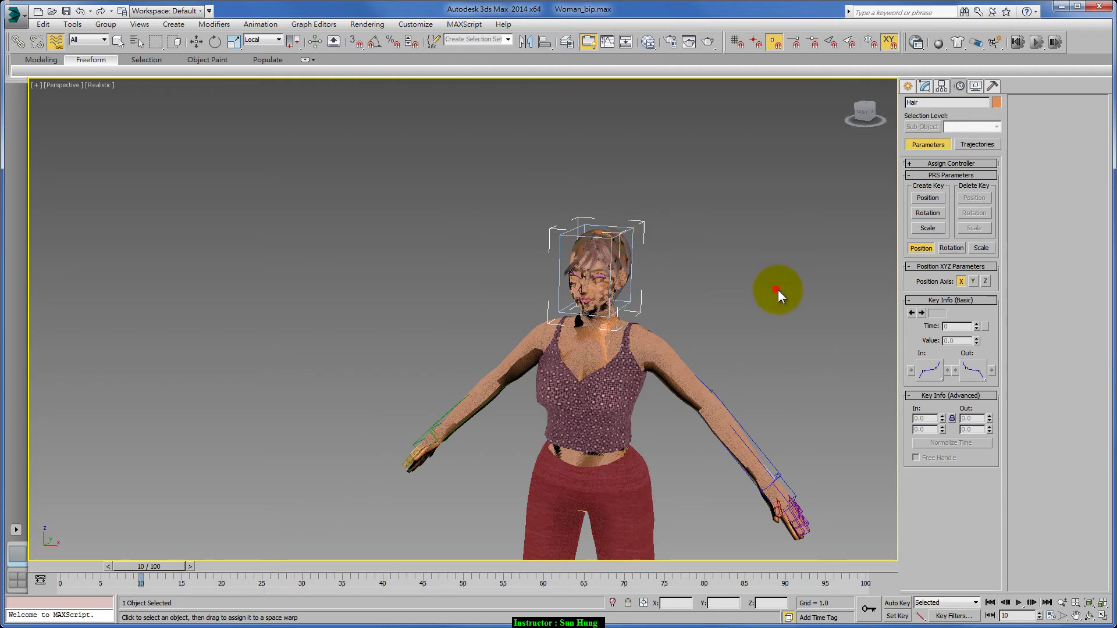
middle_drag(777, 290, 623, 278)
click(605, 278)
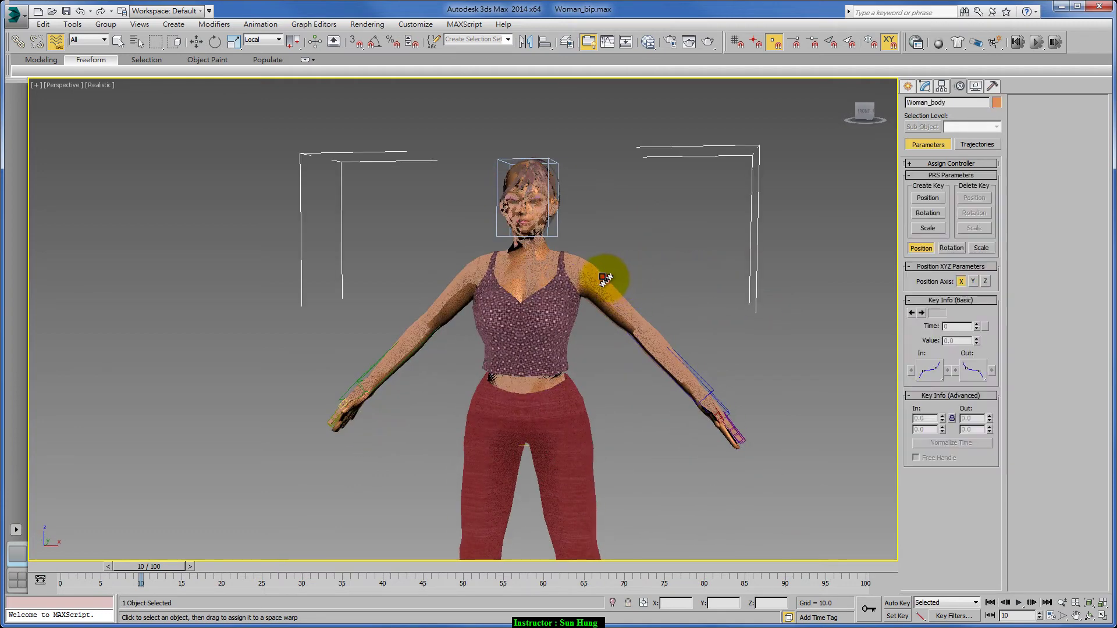
right_click(602, 276)
click(630, 240)
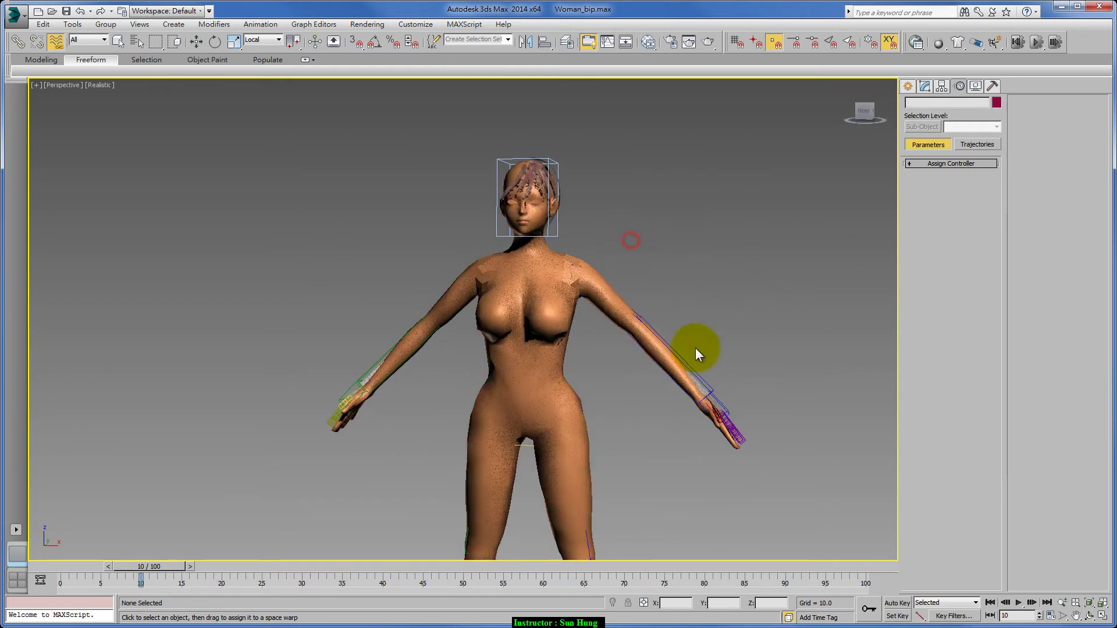
key(ctrl+z)
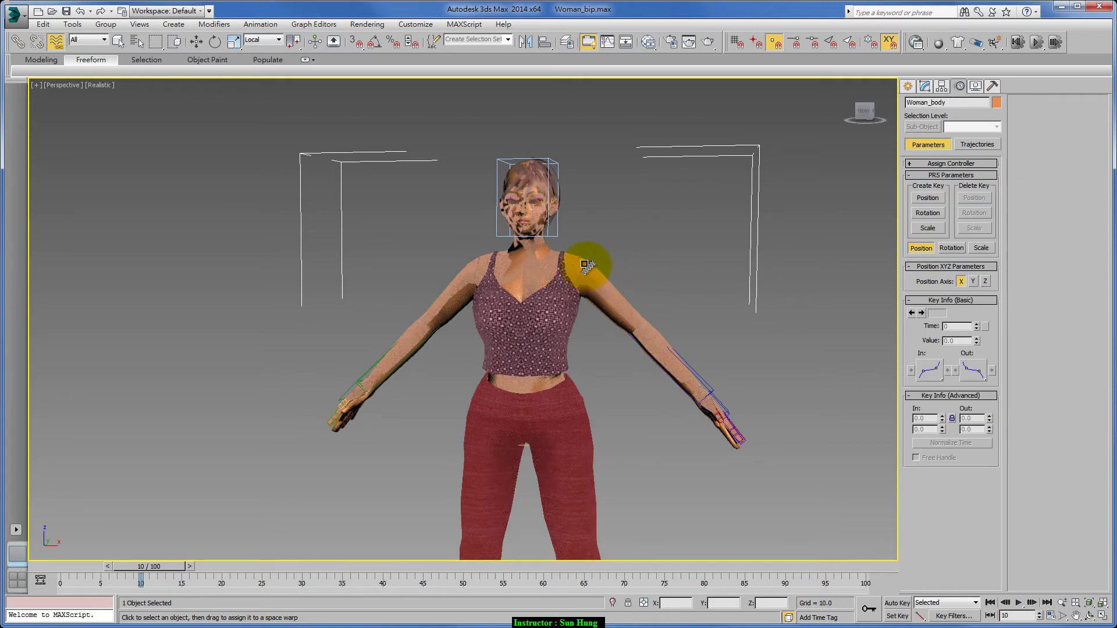
key(F4)
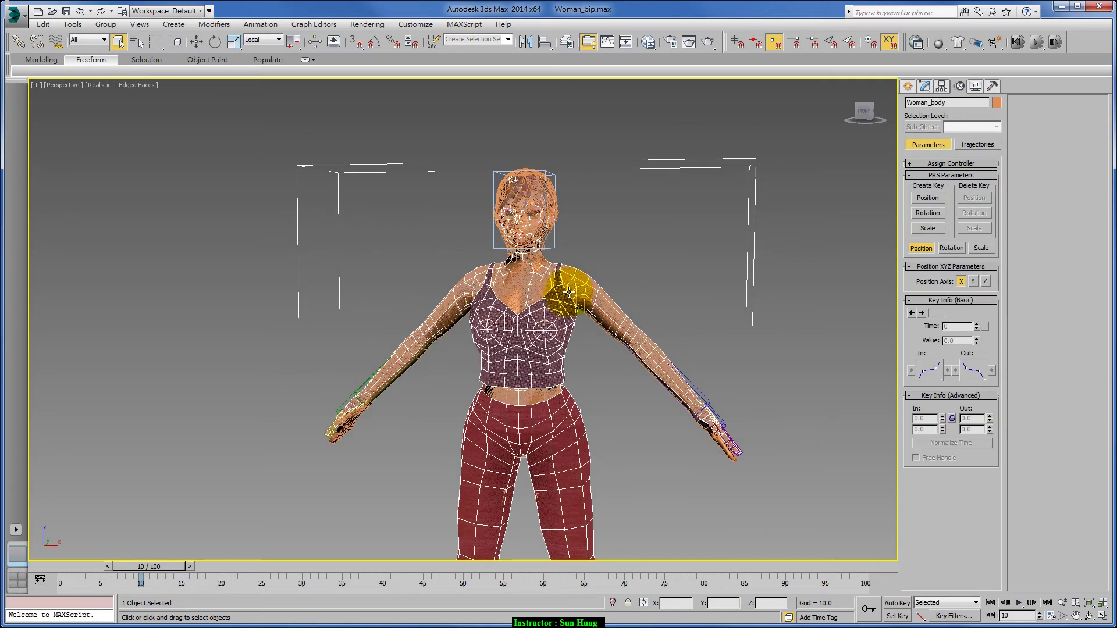
- Select the Woman_body_backup copy and hide it with Hide Selection
middle_drag(578, 287, 571, 270)
scroll(588, 256, down, 5)
scroll(598, 249, down, 3)
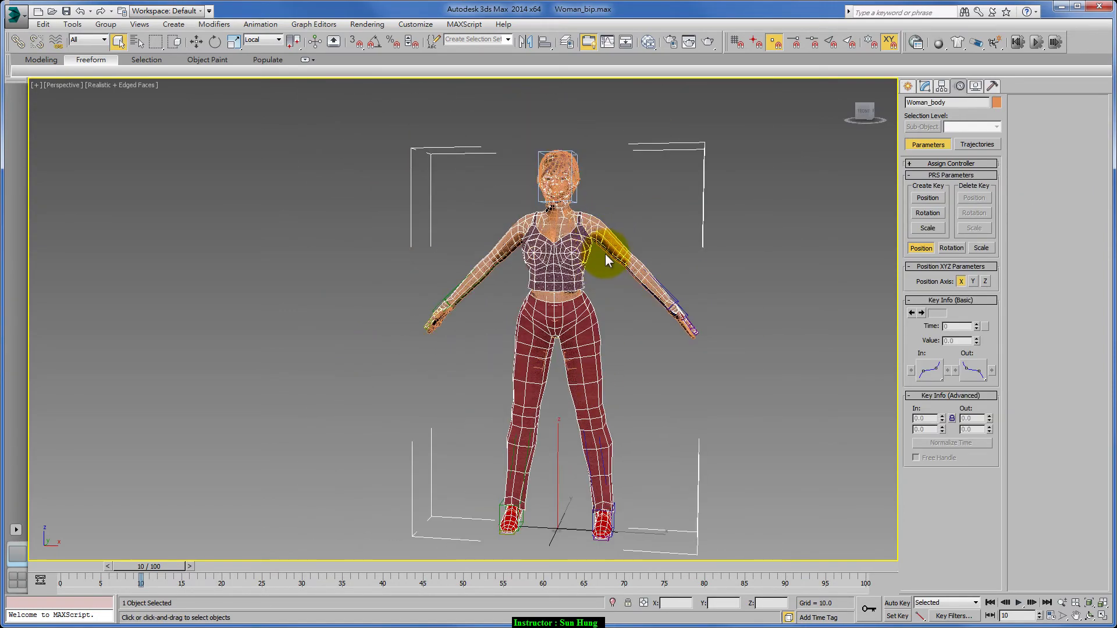
click(603, 249)
right_click(604, 249)
click(651, 217)
- Check the woman's materials in the Slate material editor, then close it
scroll(673, 285, up, 3)
scroll(640, 358, down, 4)
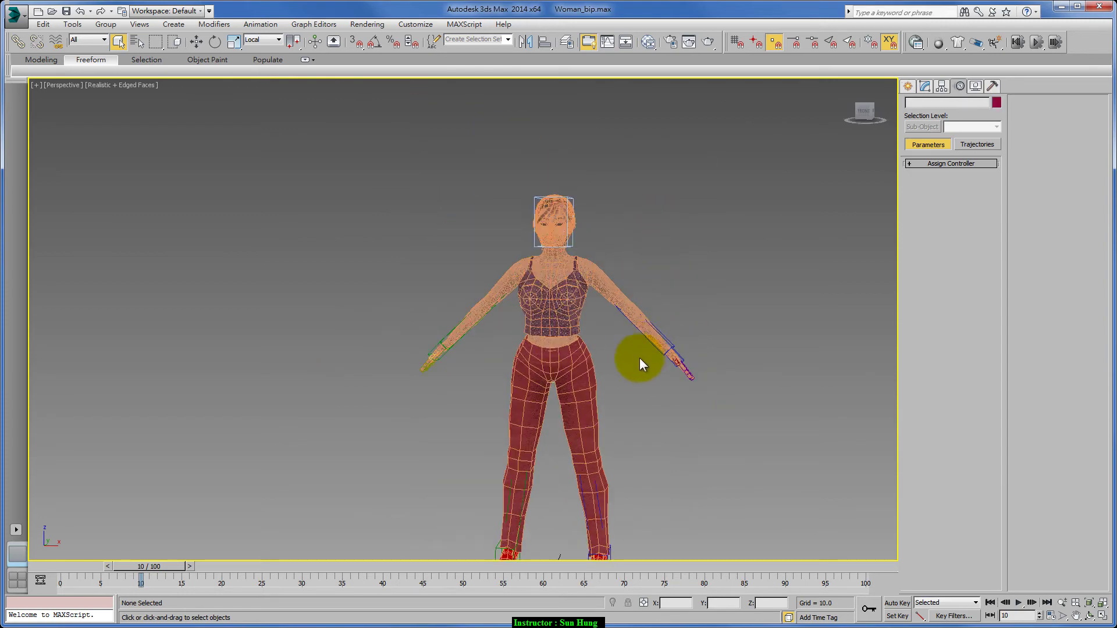
alt+middle_drag(640, 358, 602, 379)
scroll(654, 385, up, 3)
click(669, 42)
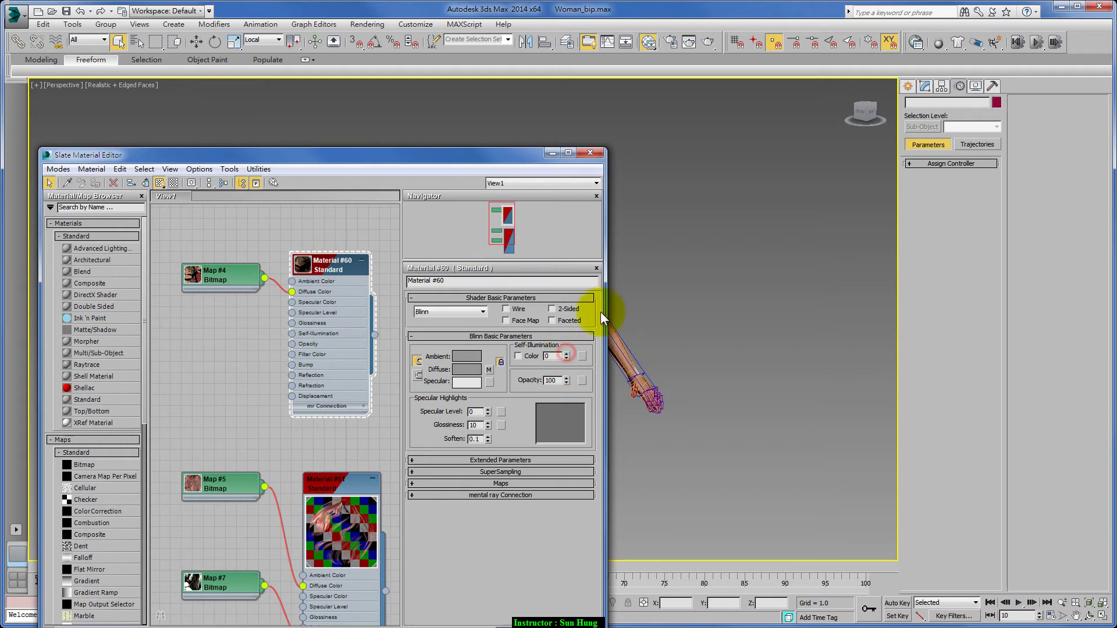
click(589, 152)
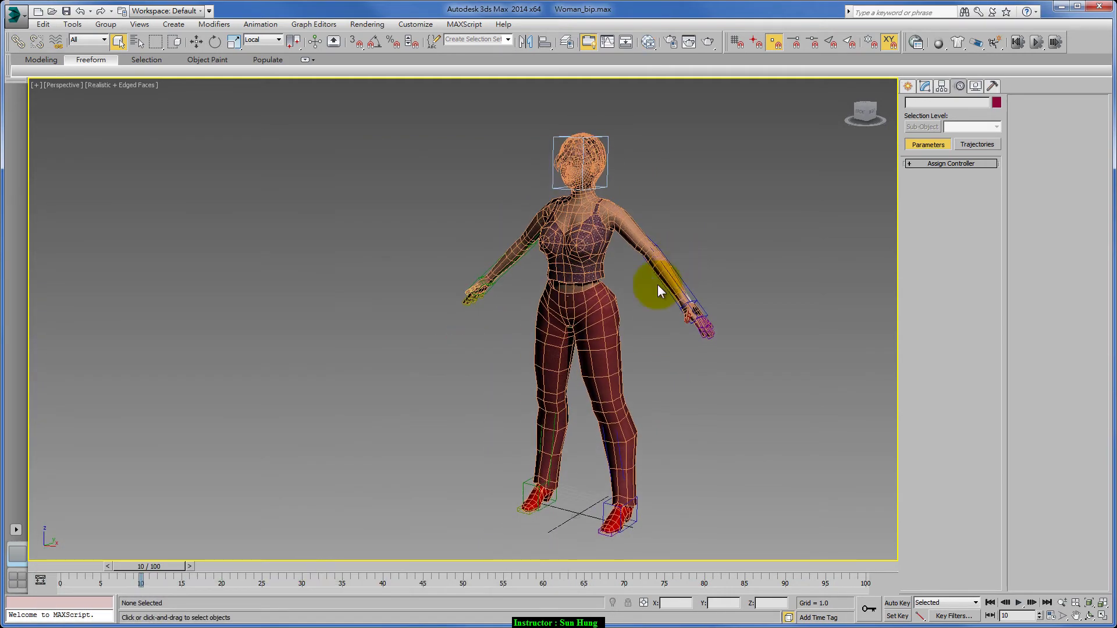
- Turn off edged-faces display and select the woman's body mesh
key(F4)
alt+middle_drag(647, 308, 610, 265)
click(611, 265)
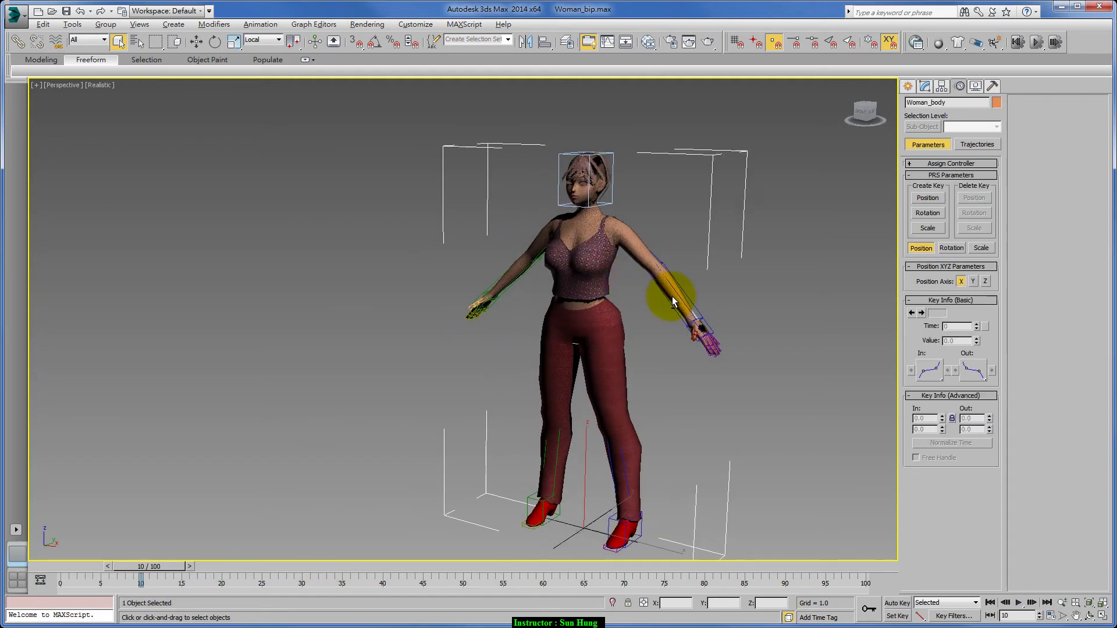
mouse_move(671, 295)
alt+middle_down()
mouse_move(644, 298)
mouse_move(660, 285)
alt+middle_up()
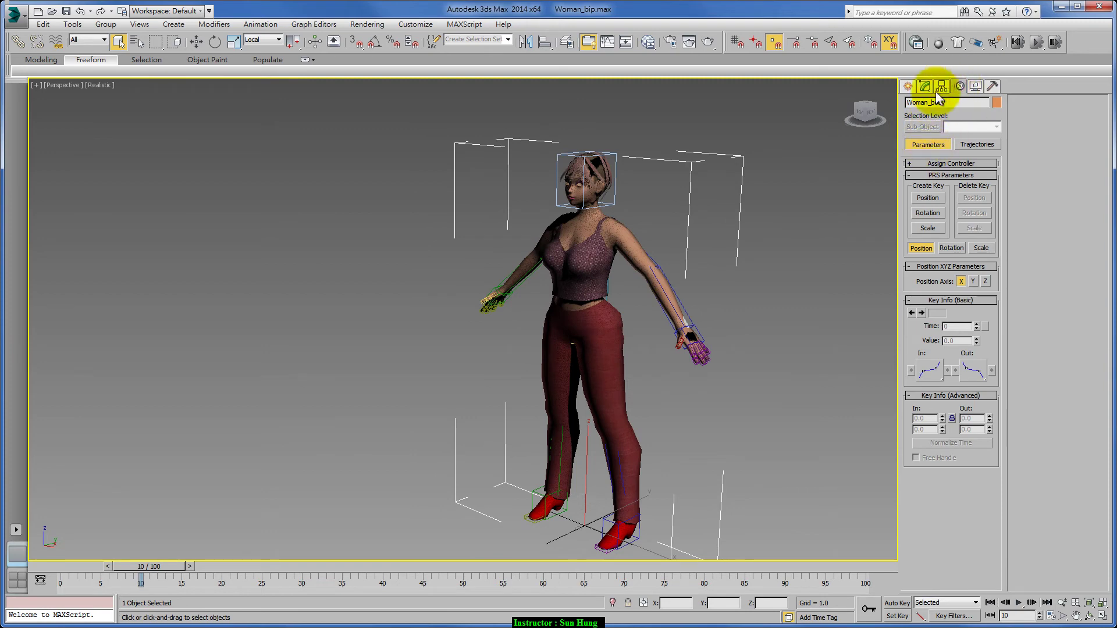
- In Footstep Mode on the Bip01 set, create multiple footsteps with a raised footstep count
click(473, 50)
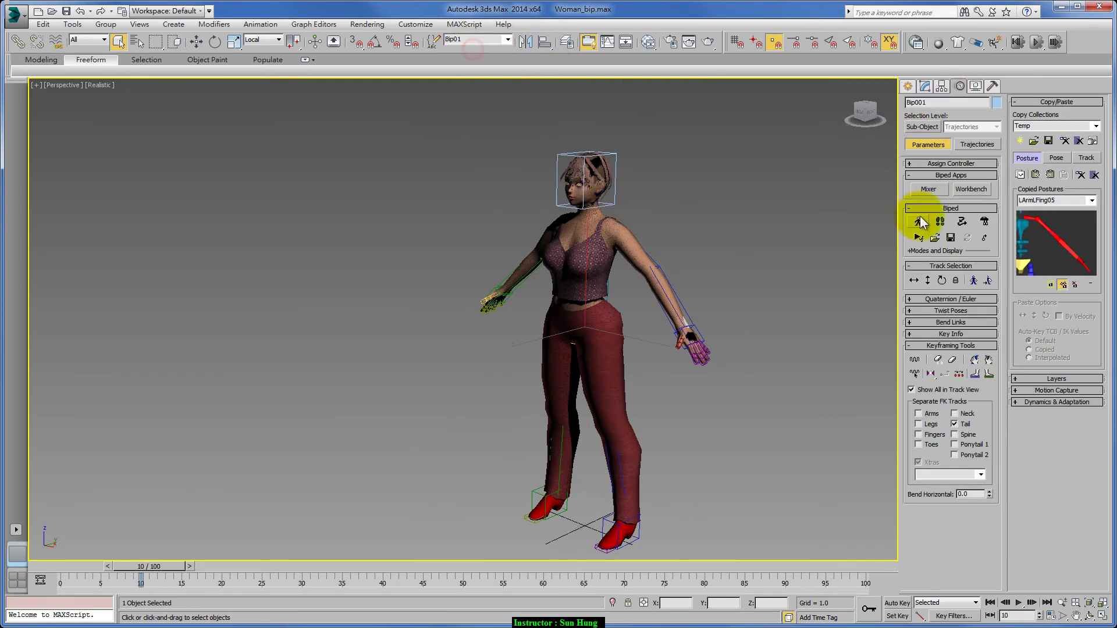
click(940, 222)
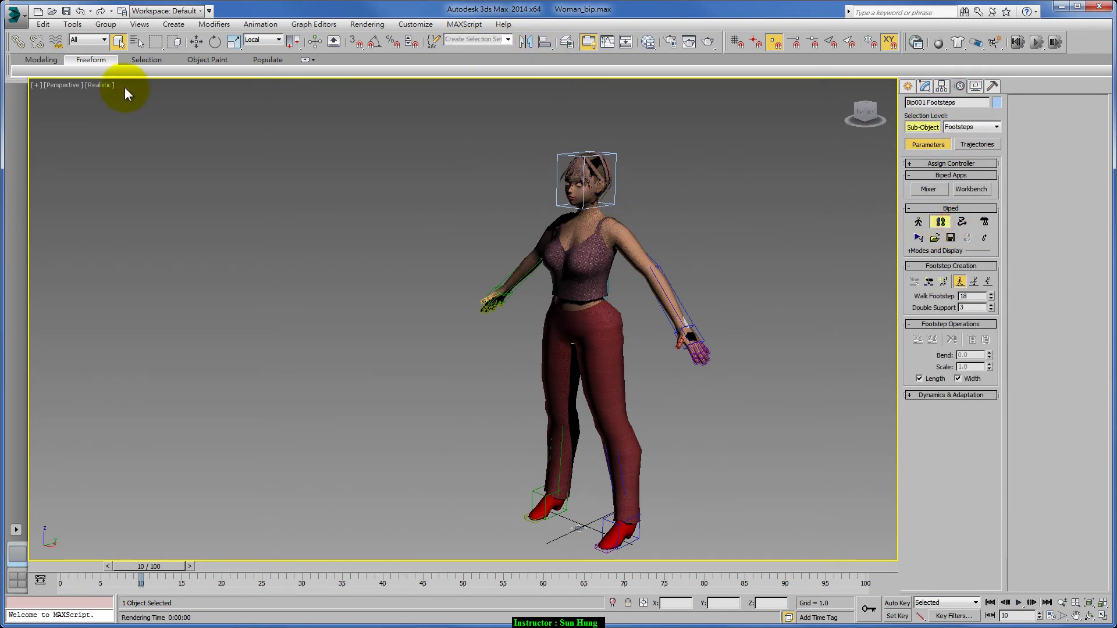
click(943, 282)
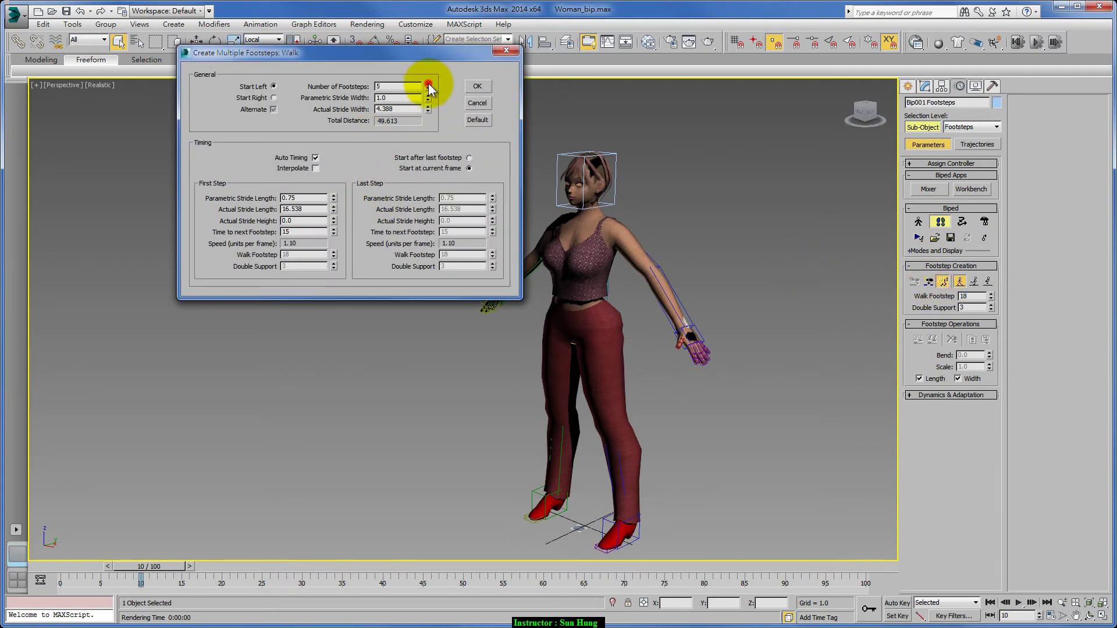
click(428, 85)
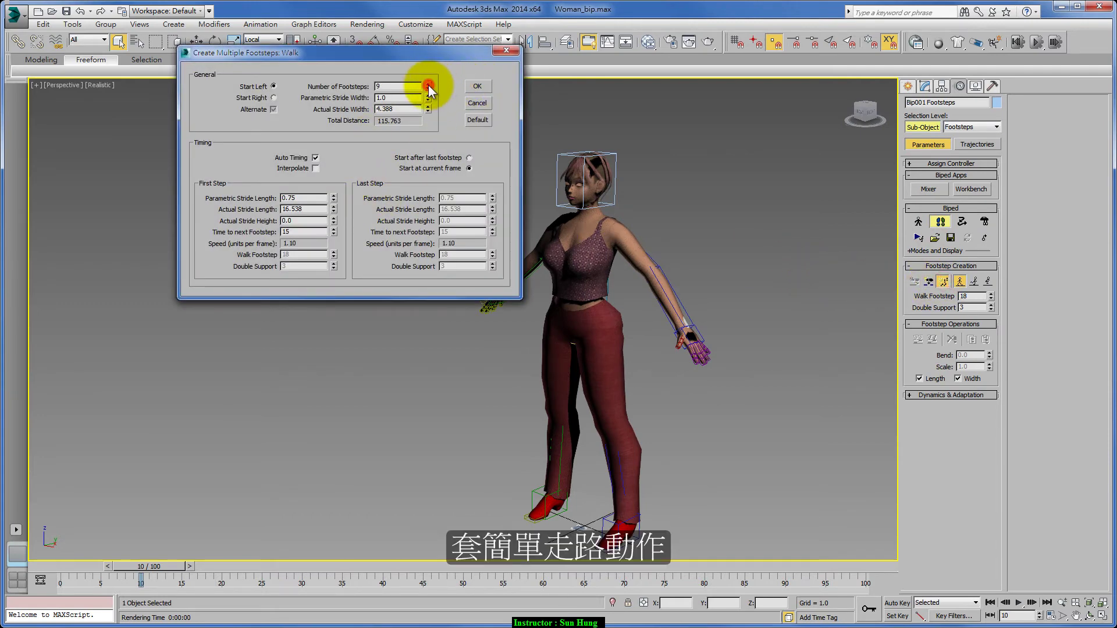
click(477, 86)
- Create keys for the inactive footsteps and scrub the 163-frame walk
click(919, 341)
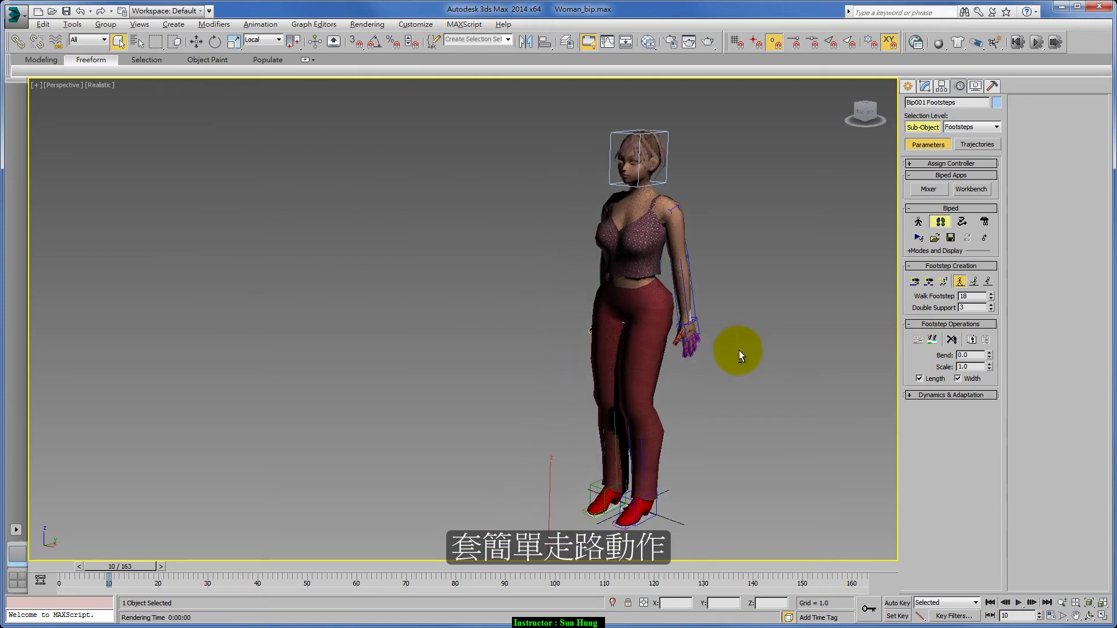
mouse_move(111, 584)
mouse_down()
mouse_move(214, 575)
mouse_move(109, 580)
mouse_up()
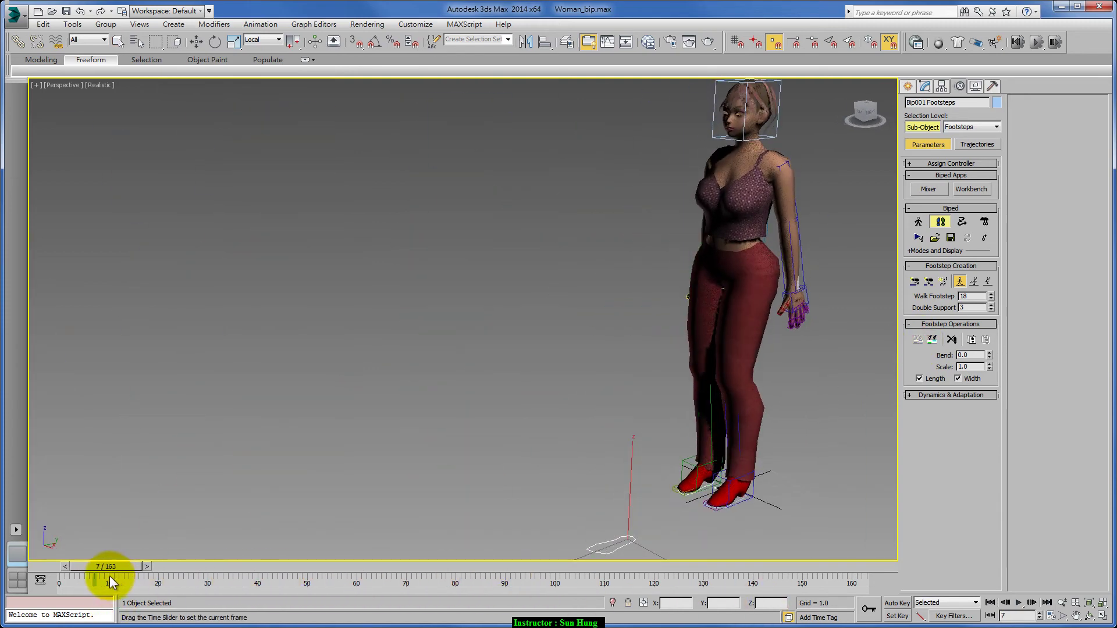
middle_drag(778, 320, 647, 407)
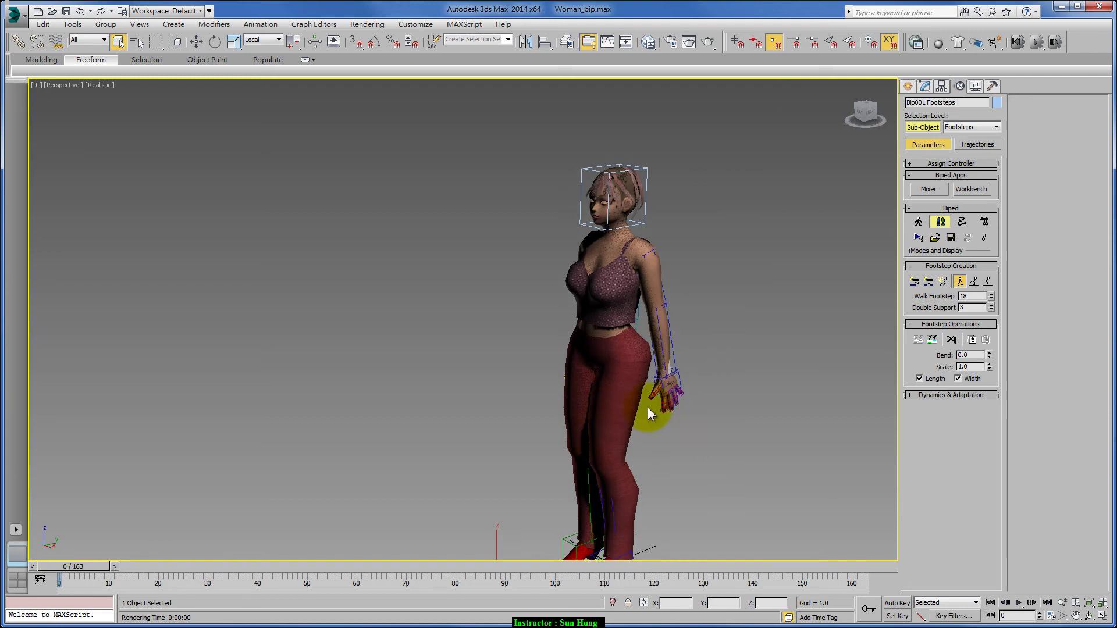
- Leave Footstep Mode and select the Bip001 Head
click(941, 227)
key(w)
click(641, 184)
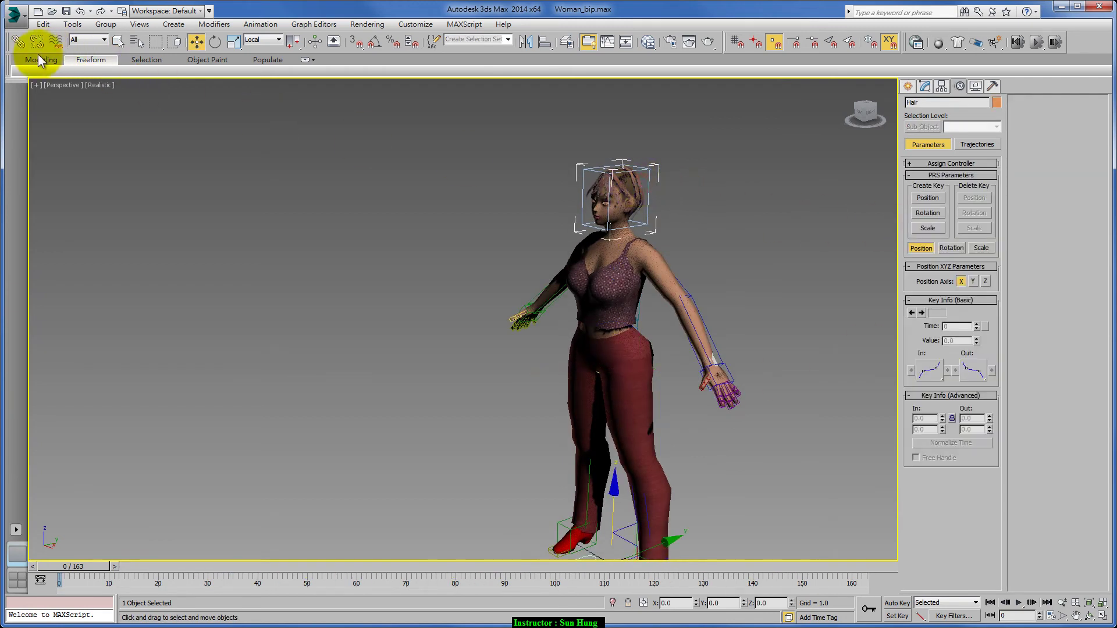
click(55, 42)
click(17, 43)
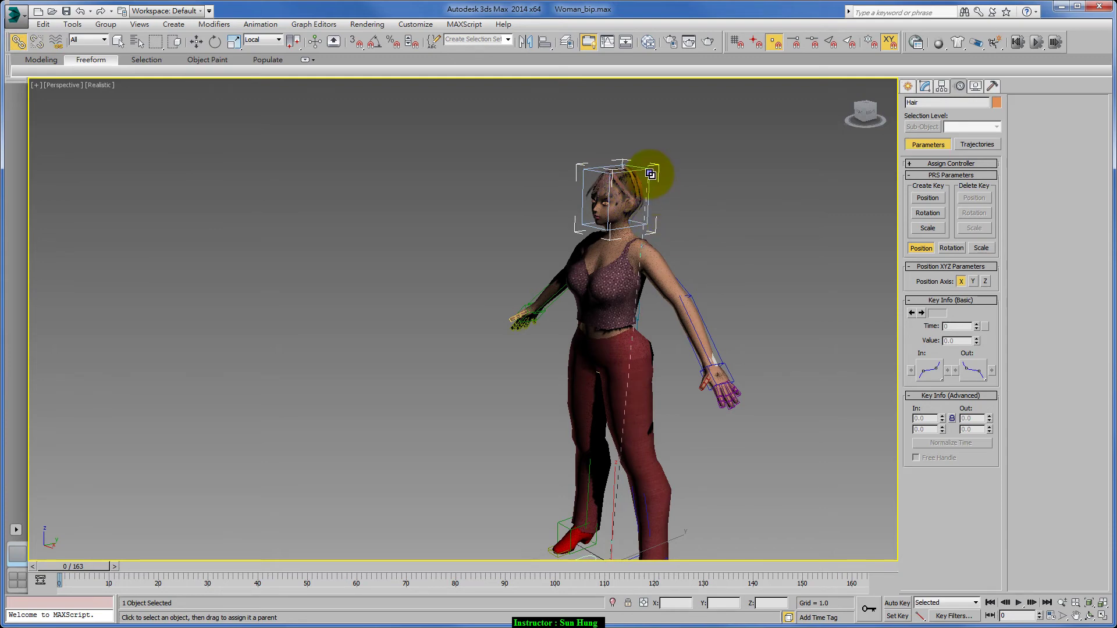
click(763, 290)
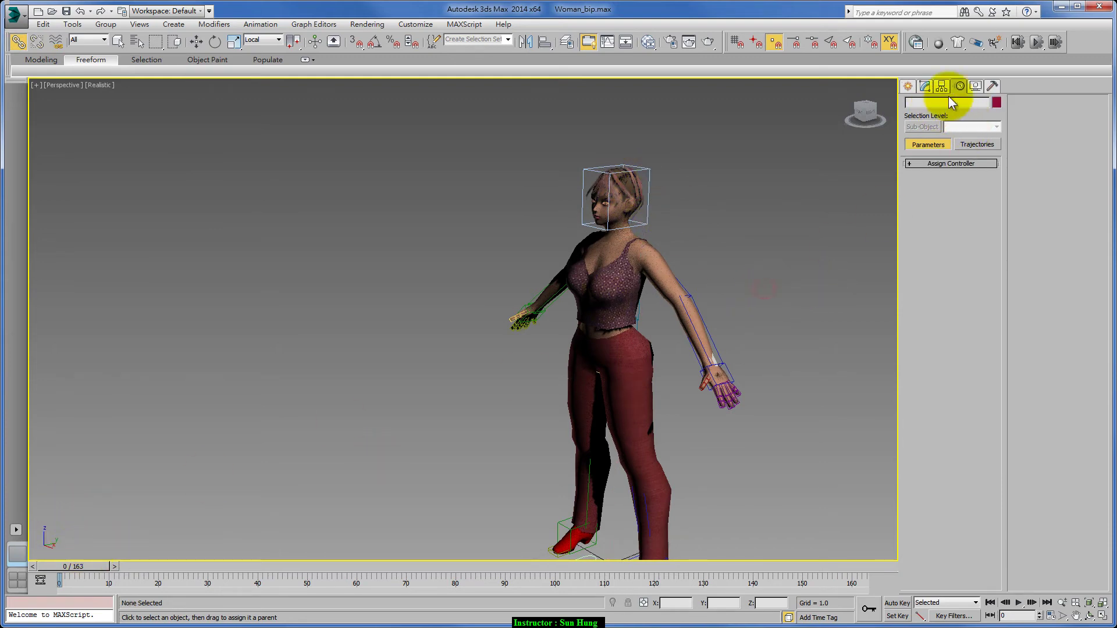
click(647, 227)
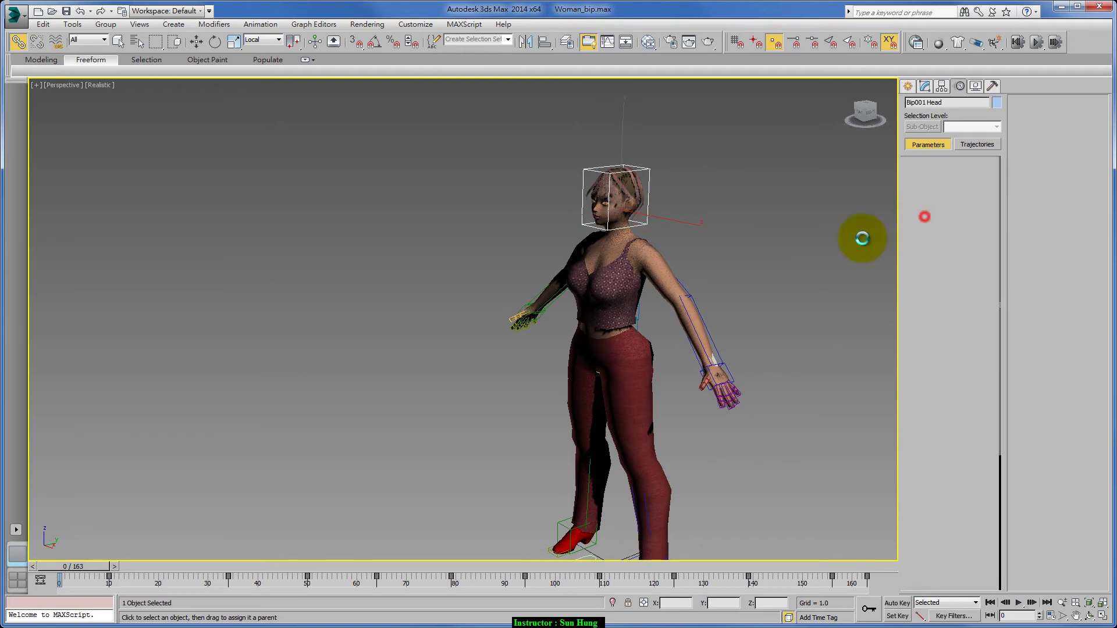
- Shift the head's track-bar keys 10 frames earlier, dismiss the warning, and check frame 76
drag(82, 566, 549, 593)
drag(132, 596, 82, 594)
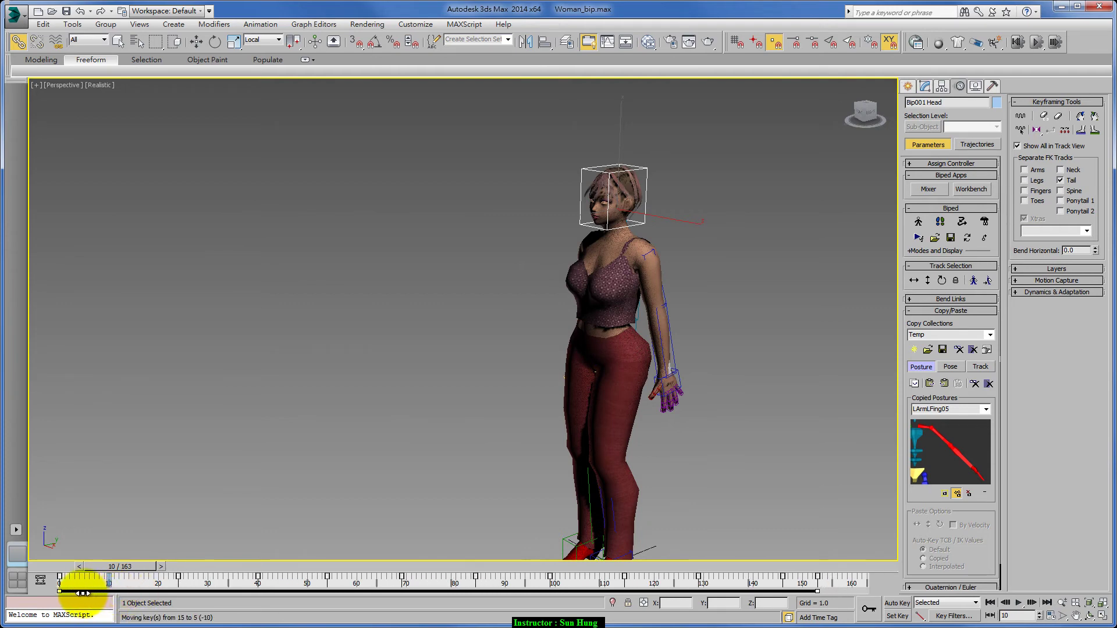
click(686, 294)
click(808, 317)
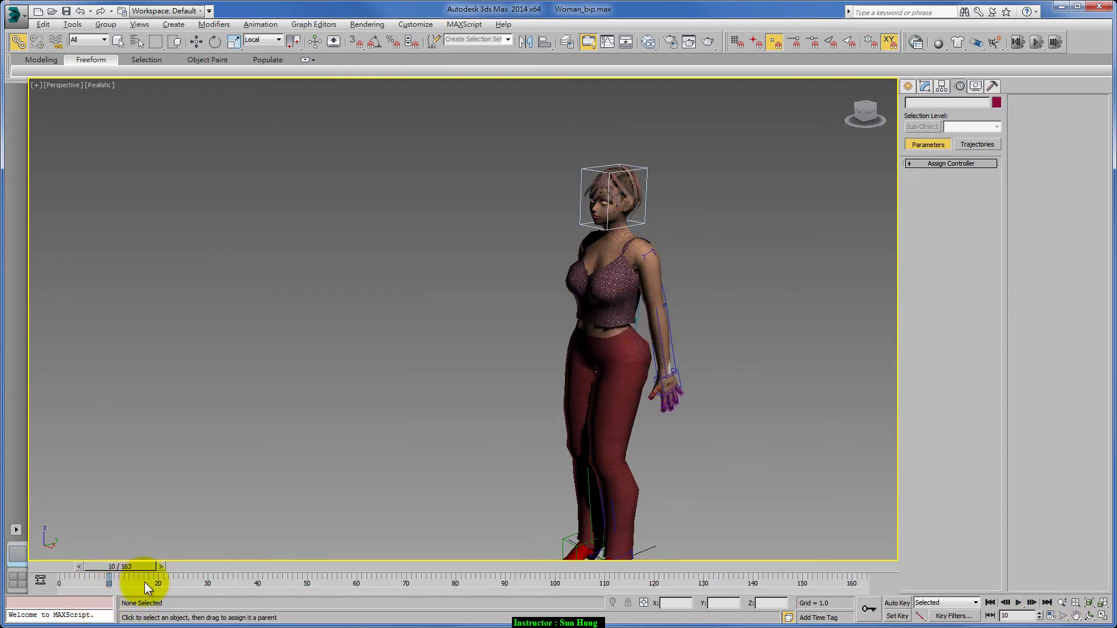
mouse_move(77, 572)
mouse_down()
mouse_move(410, 573)
mouse_move(93, 573)
mouse_up()
- Enable In Place Mode for the biped under Modes and Display
click(642, 227)
click(983, 238)
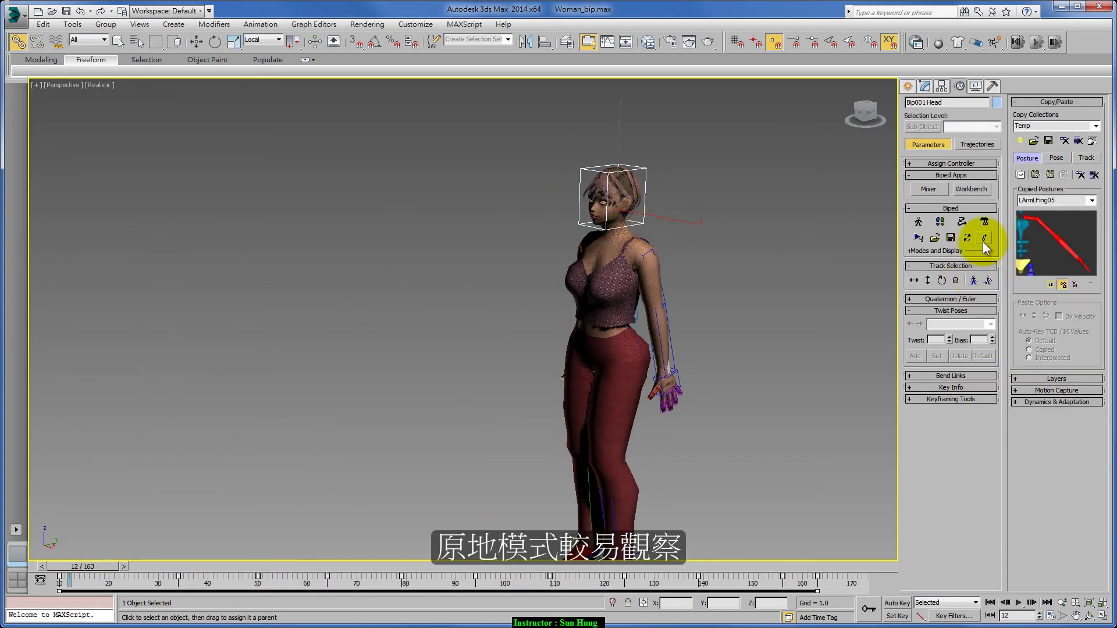
click(926, 250)
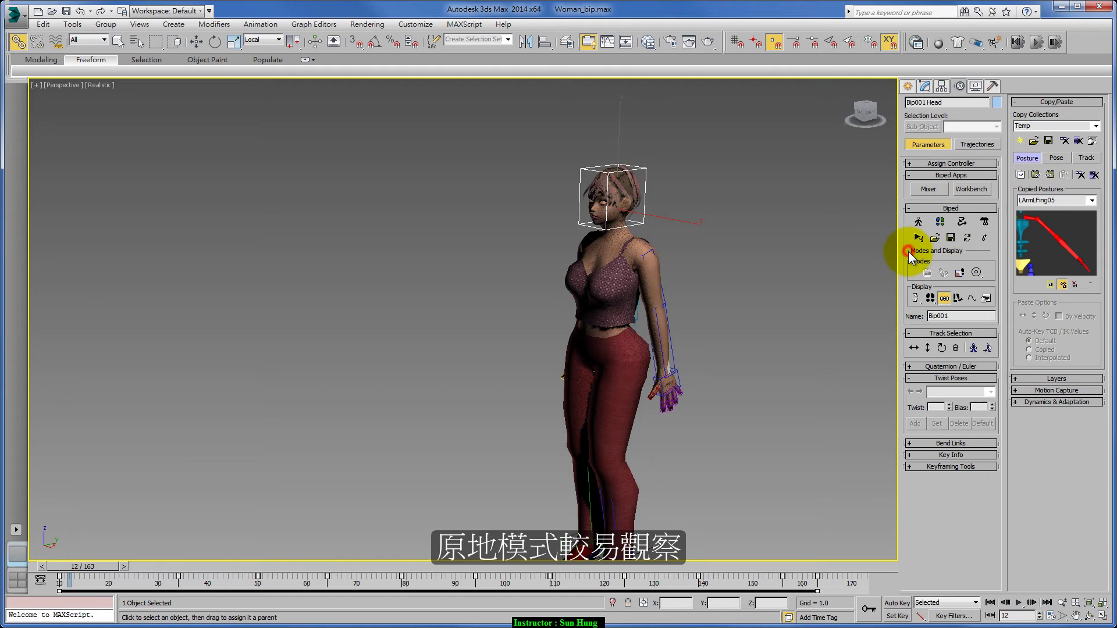
click(976, 272)
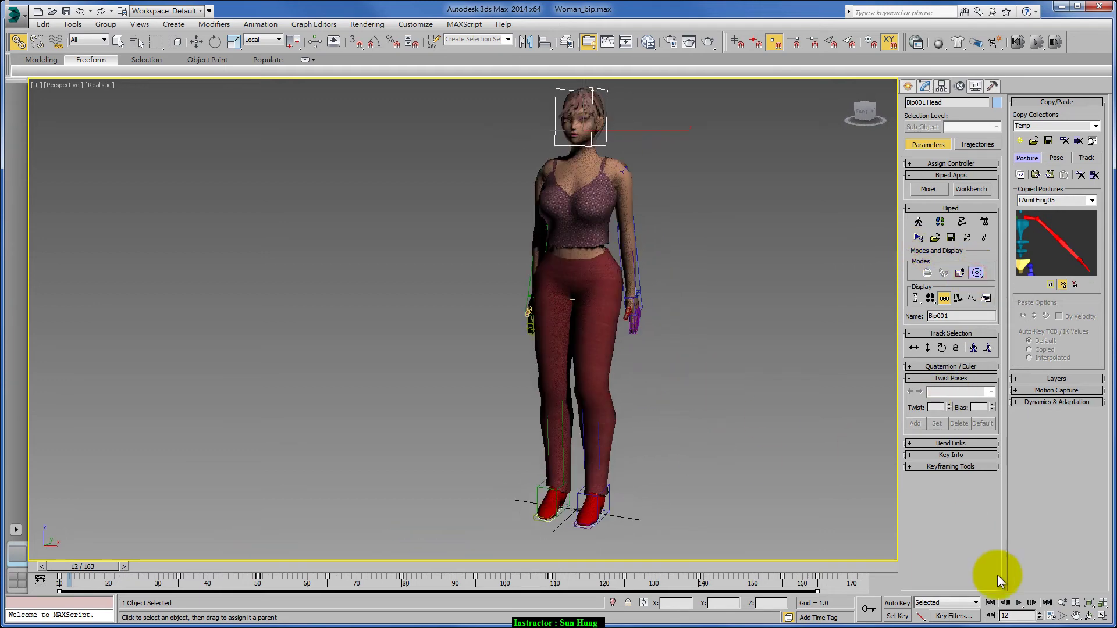
- Play the walk, orbiting from the side to the front, then stop at frame 21
click(1017, 602)
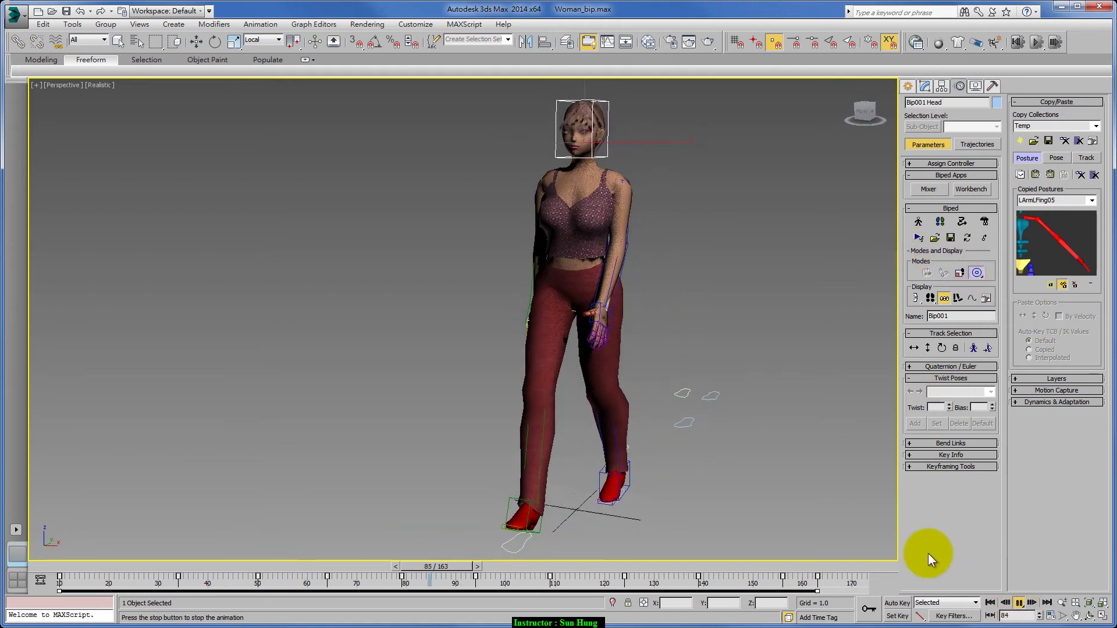
mouse_move(890, 532)
alt+middle_down()
mouse_move(678, 419)
mouse_move(627, 438)
alt+middle_up()
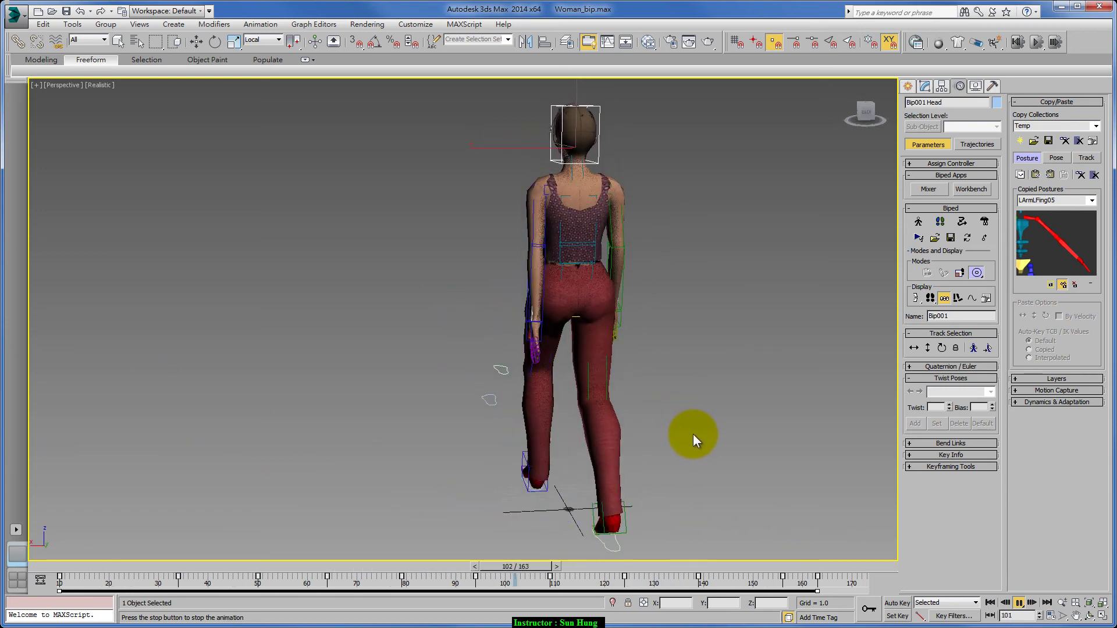
mouse_move(716, 438)
alt+middle_down()
mouse_move(840, 453)
mouse_move(919, 429)
alt+middle_up()
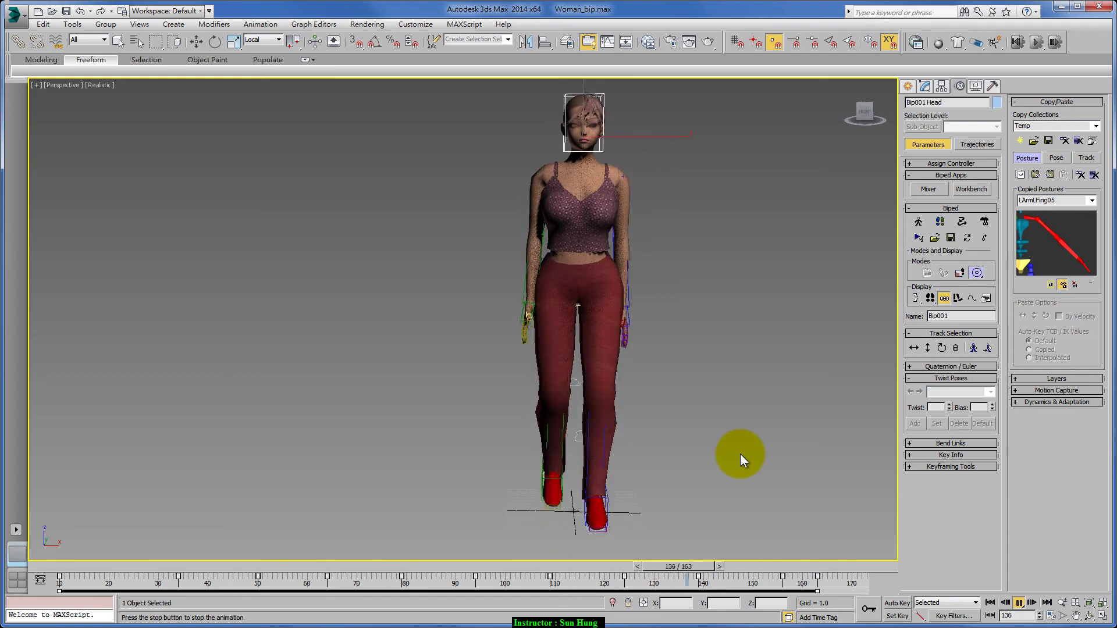
click(1016, 605)
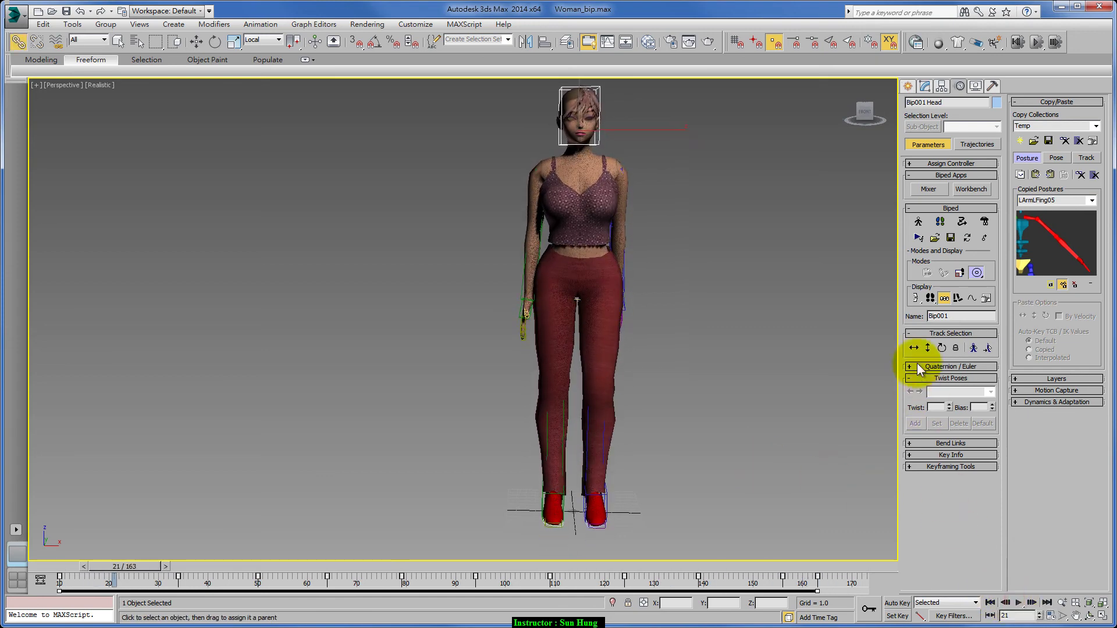
- Load the all.bip motion file onto the biped
click(934, 240)
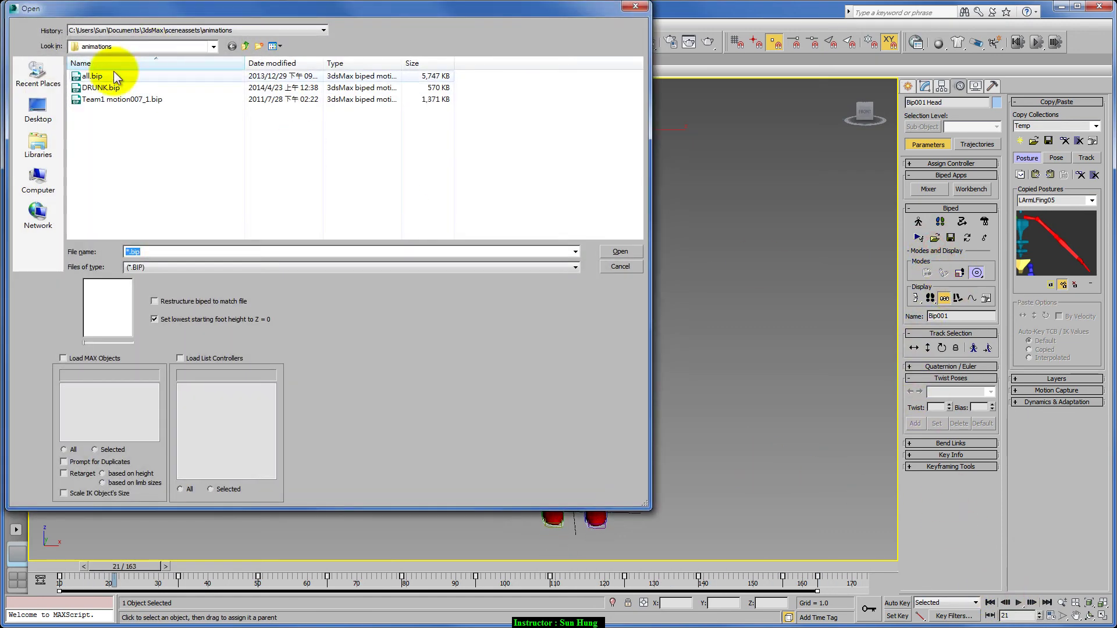
click(88, 77)
click(620, 252)
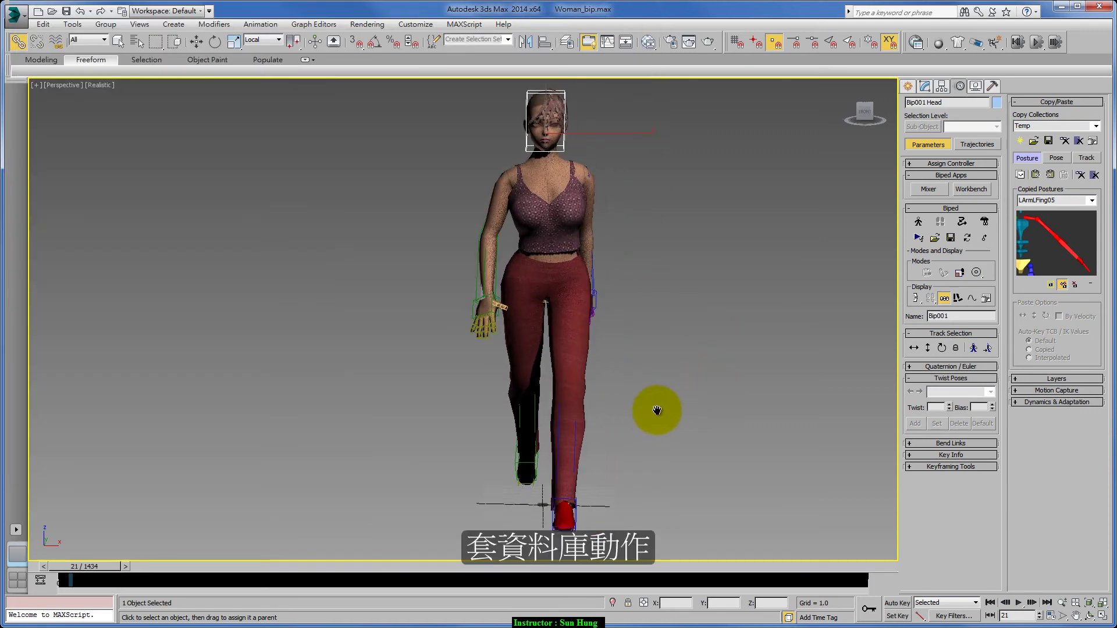
- Watch the 1434-frame motion from several angles while orbiting and zooming, then stop
alt+middle_drag(656, 411, 650, 406)
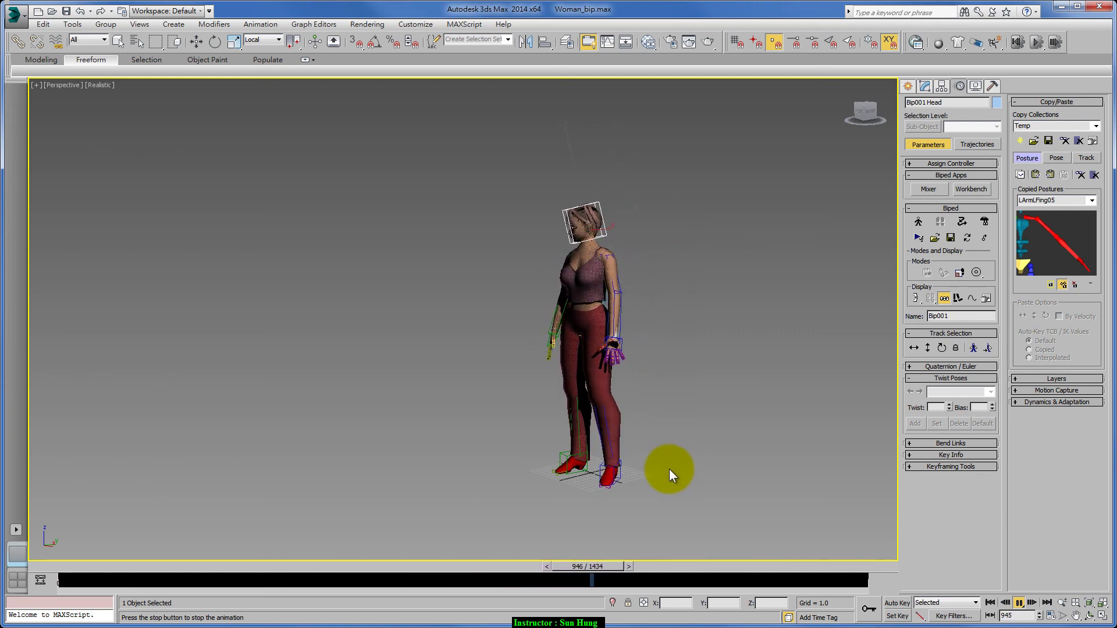
alt+middle_drag(707, 463, 784, 448)
scroll(686, 455, up, 3)
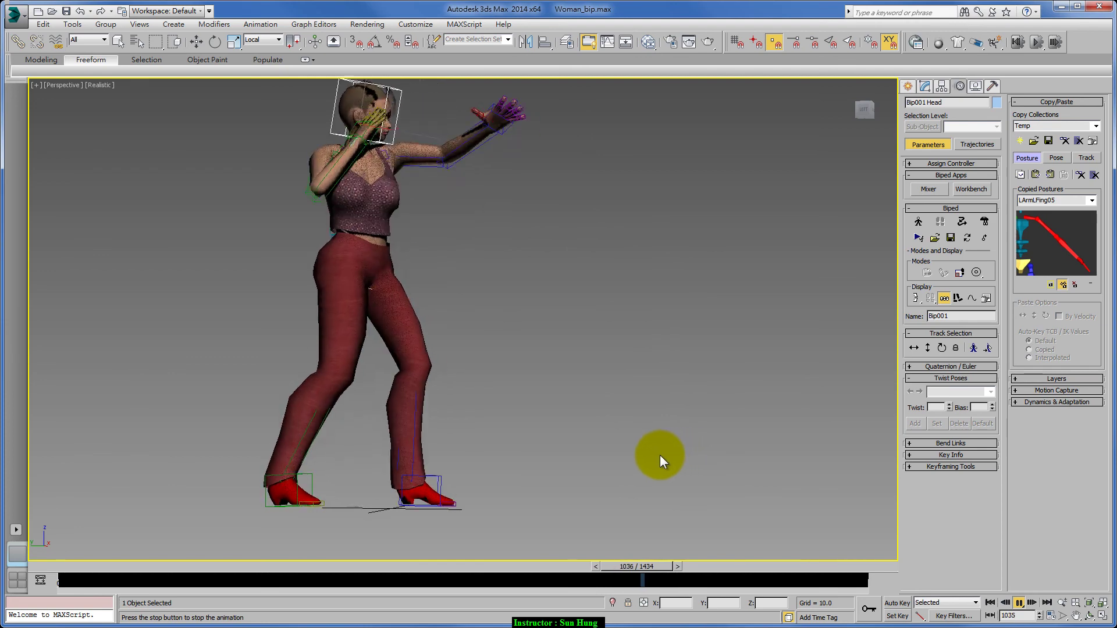
scroll(639, 430, down, 3)
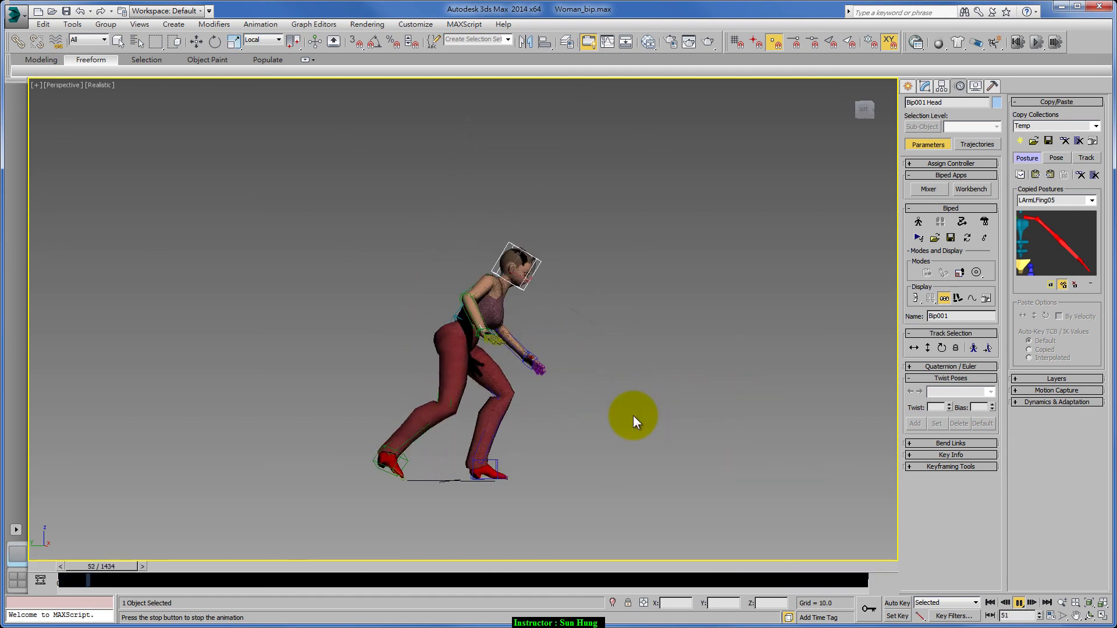
mouse_move(633, 415)
alt+middle_down()
mouse_move(599, 428)
mouse_move(658, 424)
alt+middle_up()
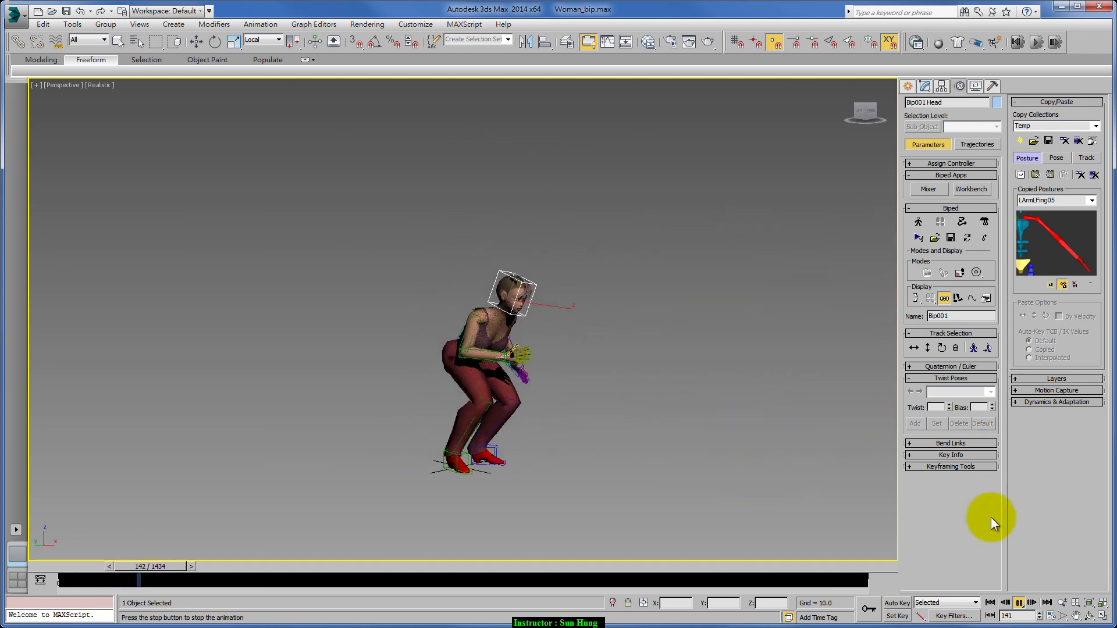
click(1018, 602)
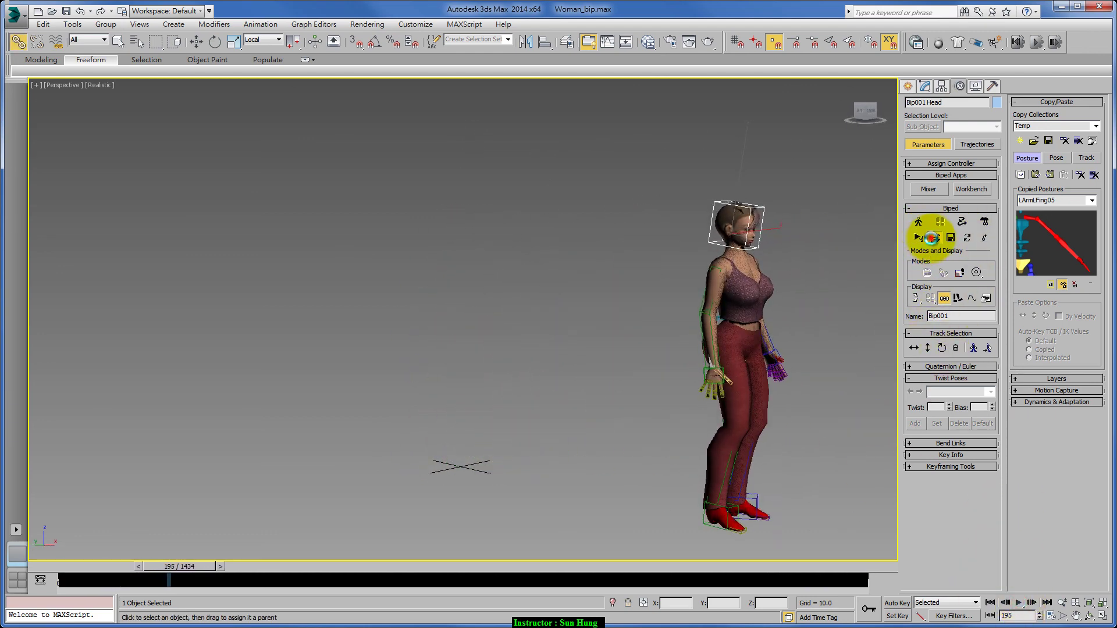
- Load DRUNK.bip onto the biped, play it, and stop playback
click(934, 237)
click(119, 89)
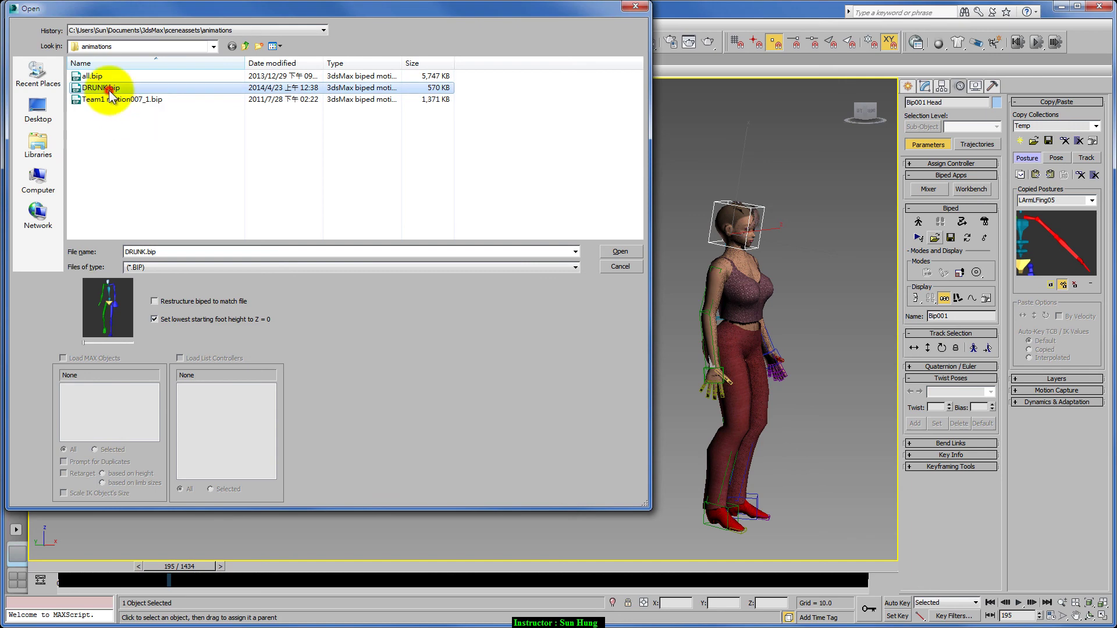
double_click(110, 88)
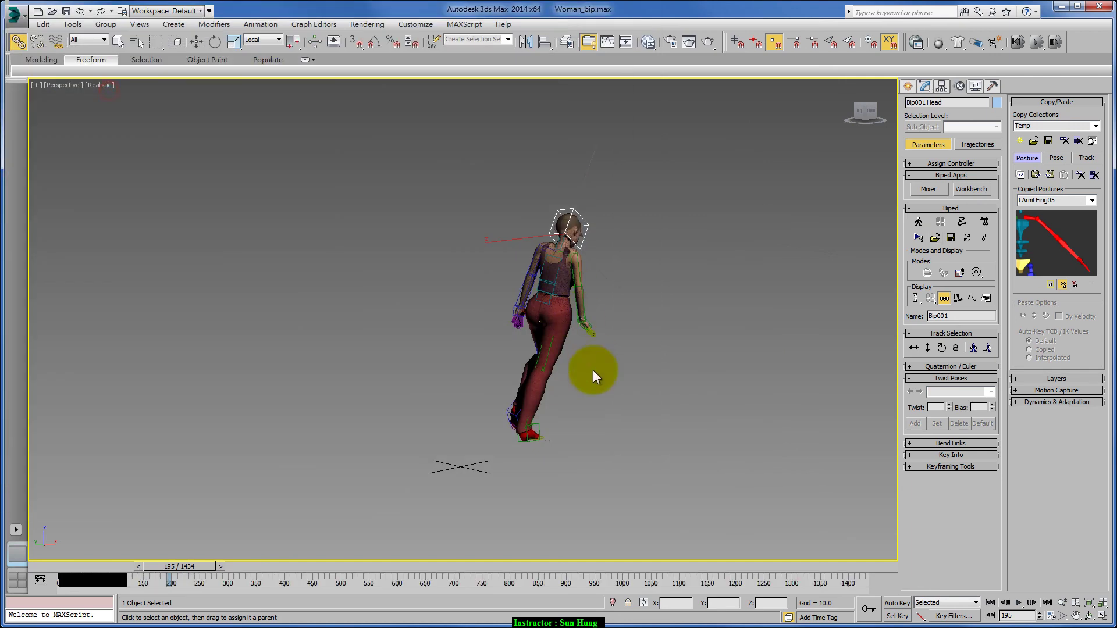
click(1018, 602)
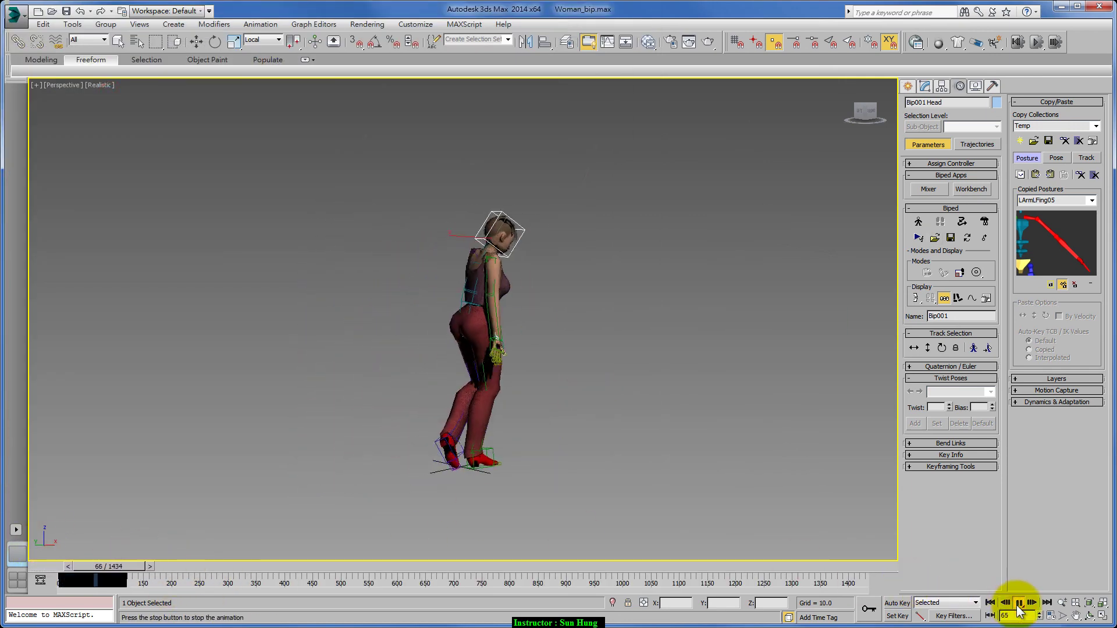
click(1019, 602)
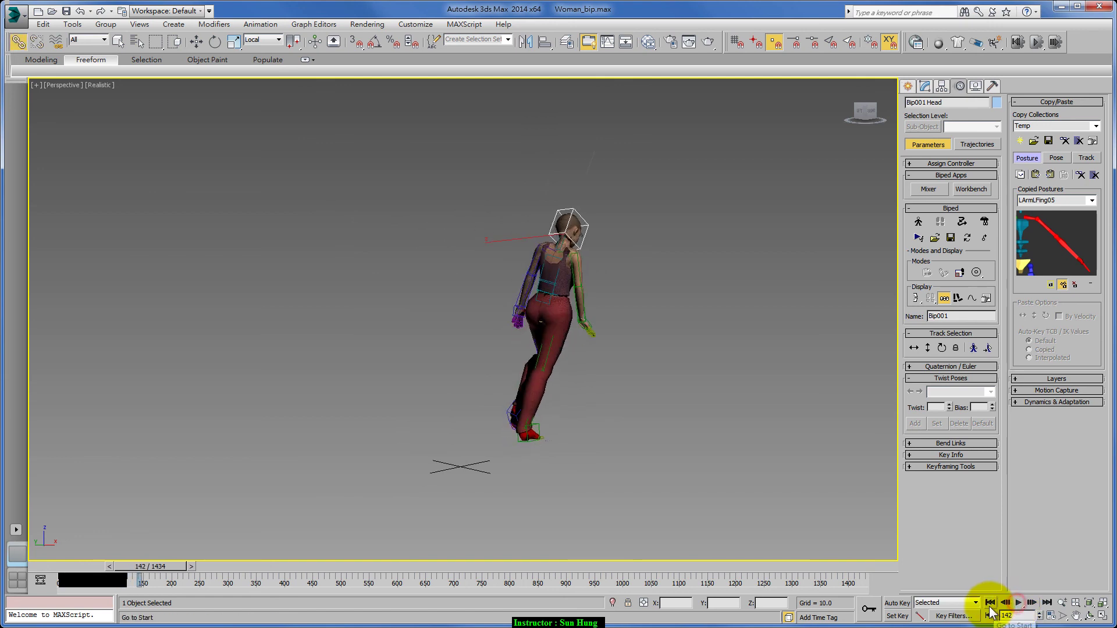
- Clear the motion and enable Figure Mode, restoring the T-pose on a 100-frame timeline
key(ctrl+z)
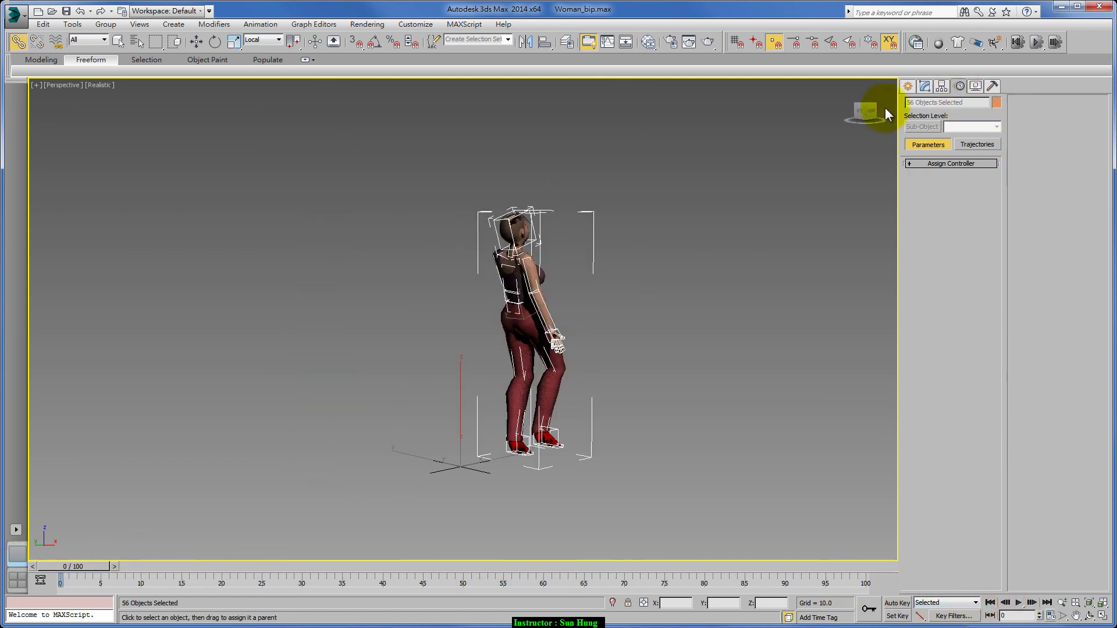
click(515, 233)
click(919, 223)
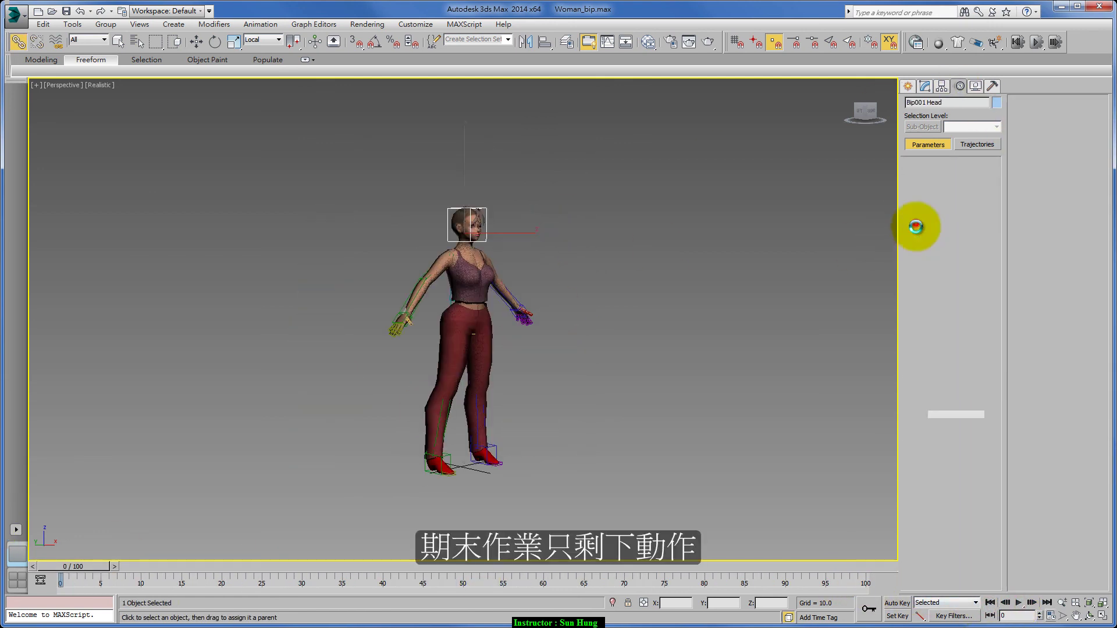
click(580, 437)
middle_drag(560, 421, 603, 414)
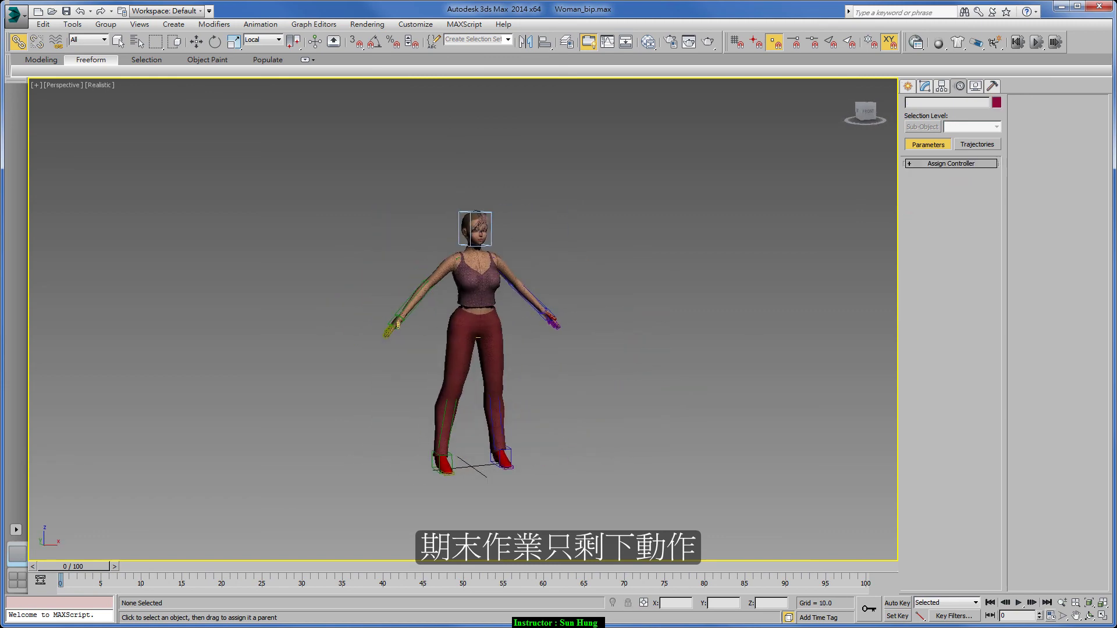